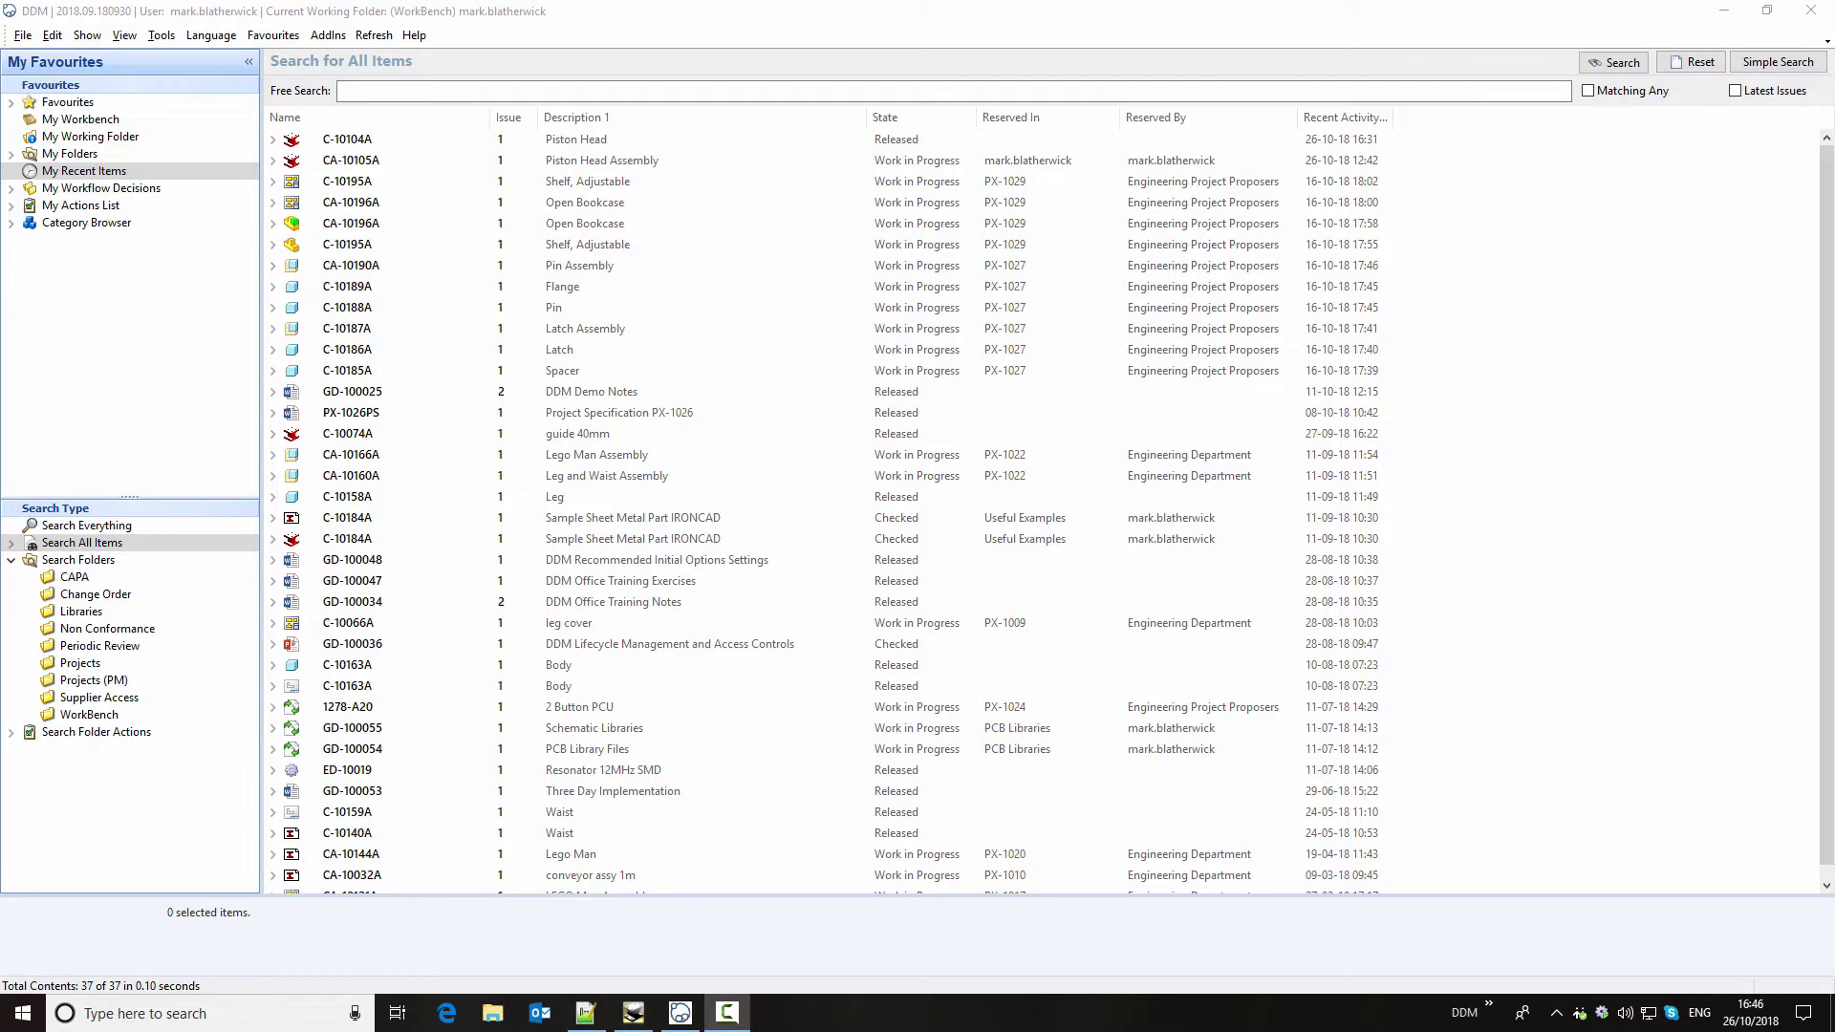
- Close DDM and chamfer both circular end edges of the Wrist Pin by 0.6 mm
click(1812, 12)
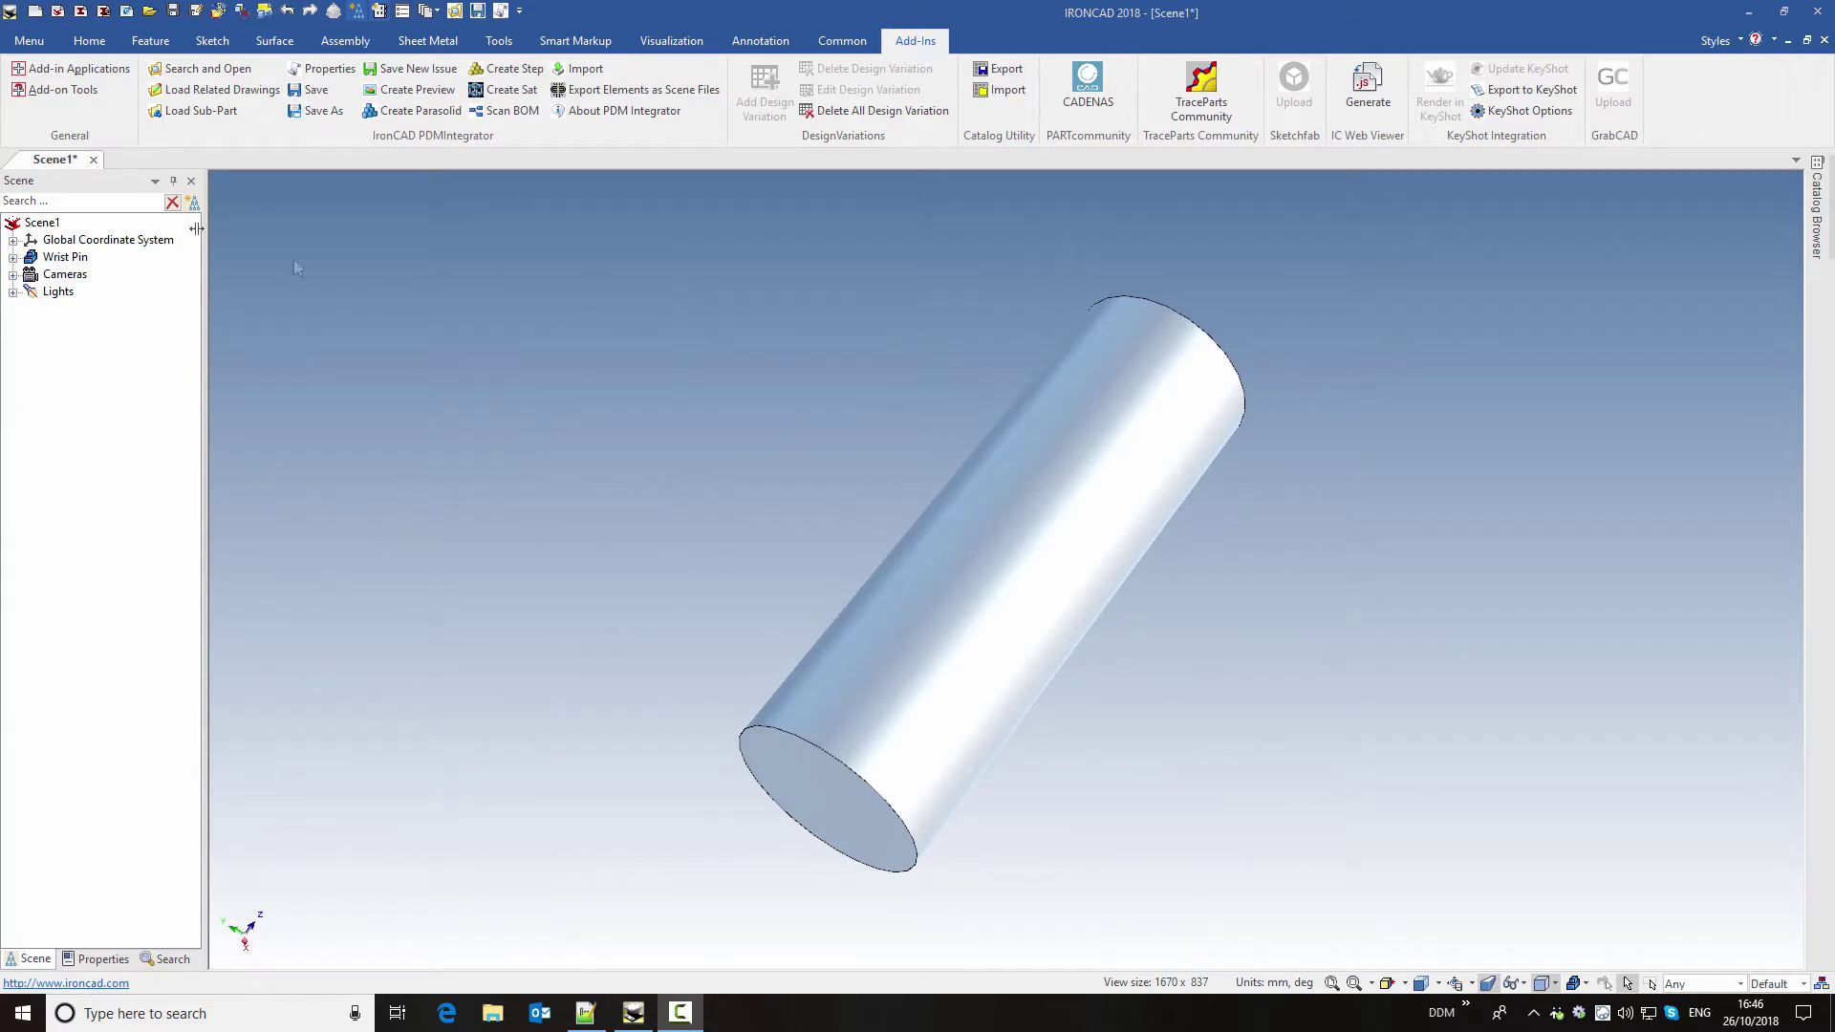
click(89, 42)
click(917, 91)
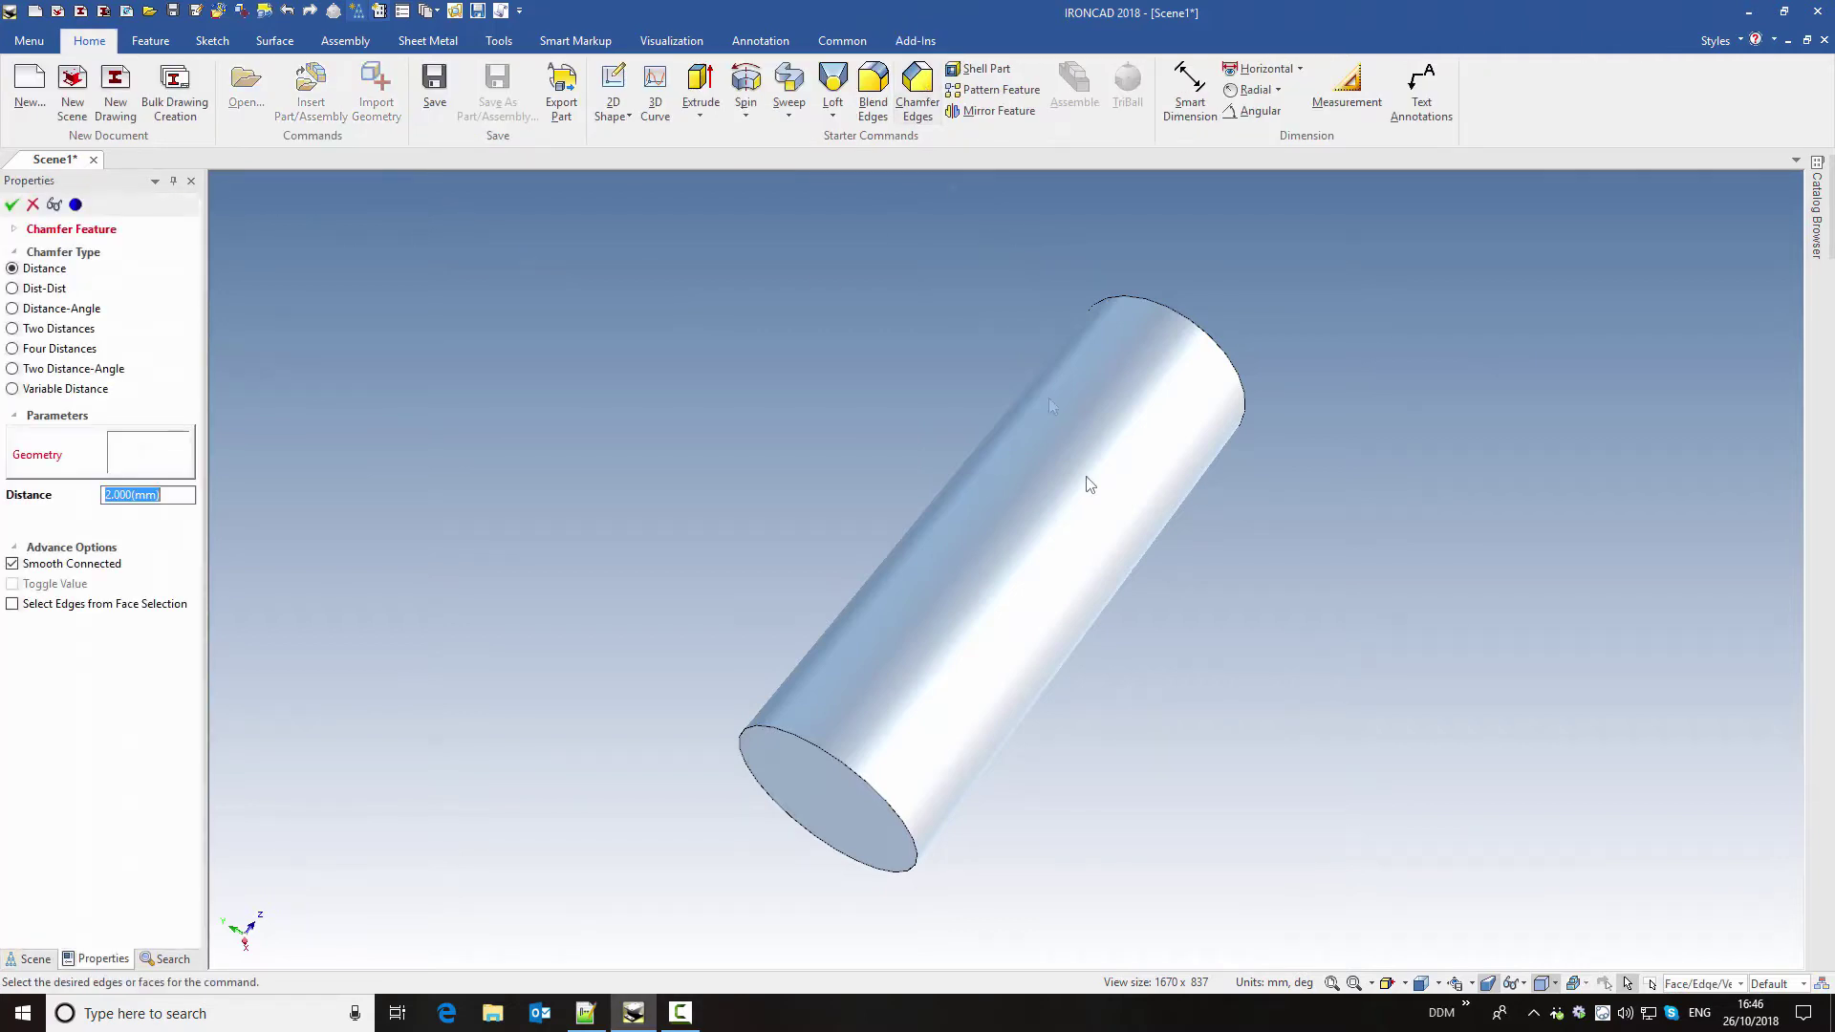
click(877, 794)
click(1165, 304)
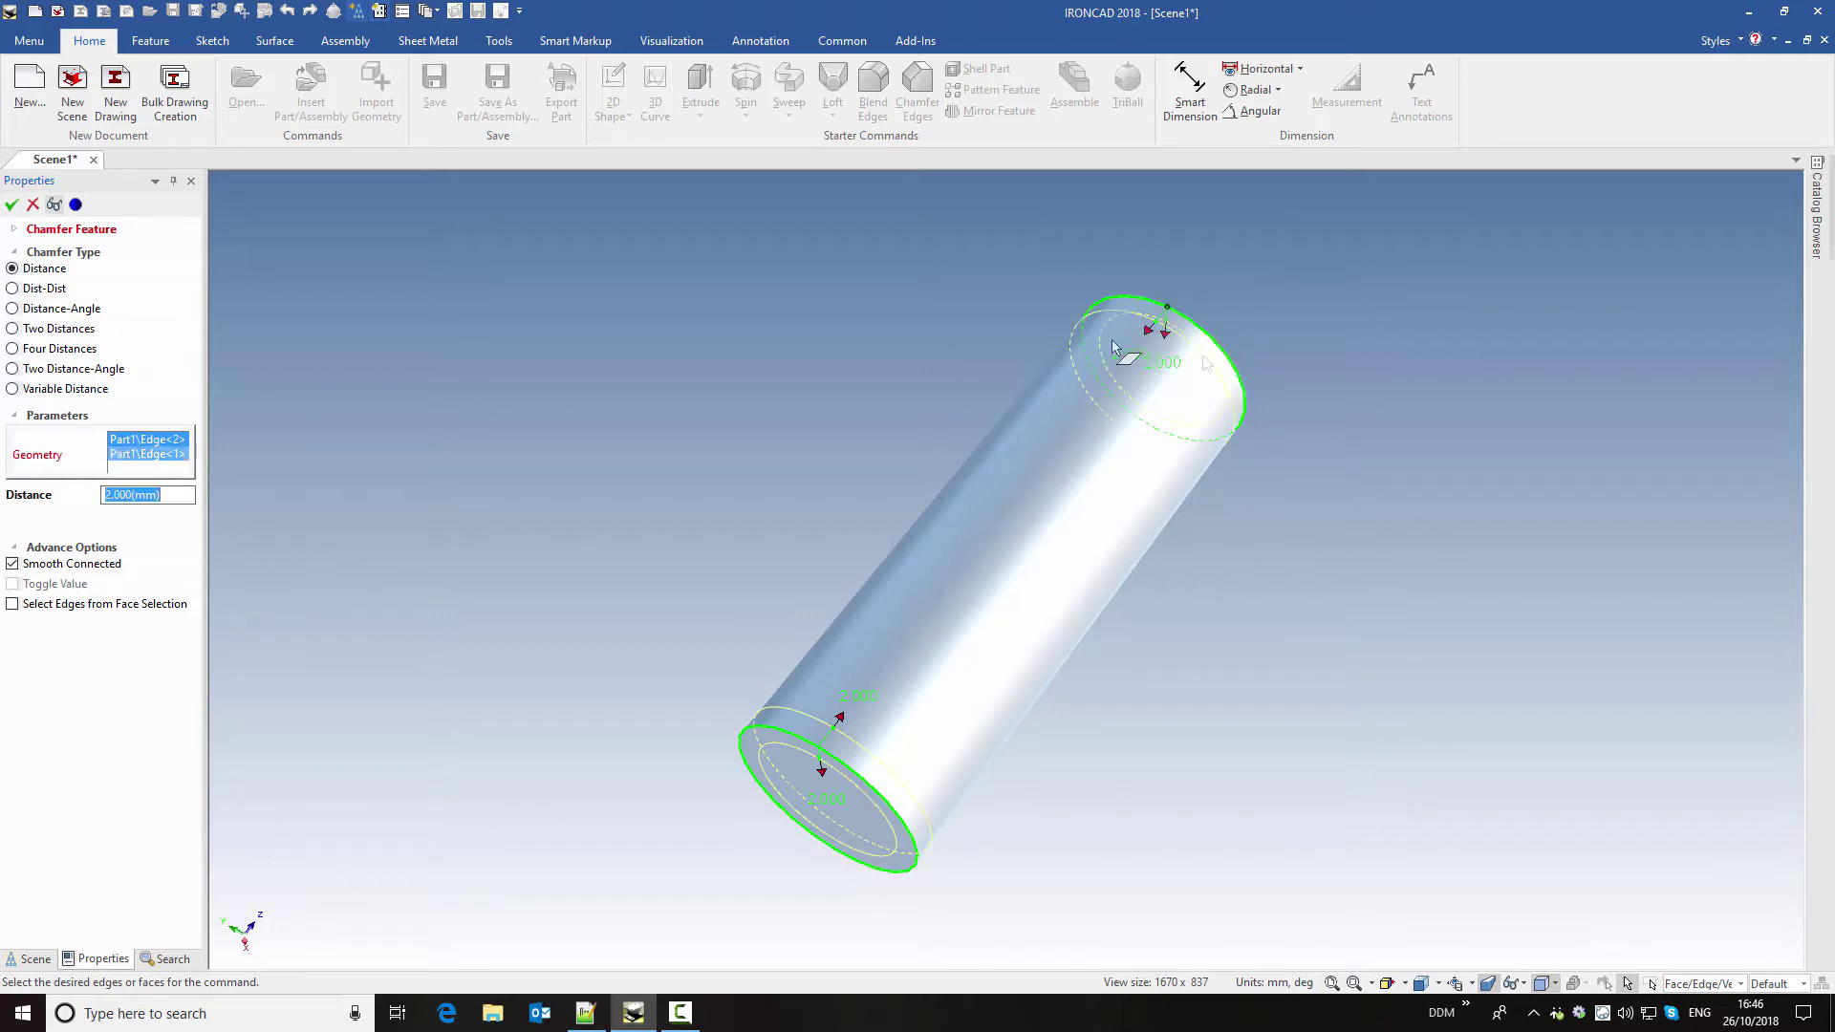
text(0.6)
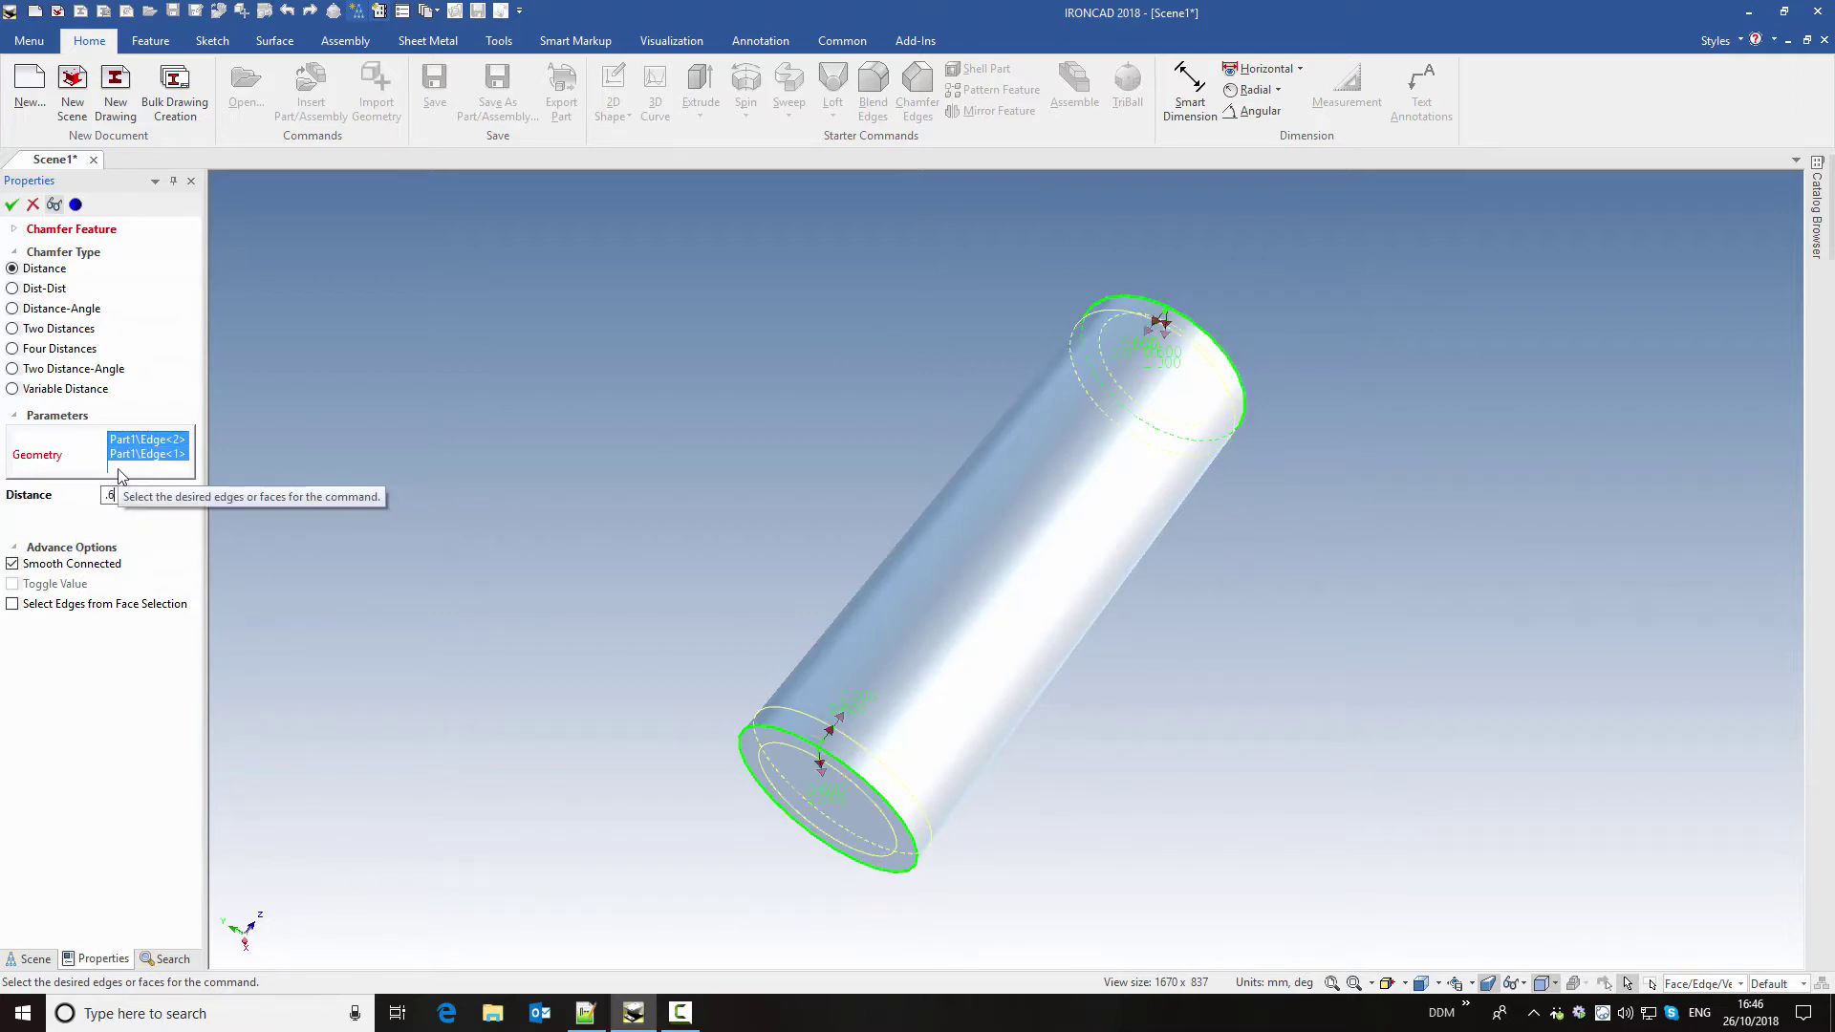
click(11, 204)
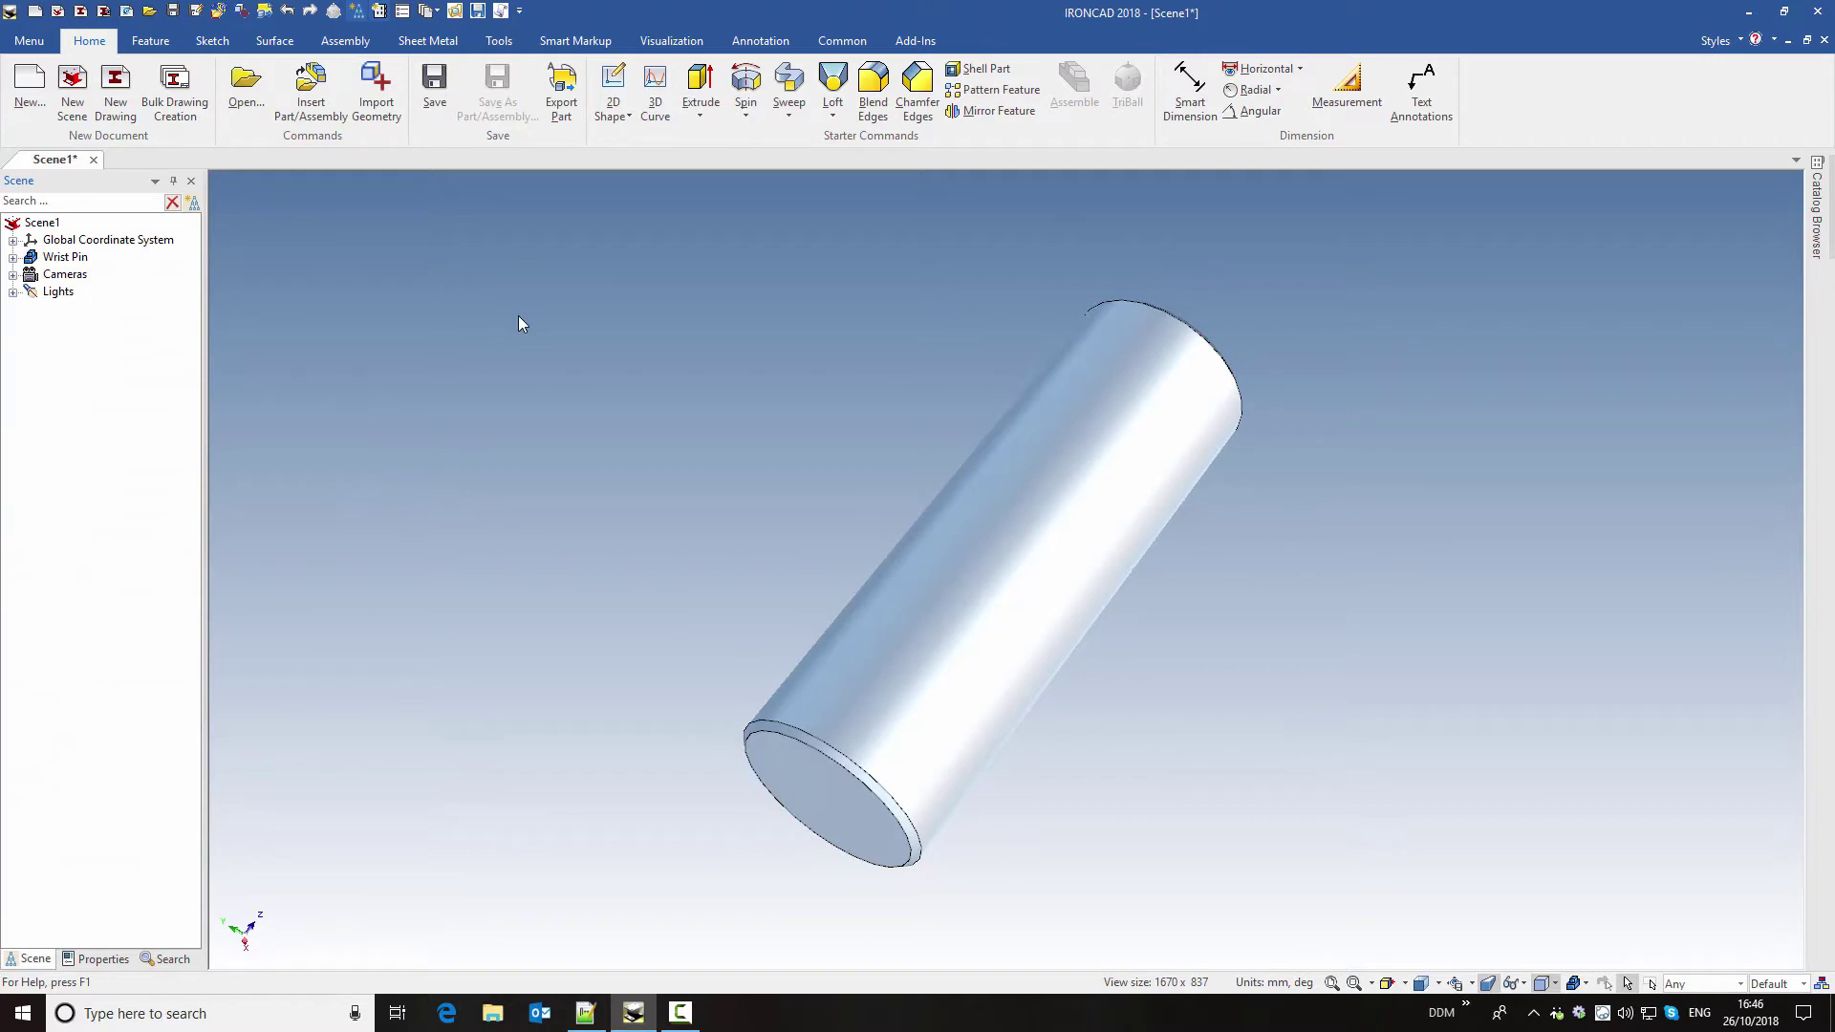
click(915, 40)
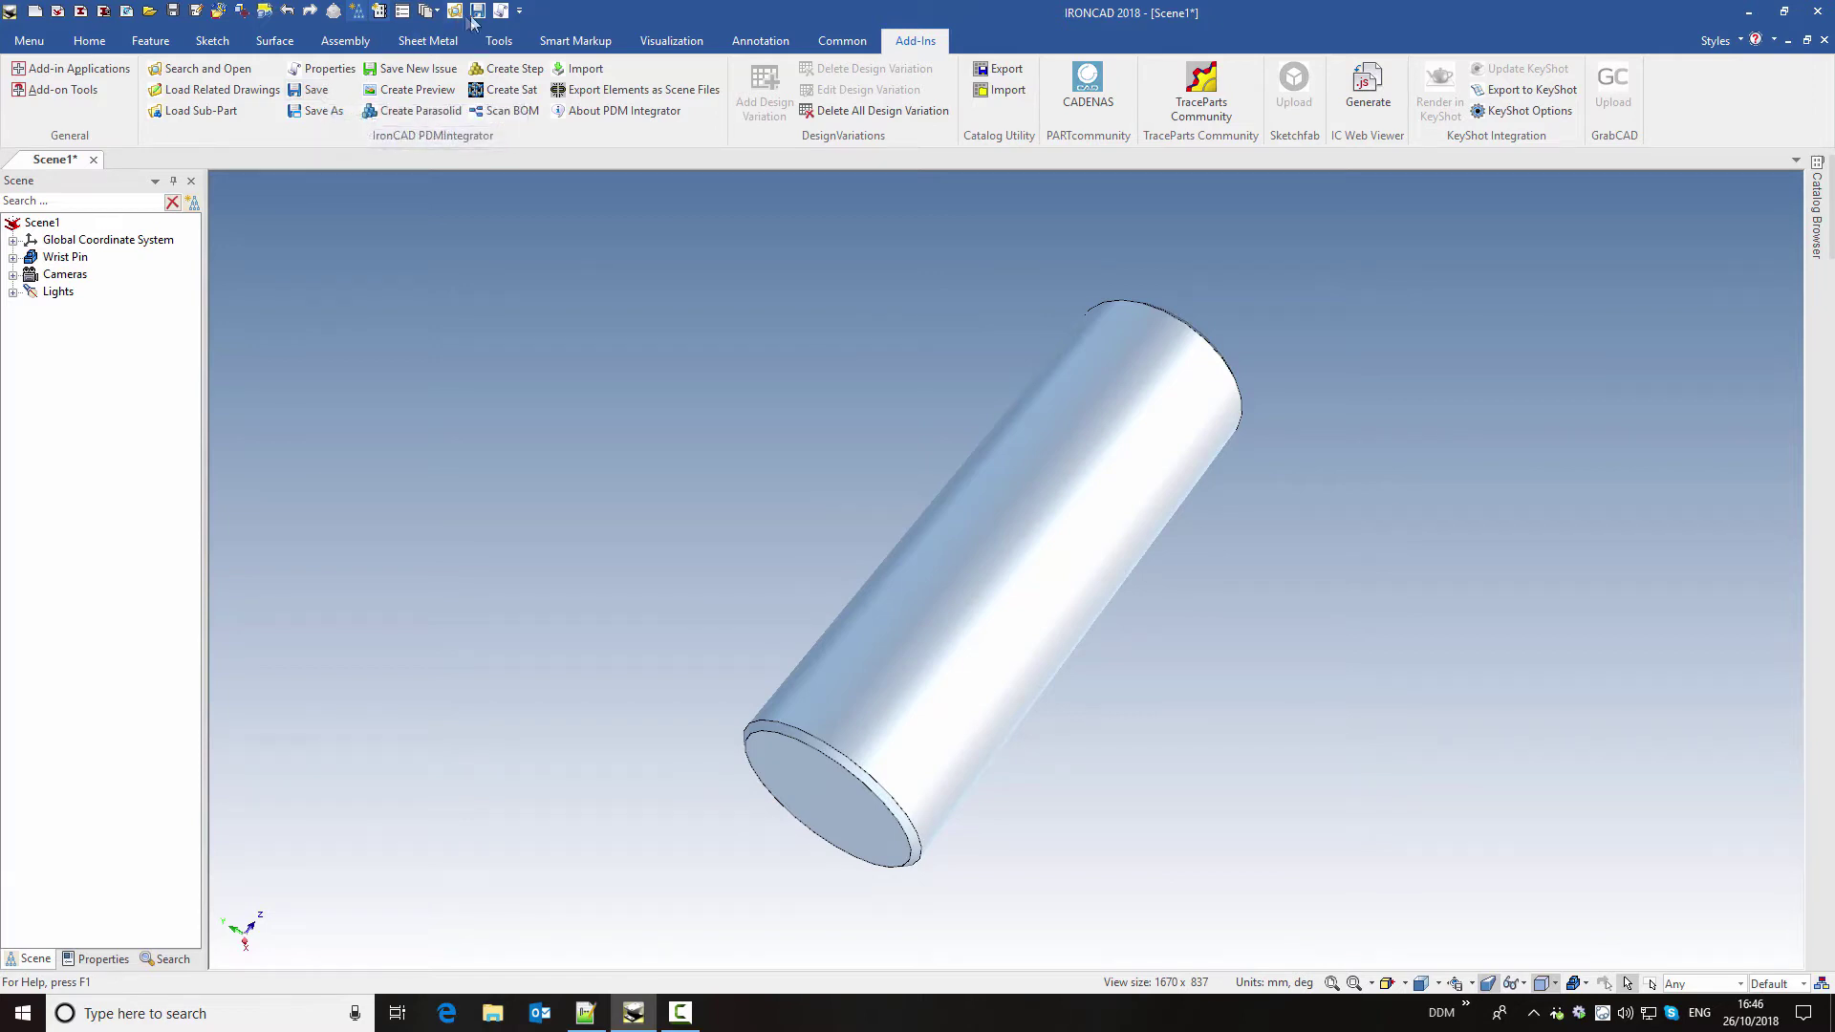
- Save the chamfered wrist pin through PDMIntegrator as Part1.ics
right_click(513, 74)
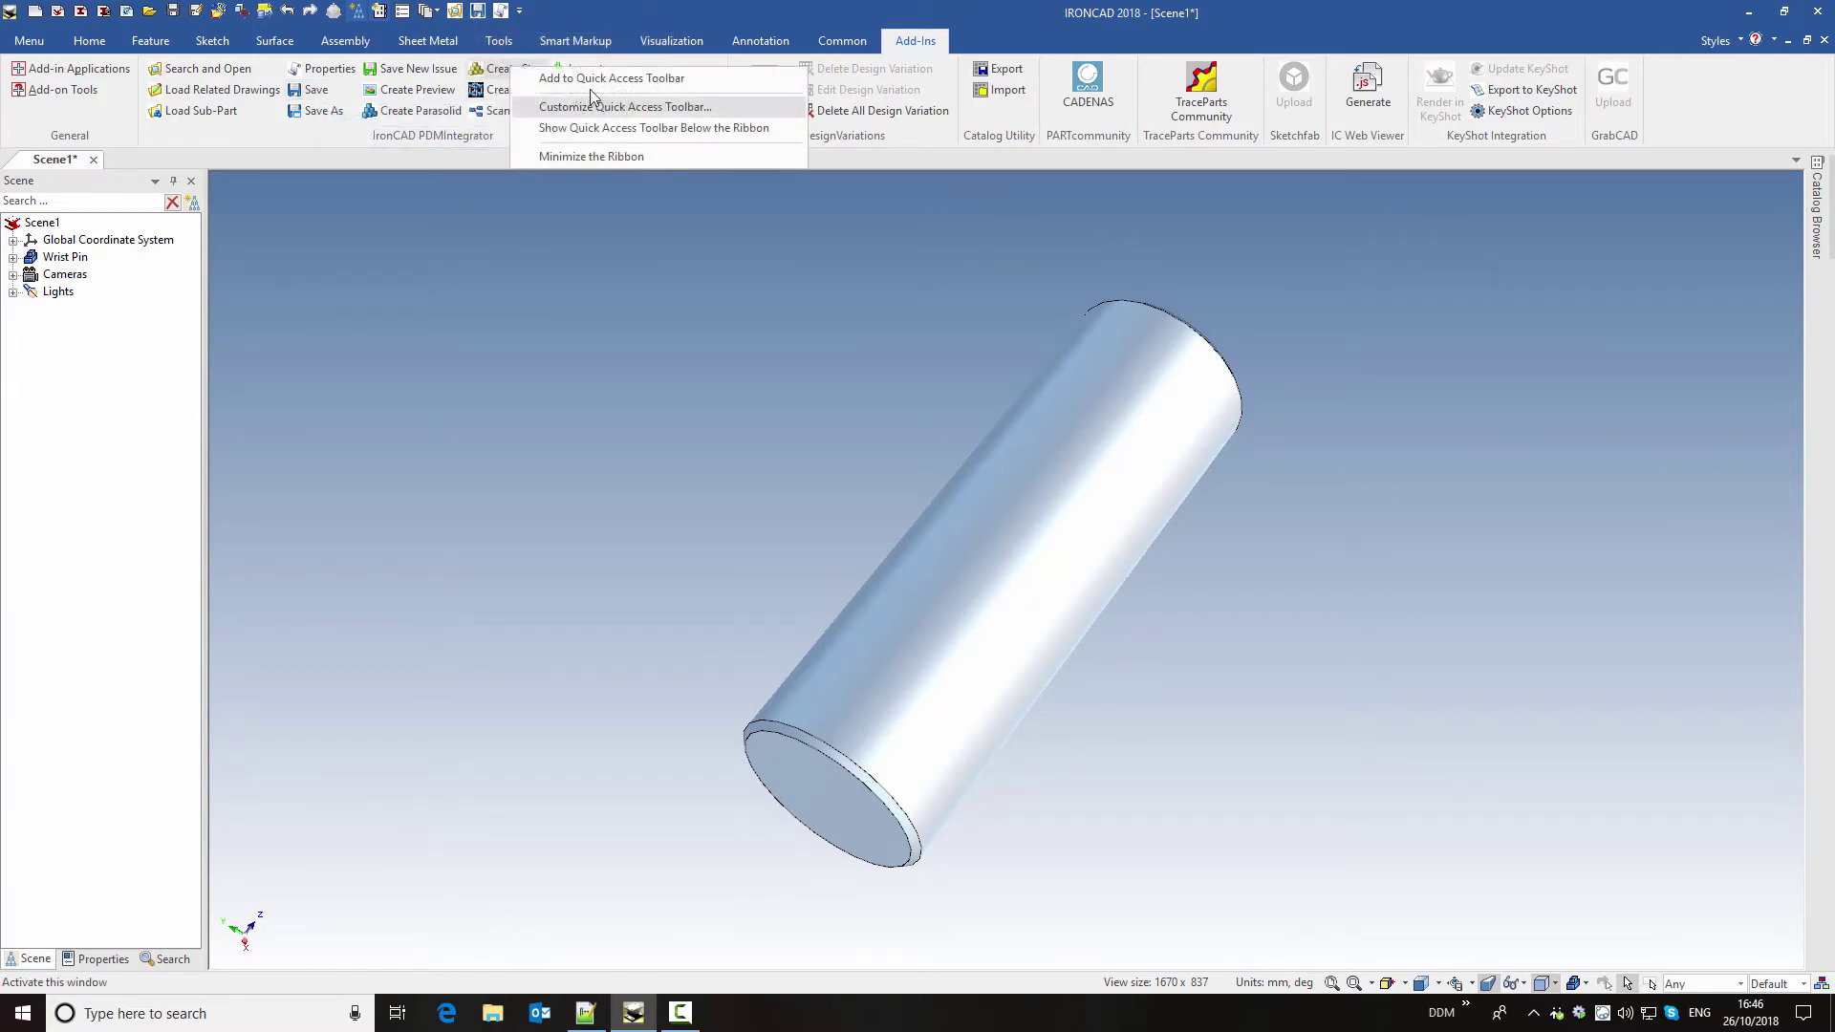
click(583, 286)
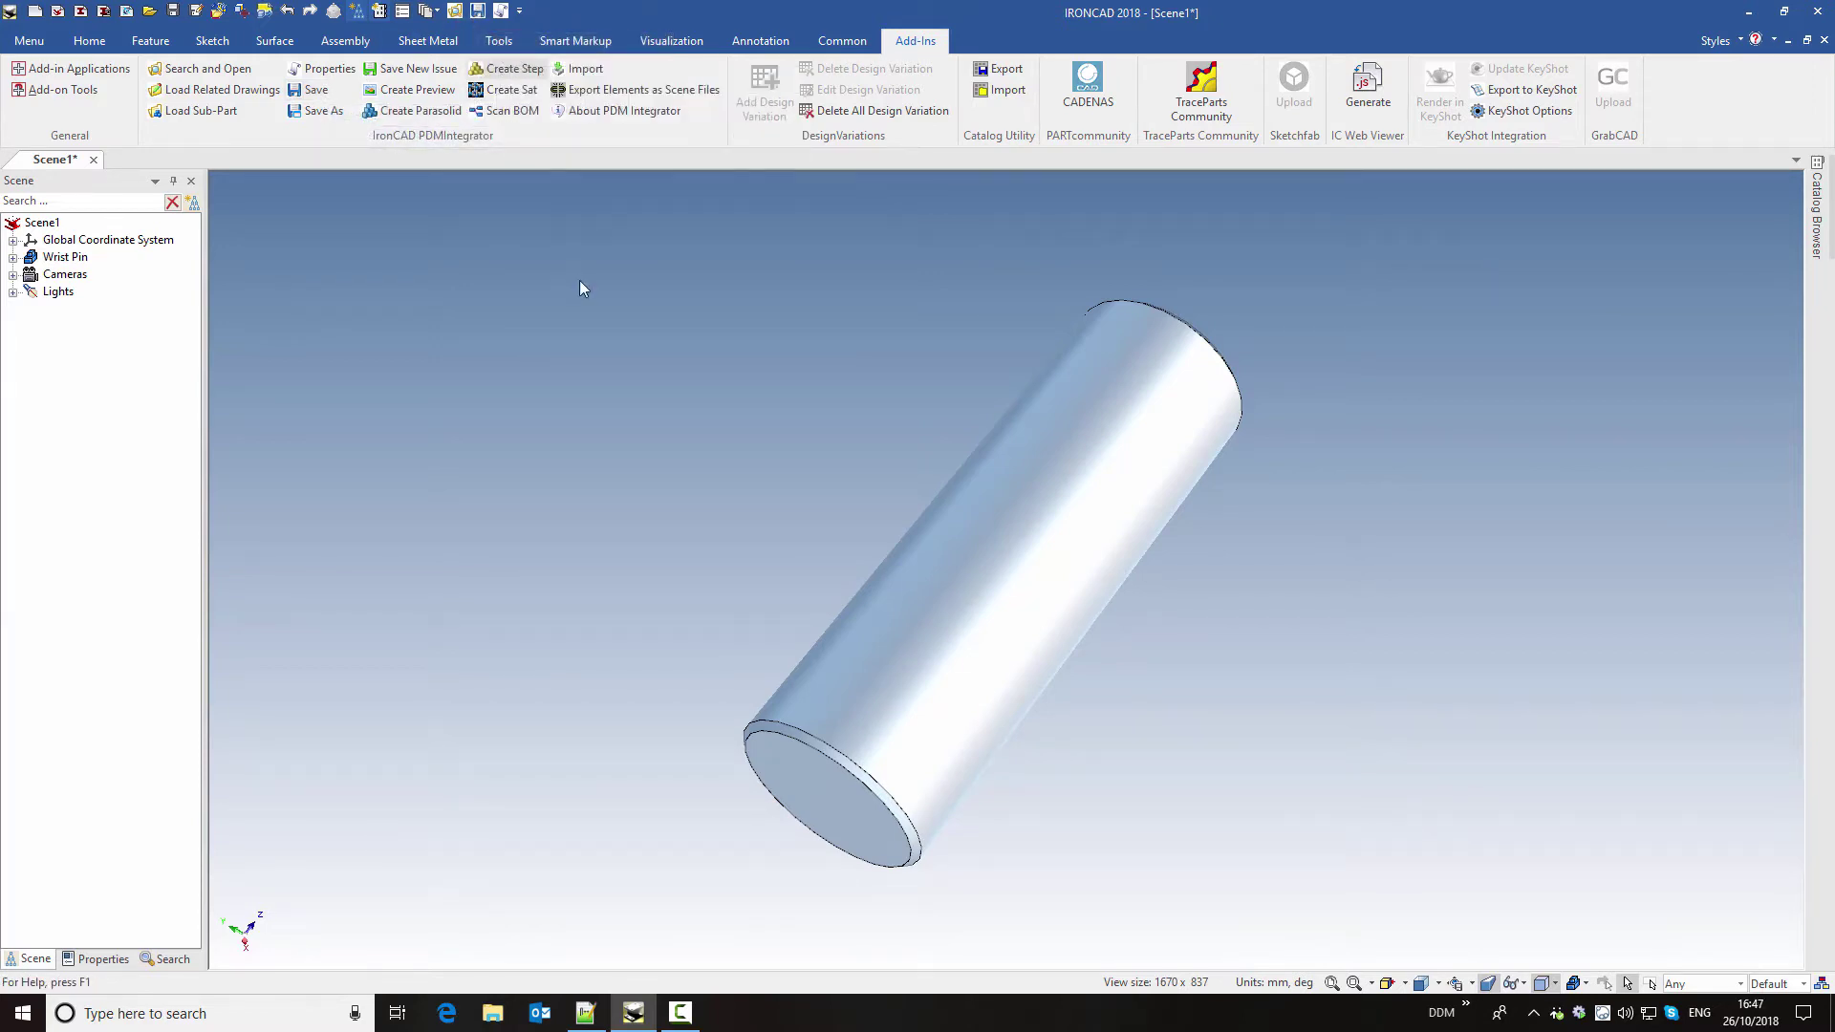
click(307, 93)
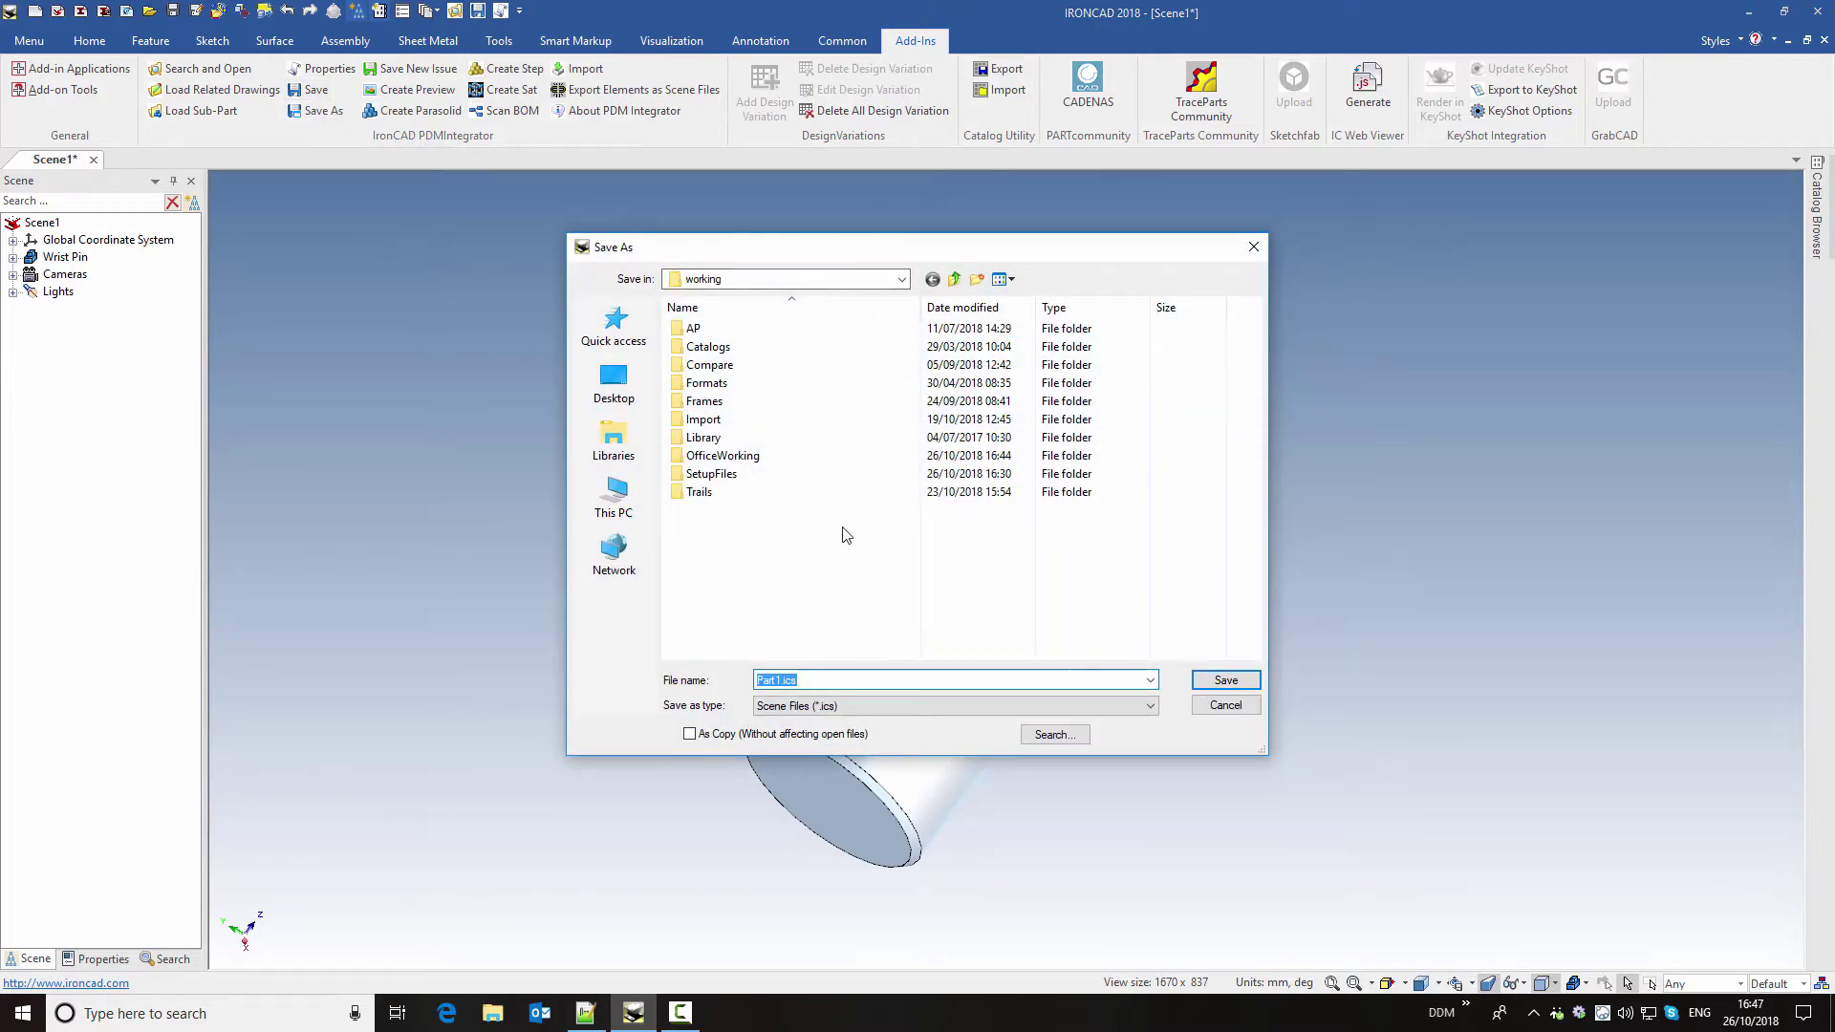
click(1213, 681)
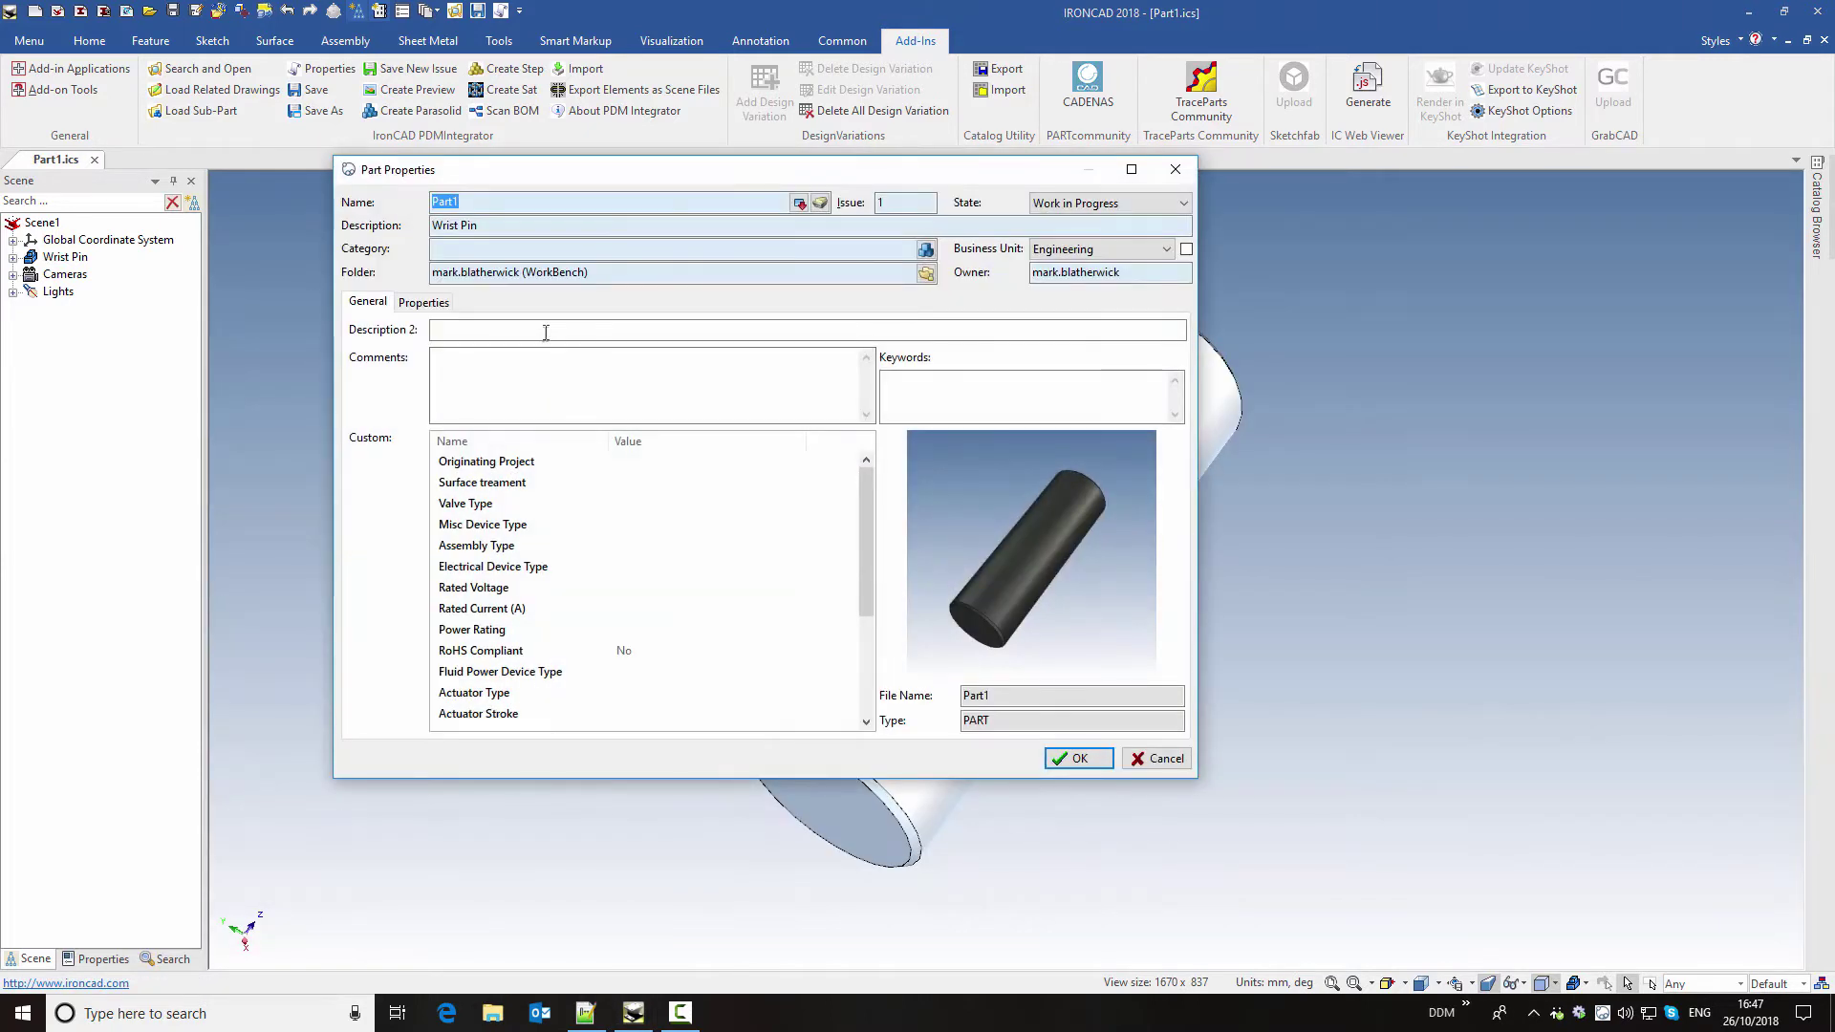
- Number the part as Component - Manufactured, C-10197A, and confirm Part Properties to save it
click(821, 204)
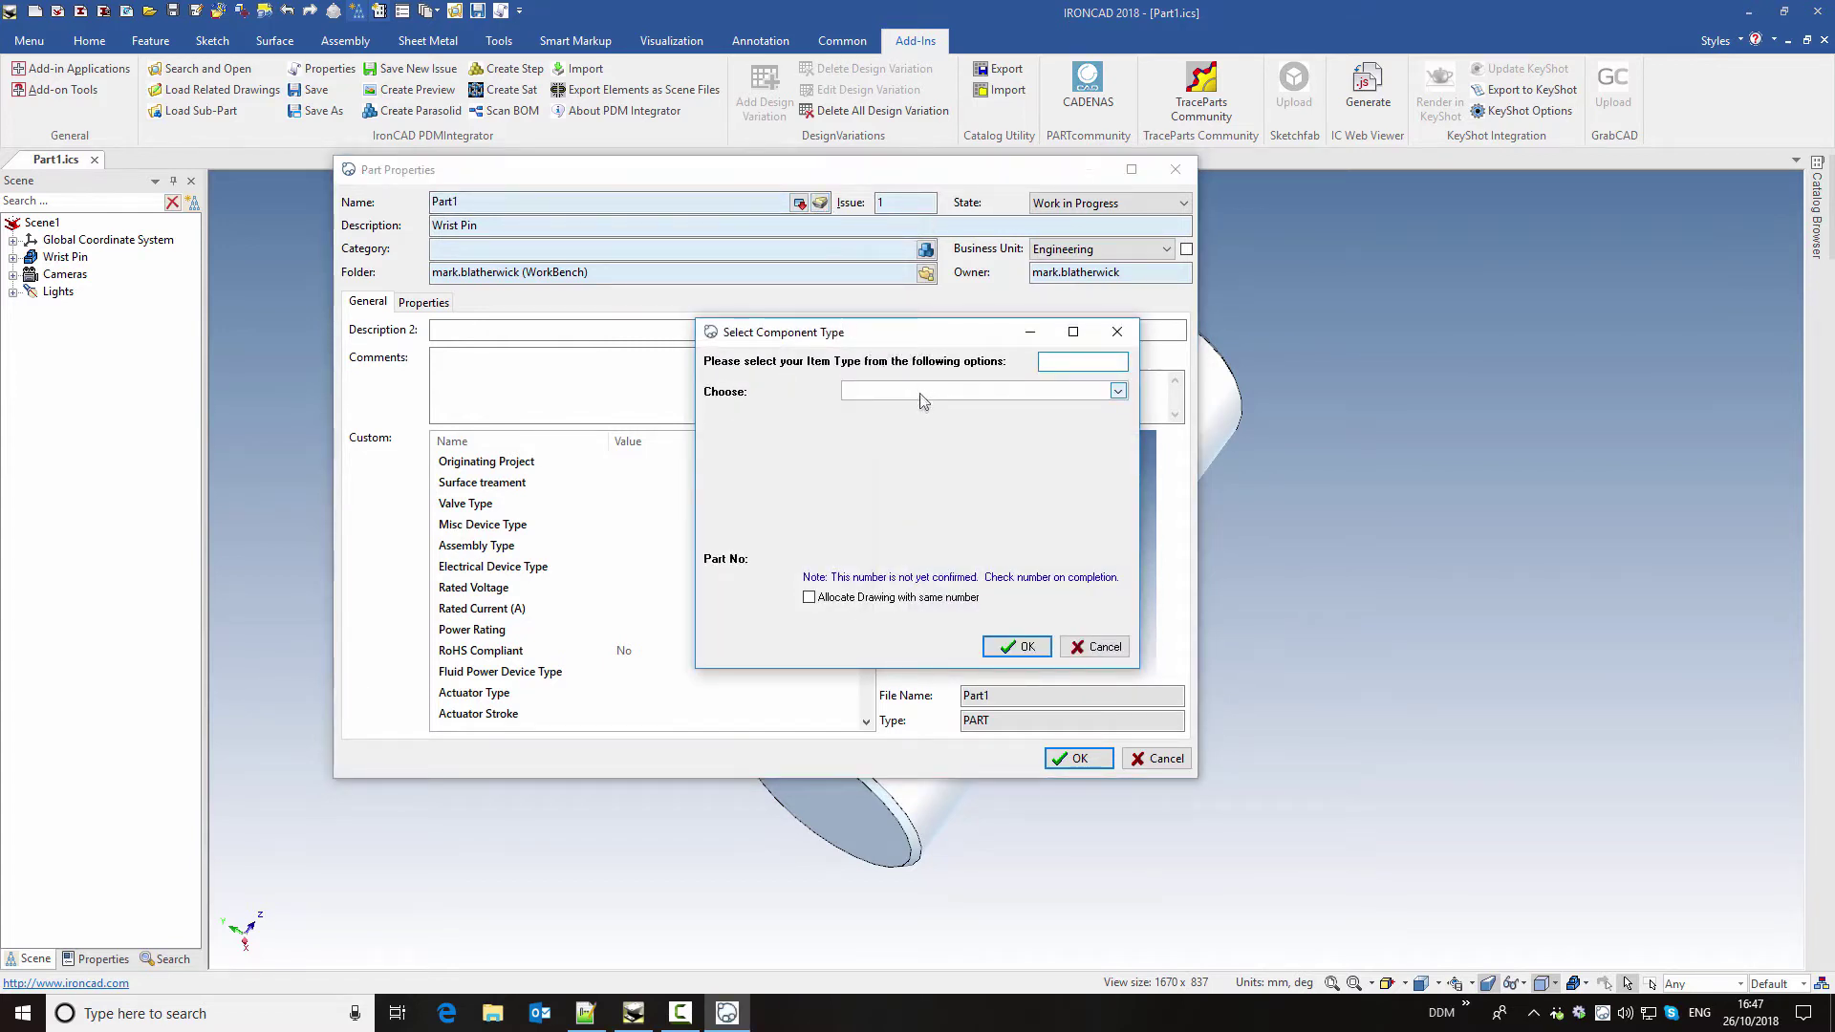
click(920, 397)
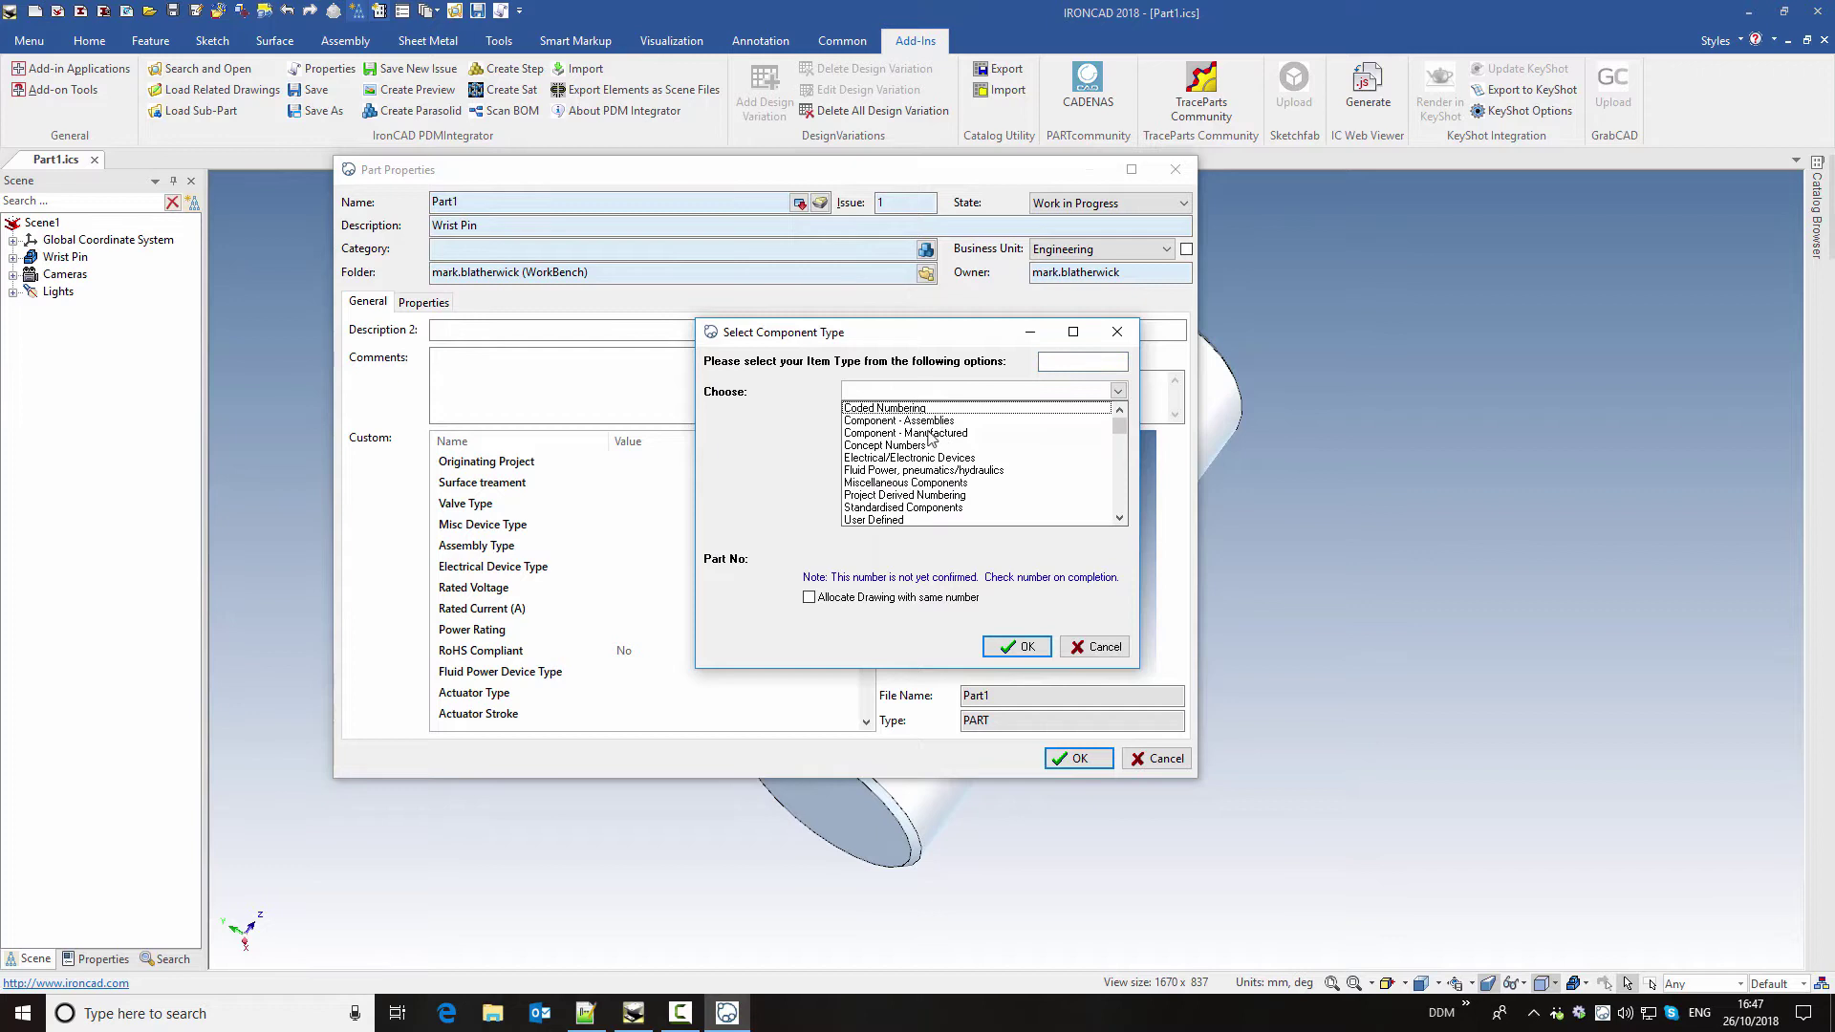
click(929, 432)
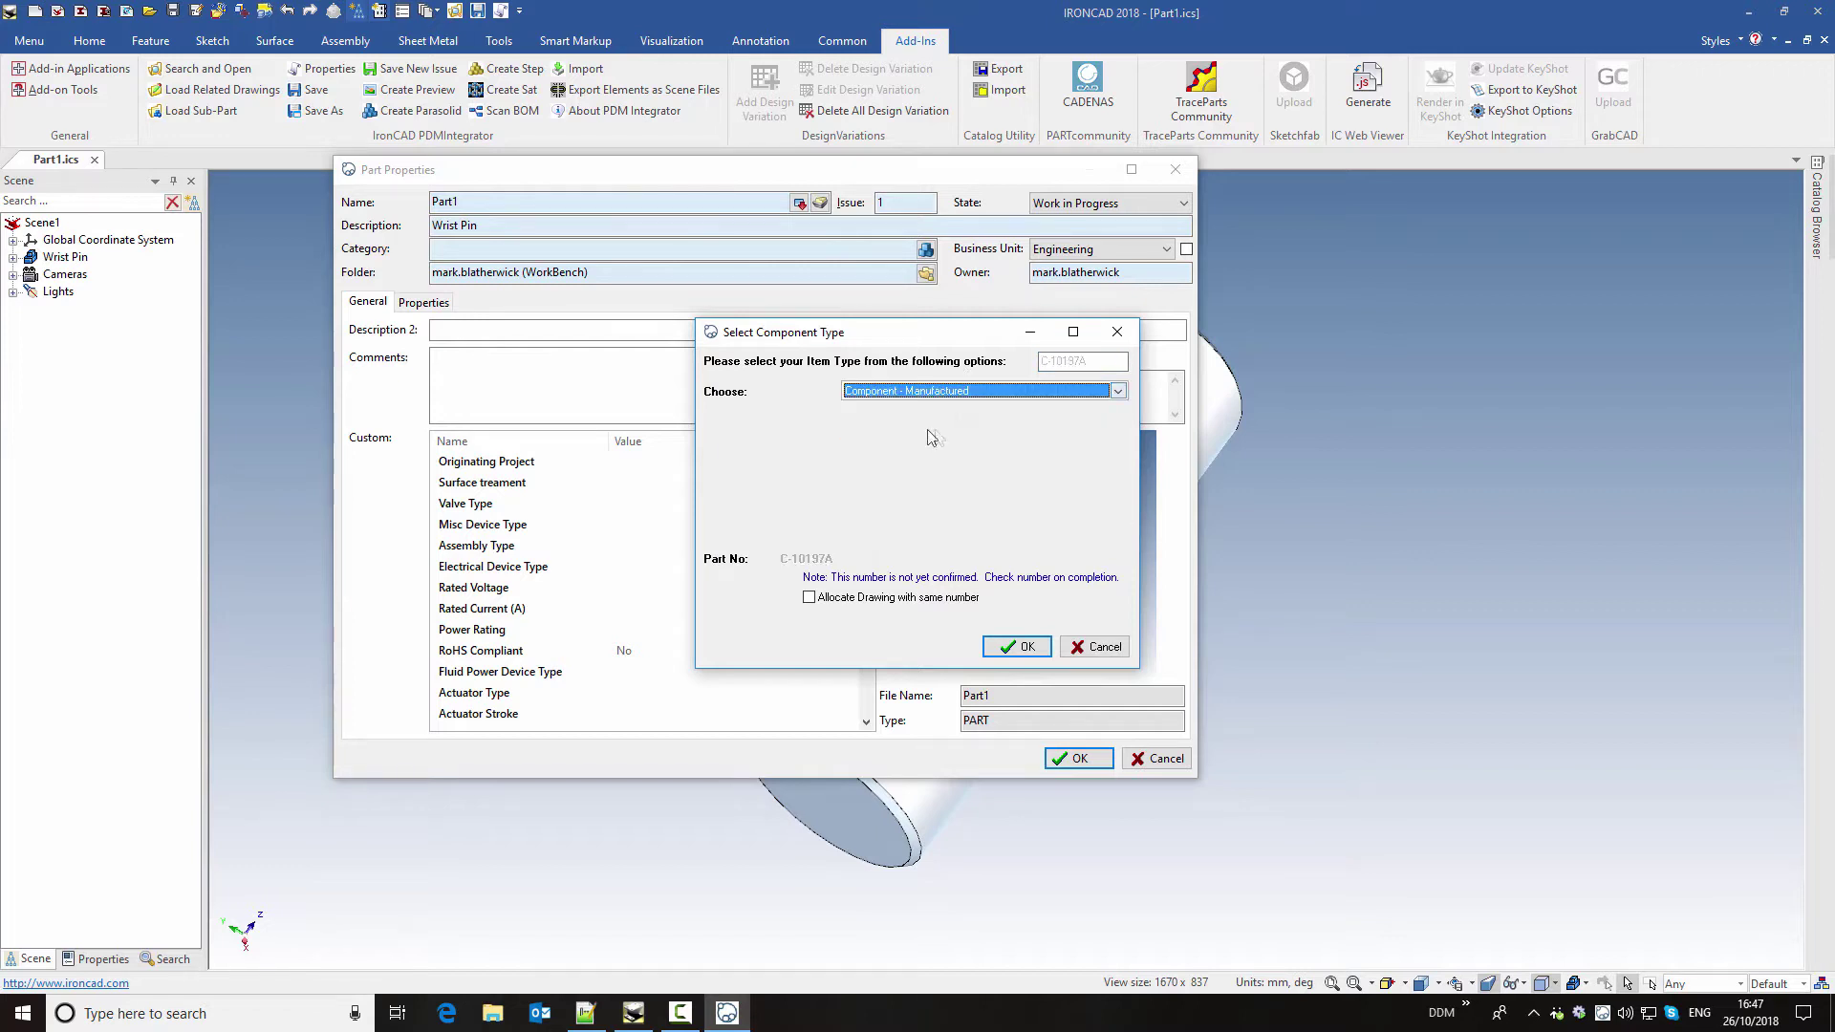
click(1017, 647)
click(532, 225)
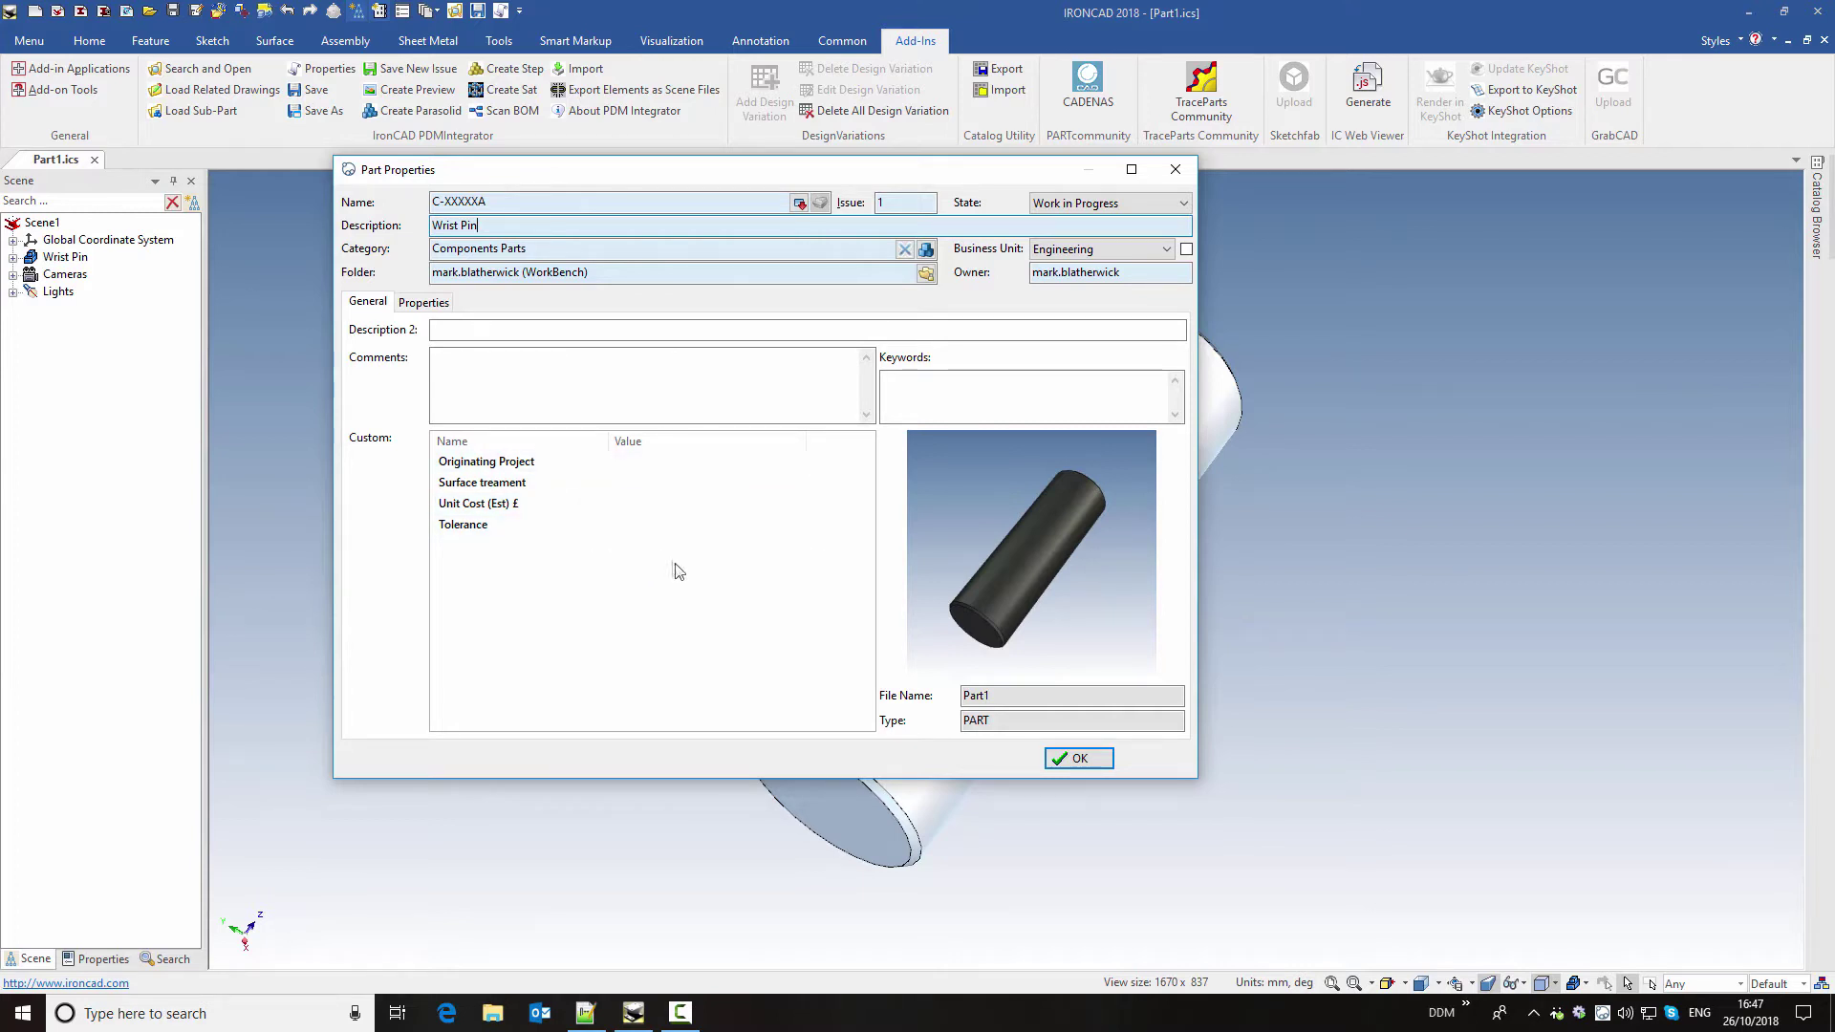
click(1080, 759)
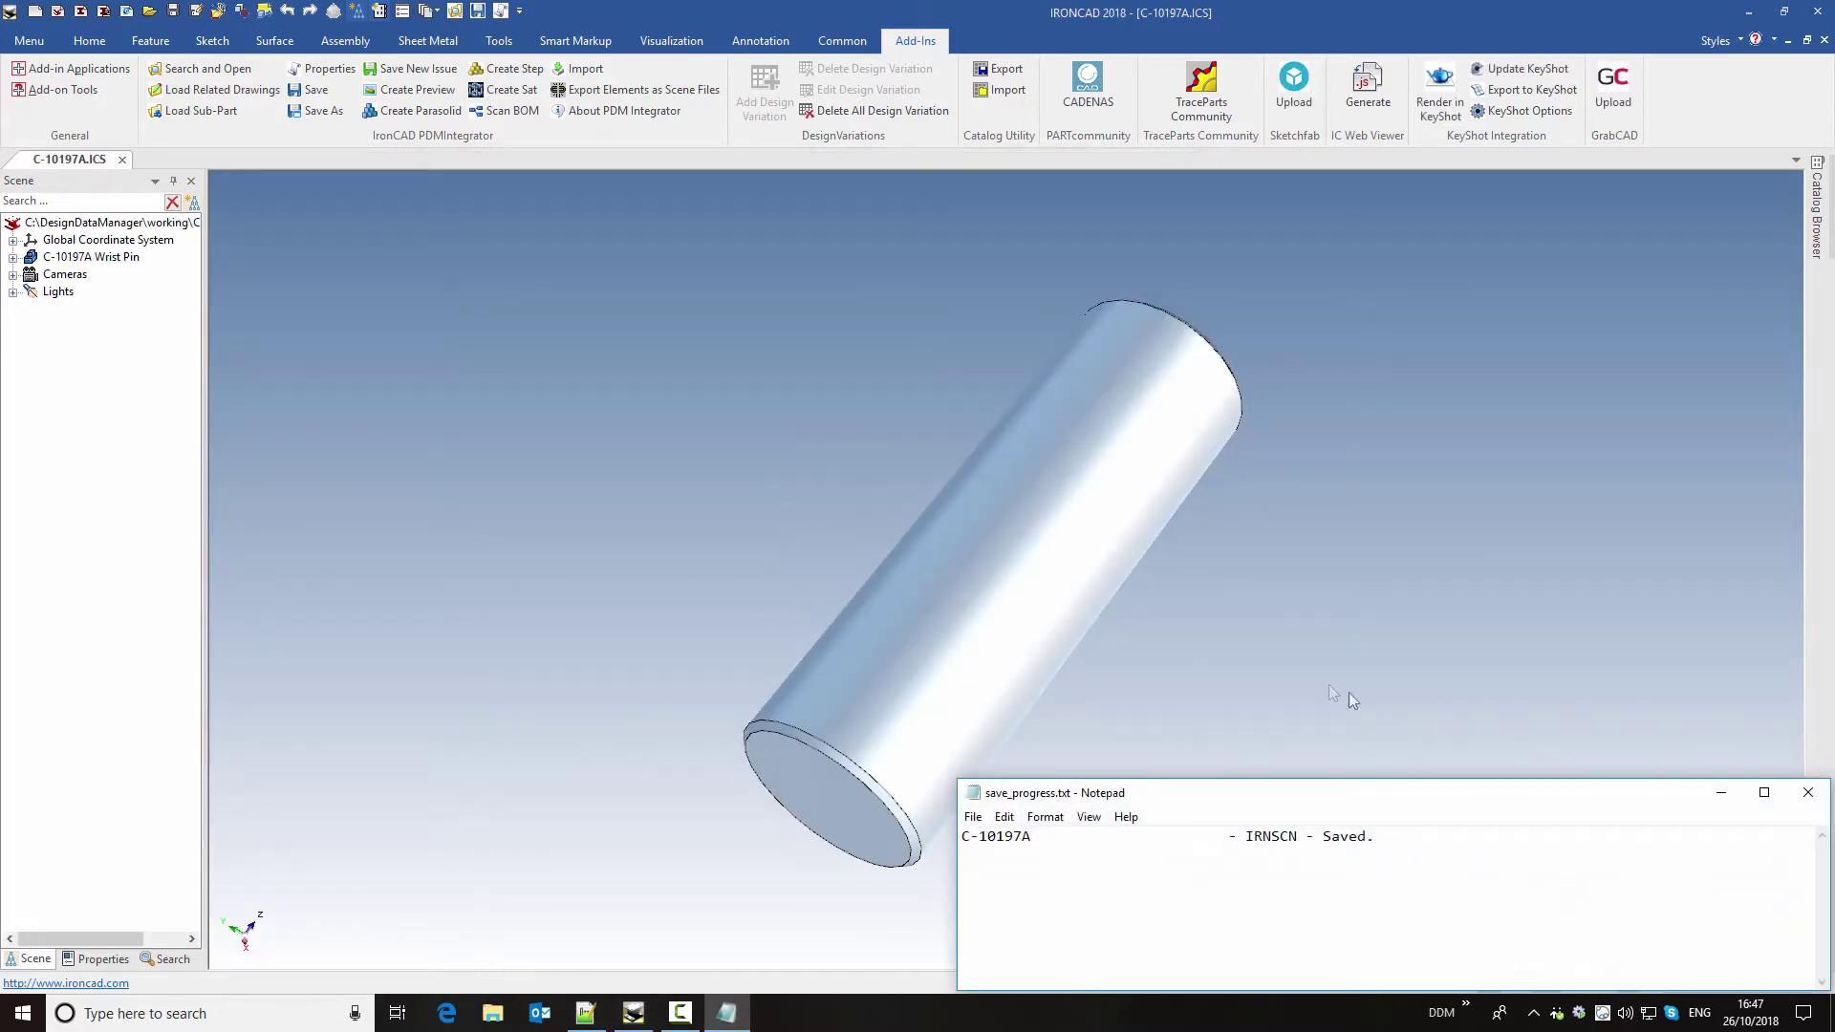
- Close the save log and the wrist pin document, returning to DDM
click(1808, 793)
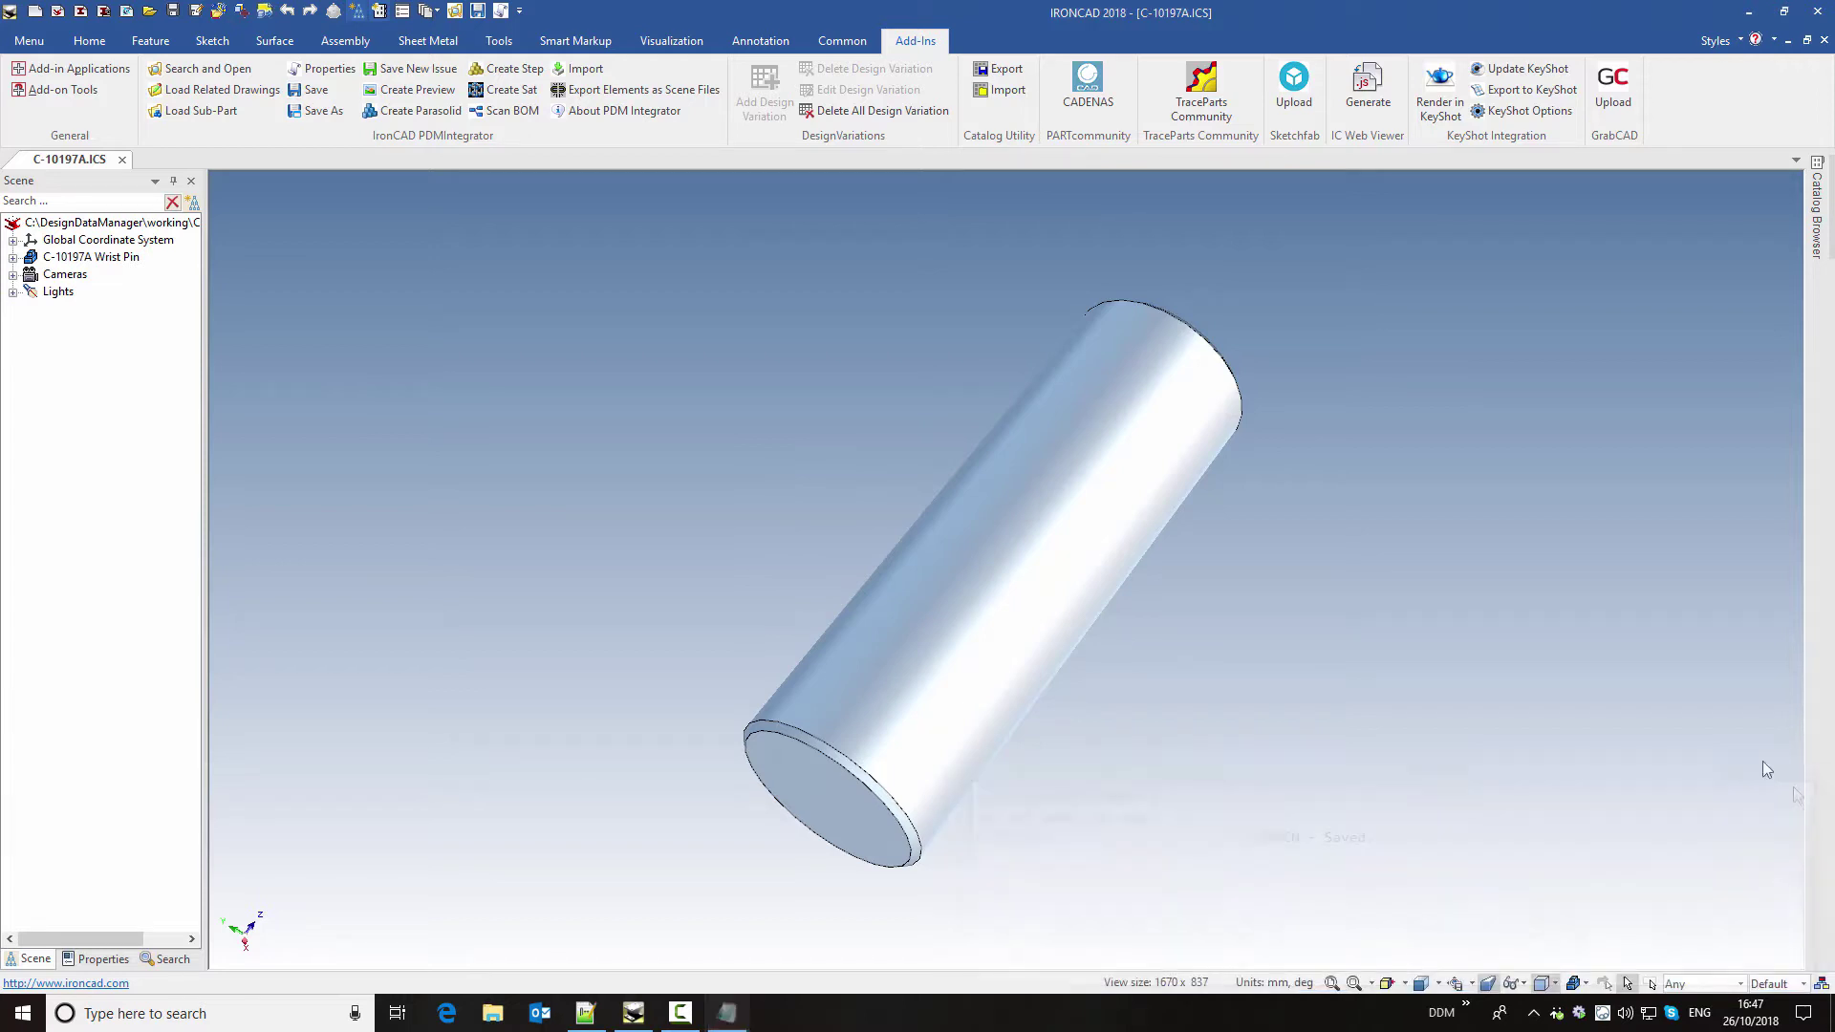
click(1825, 42)
click(151, 11)
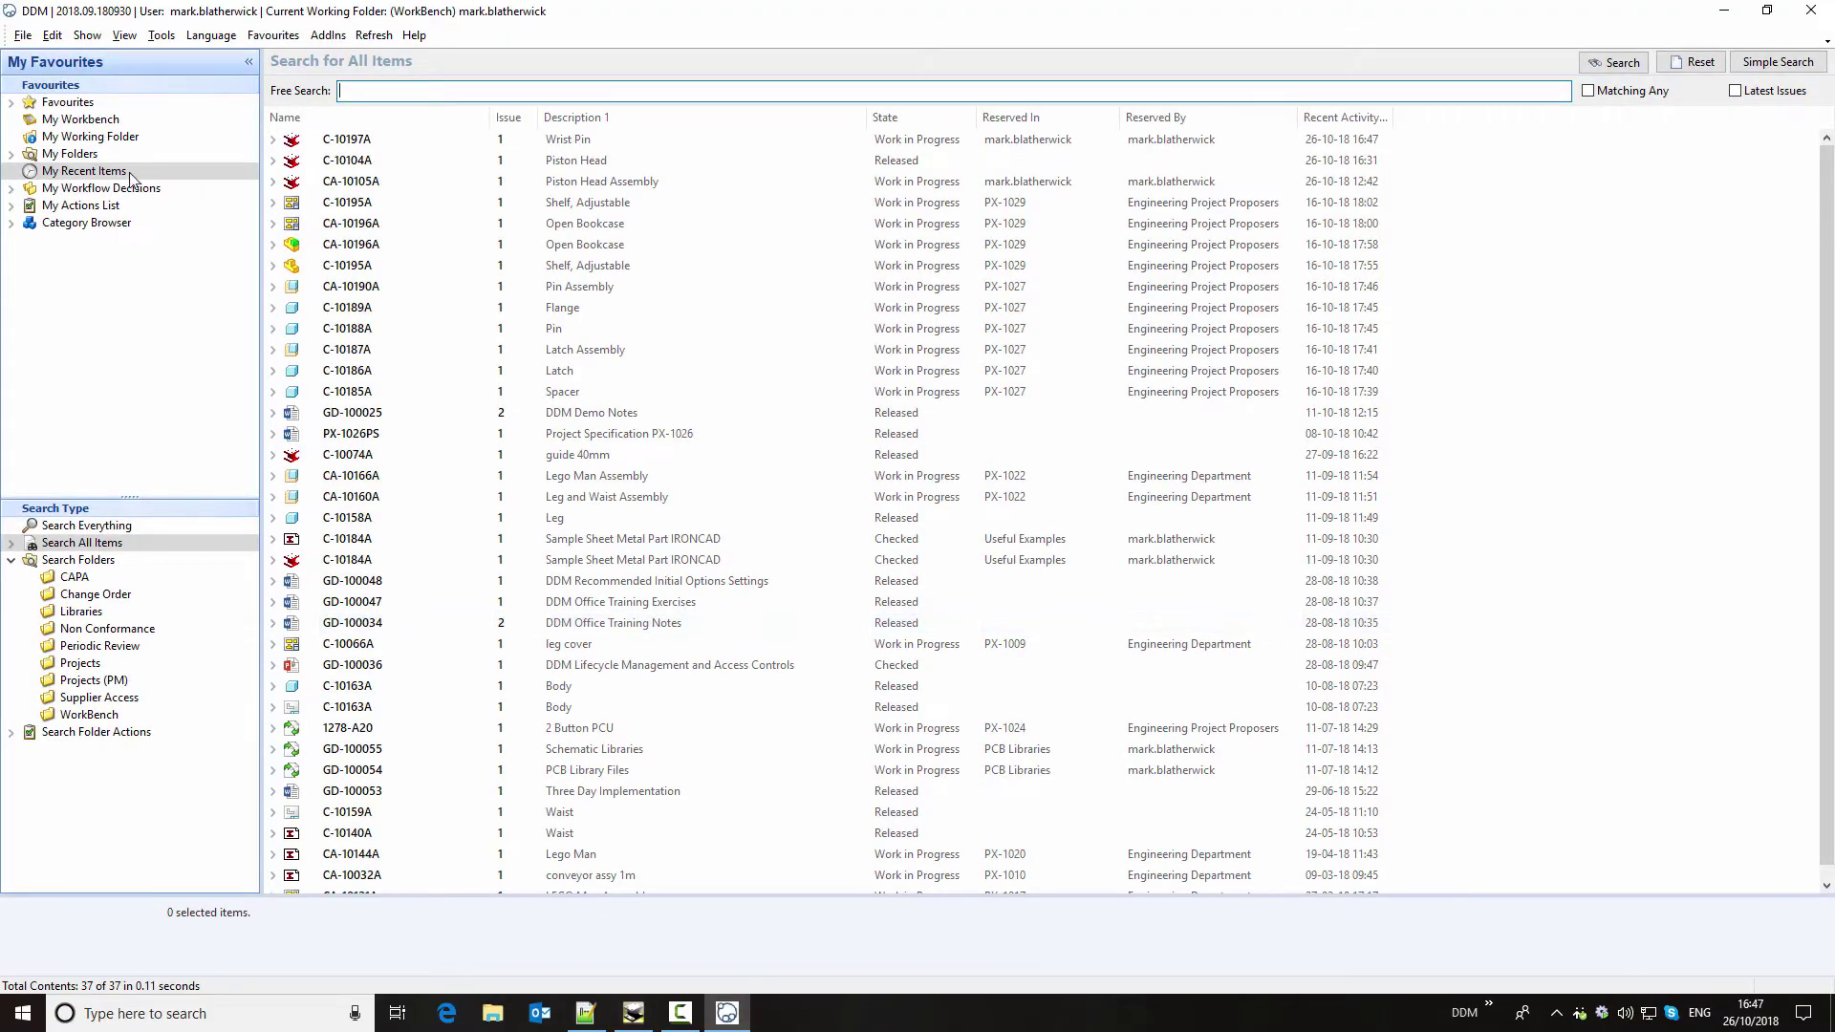
- Inspect the C-10197A Wrist Pin's properties, including material and mass, then cancel
click(352, 143)
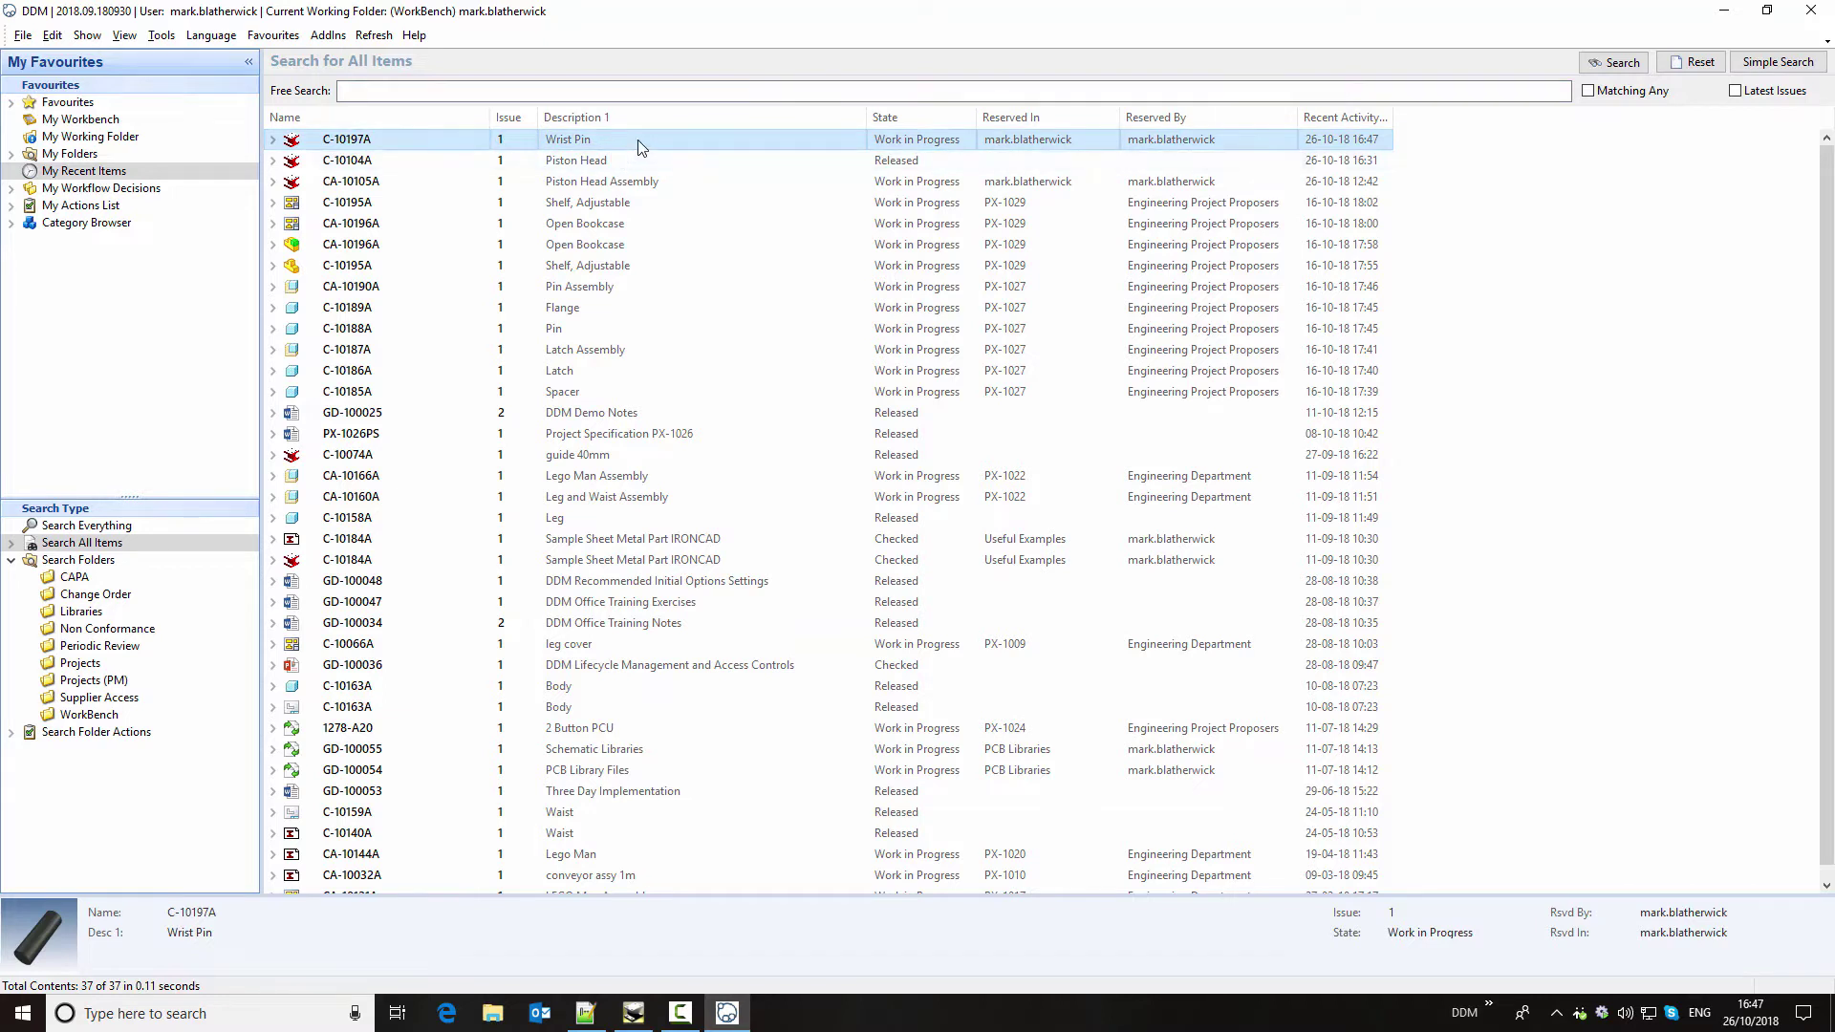
right_click(640, 147)
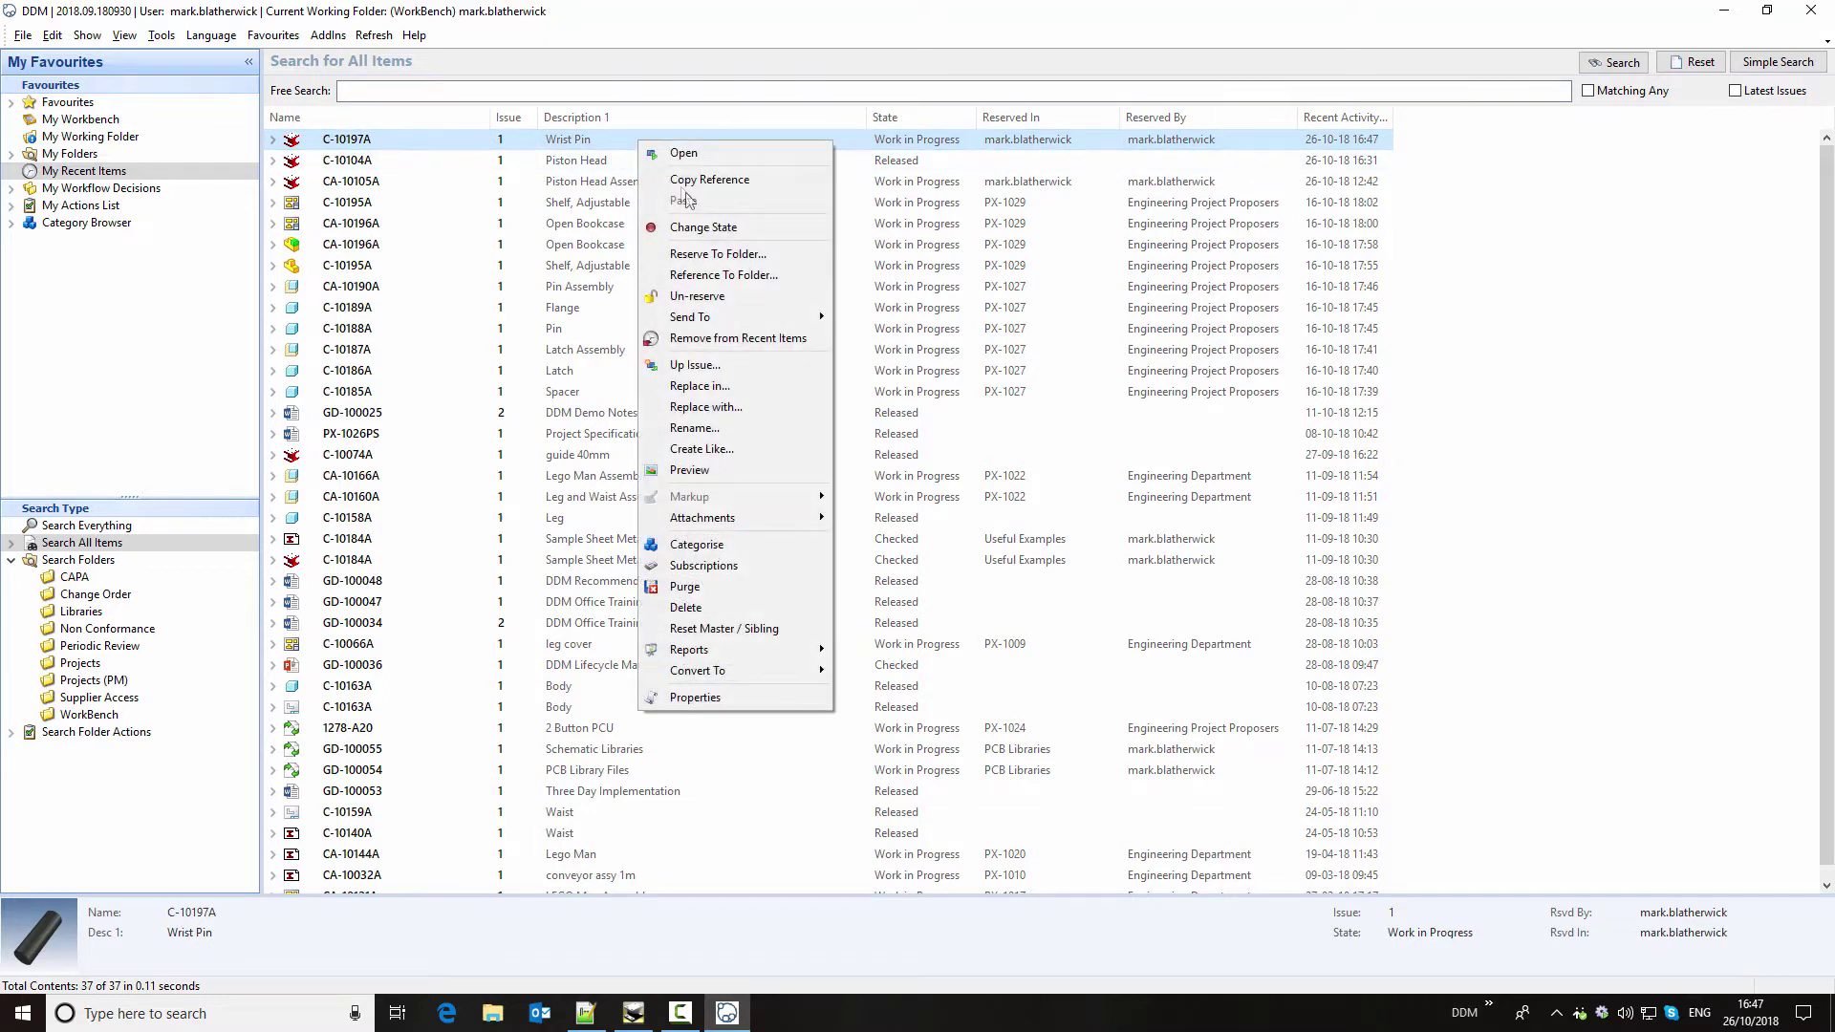
click(757, 699)
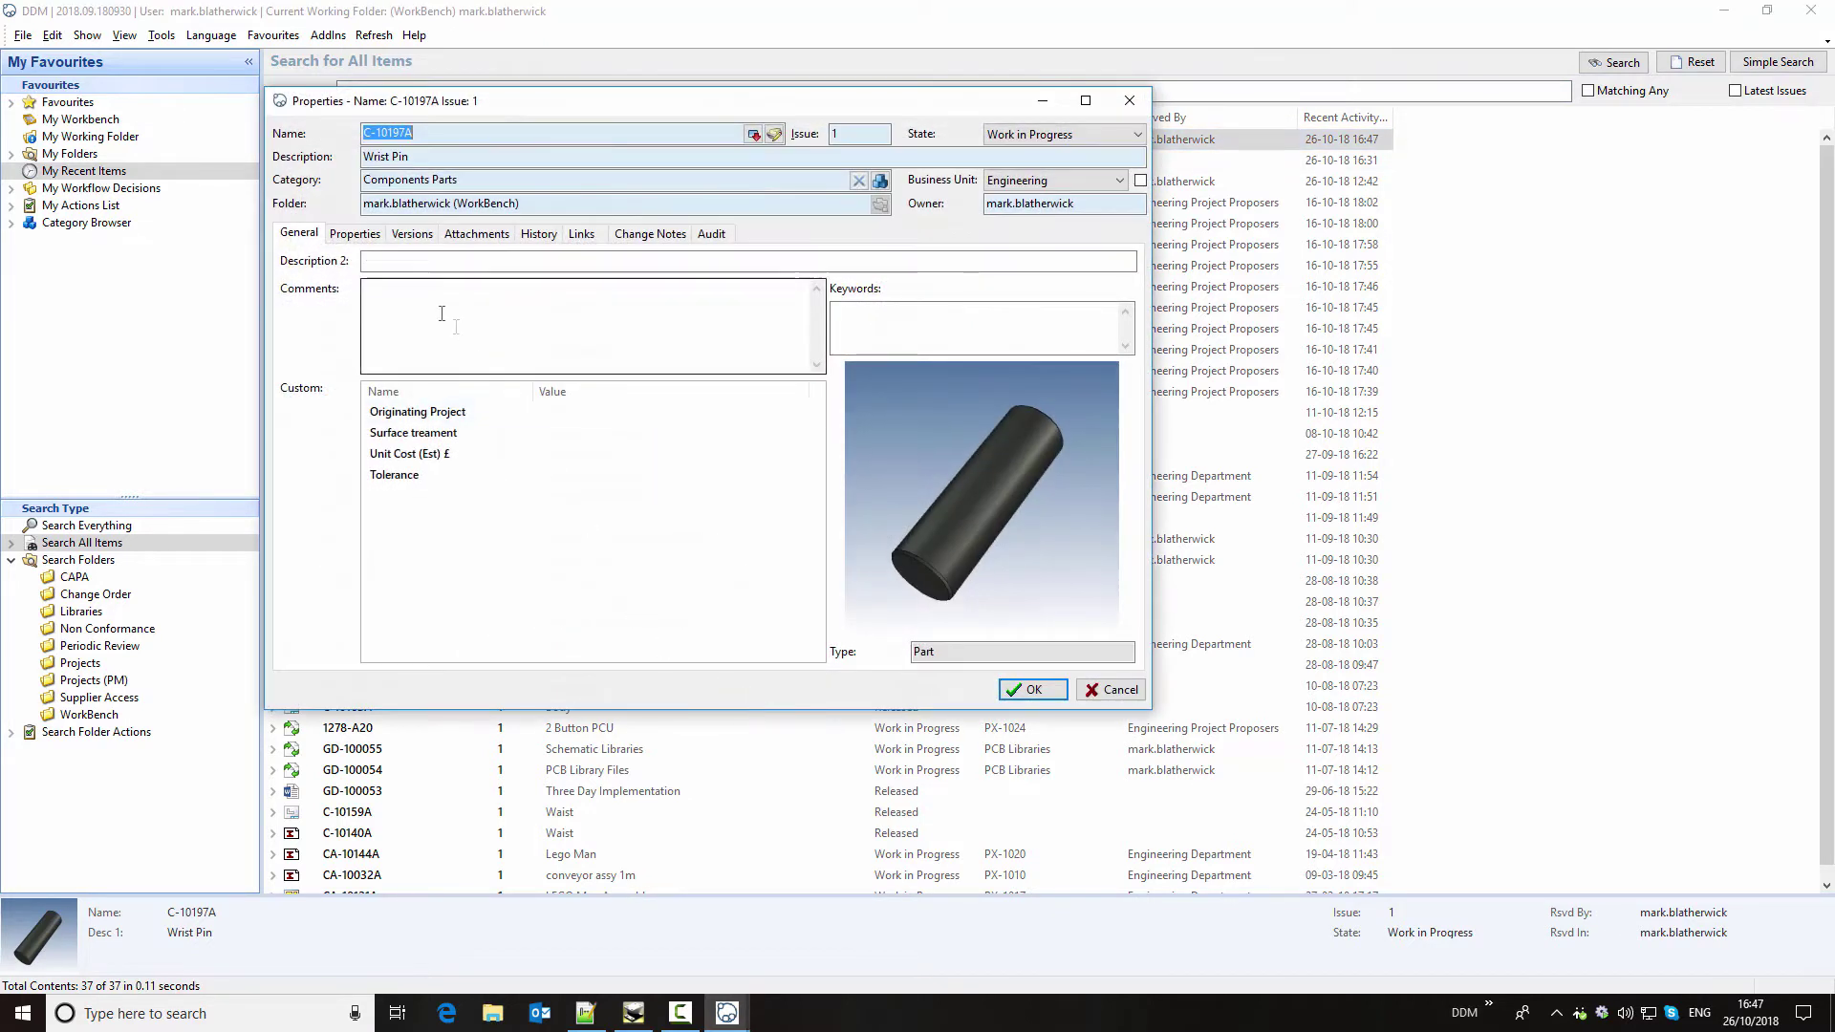
click(352, 236)
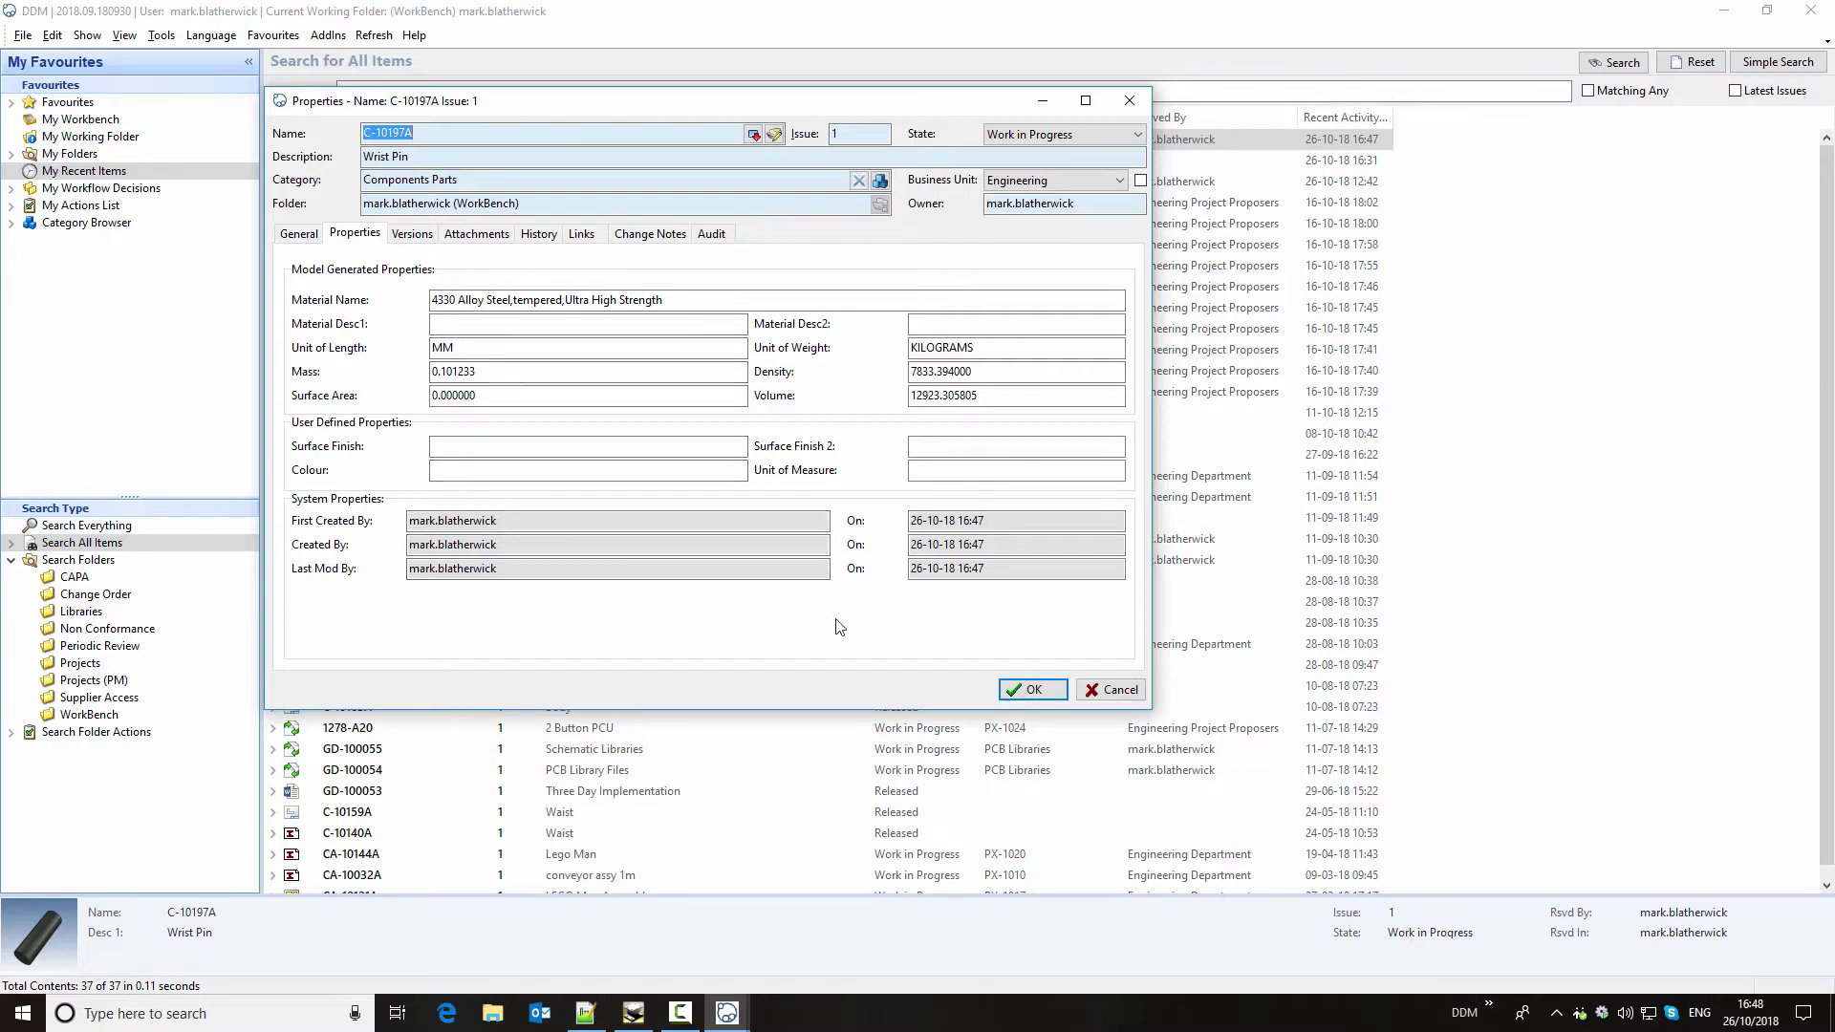
click(1117, 690)
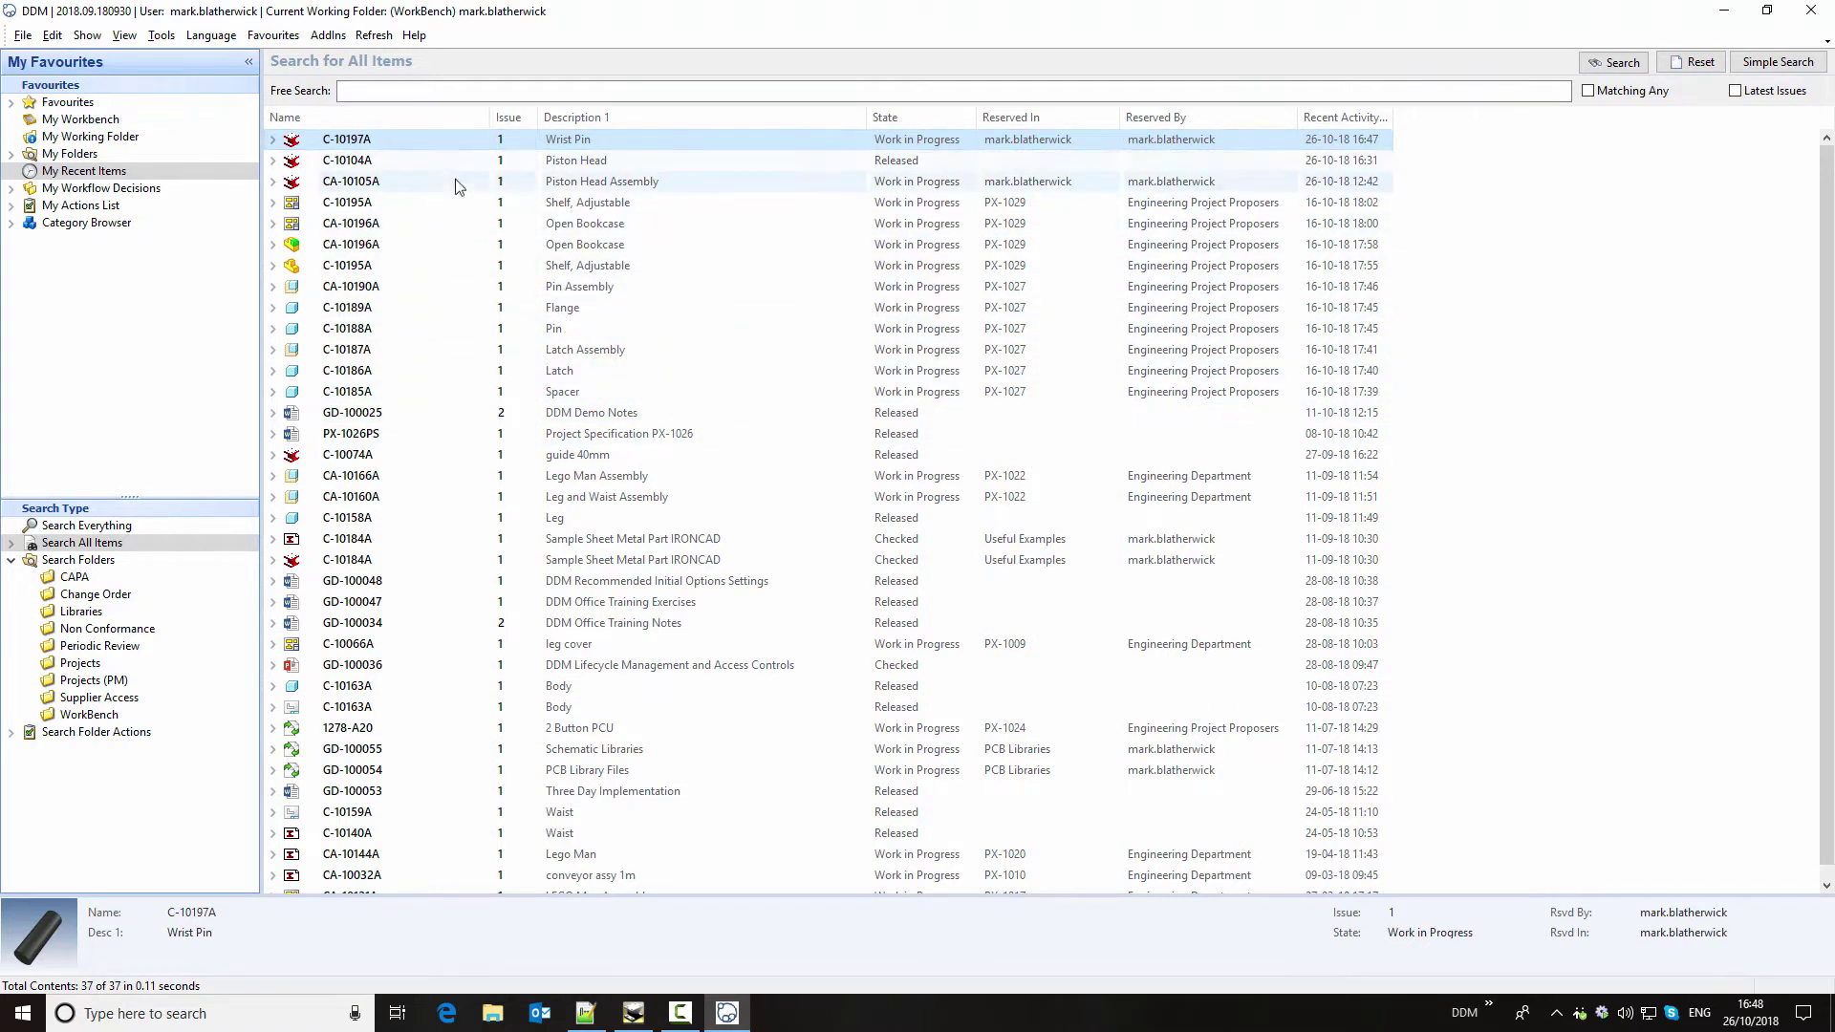
- Open the CA-10105A Piston Head Assembly in IRONCAD and orbit to view it
double_click(401, 189)
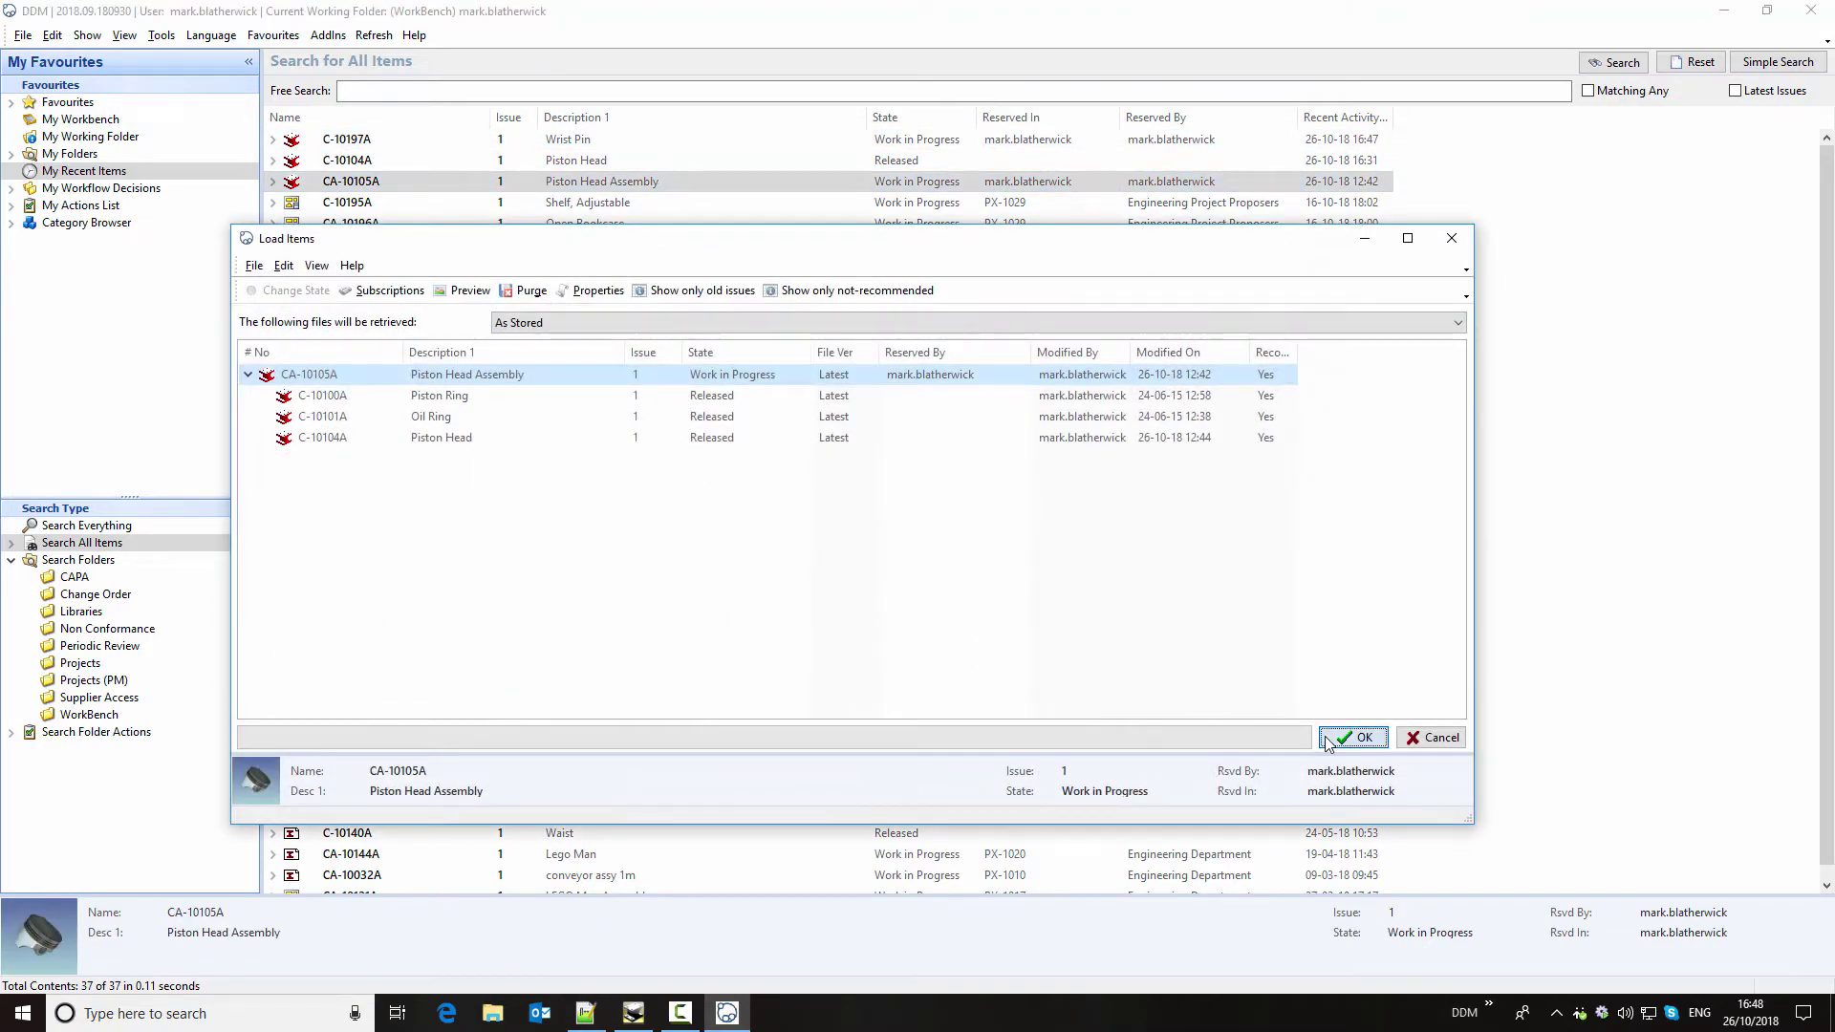
click(1352, 738)
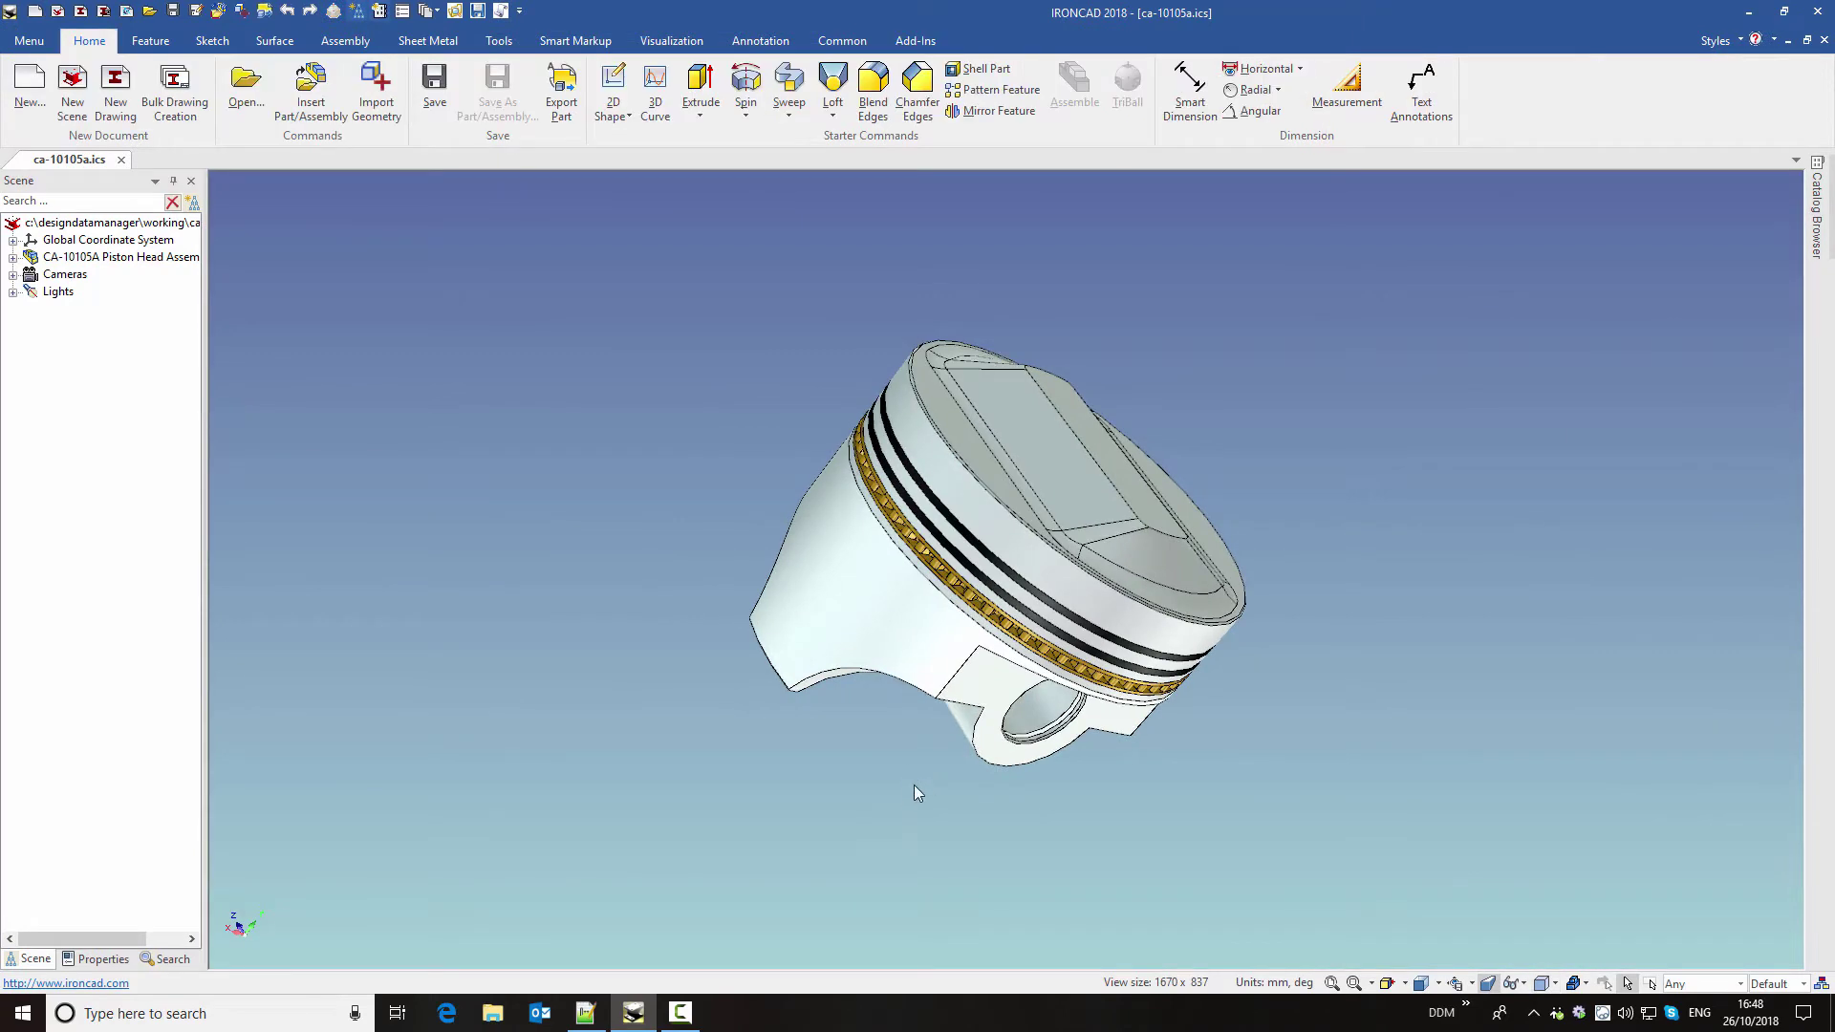
middle_drag(915, 786, 1041, 616)
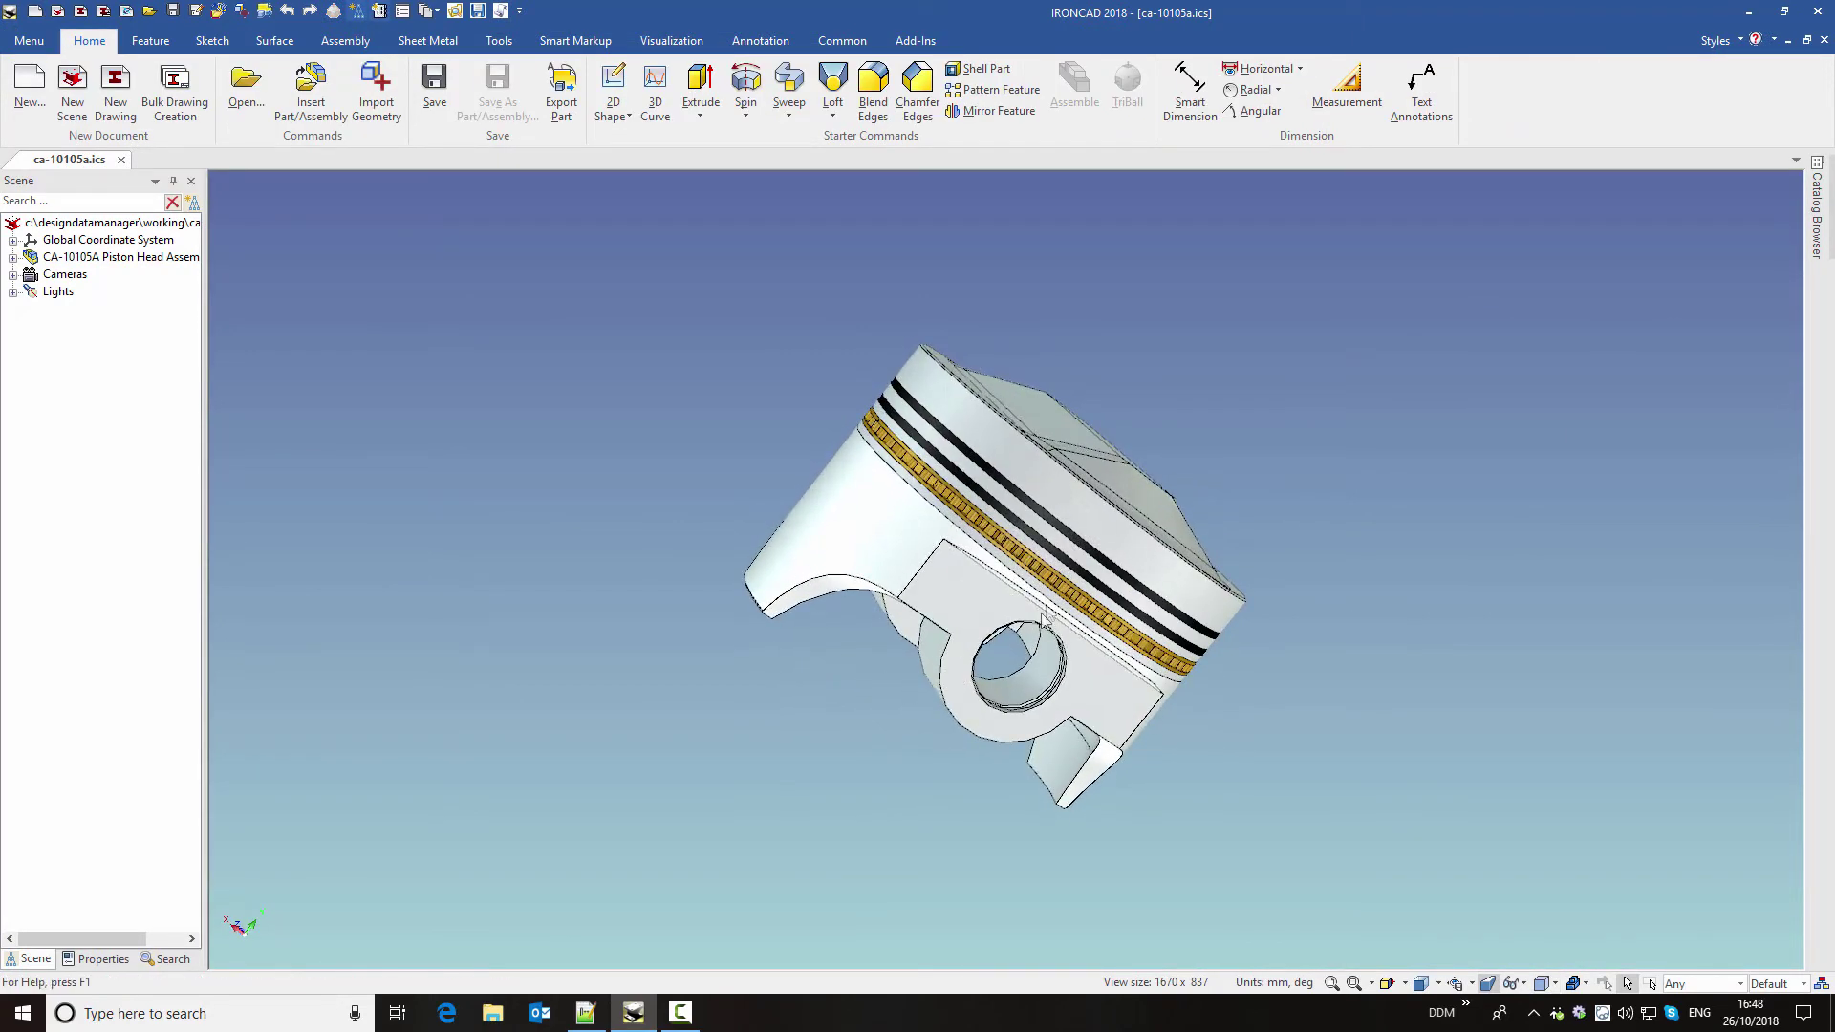
- Select the Piston Head Assembly and launch Load Sub-Part to search DDM items
click(916, 40)
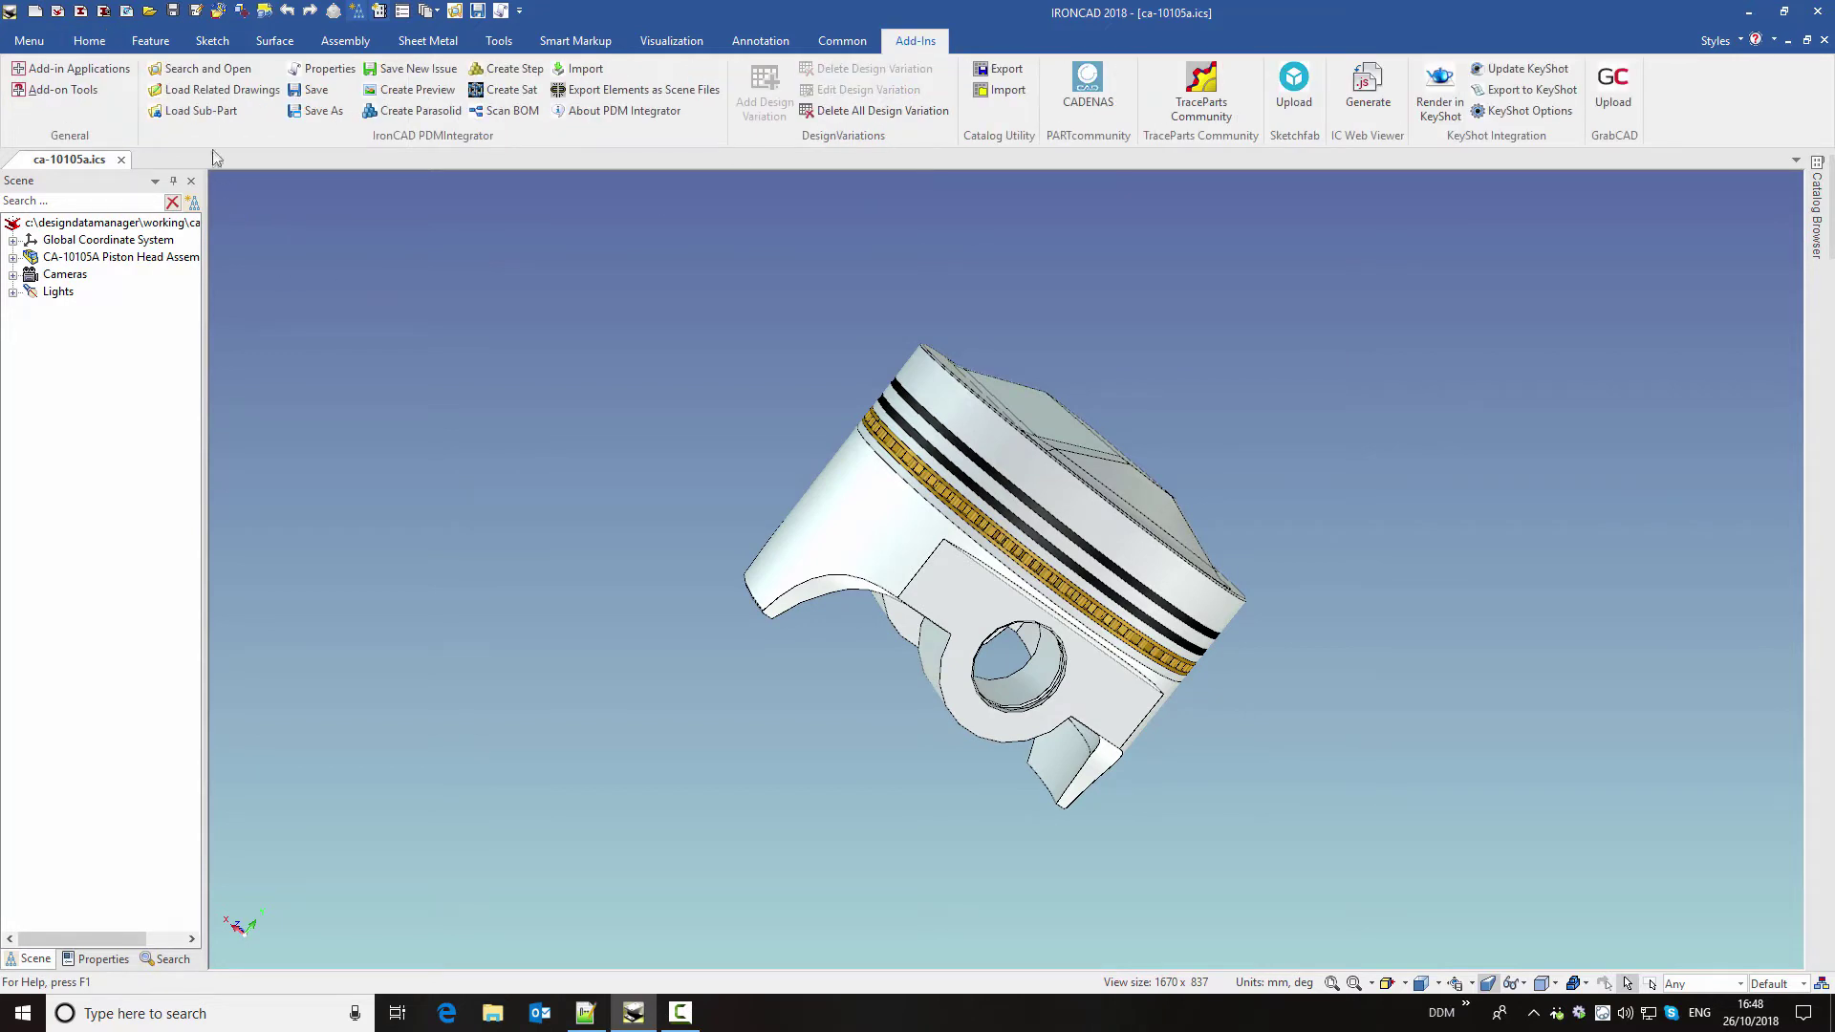
click(12, 257)
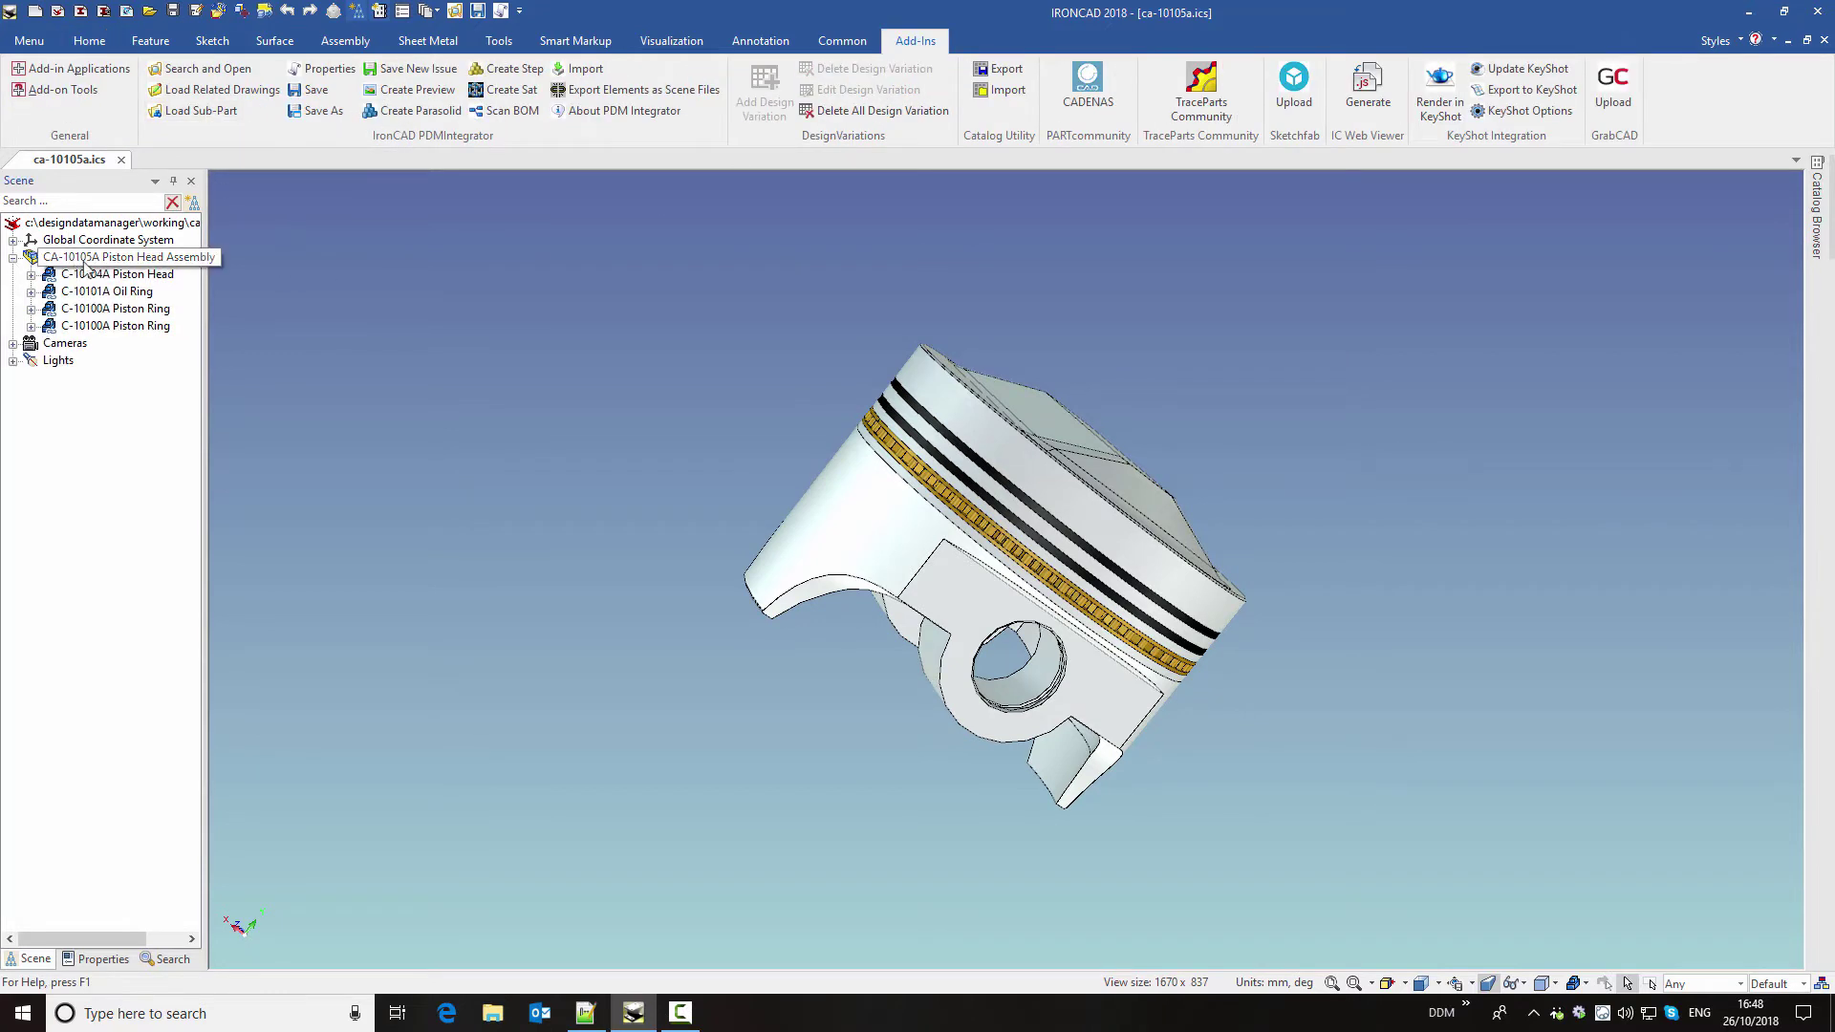
click(86, 257)
click(191, 115)
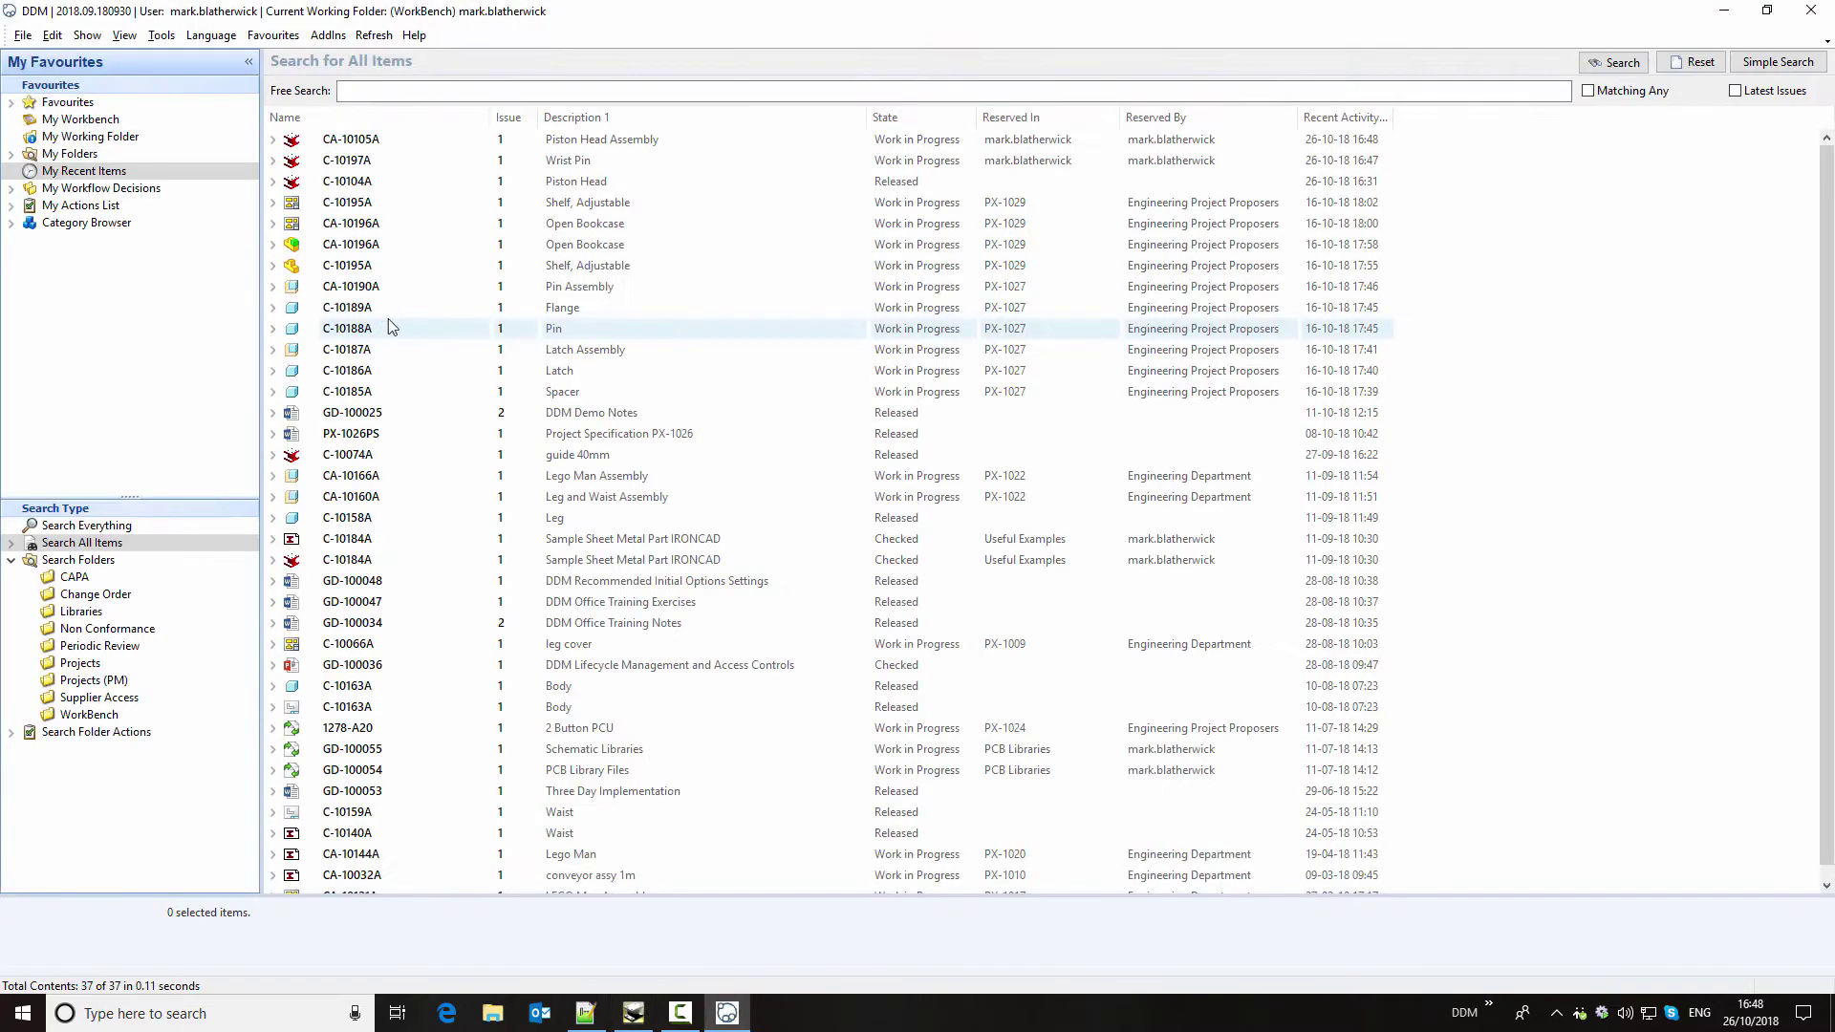
- Load the C-10197A Wrist Pin into the assembly and seat it in the pin bore
double_click(387, 162)
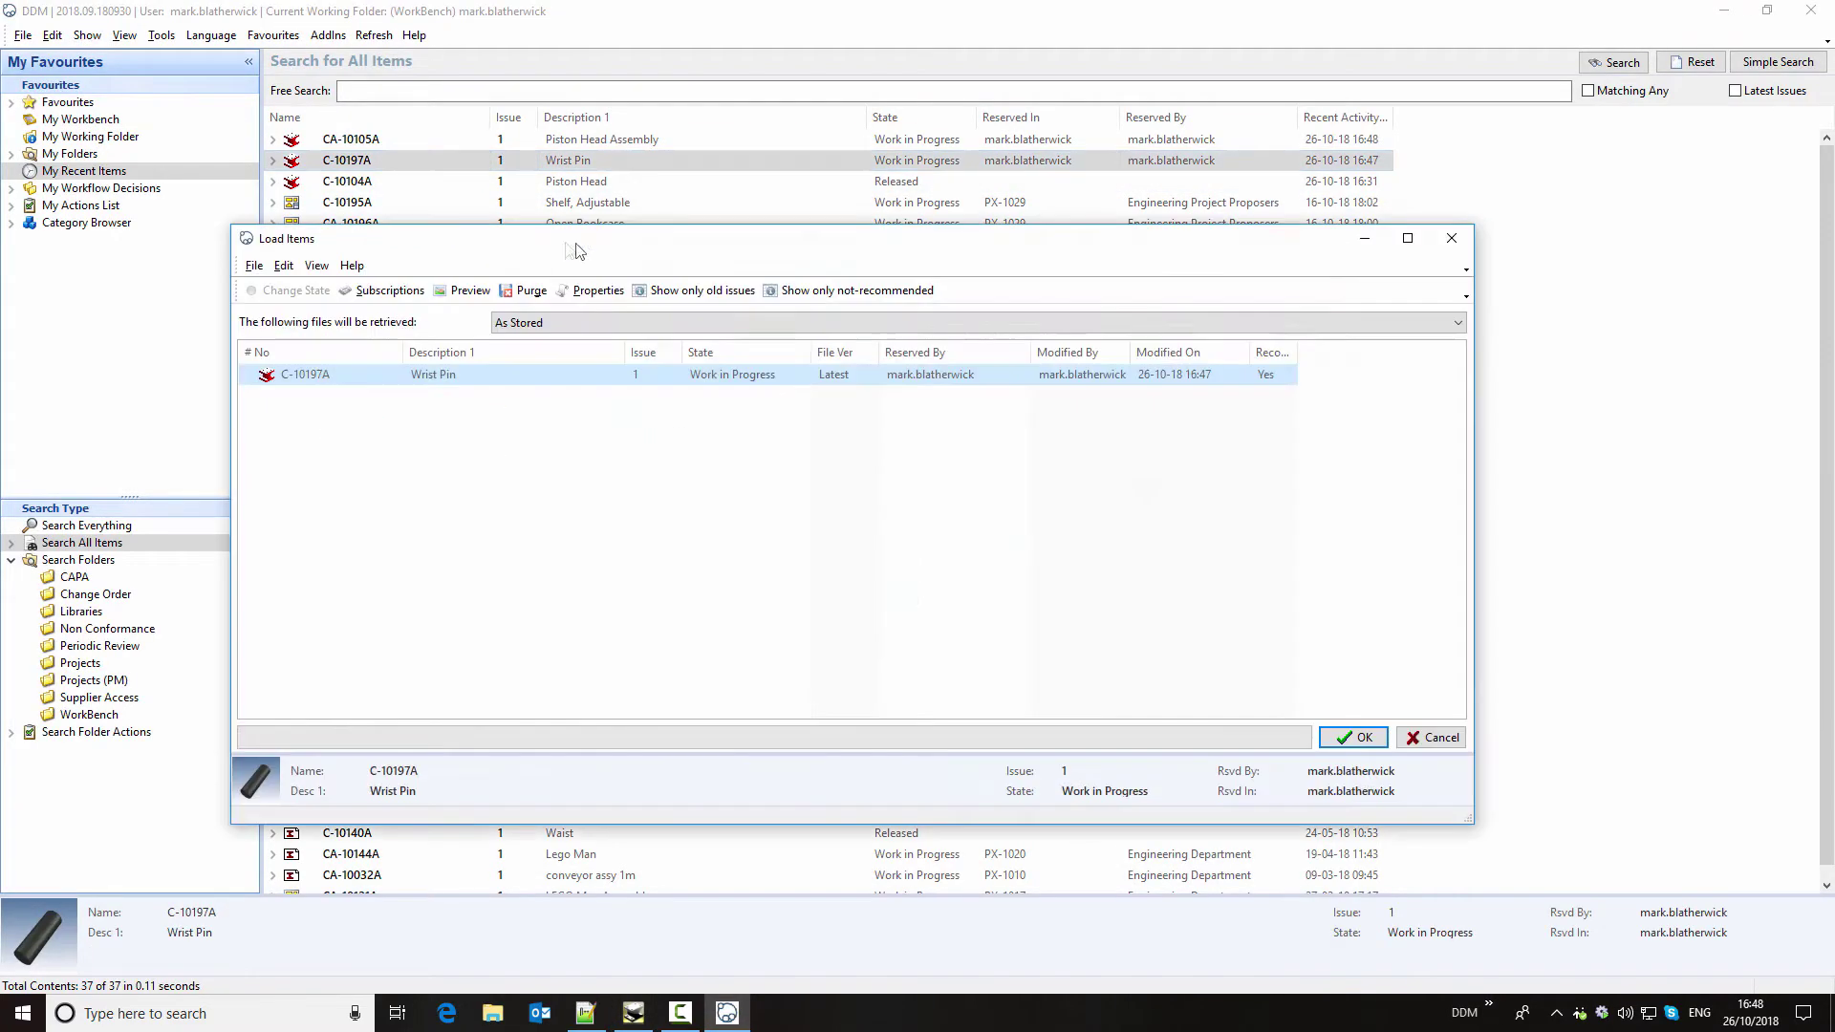
click(1357, 735)
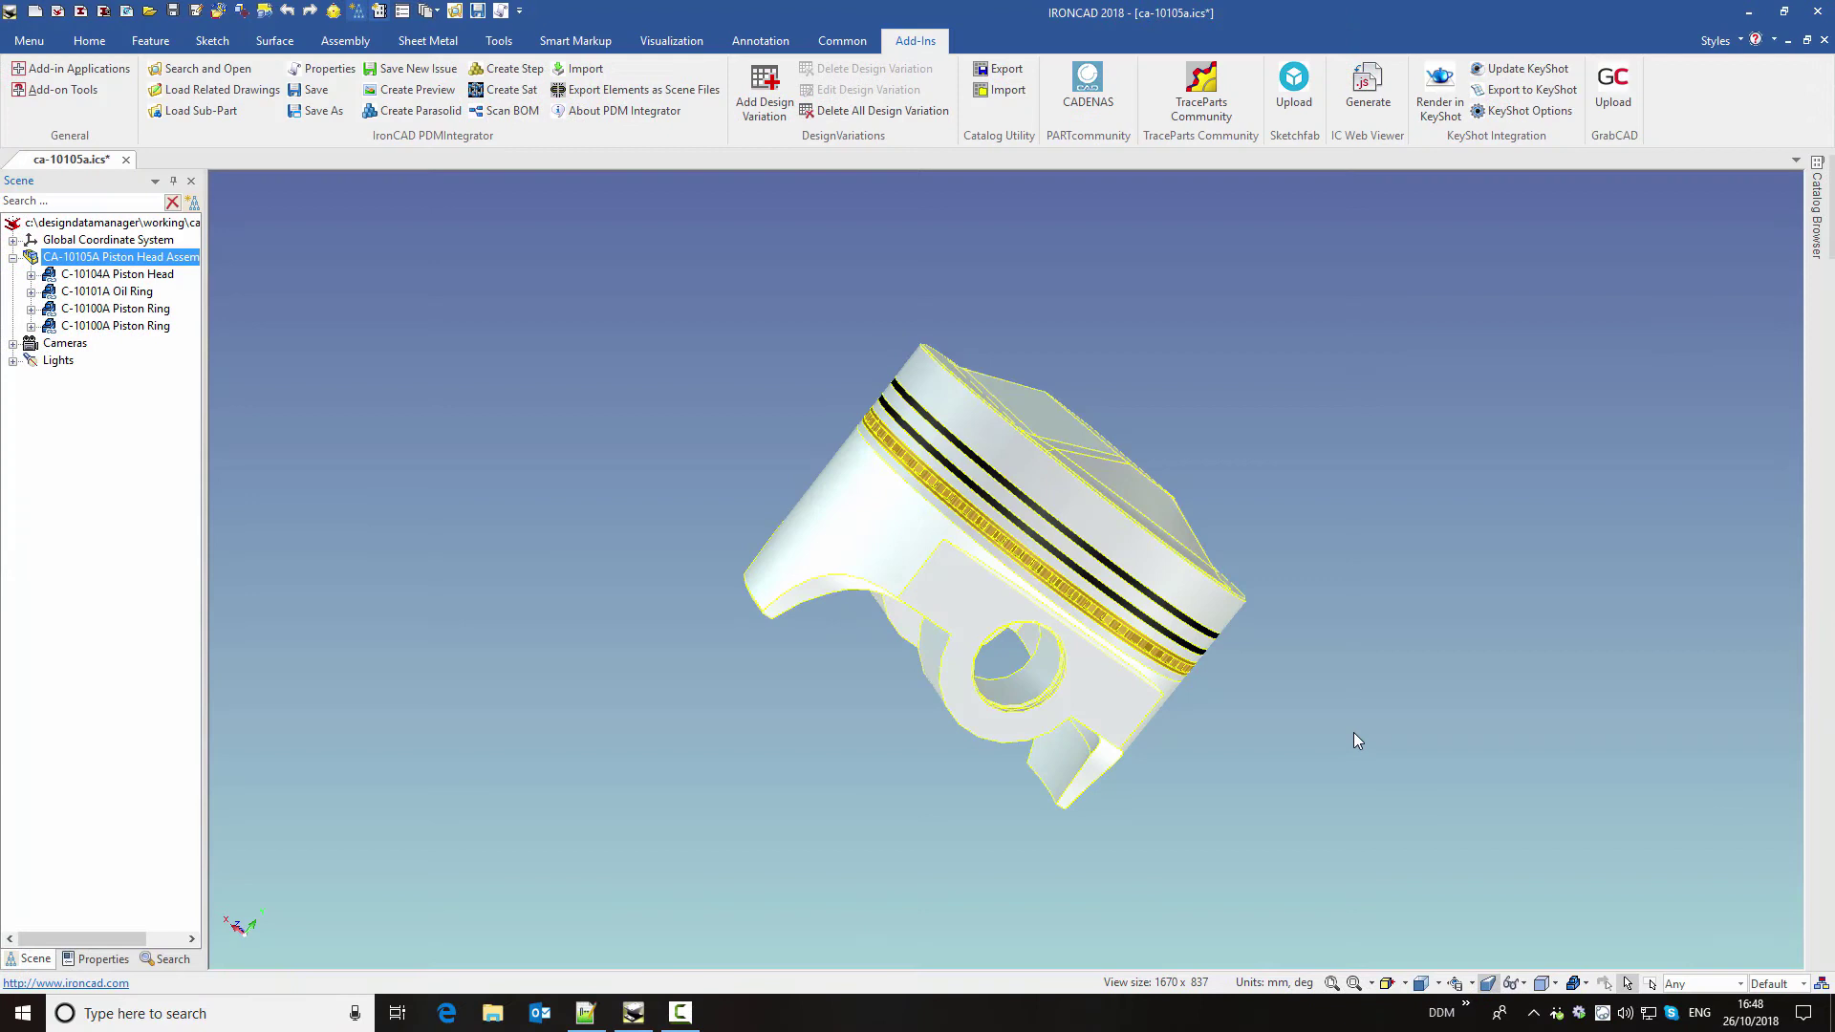
click(1332, 982)
click(667, 513)
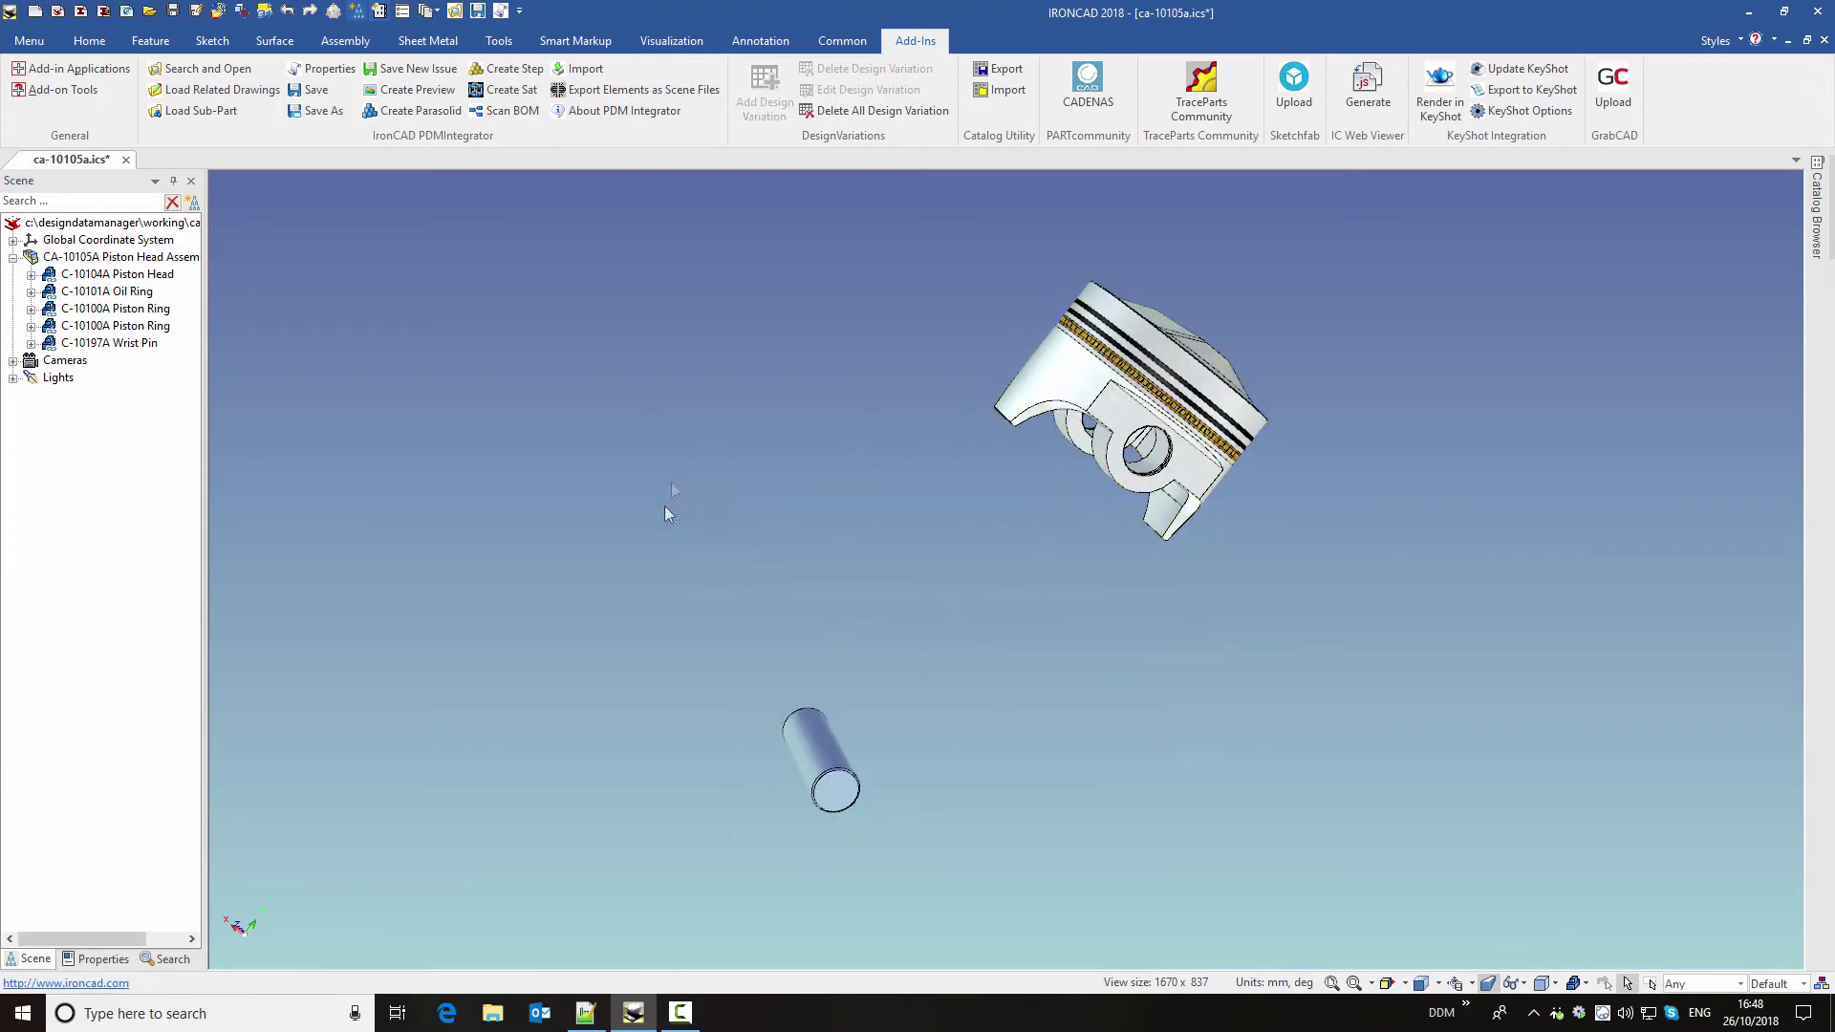
click(110, 342)
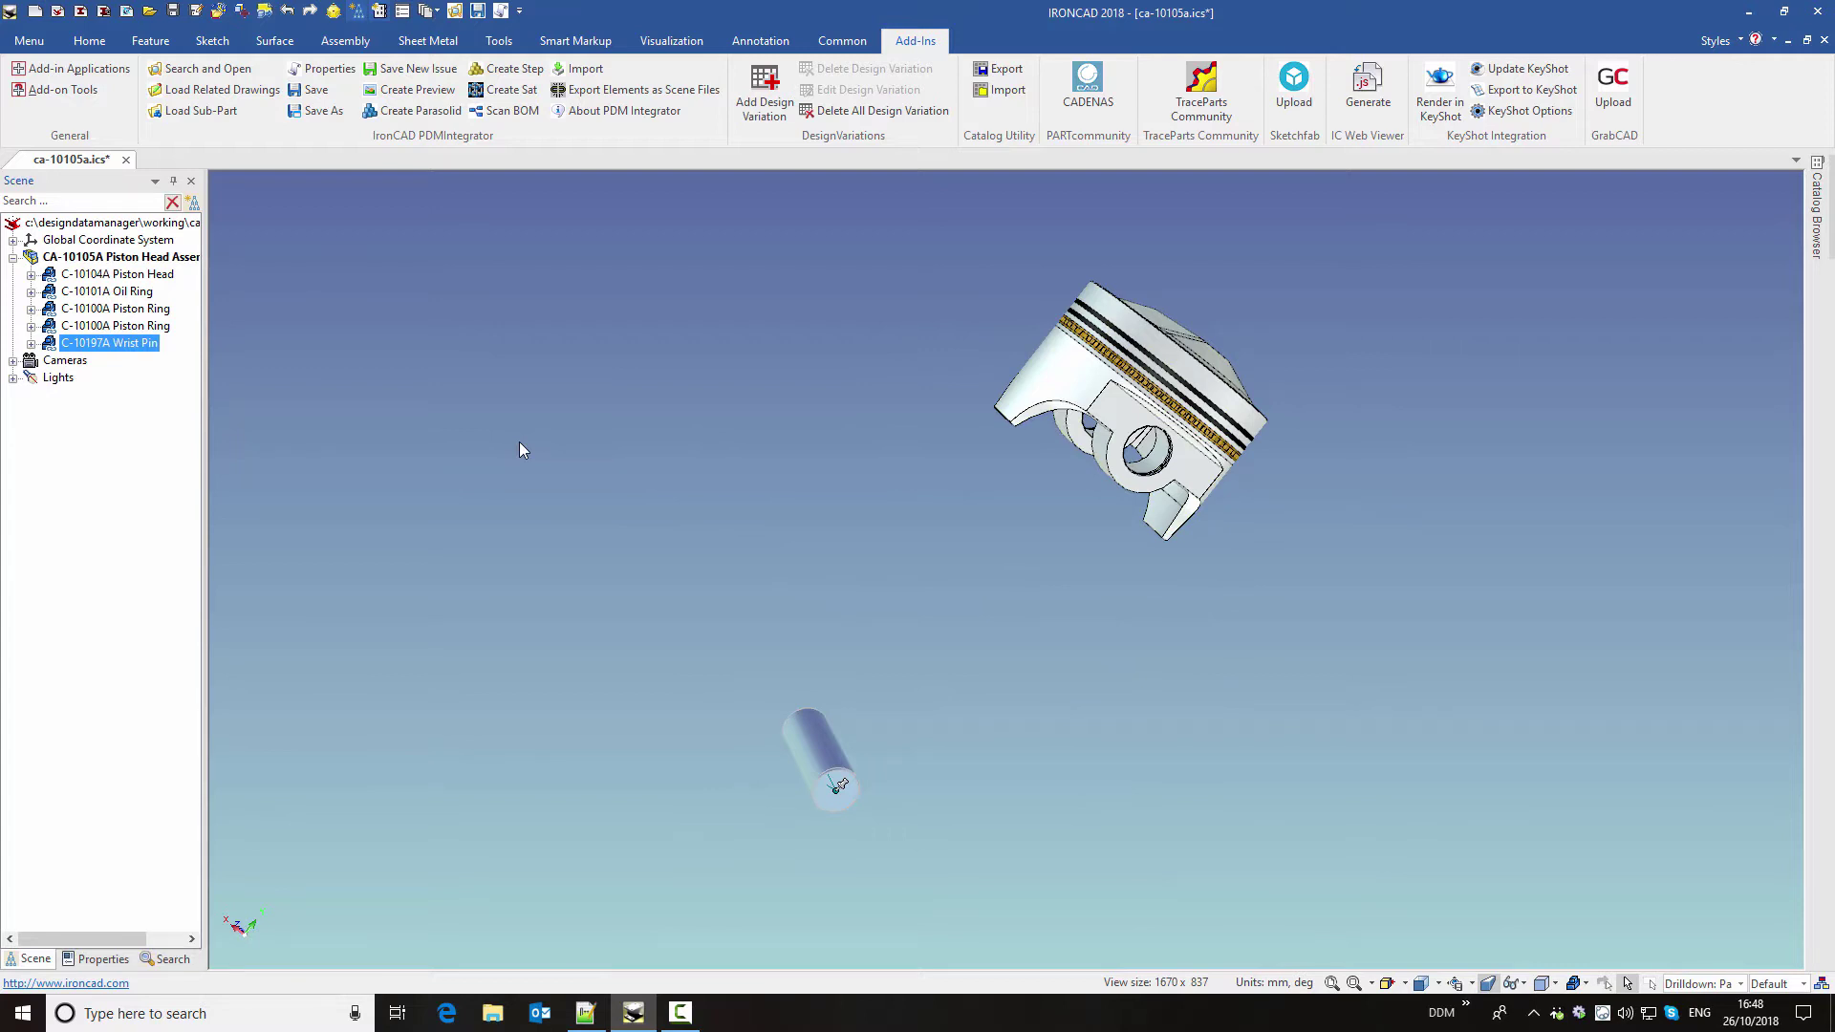
click(287, 11)
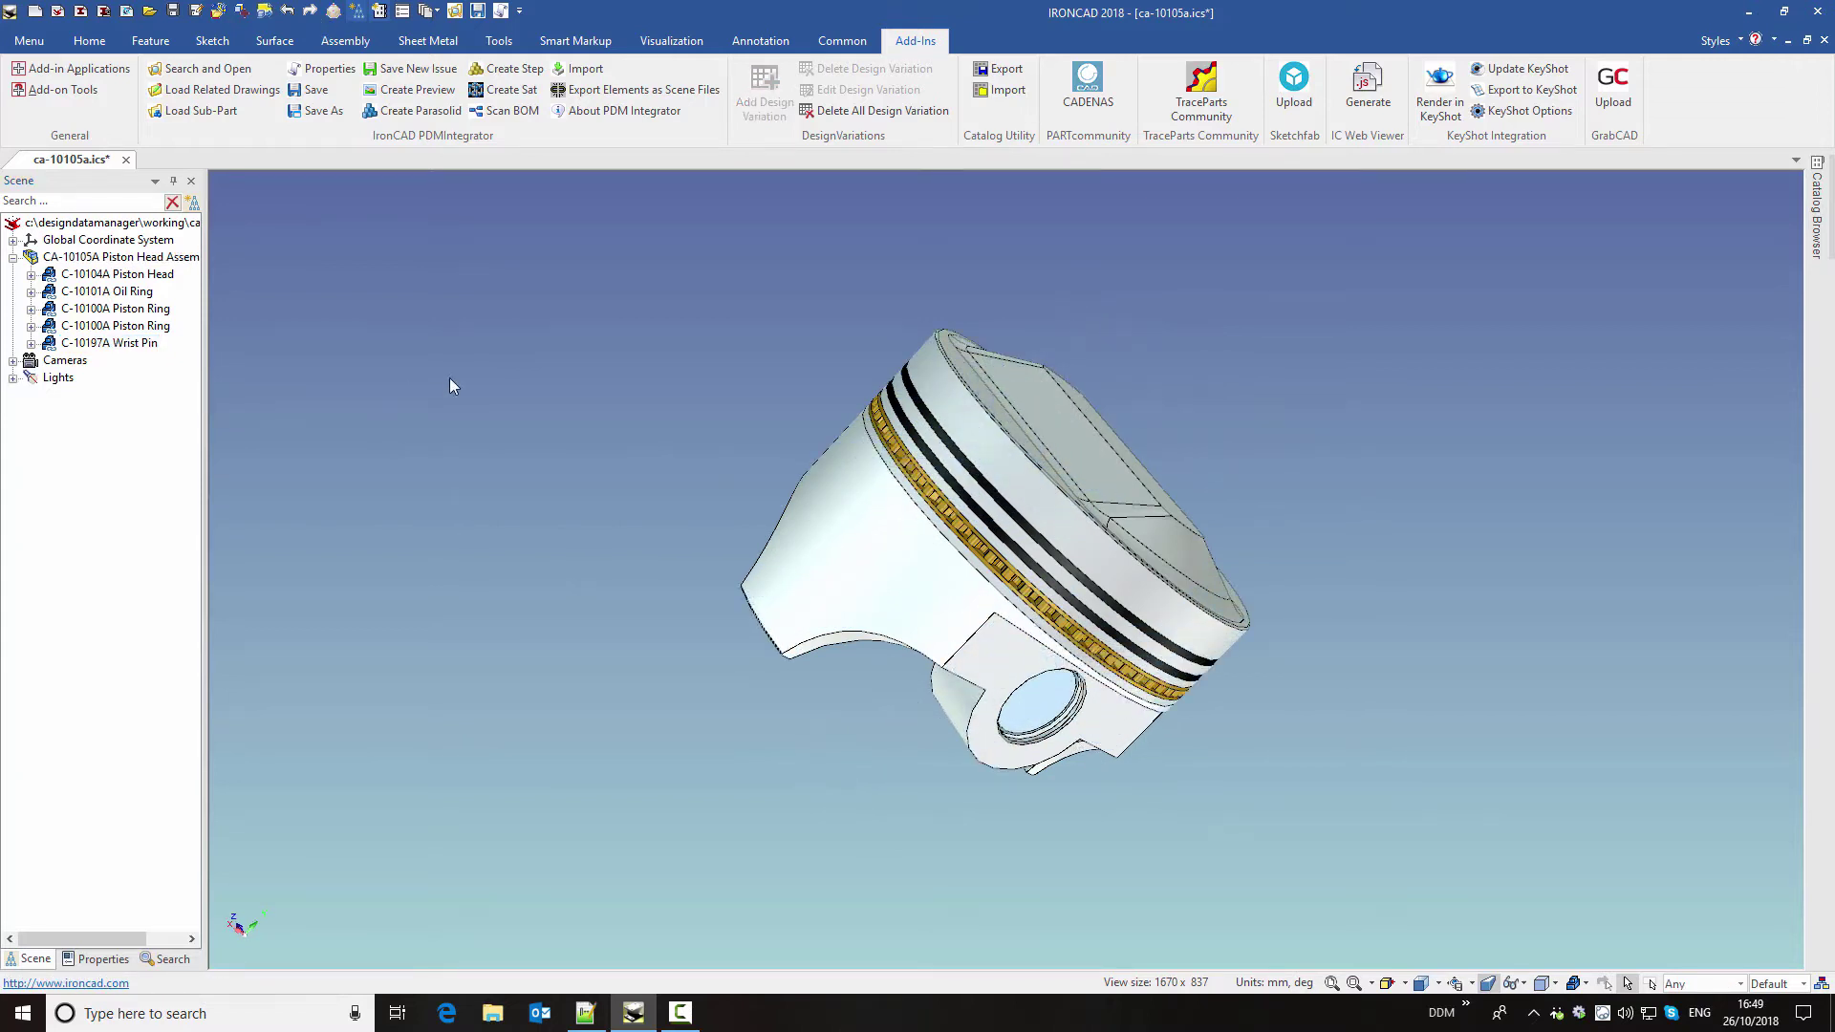
- Save the piston head assembly as ca-10105a and start a new drawing
click(310, 92)
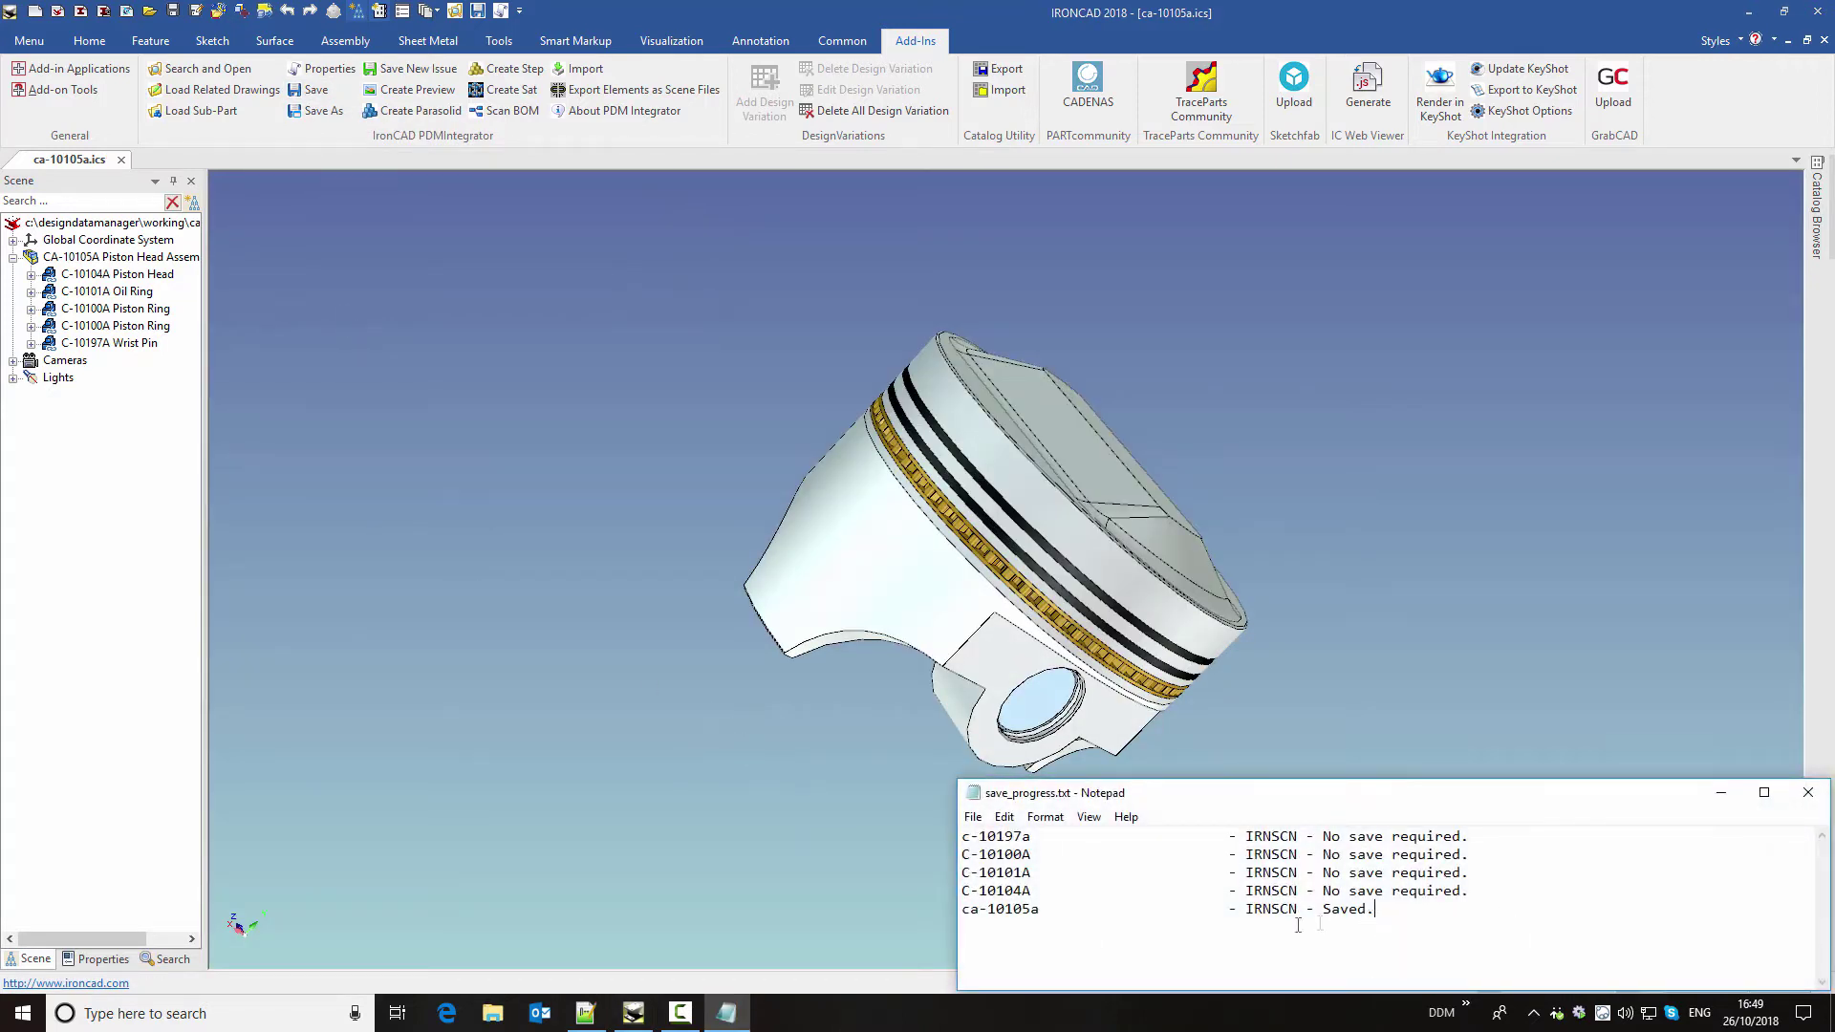
click(1807, 792)
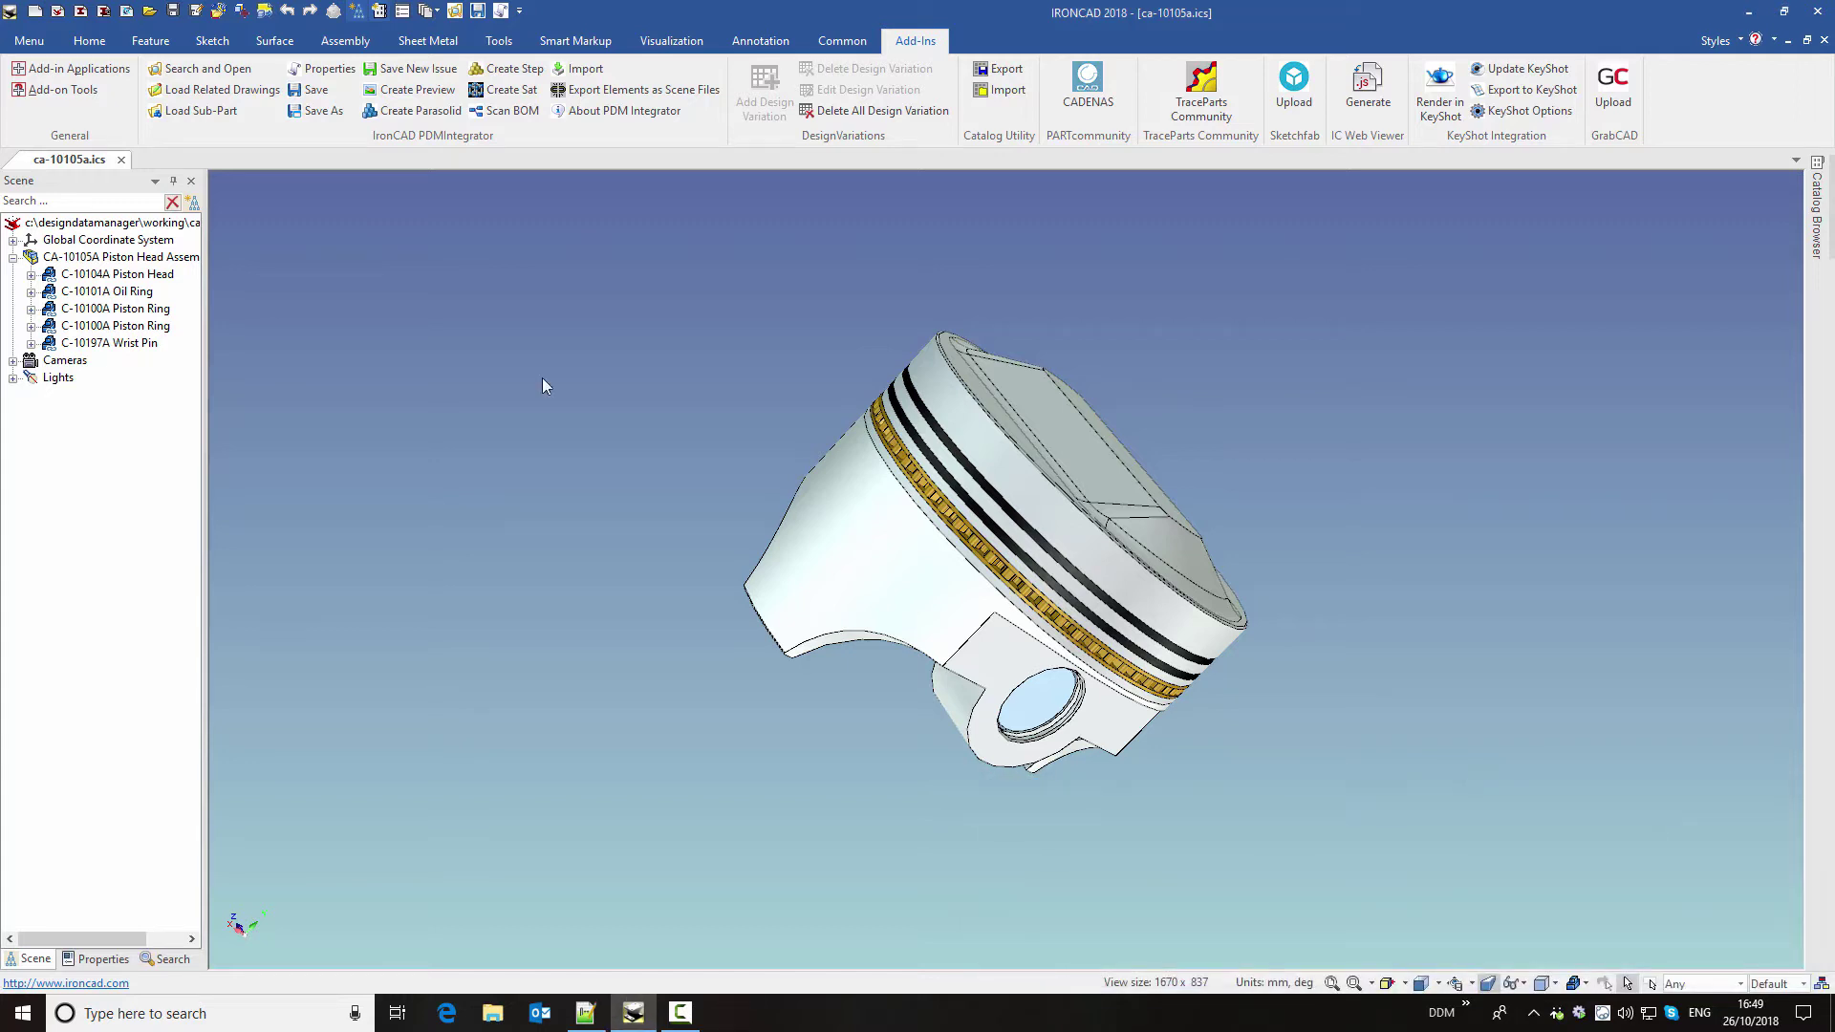
click(79, 12)
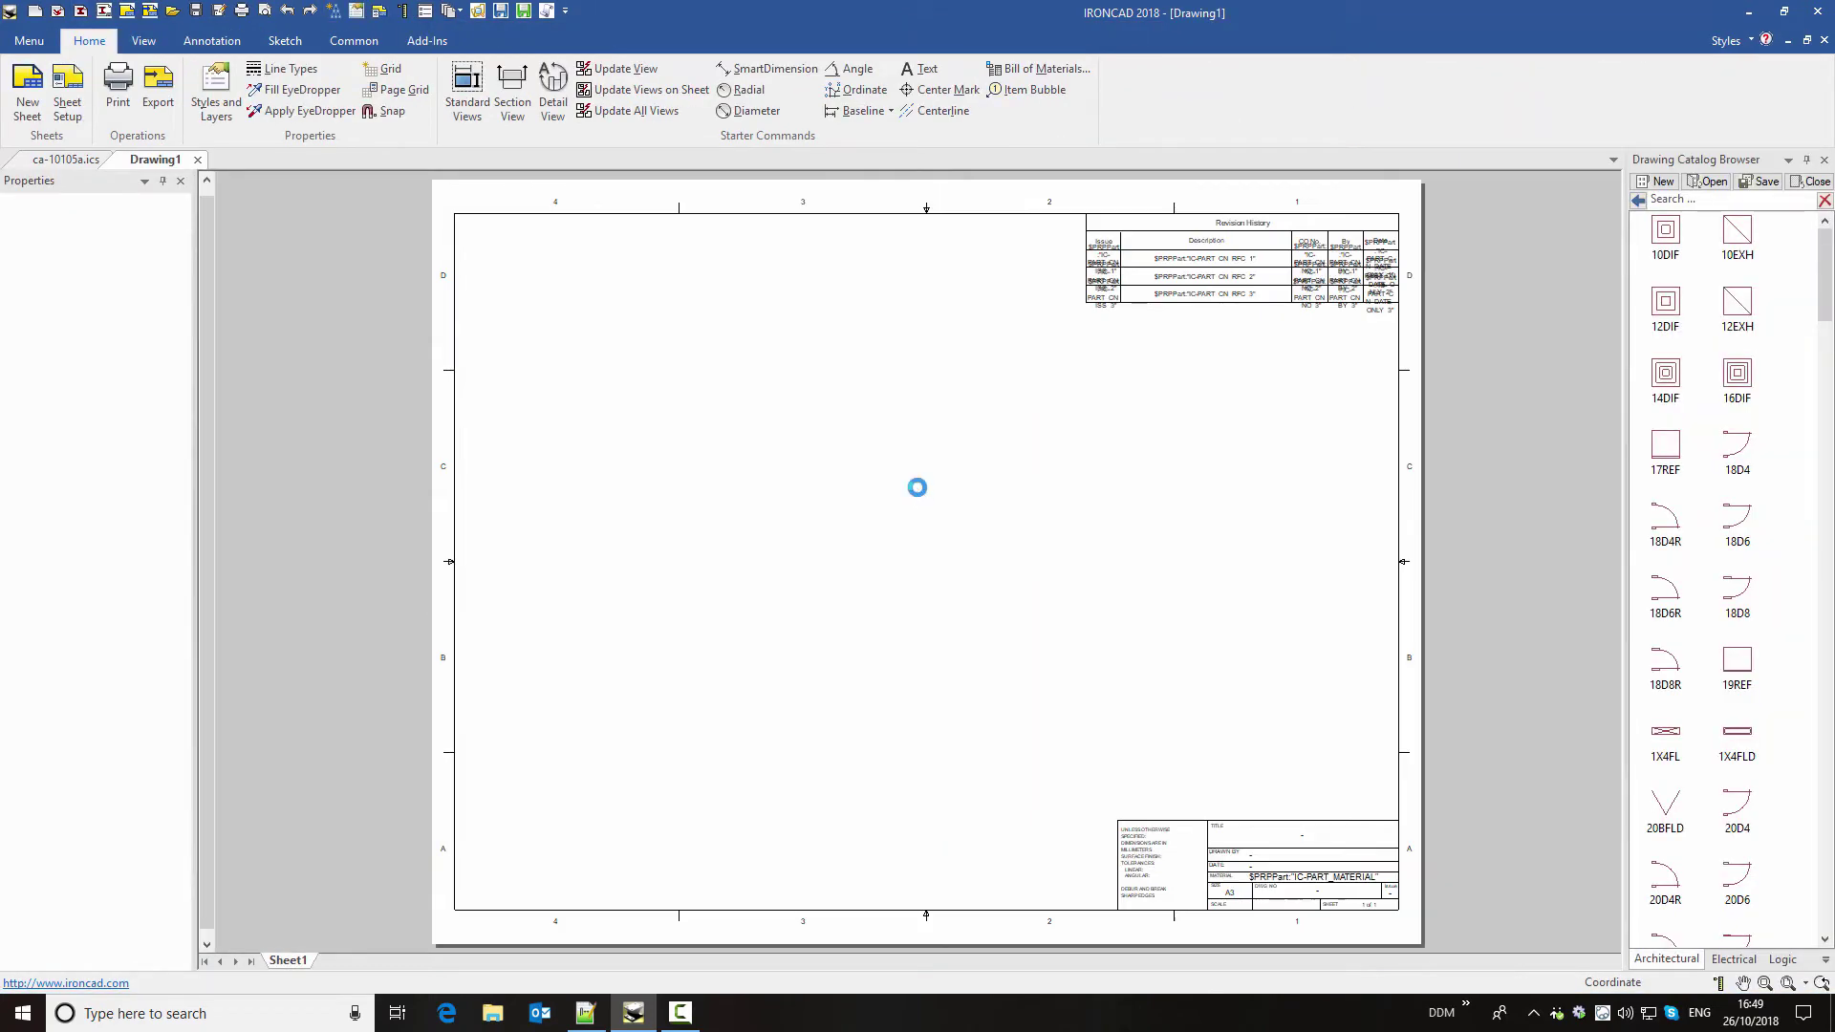
- Place TOP, T.F.R and RIGHT views alongside FRONT on the drawing sheet
click(765, 485)
click(818, 498)
click(820, 559)
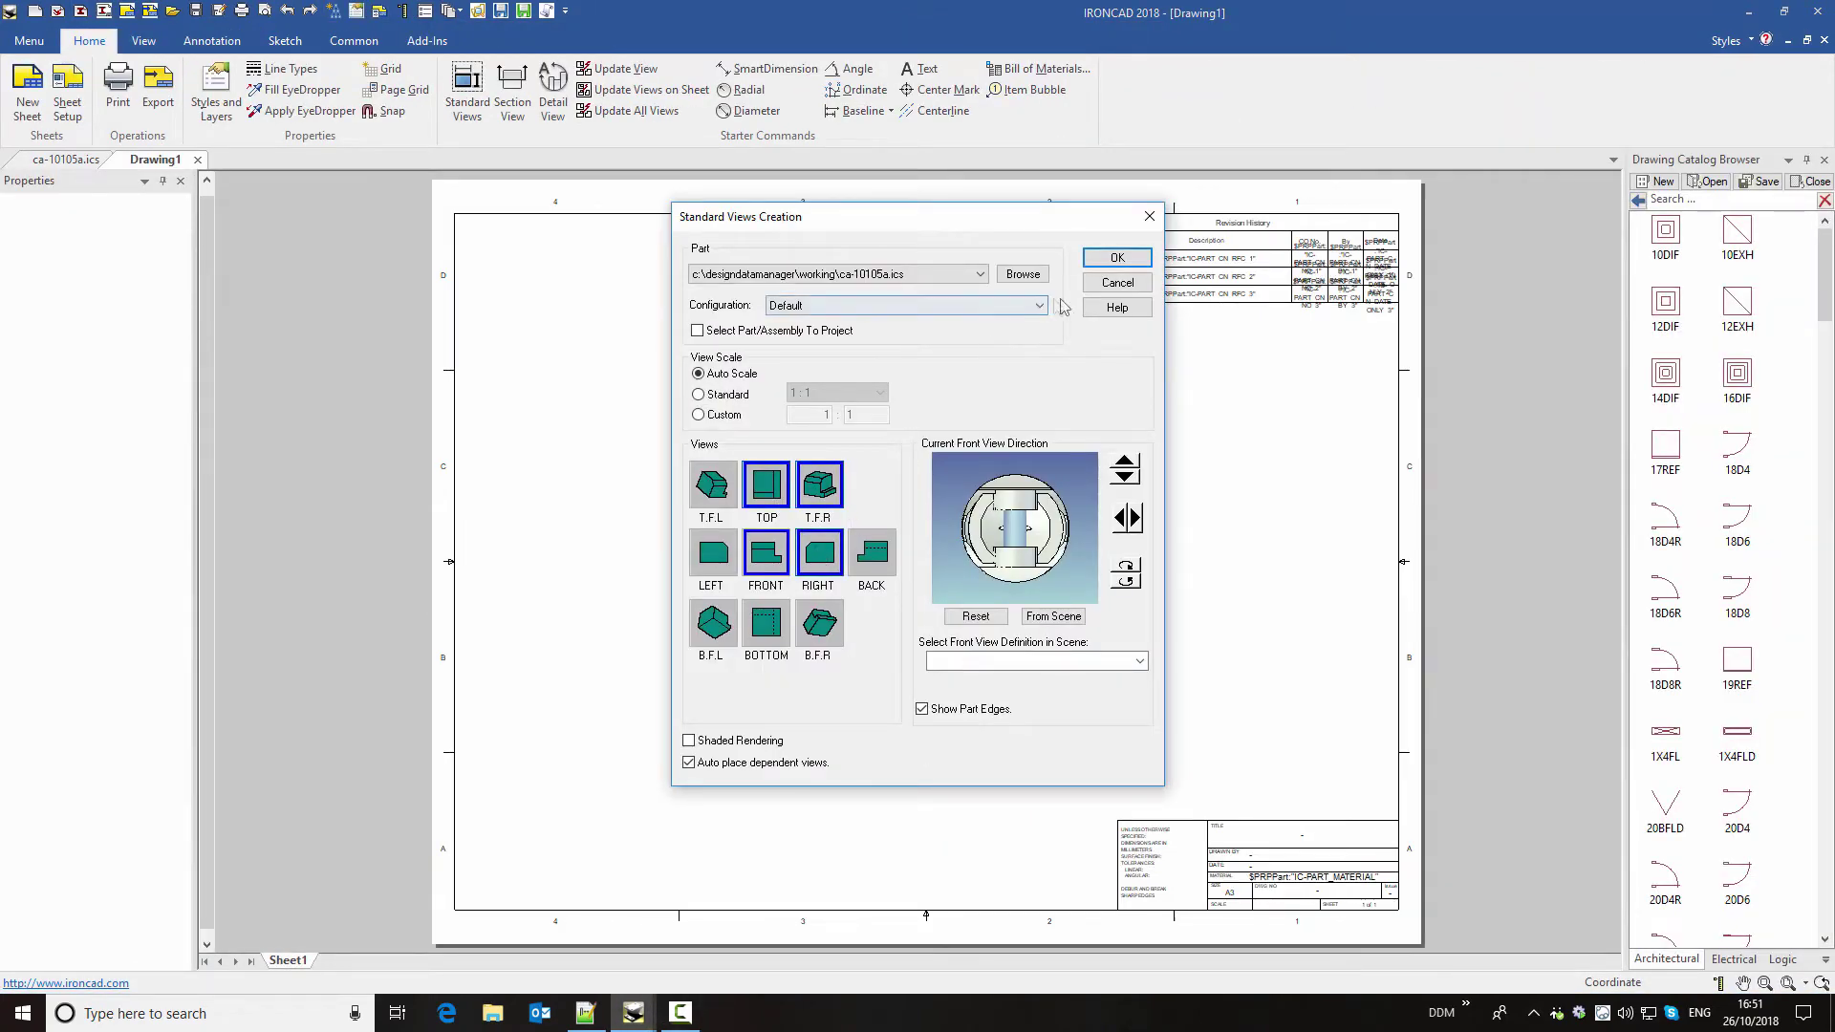
click(1108, 258)
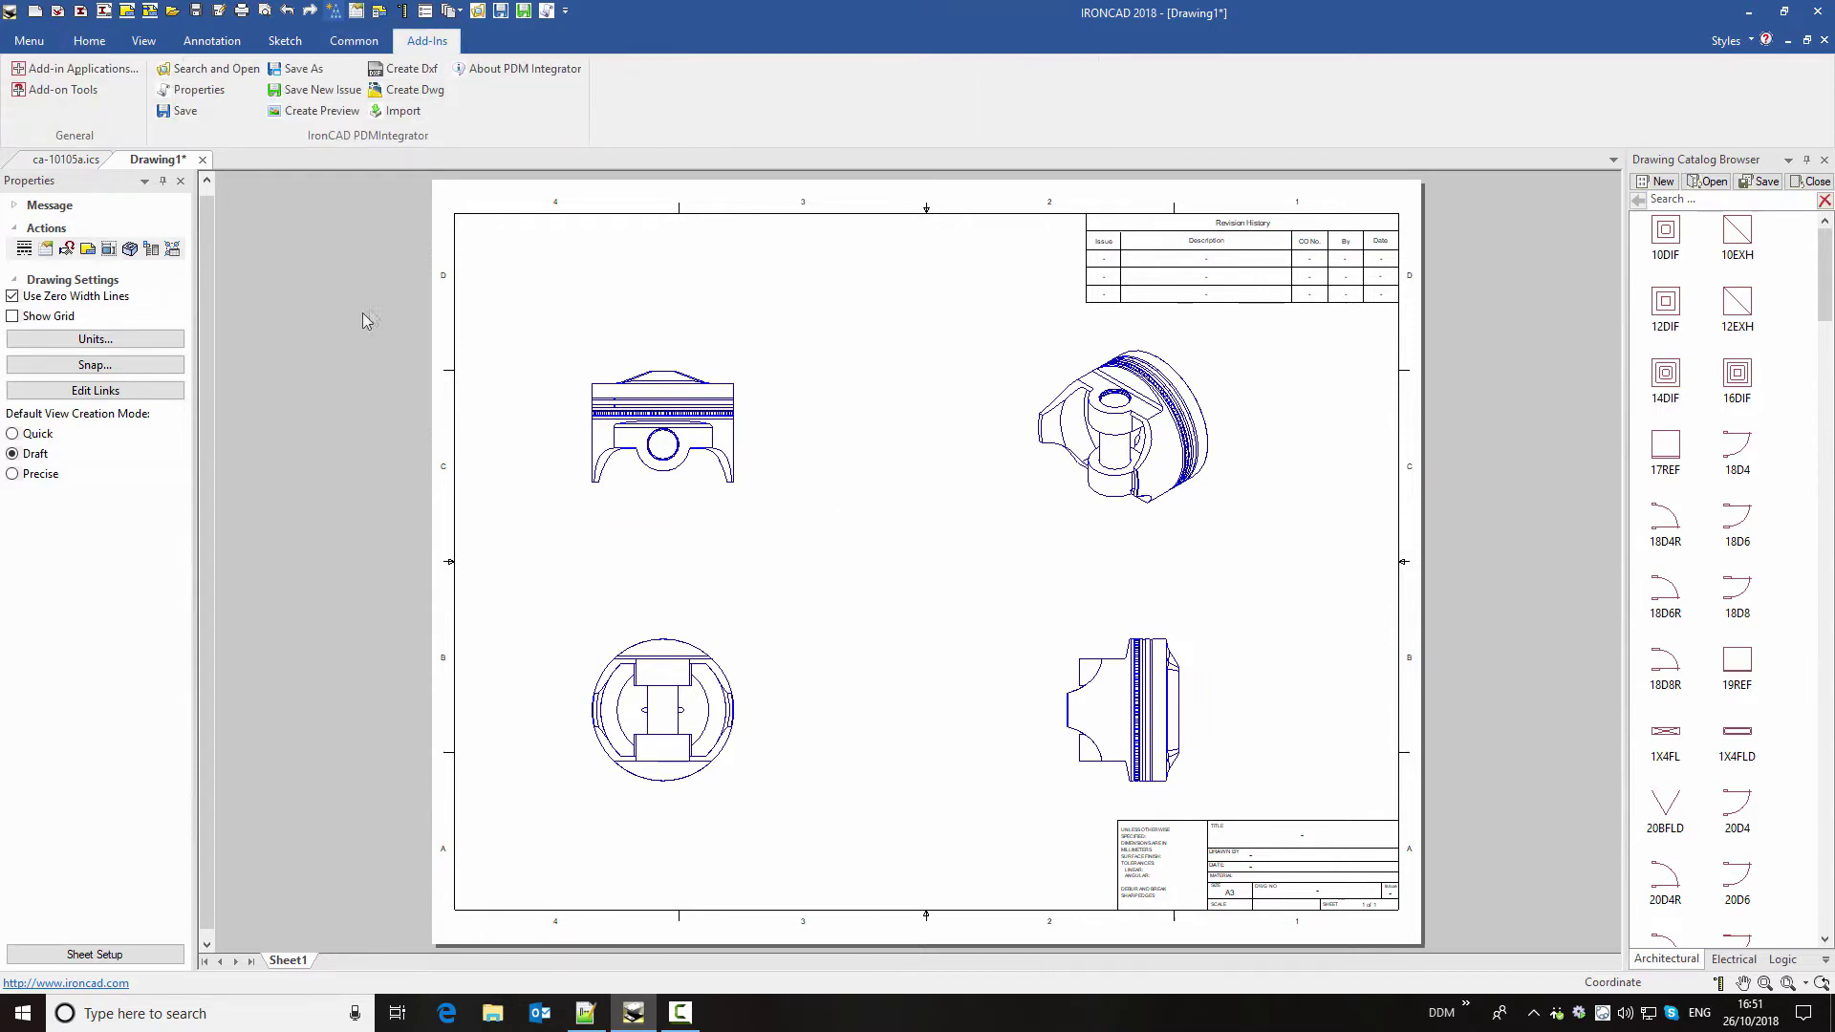
click(194, 119)
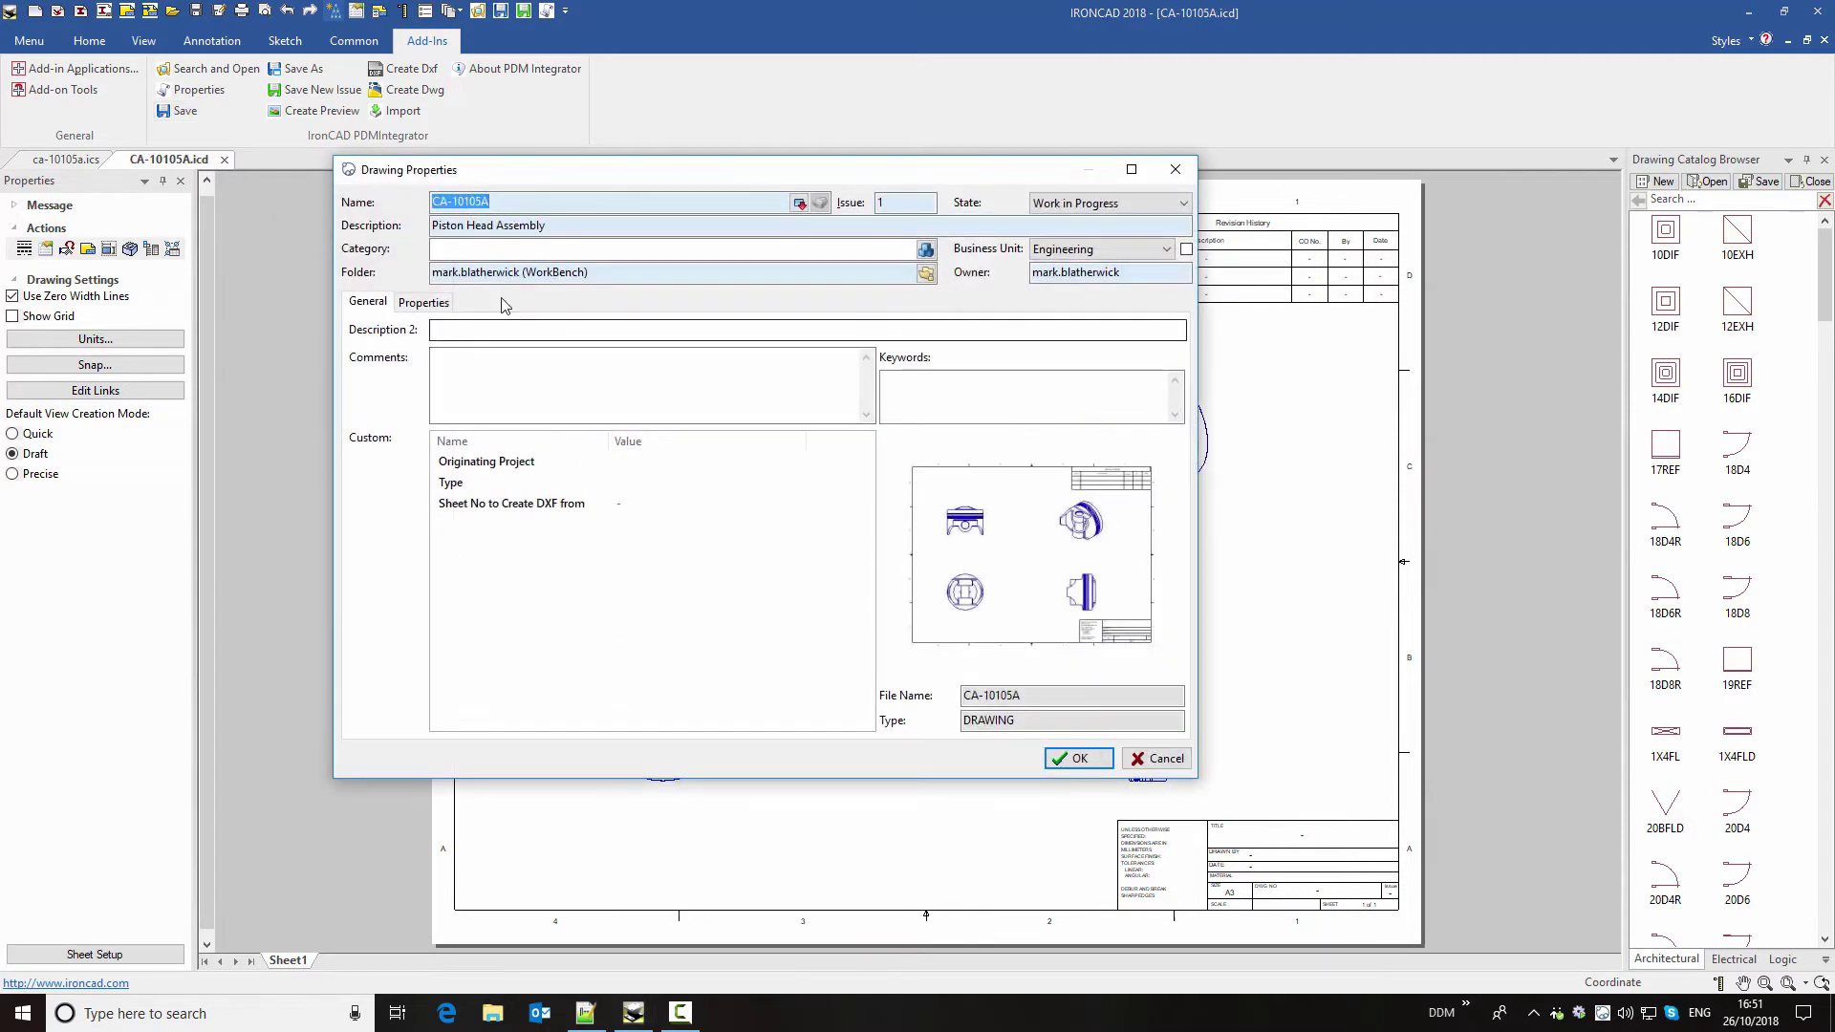
- Save the drawing as CA-10105A, check the title block, then close drawing and assembly
click(469, 203)
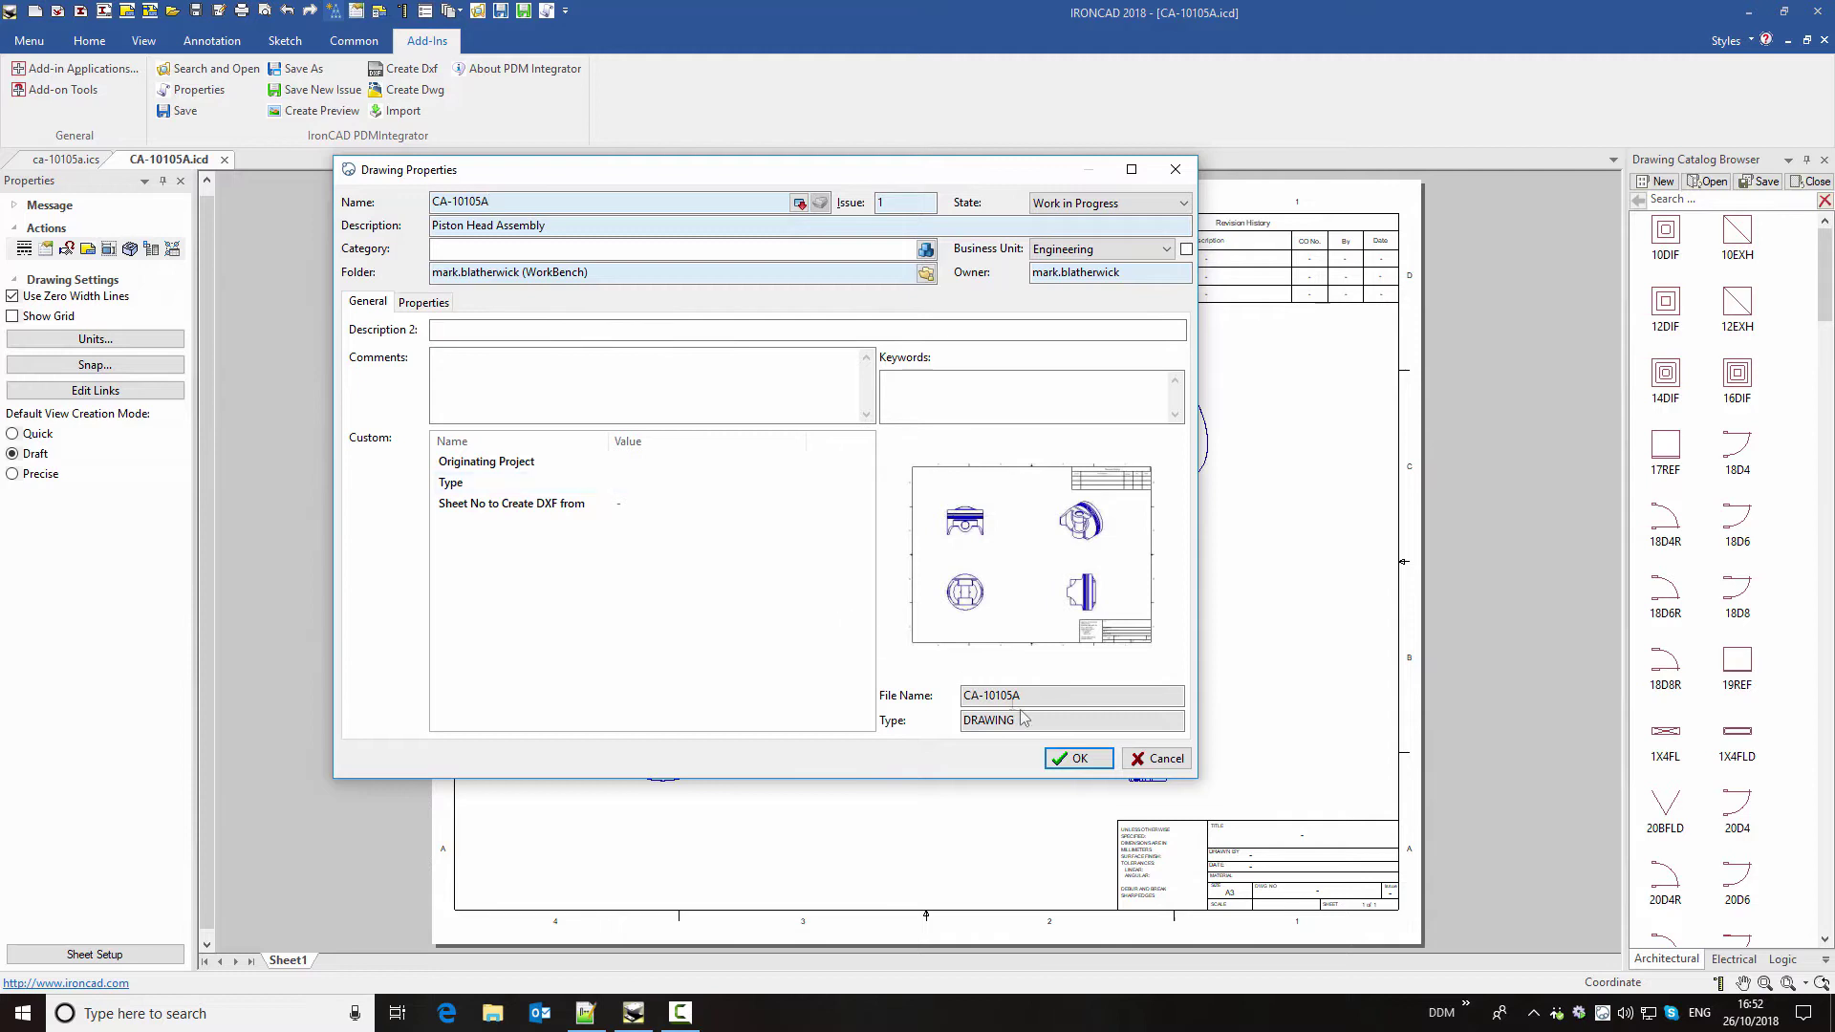
click(1072, 759)
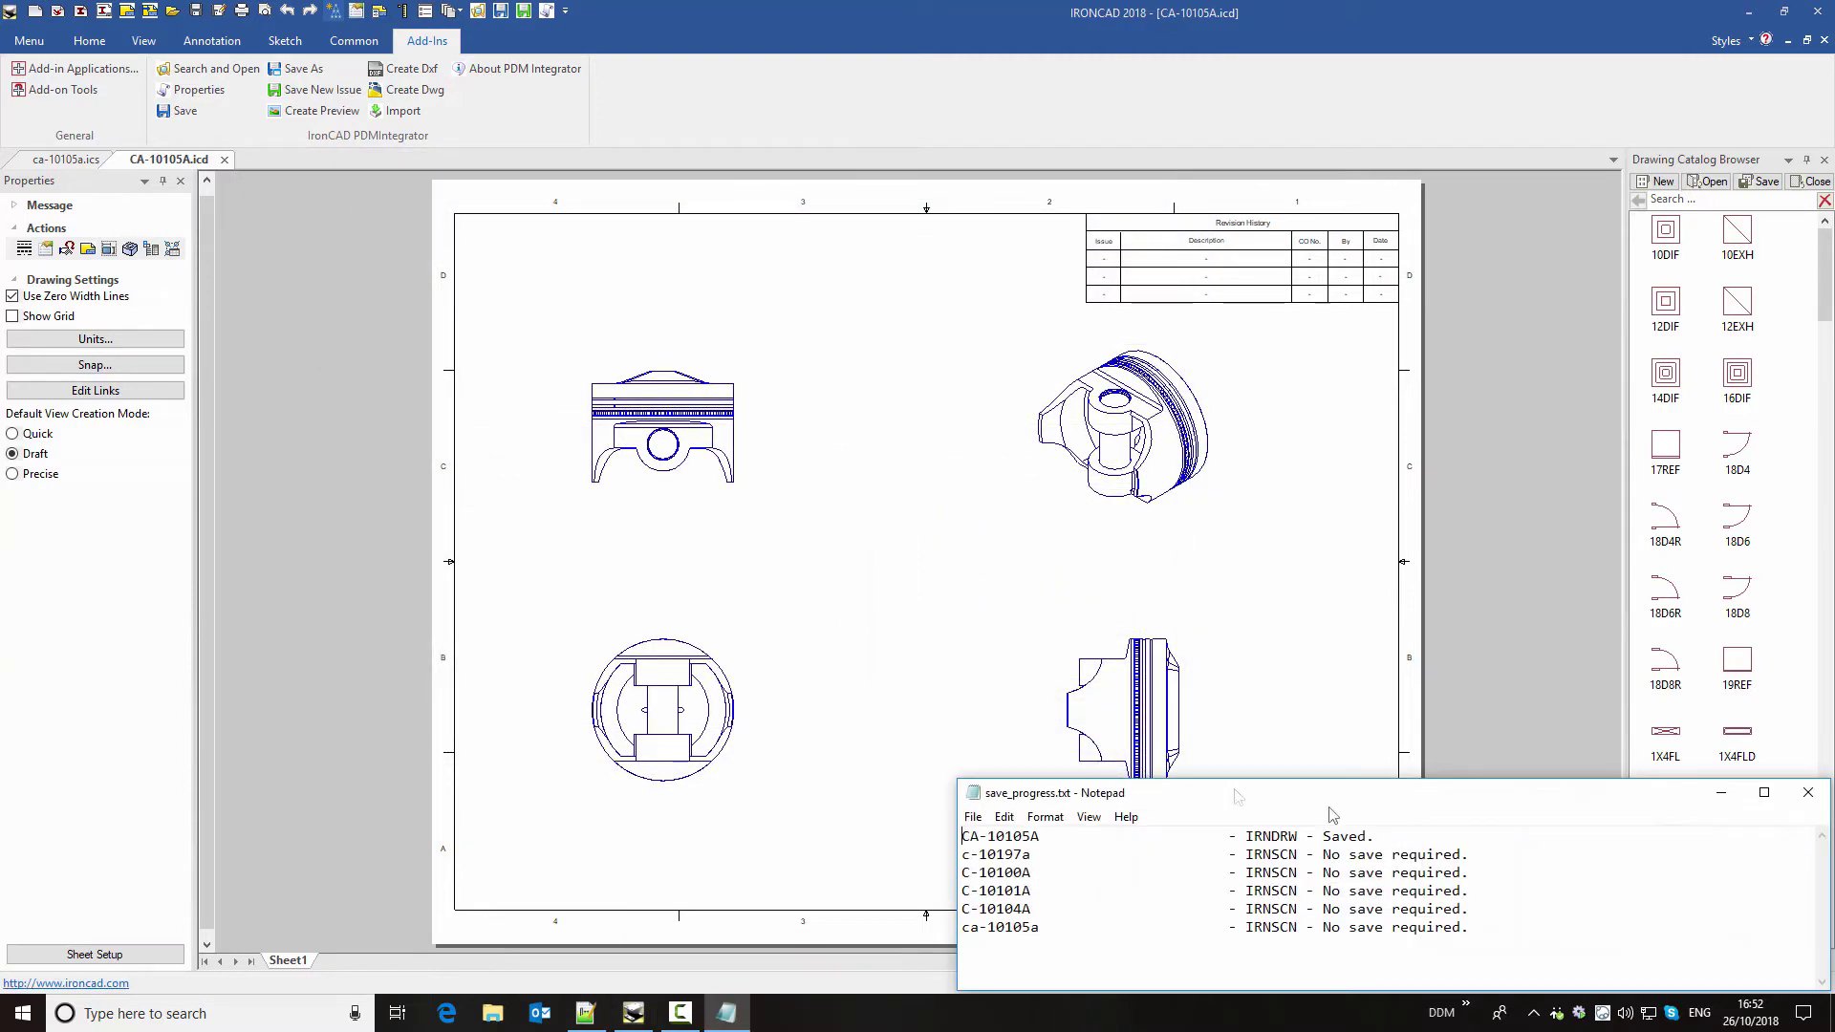
scroll(1422, 906, up, 2)
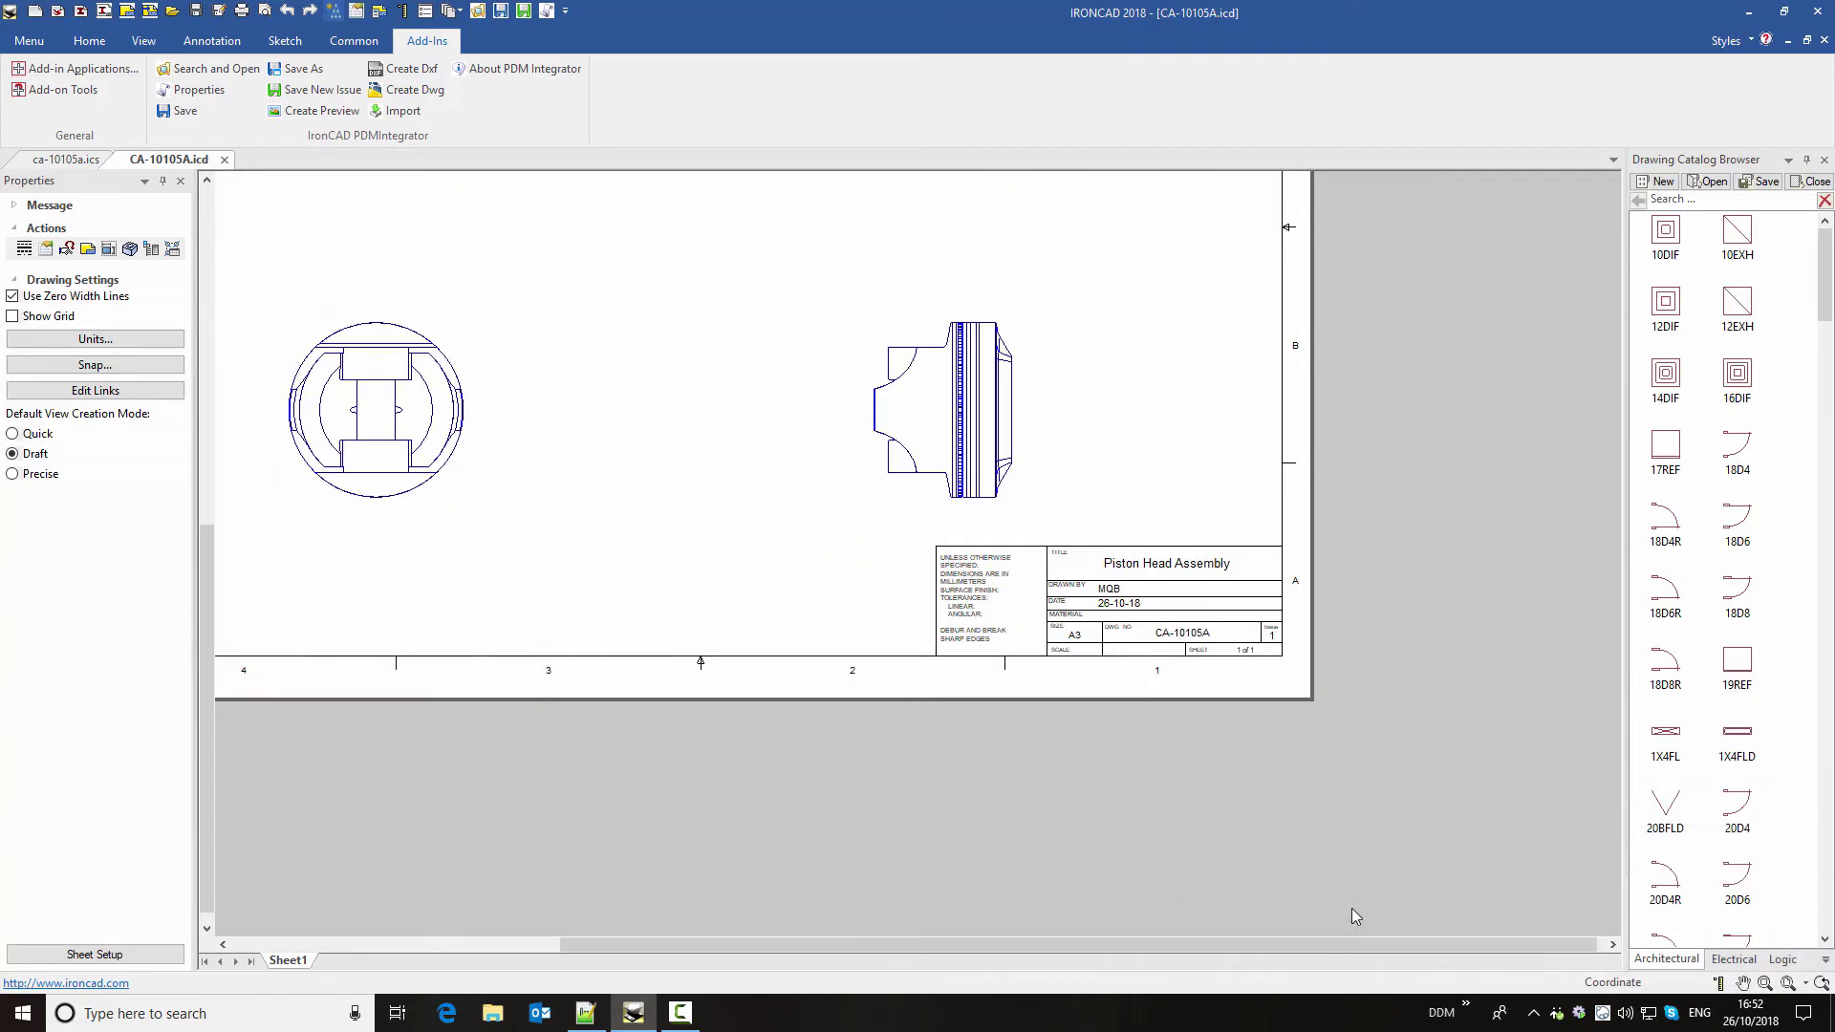
scroll(1185, 594, up, 2)
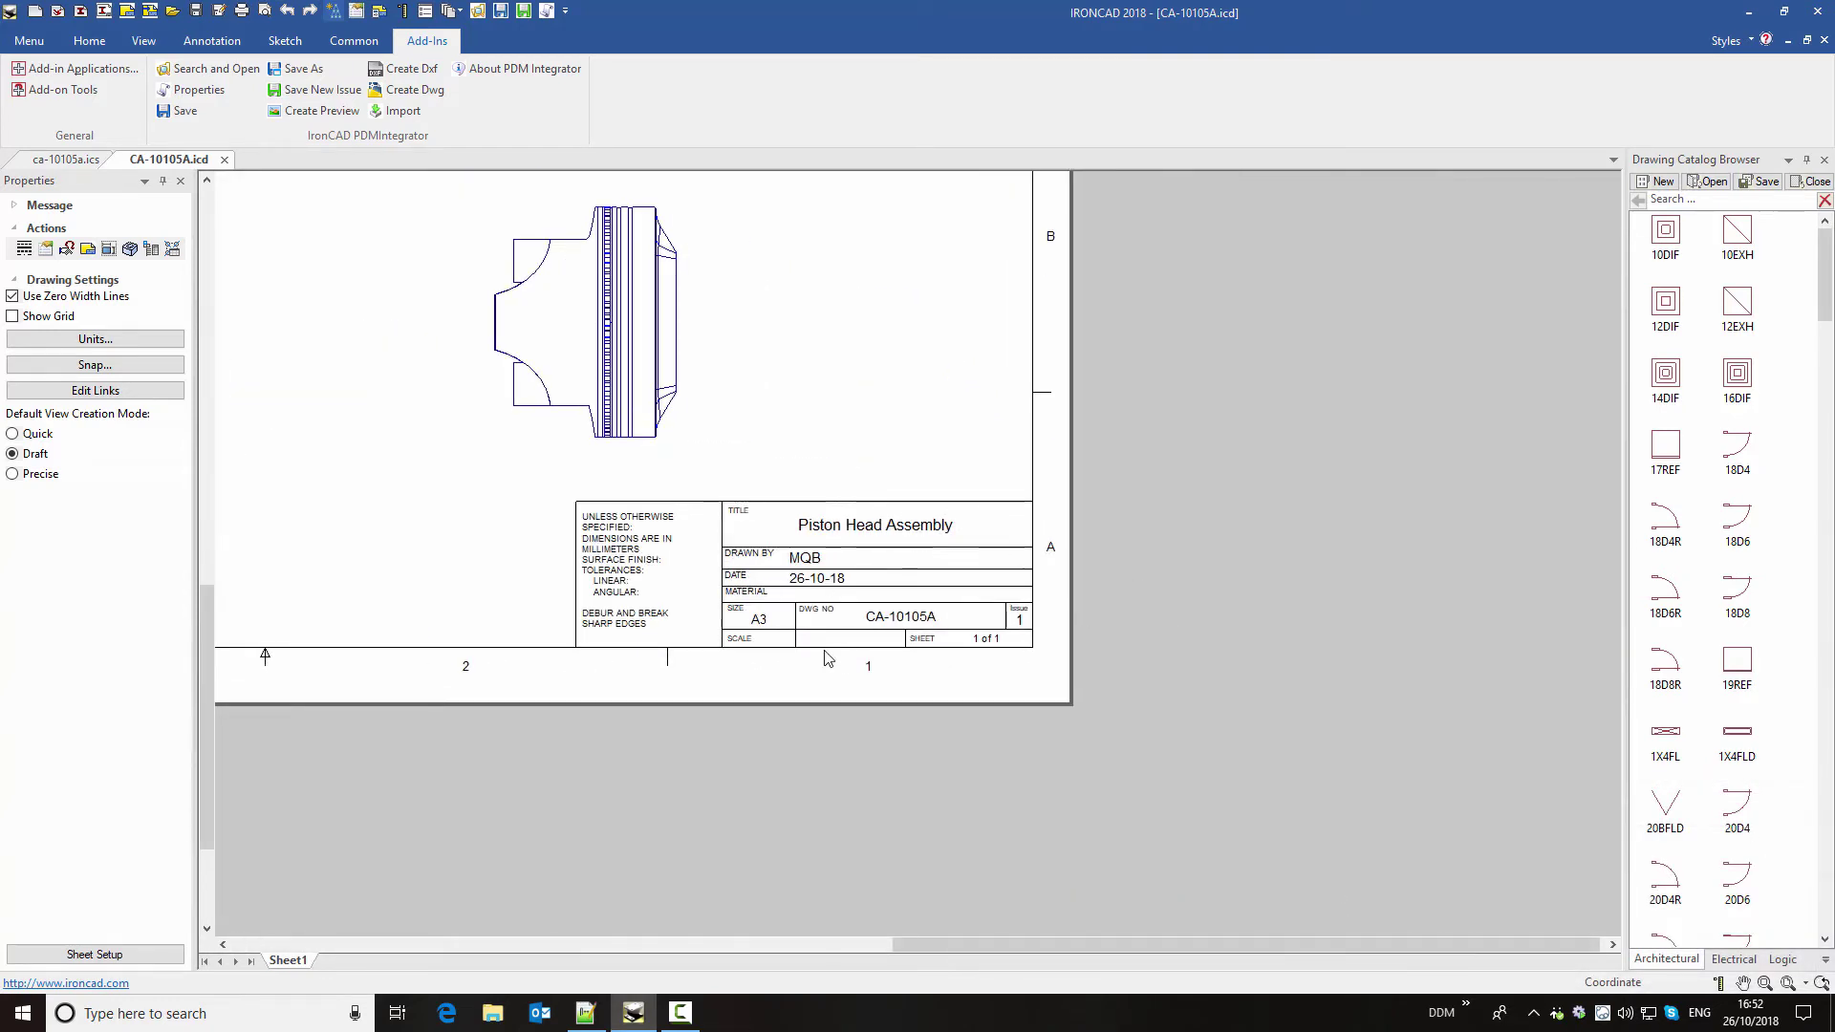
click(1824, 41)
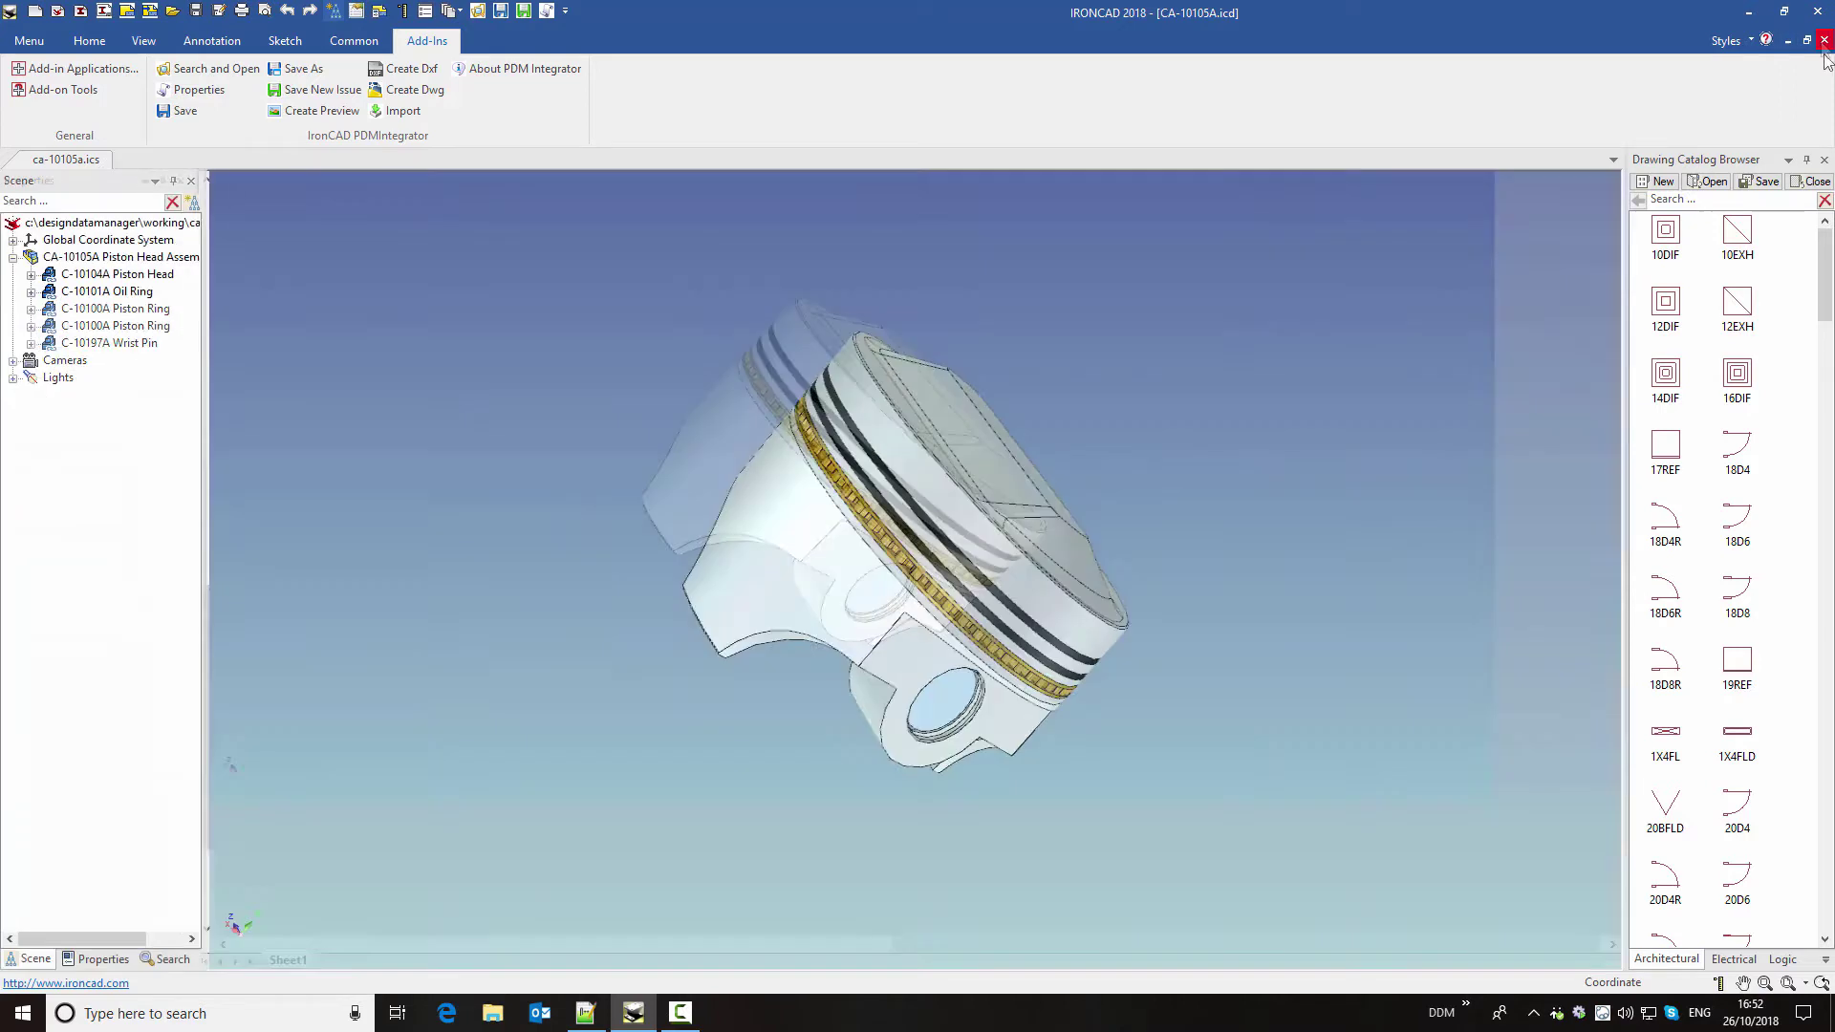
key(ctrl+F4)
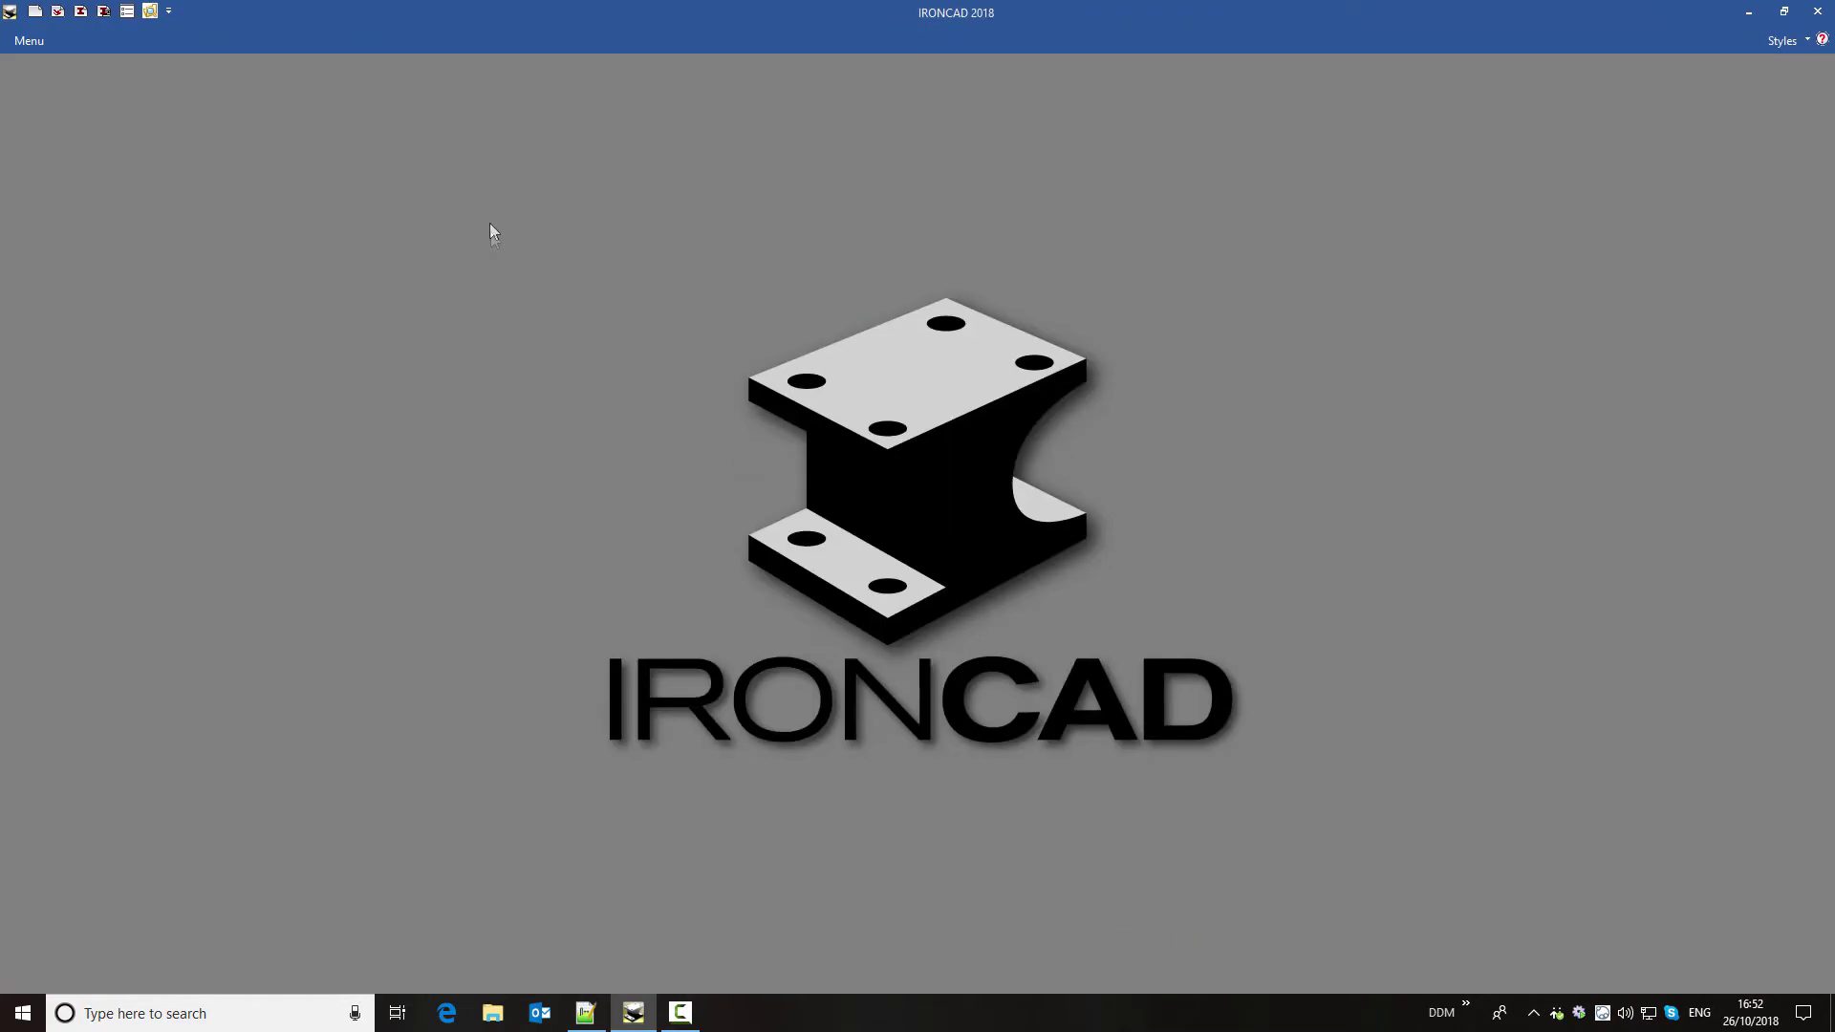
- Open DDM and bring up actions for the CA-10105A drawing in My Recent Items
click(150, 11)
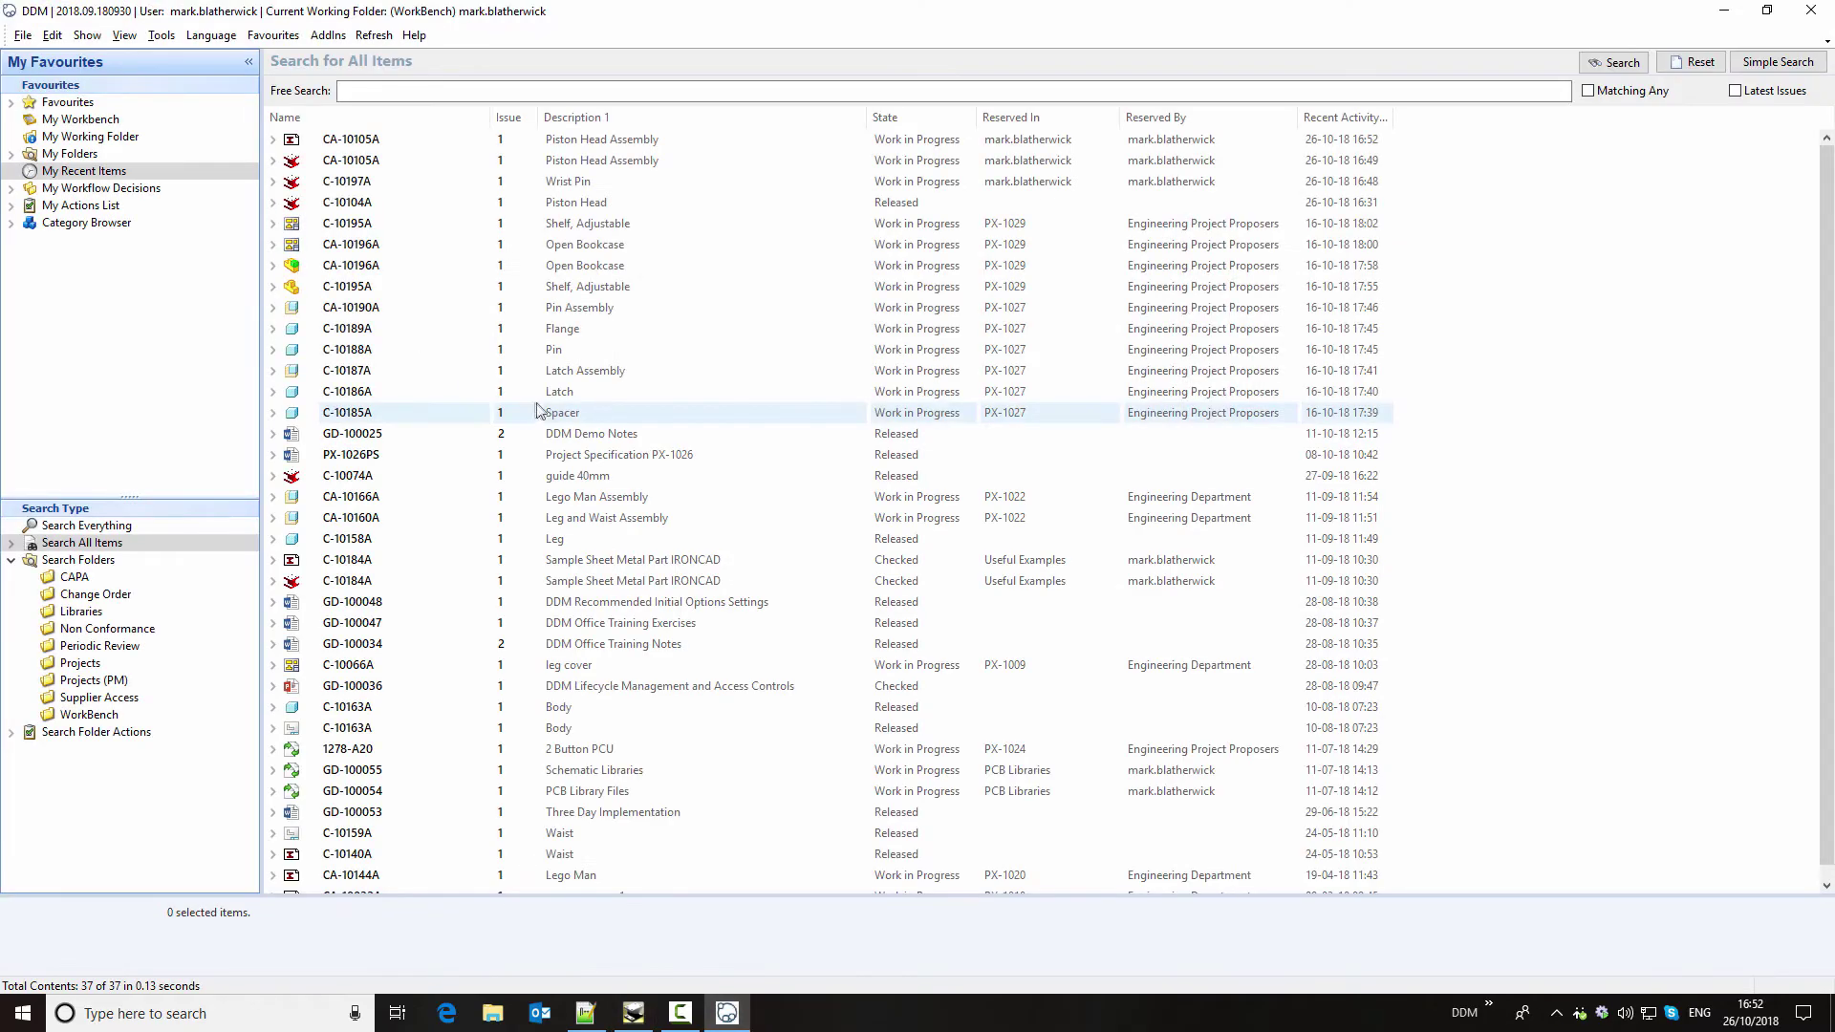
click(438, 140)
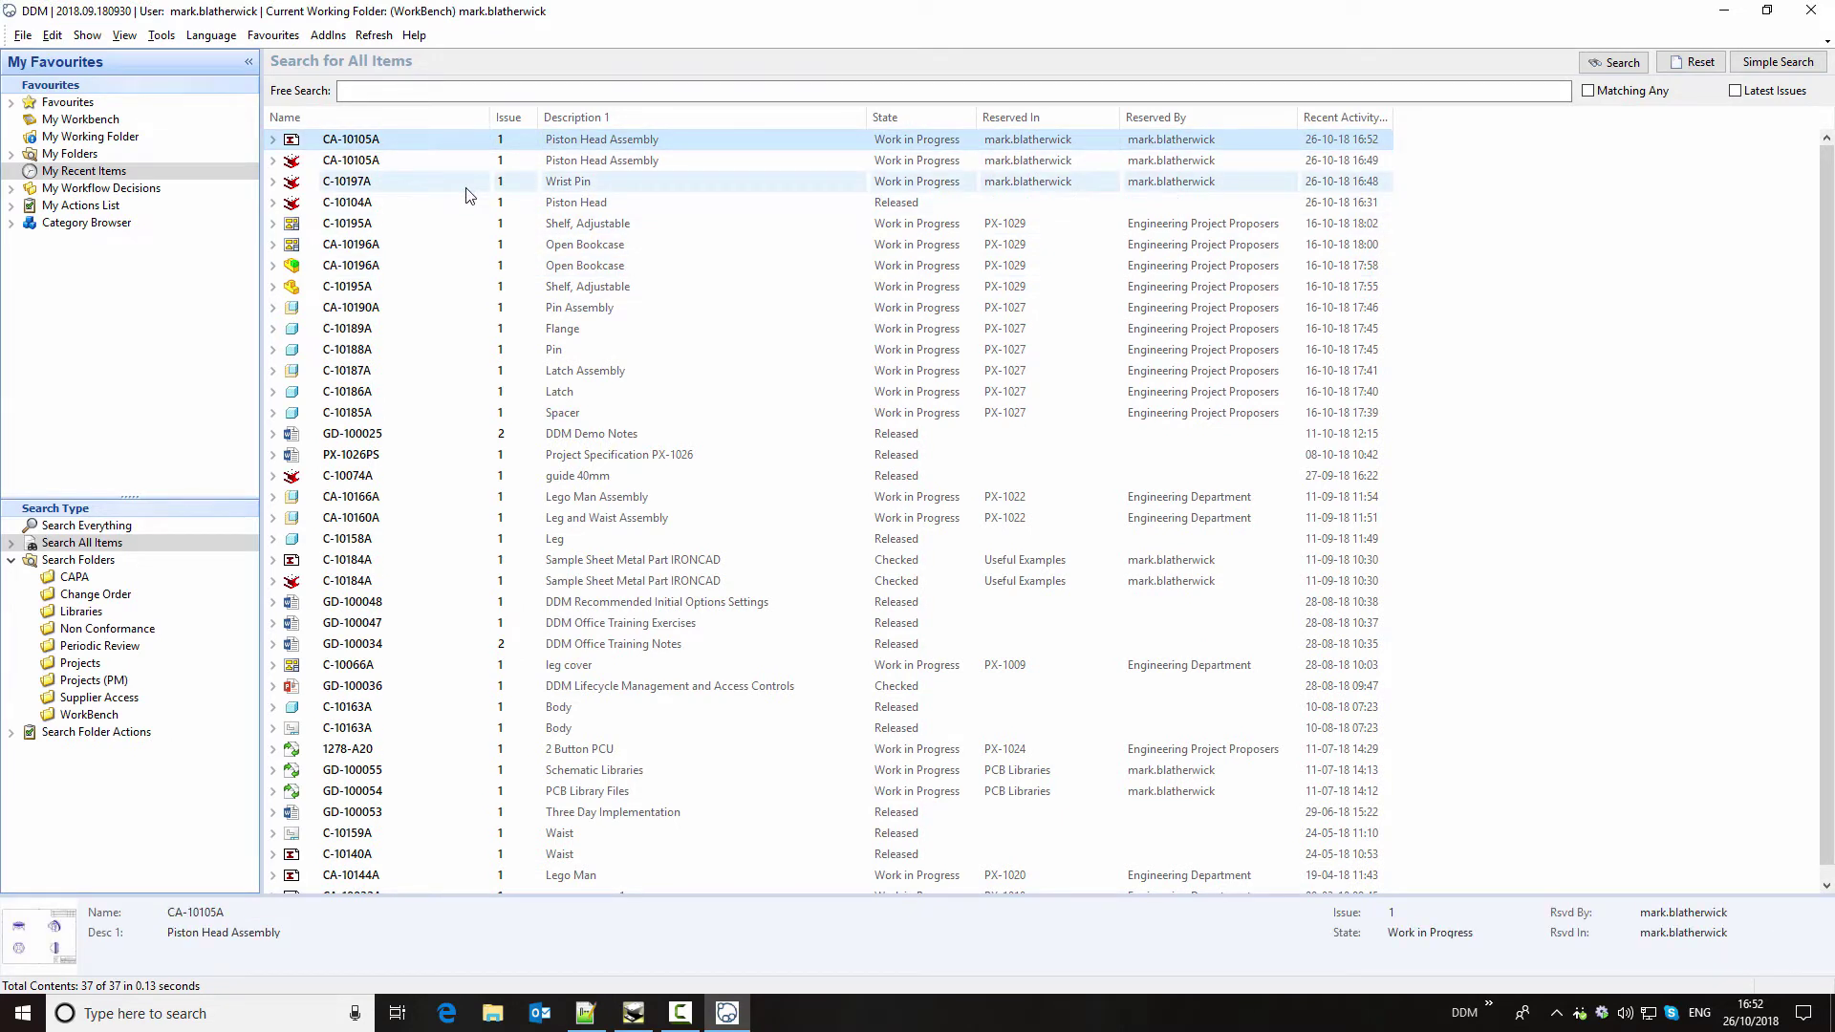
right_click(446, 141)
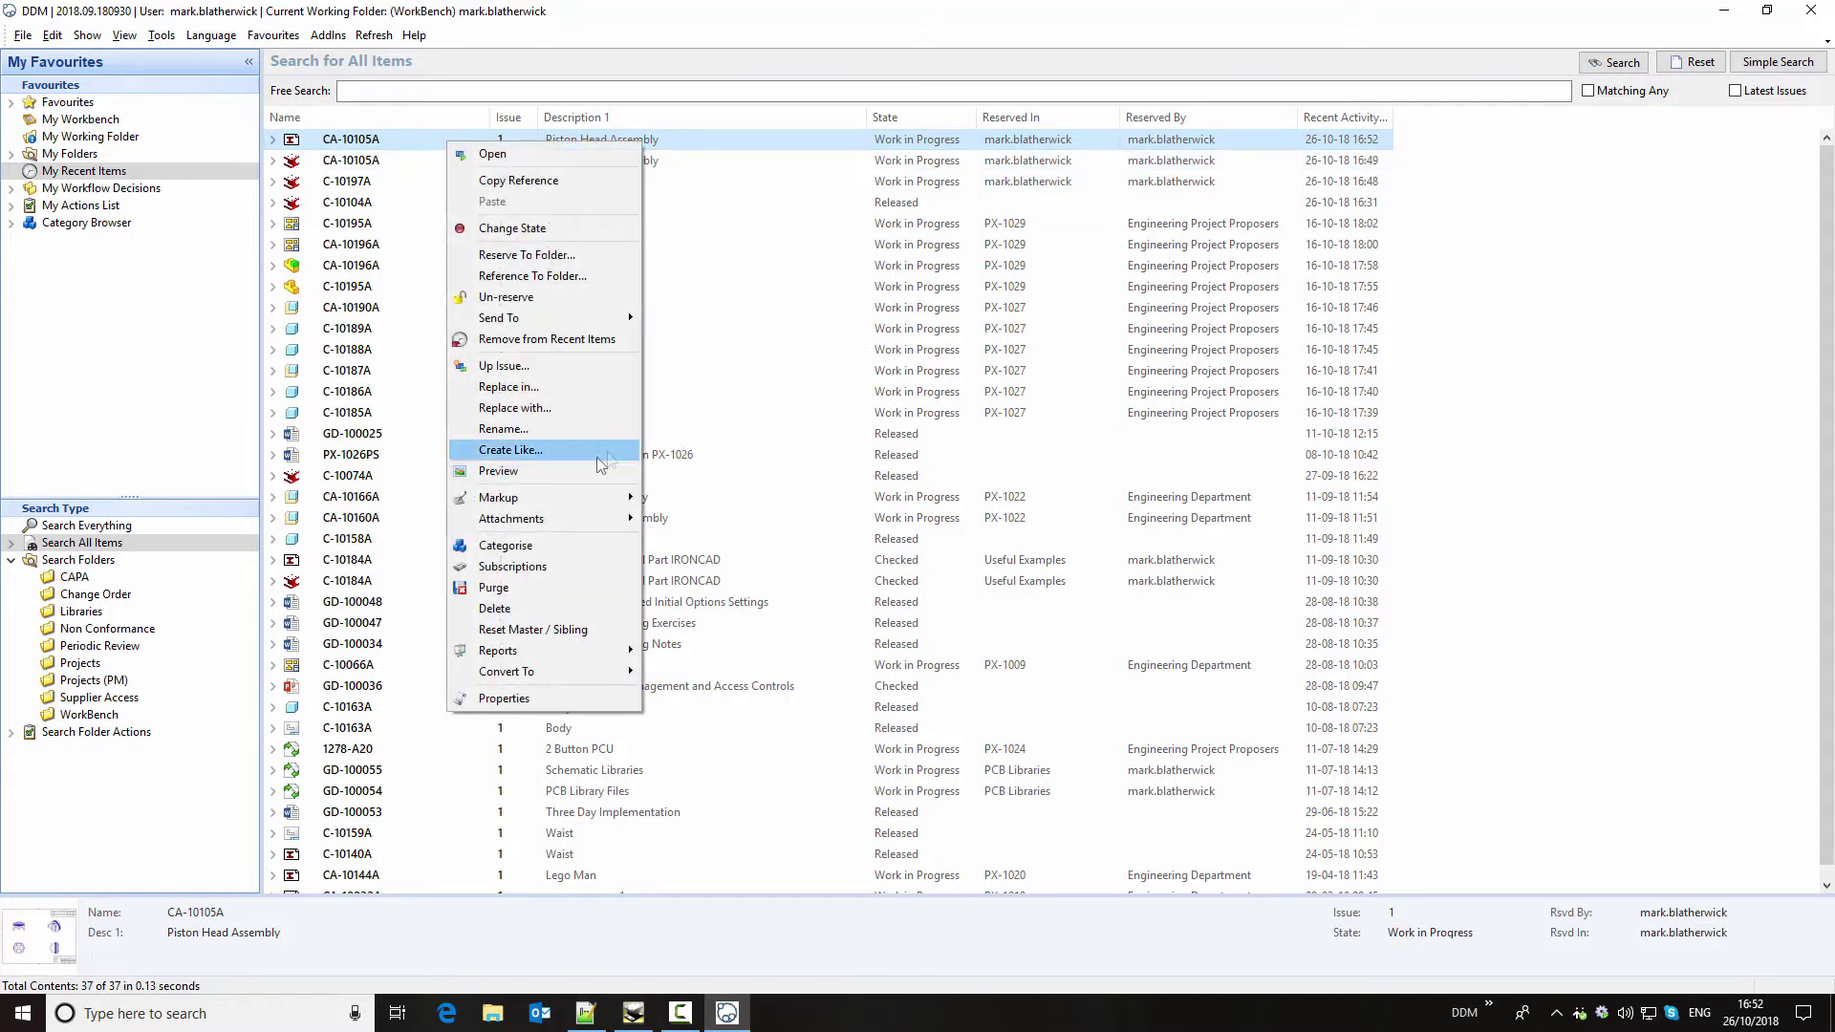
- Preview the CA-10105A drawing PDF in Acrobat Reader, then close it
click(559, 472)
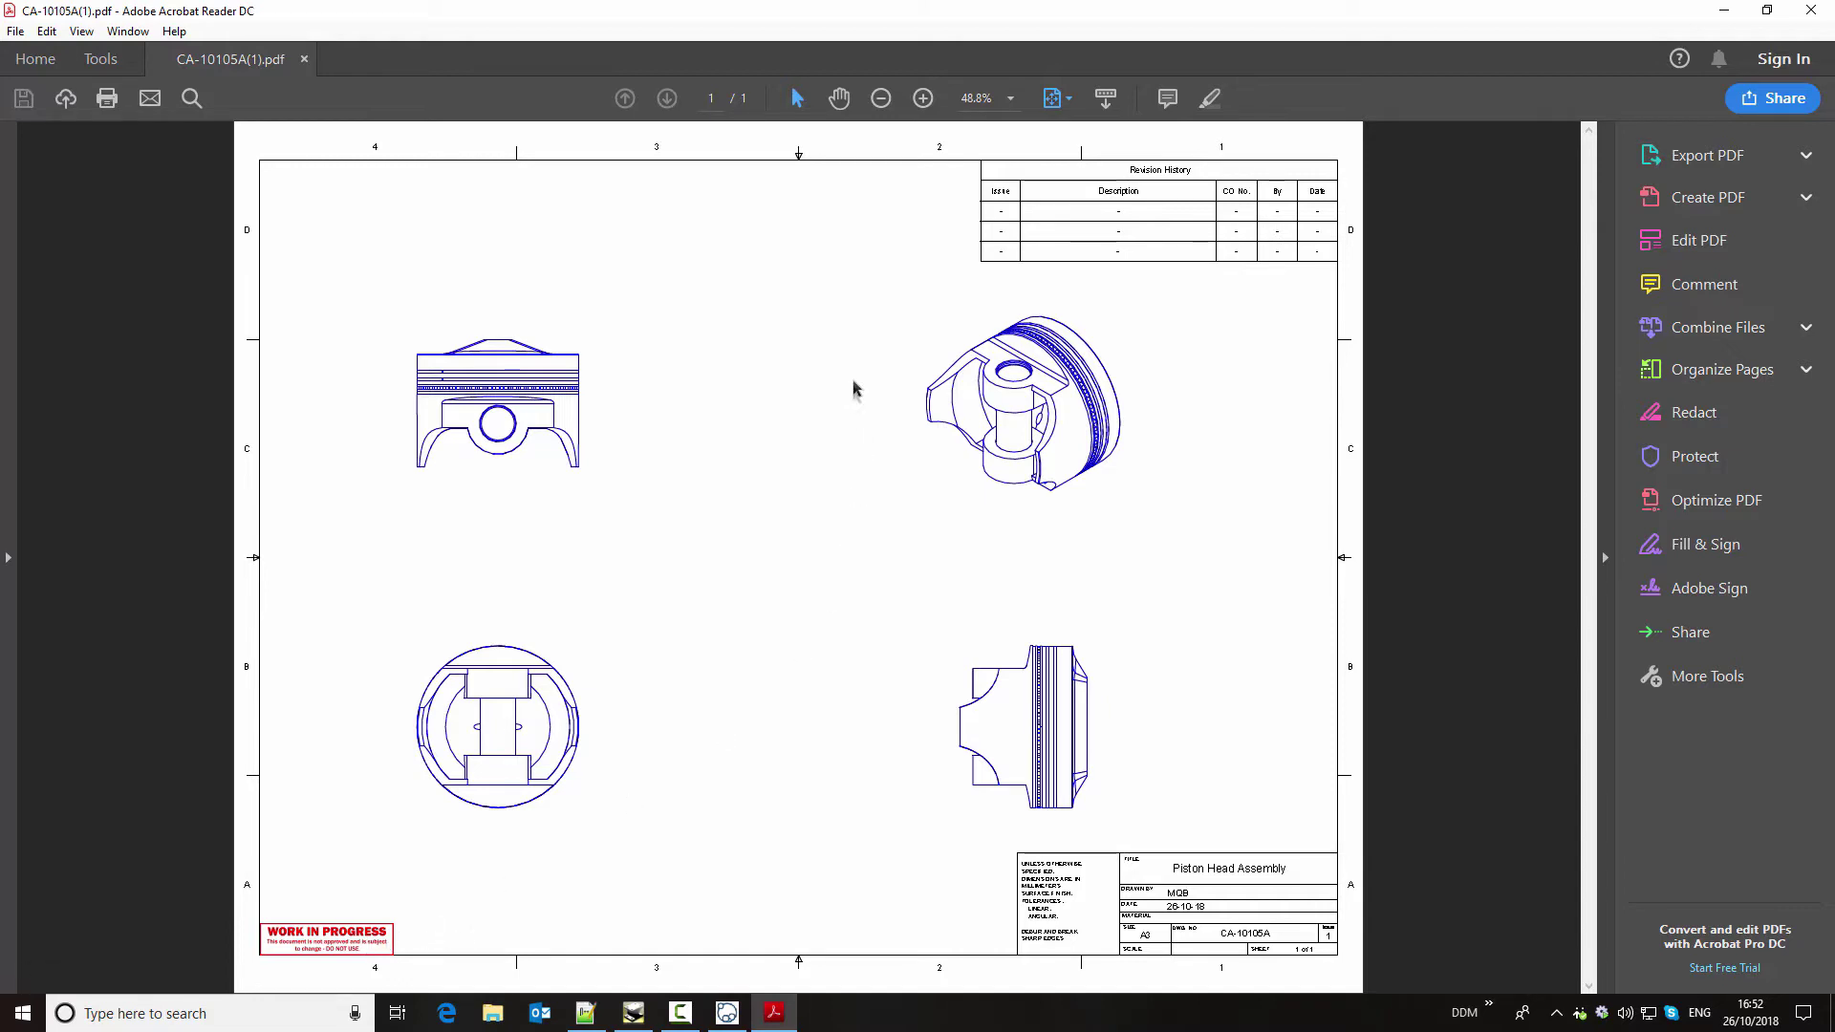
click(1809, 11)
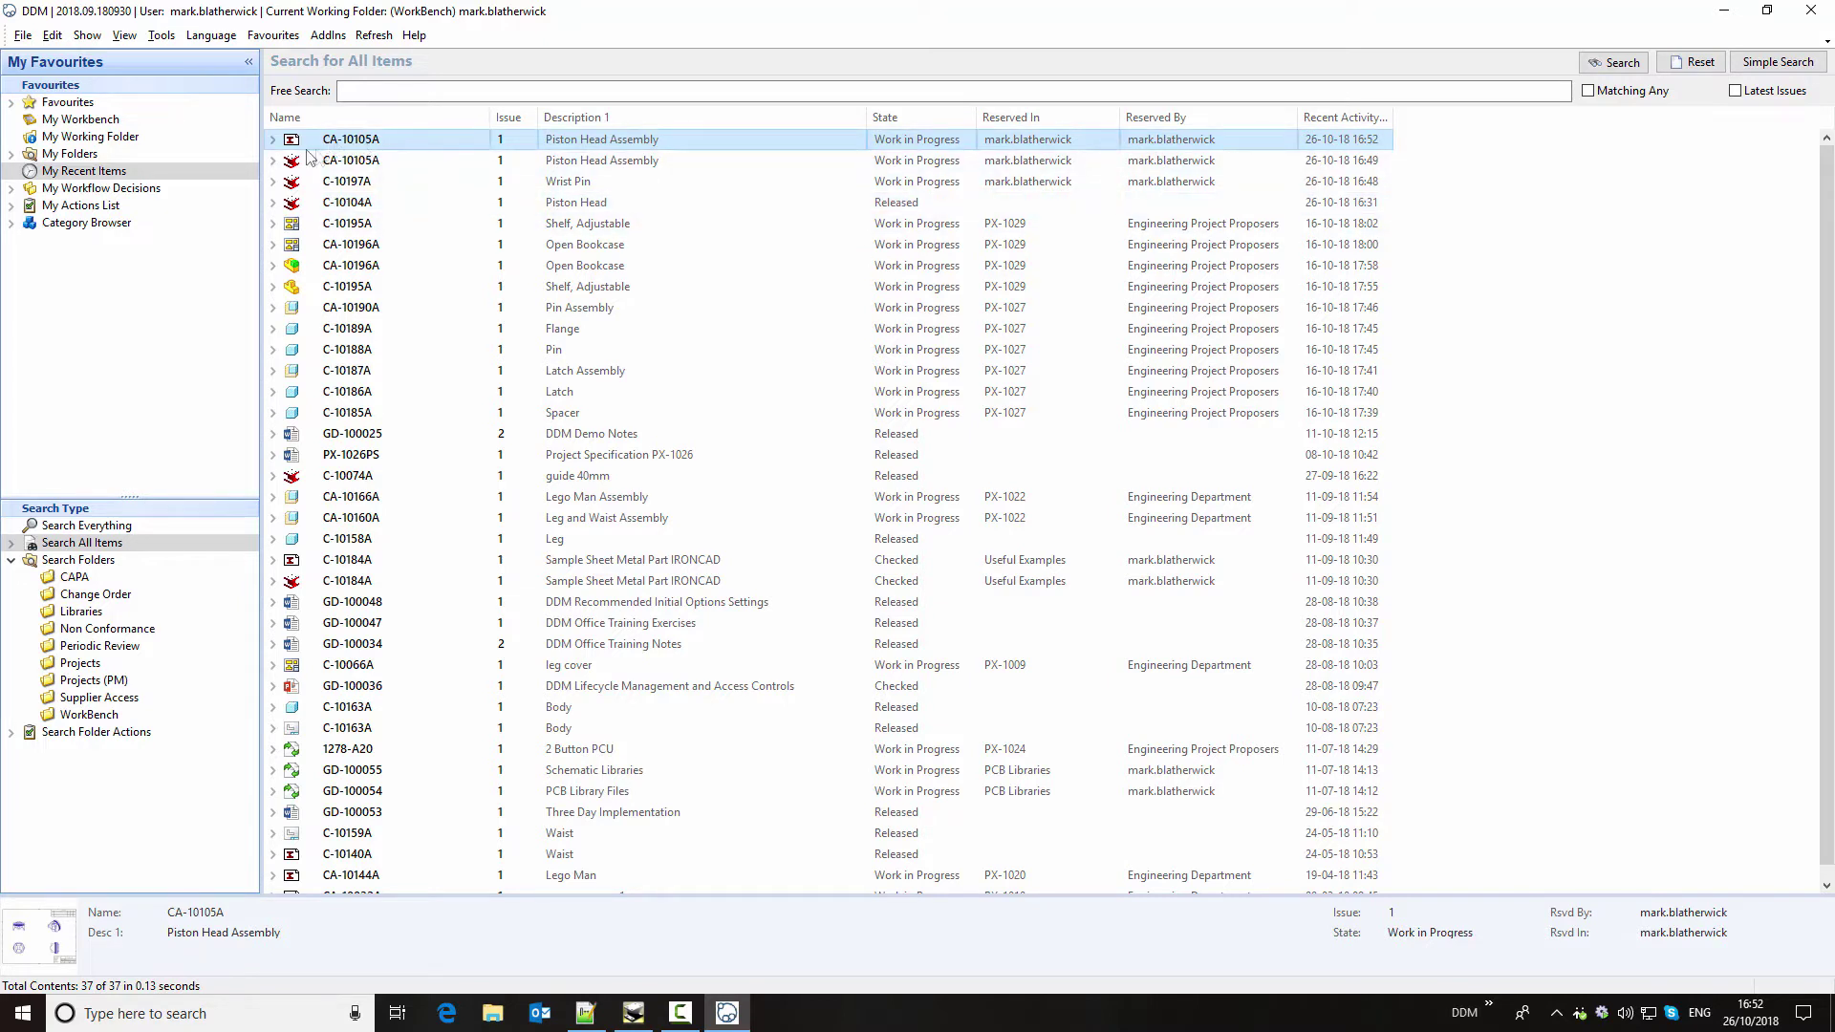
- Expand the CA-10105A assembly's relations to show its associated CA-10105A drawing
click(274, 140)
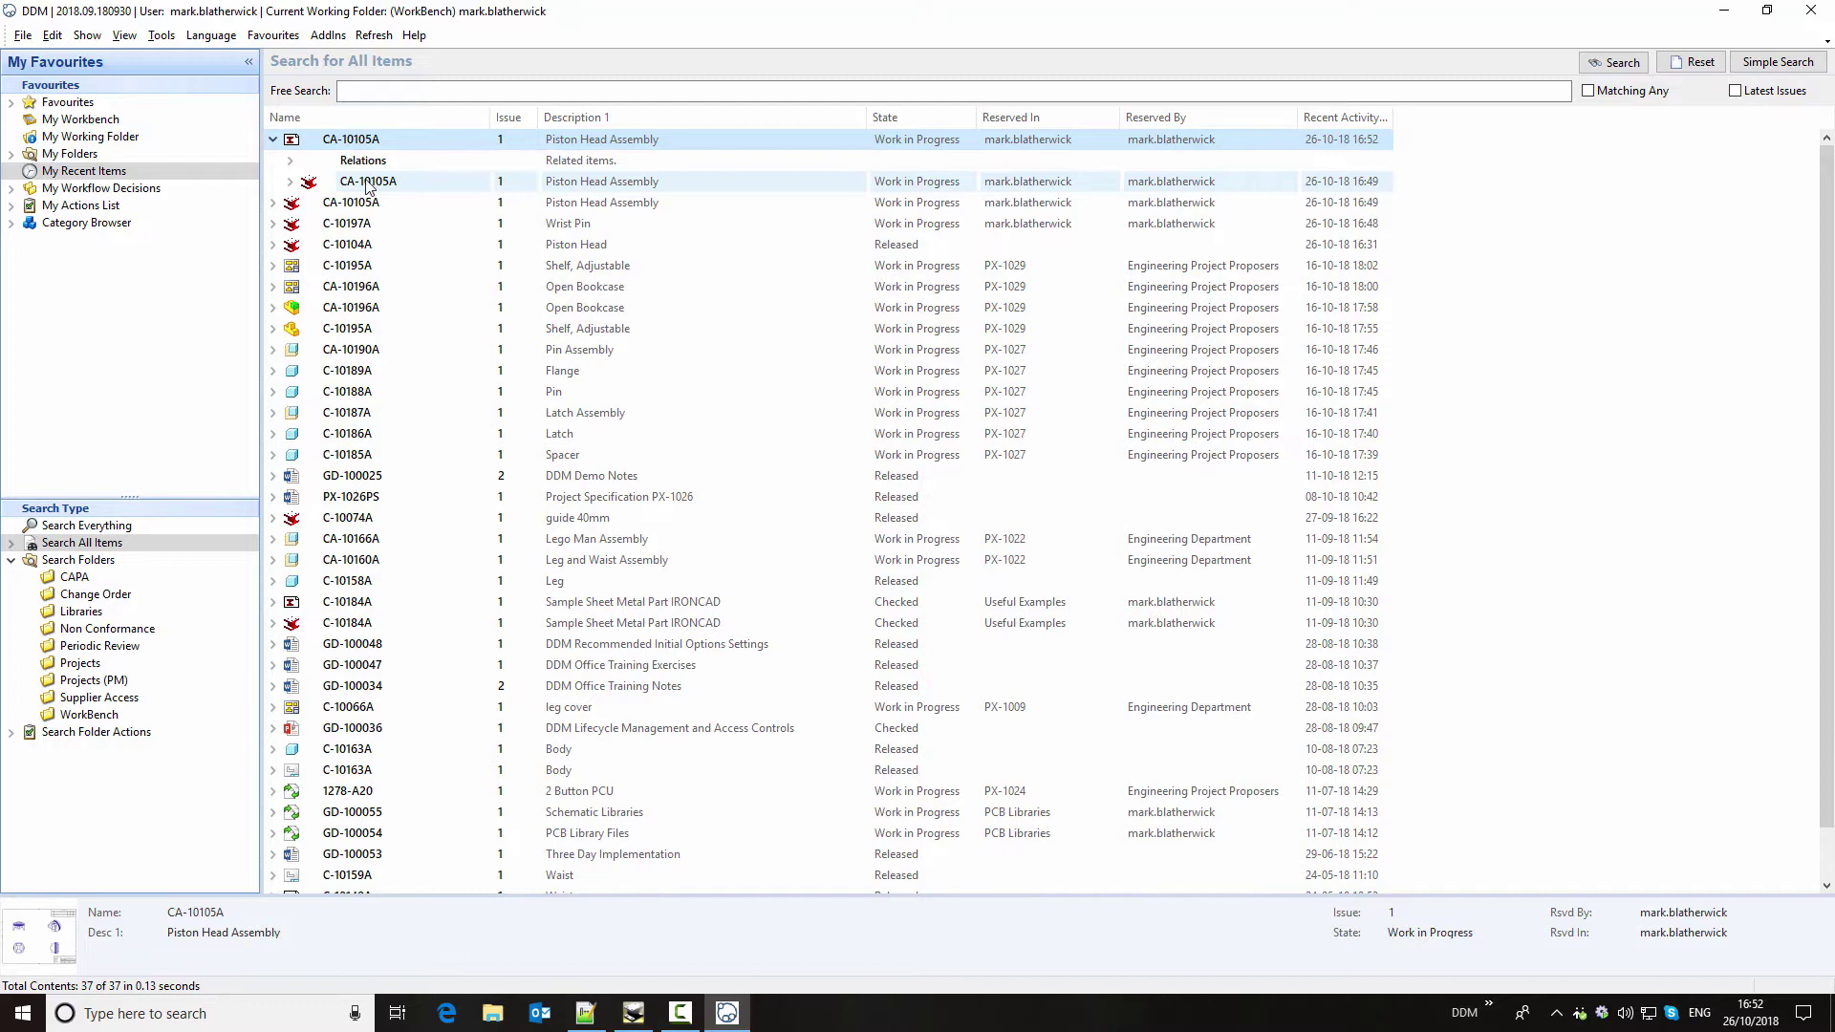
click(291, 182)
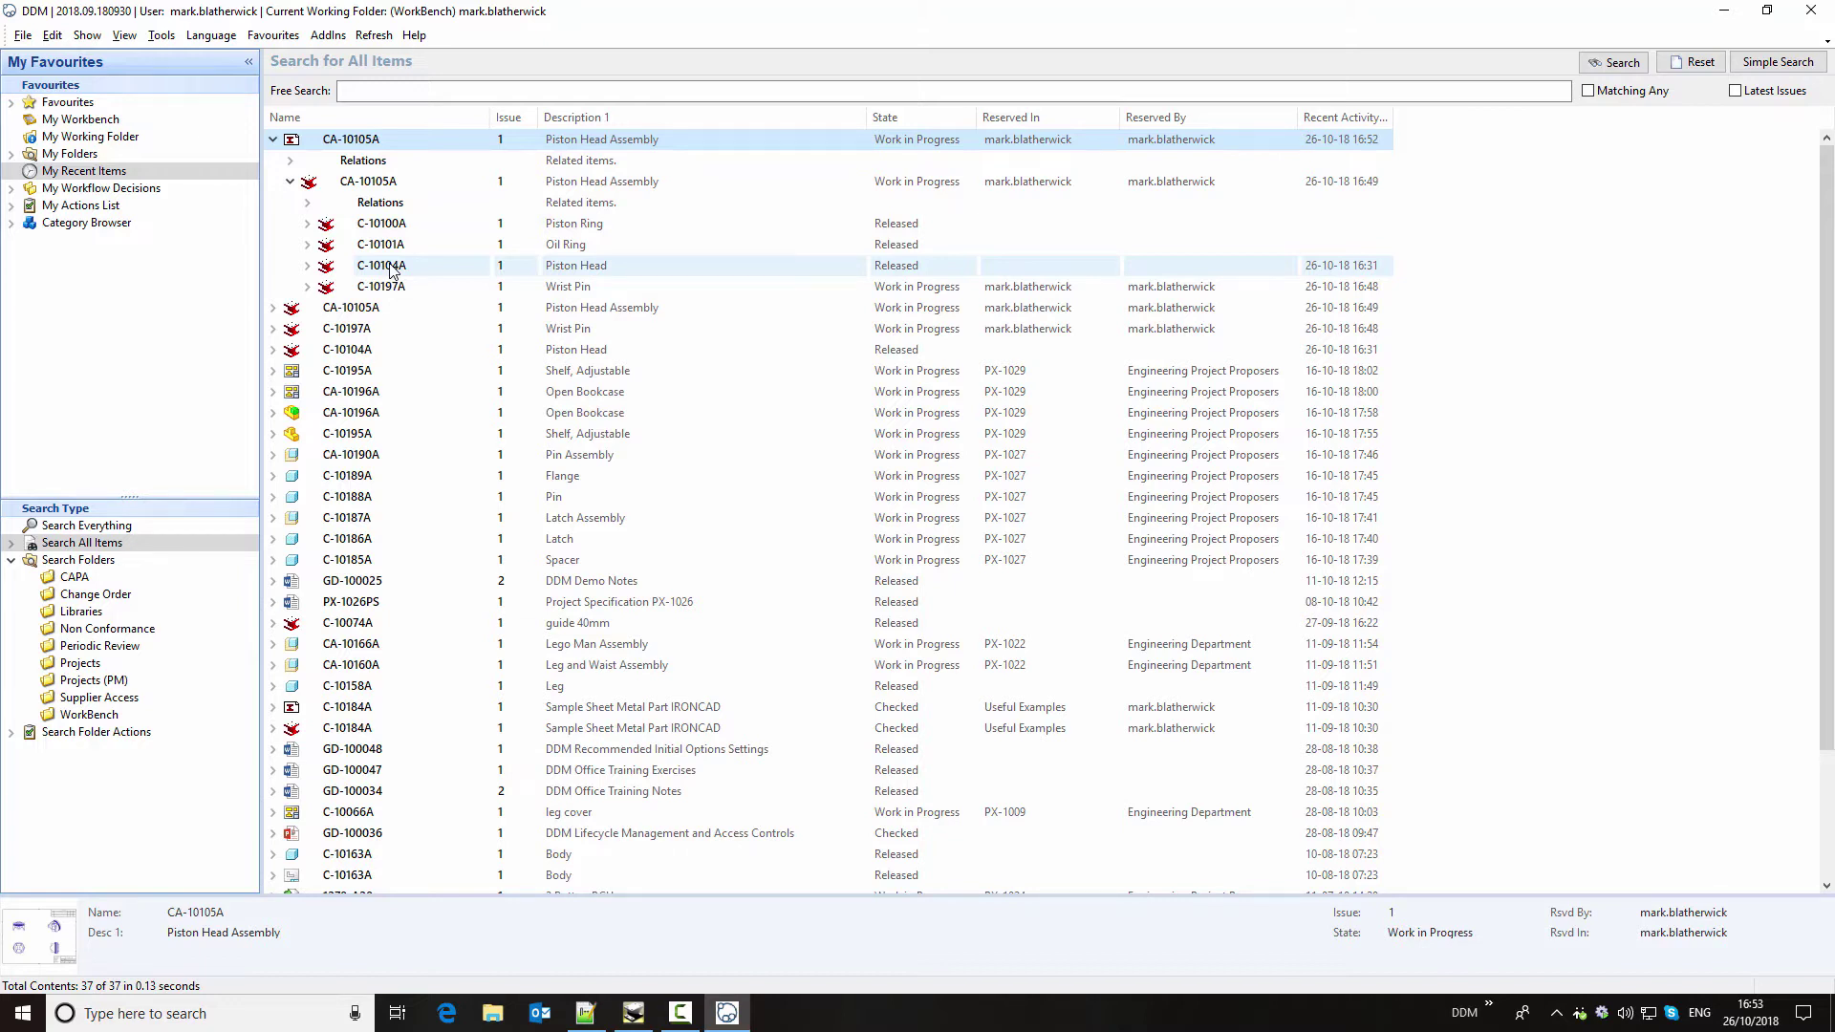
click(274, 309)
click(290, 328)
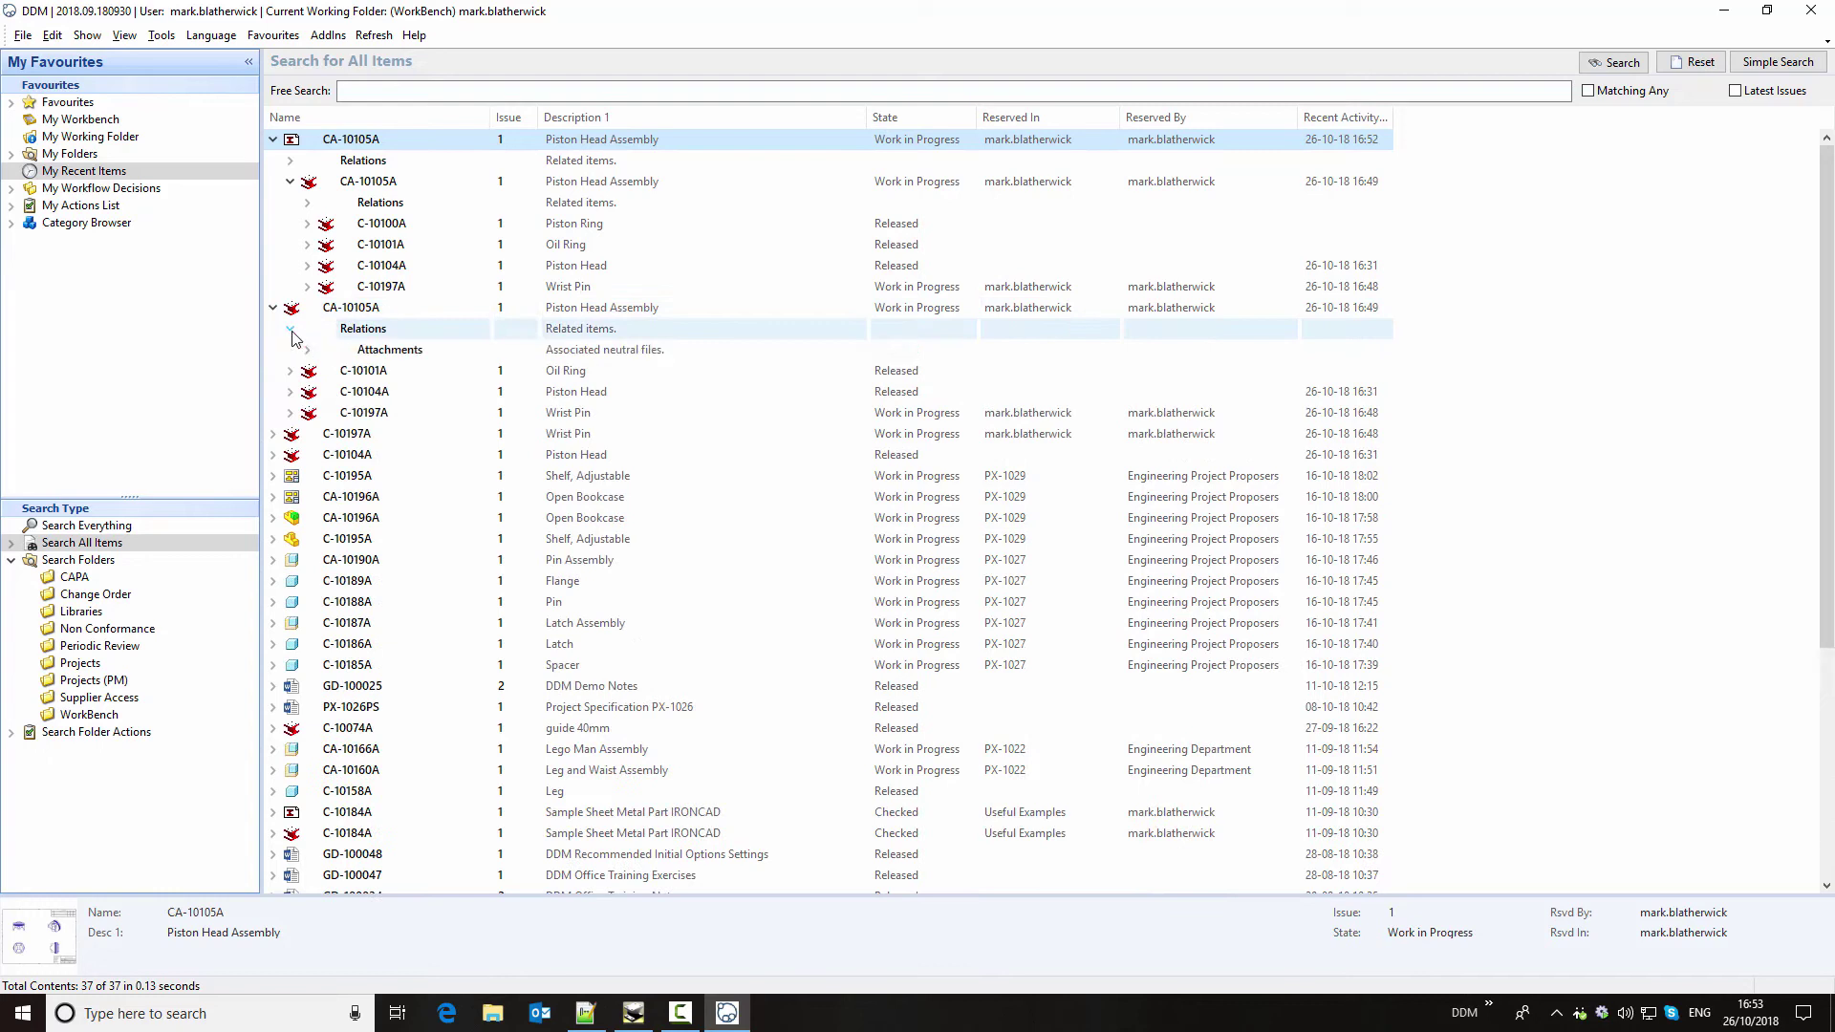
click(307, 371)
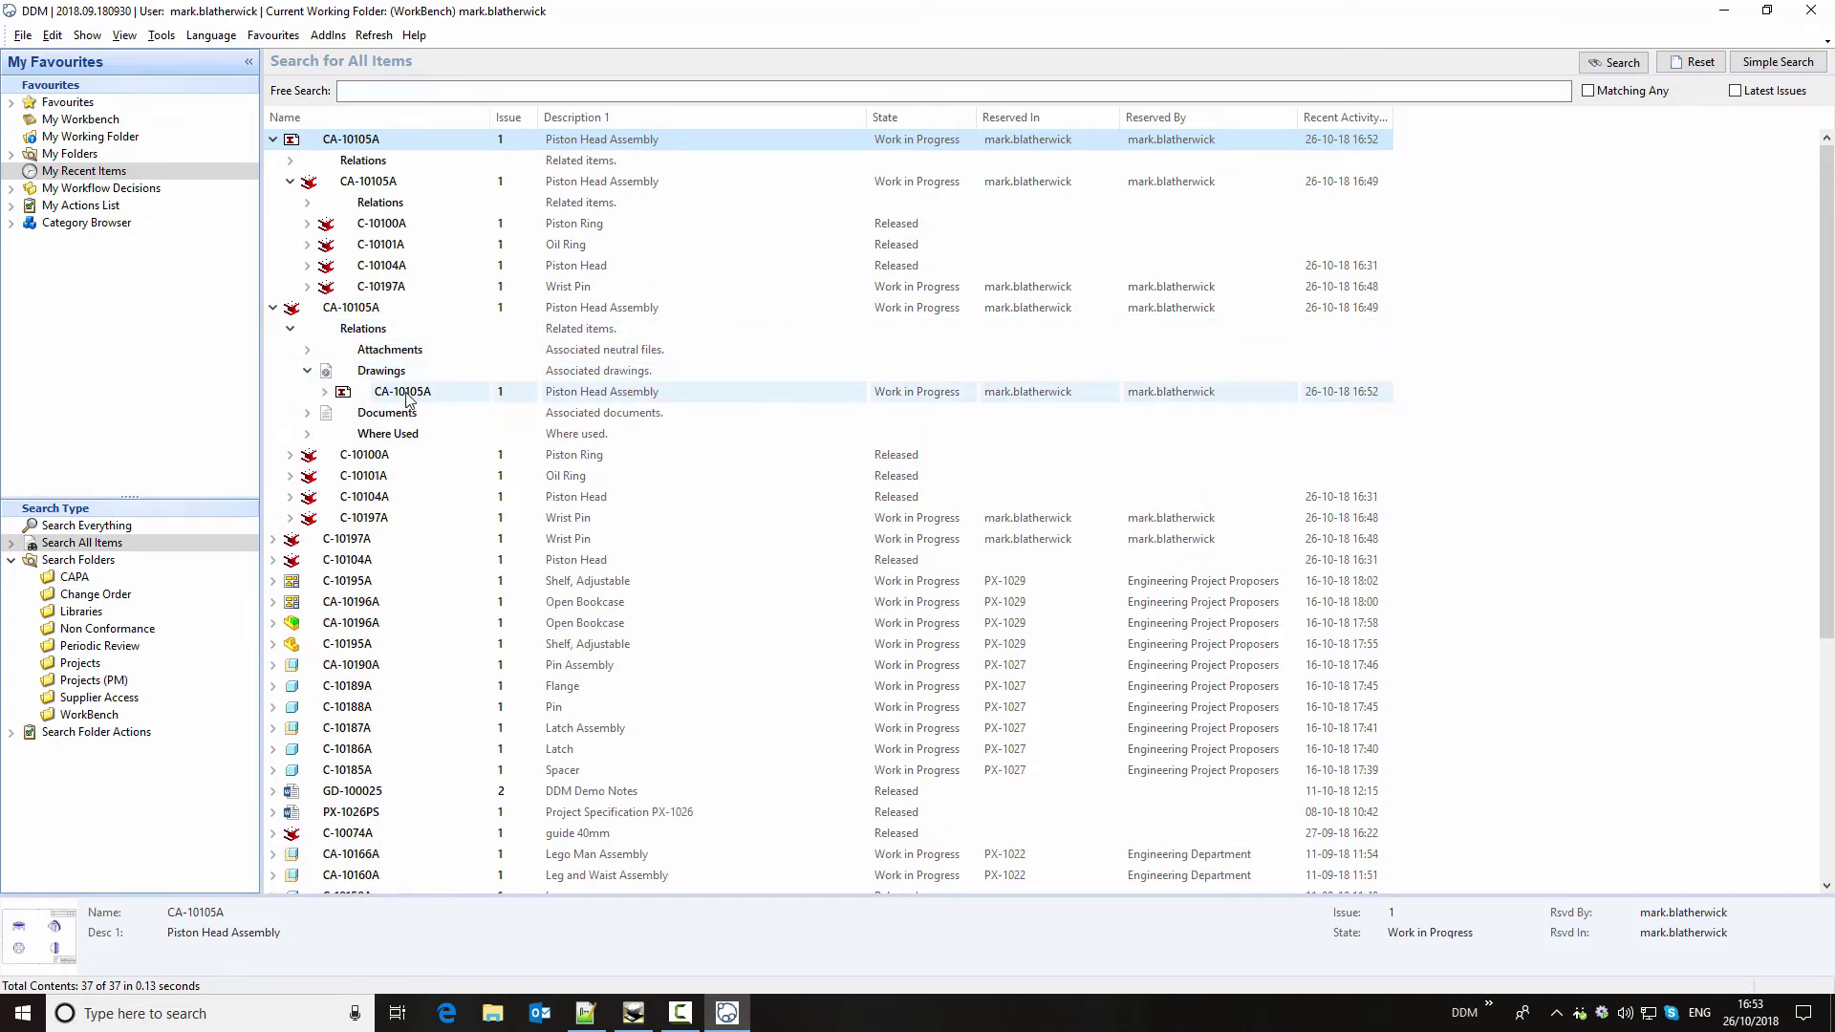
- Expand Where Used and bring up actions for CA-10109A Piston Assembly GA
click(308, 436)
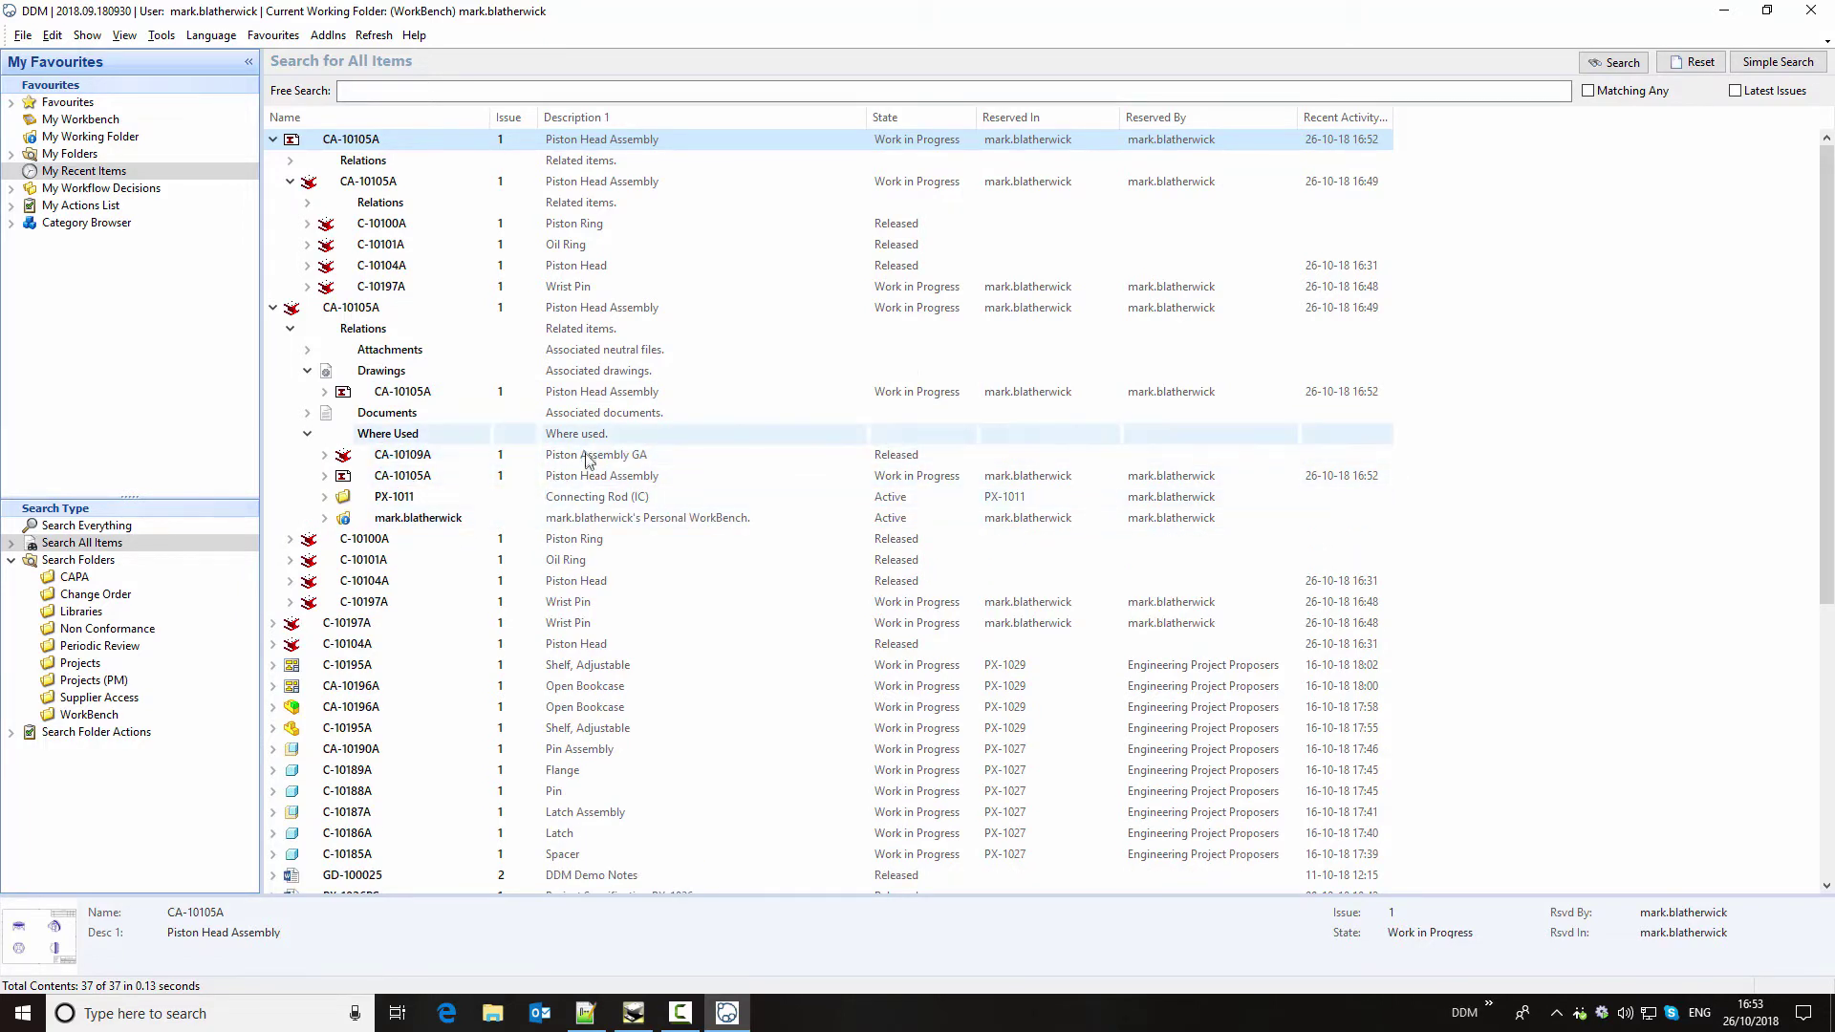
click(587, 457)
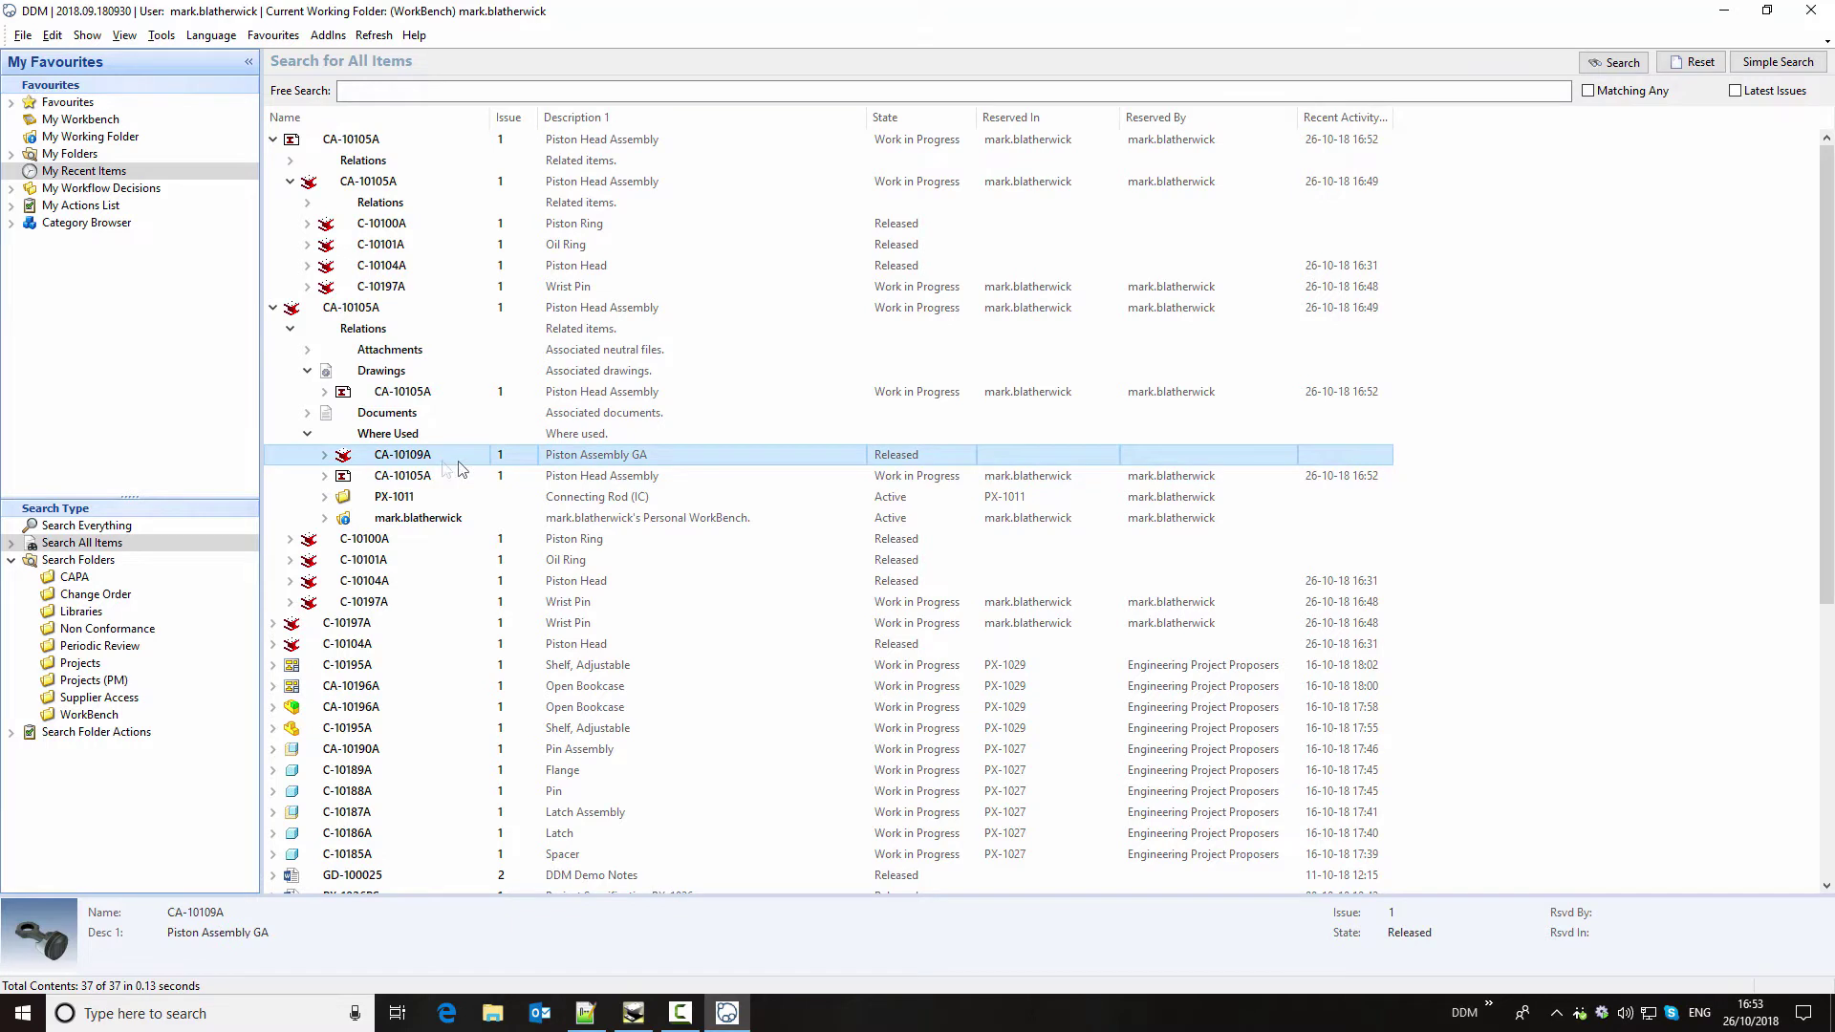
right_click(468, 460)
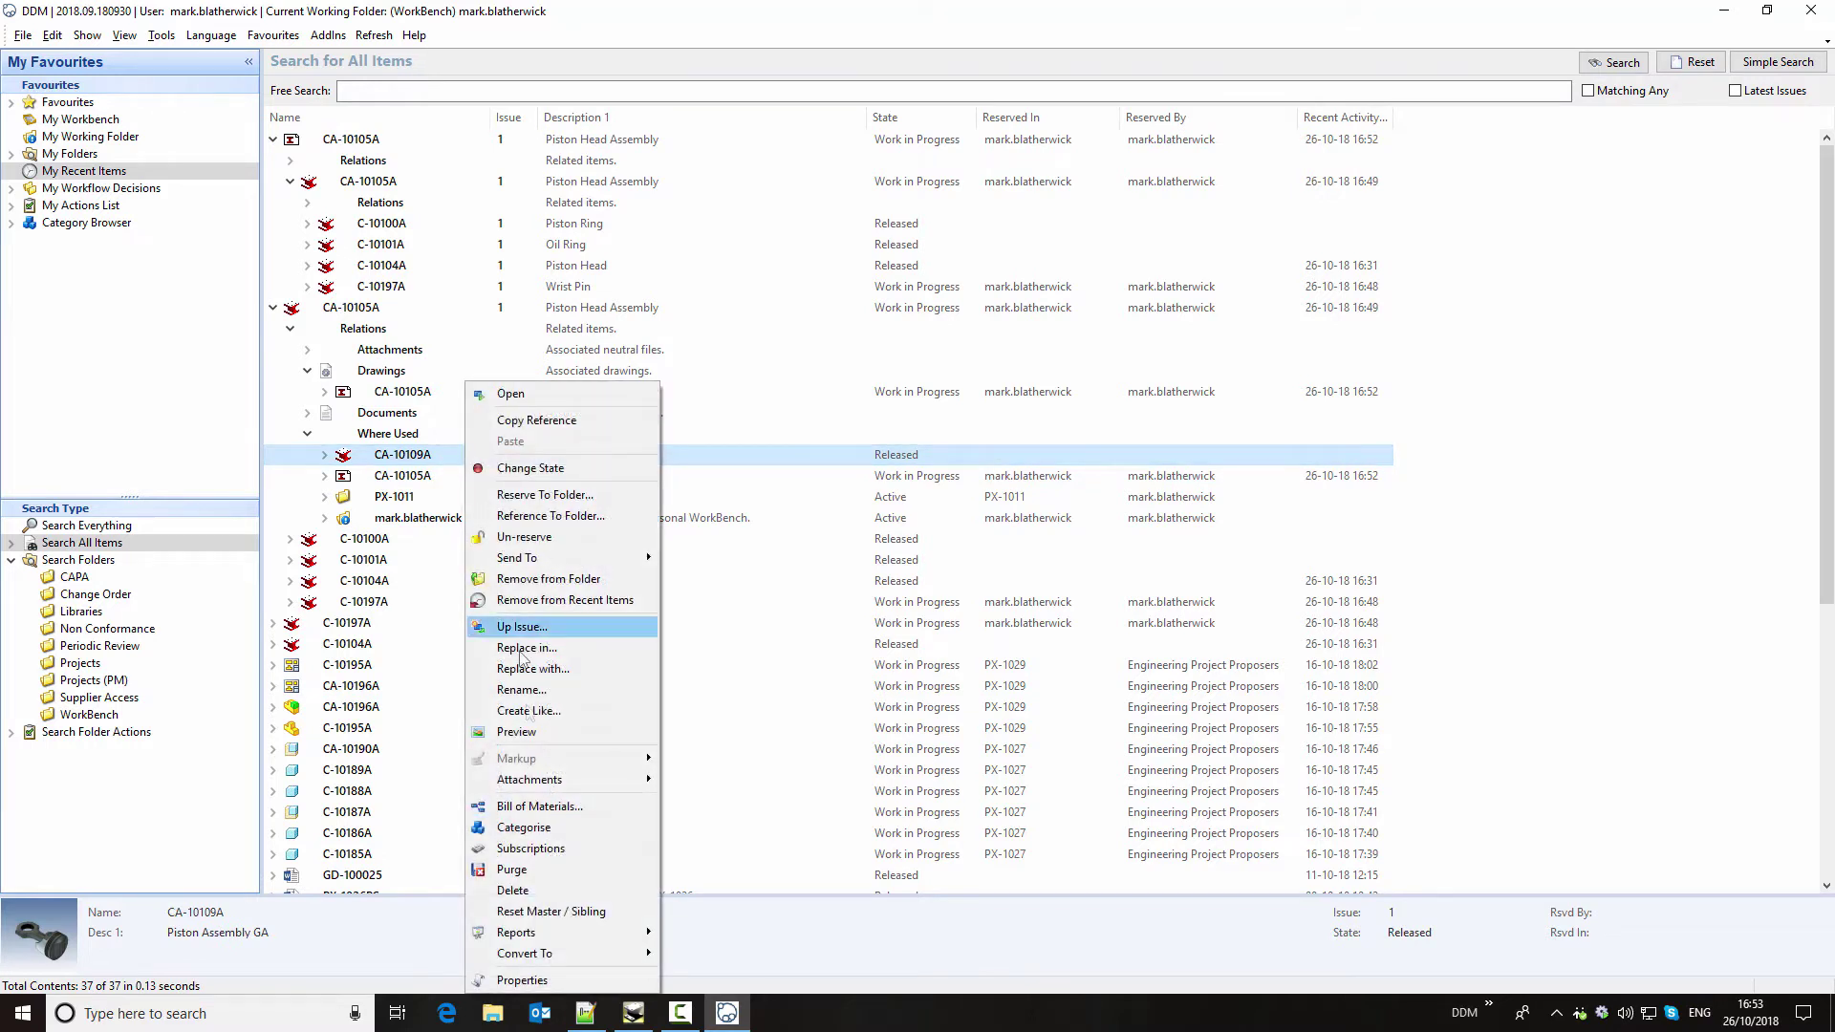
- Check CA-10109A Piston Assembly GA's properties, then rerun the search for a flat item list
click(531, 976)
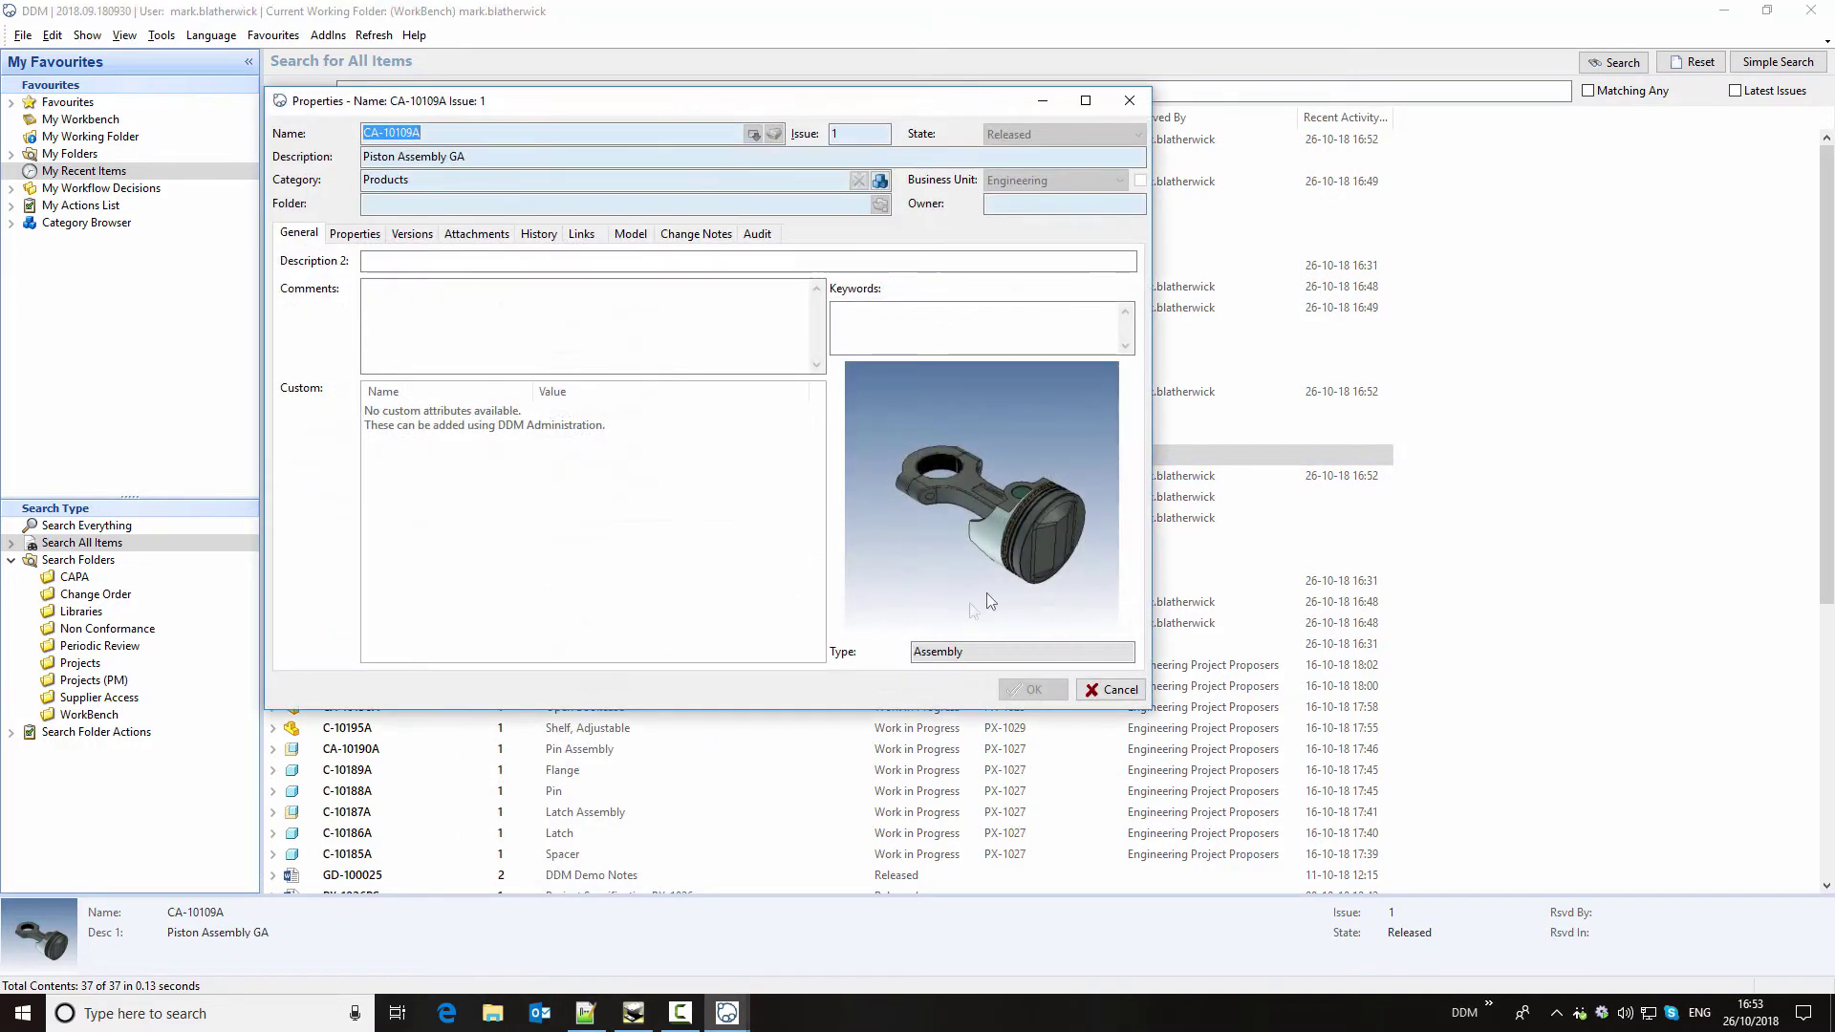
click(1129, 103)
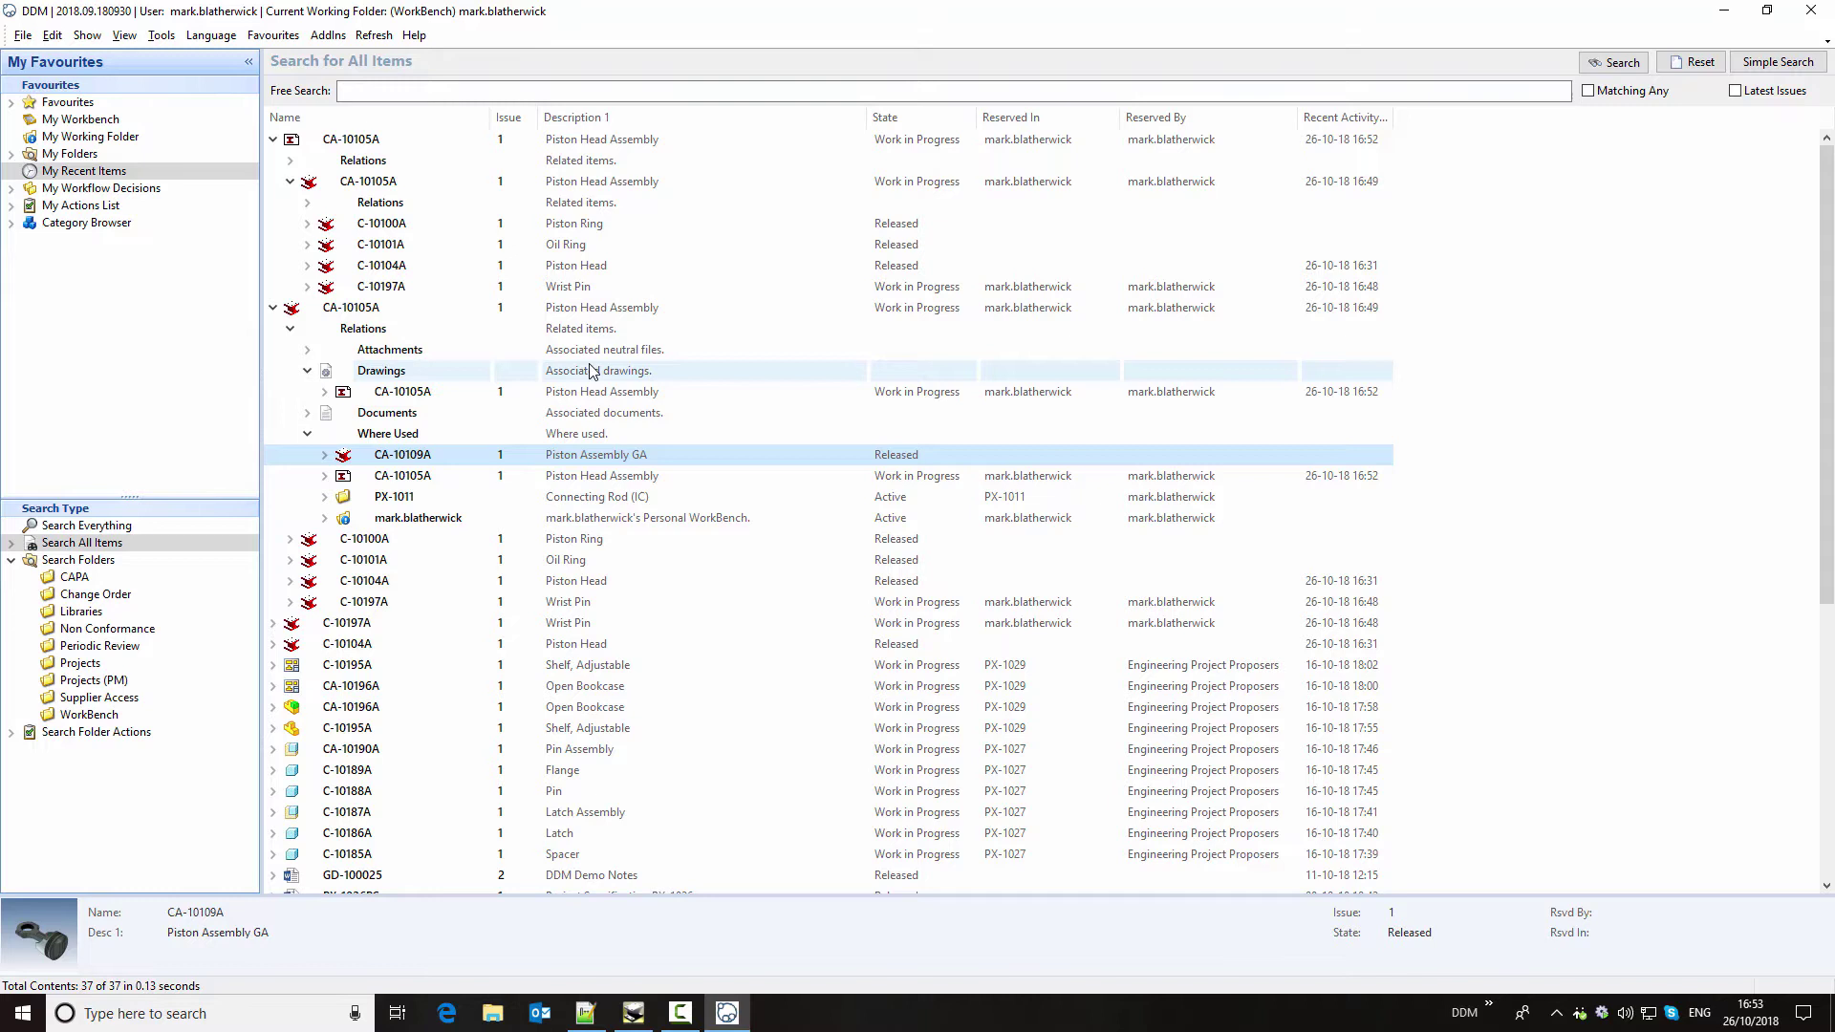
click(1613, 63)
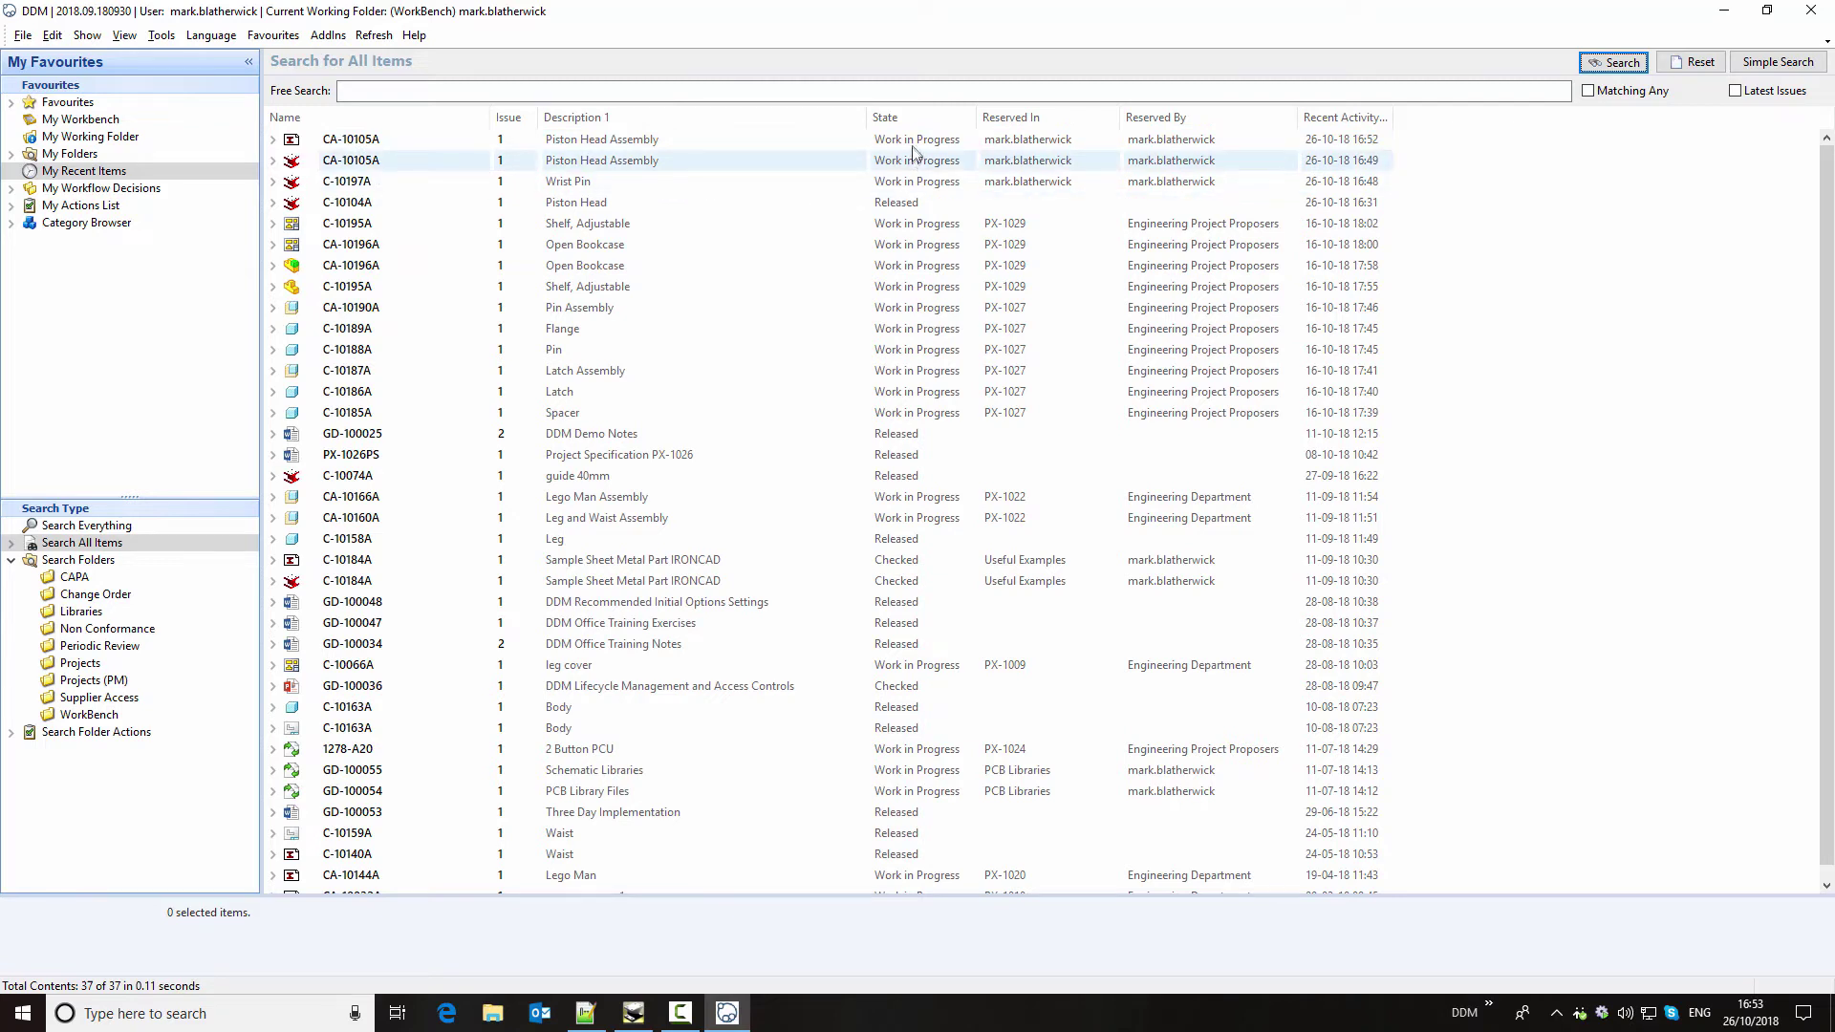
- Start a state change on CA-10105A and select the drawing, assembly and C-10197A Wrist Pin
right_click(352, 142)
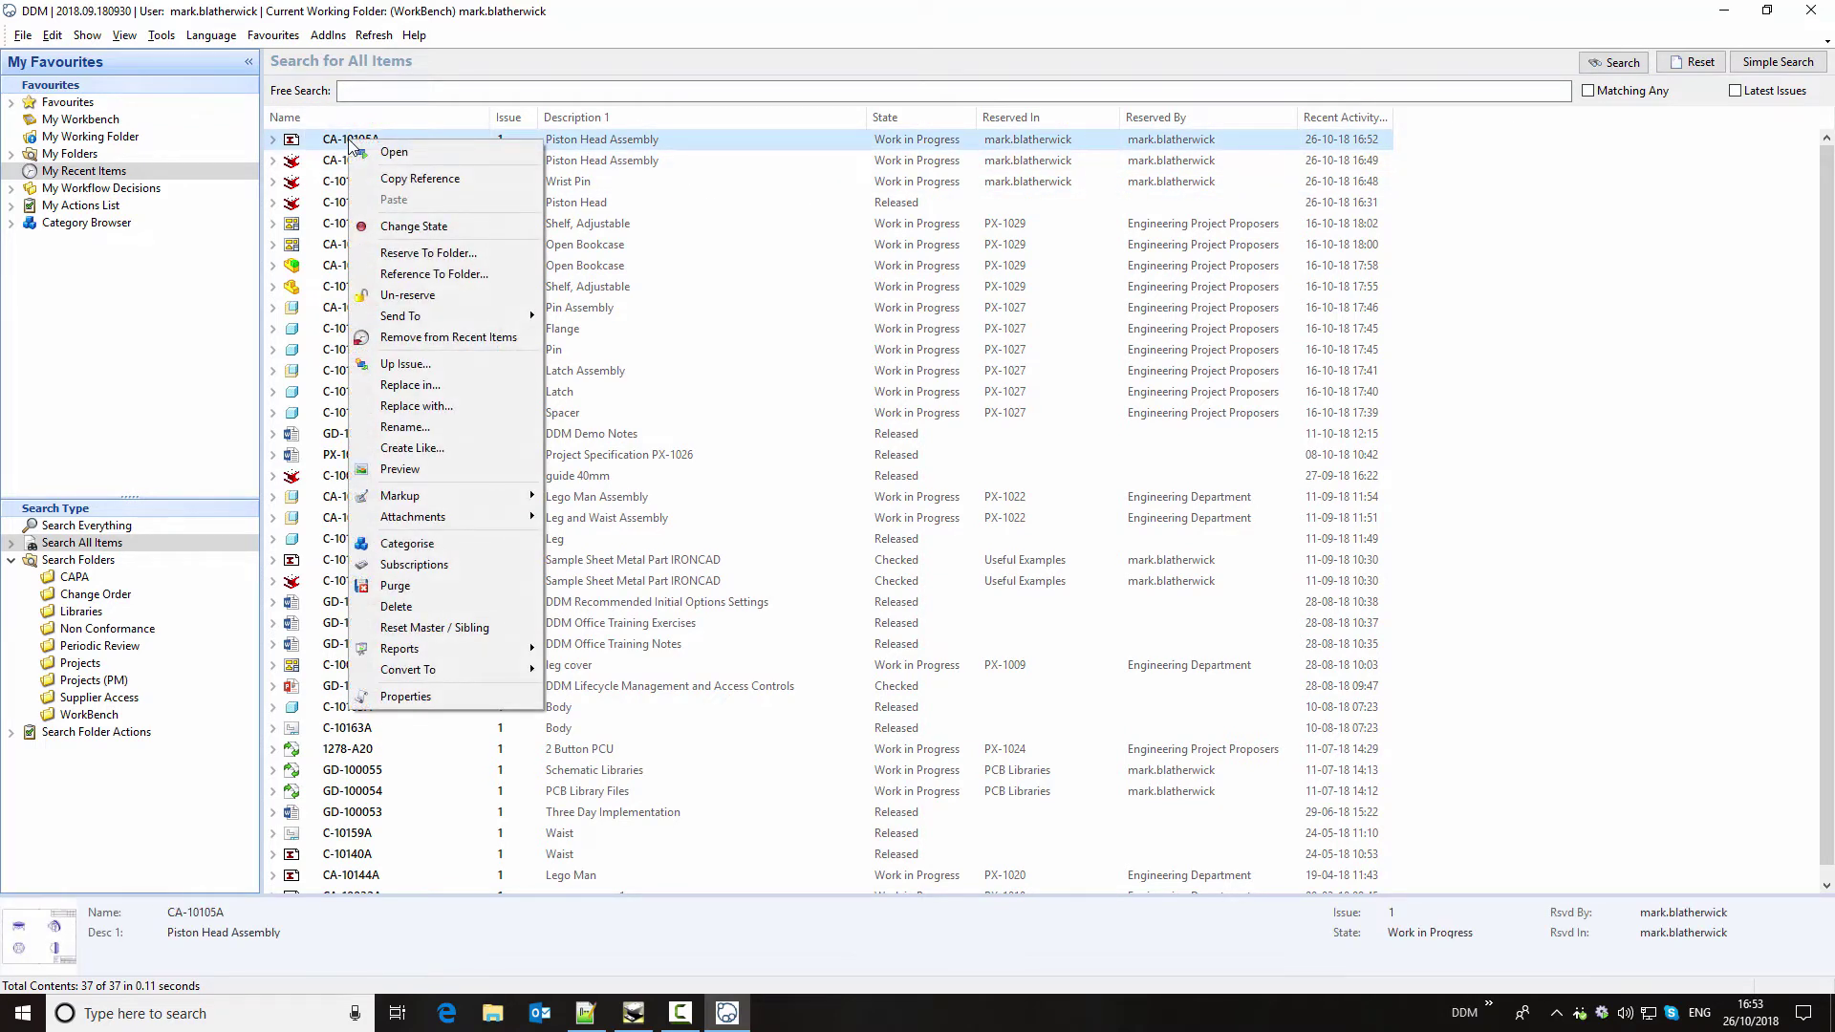
click(417, 228)
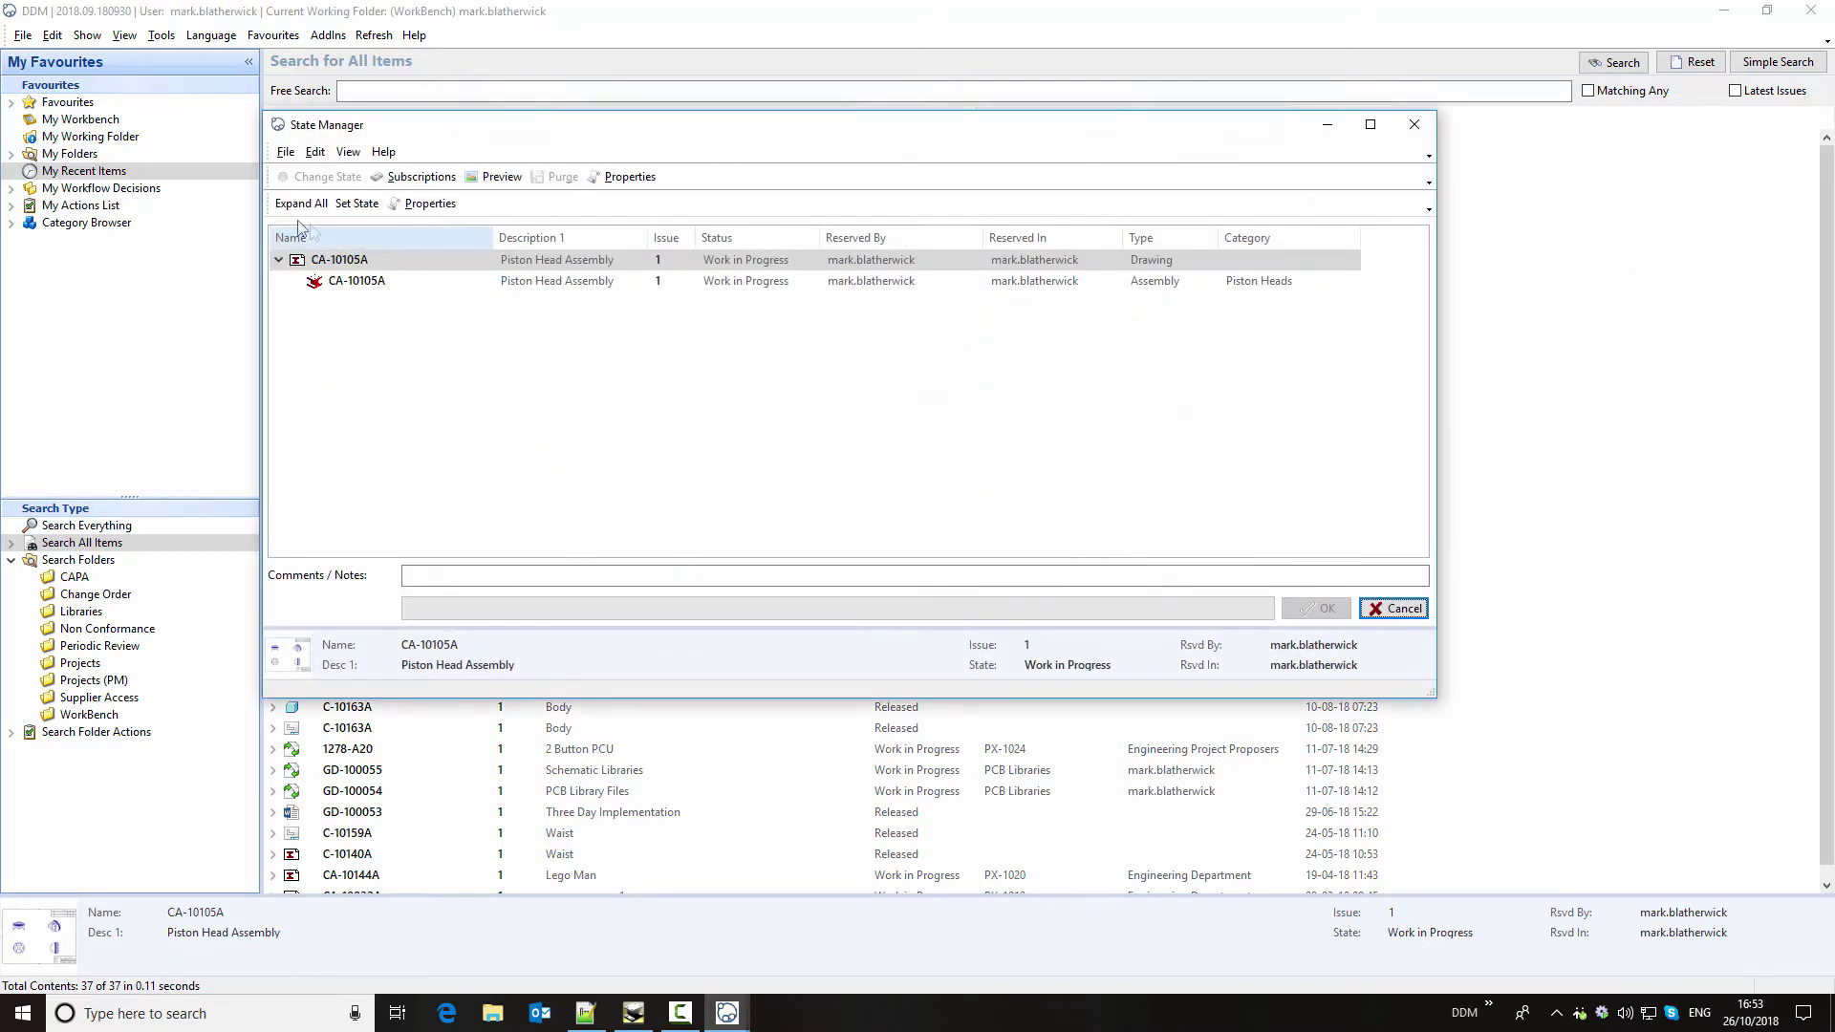
click(301, 203)
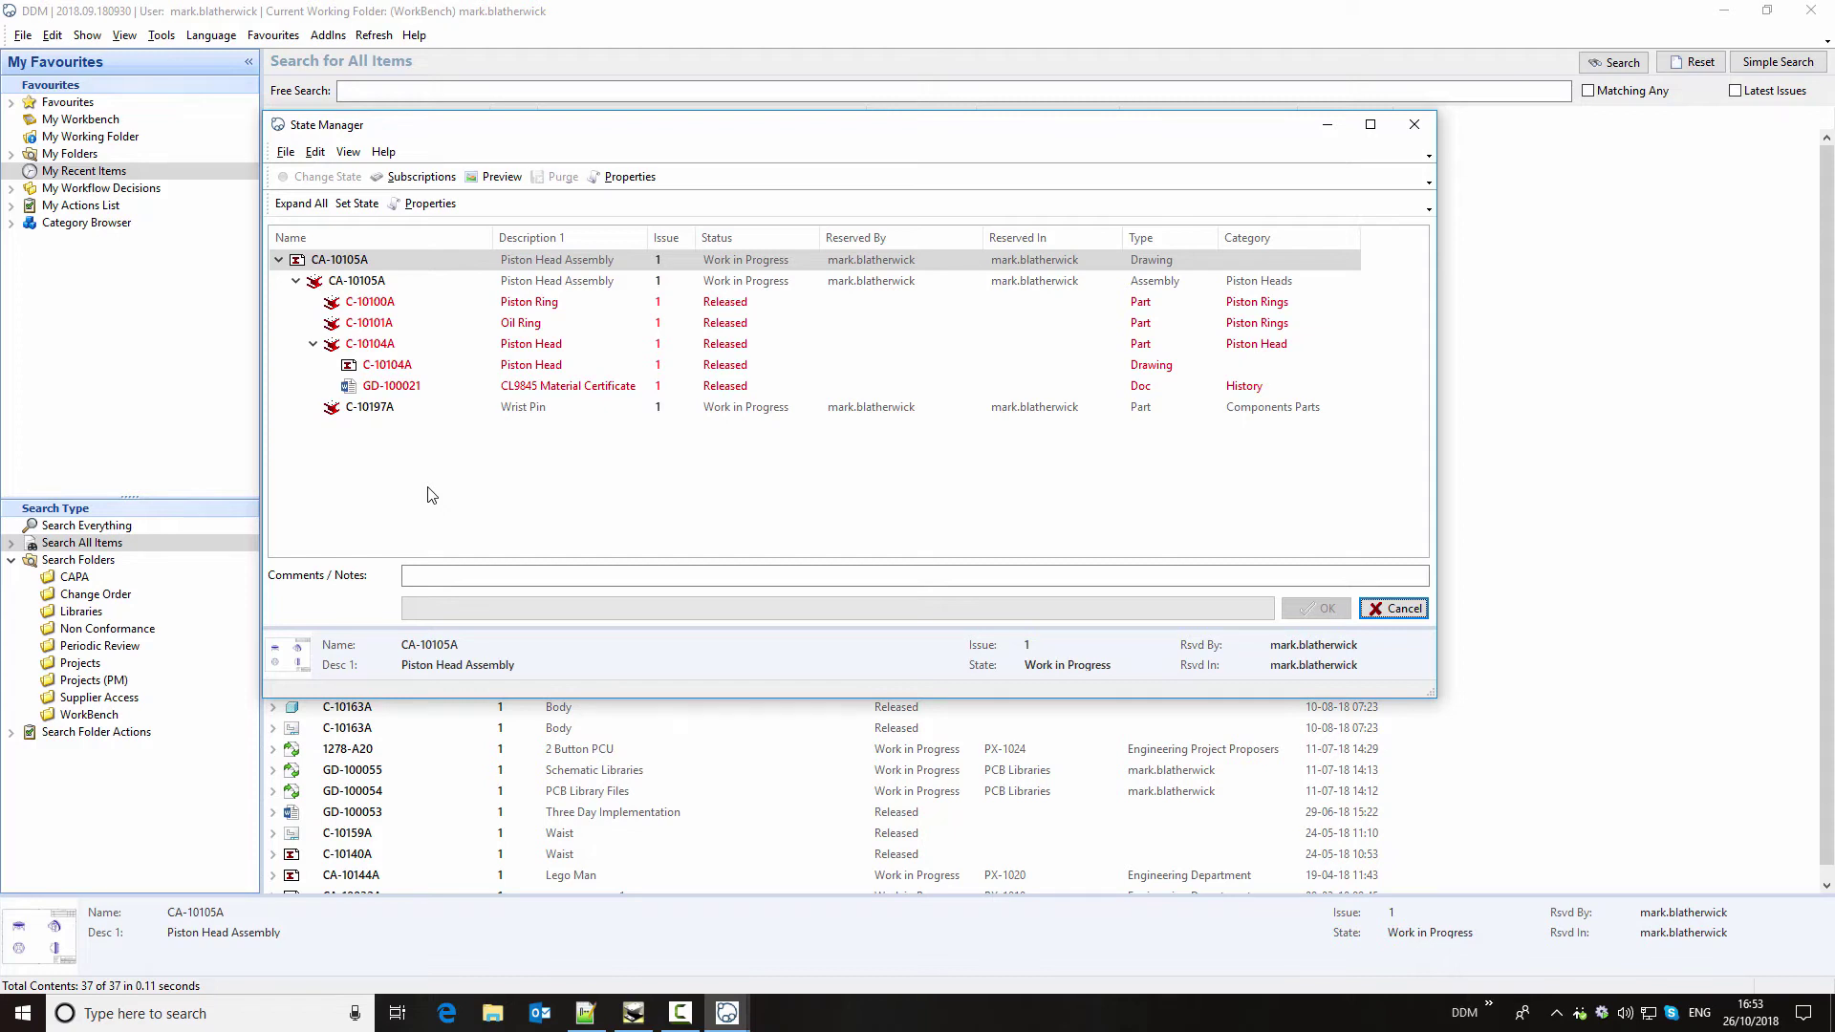
shift+click(435, 282)
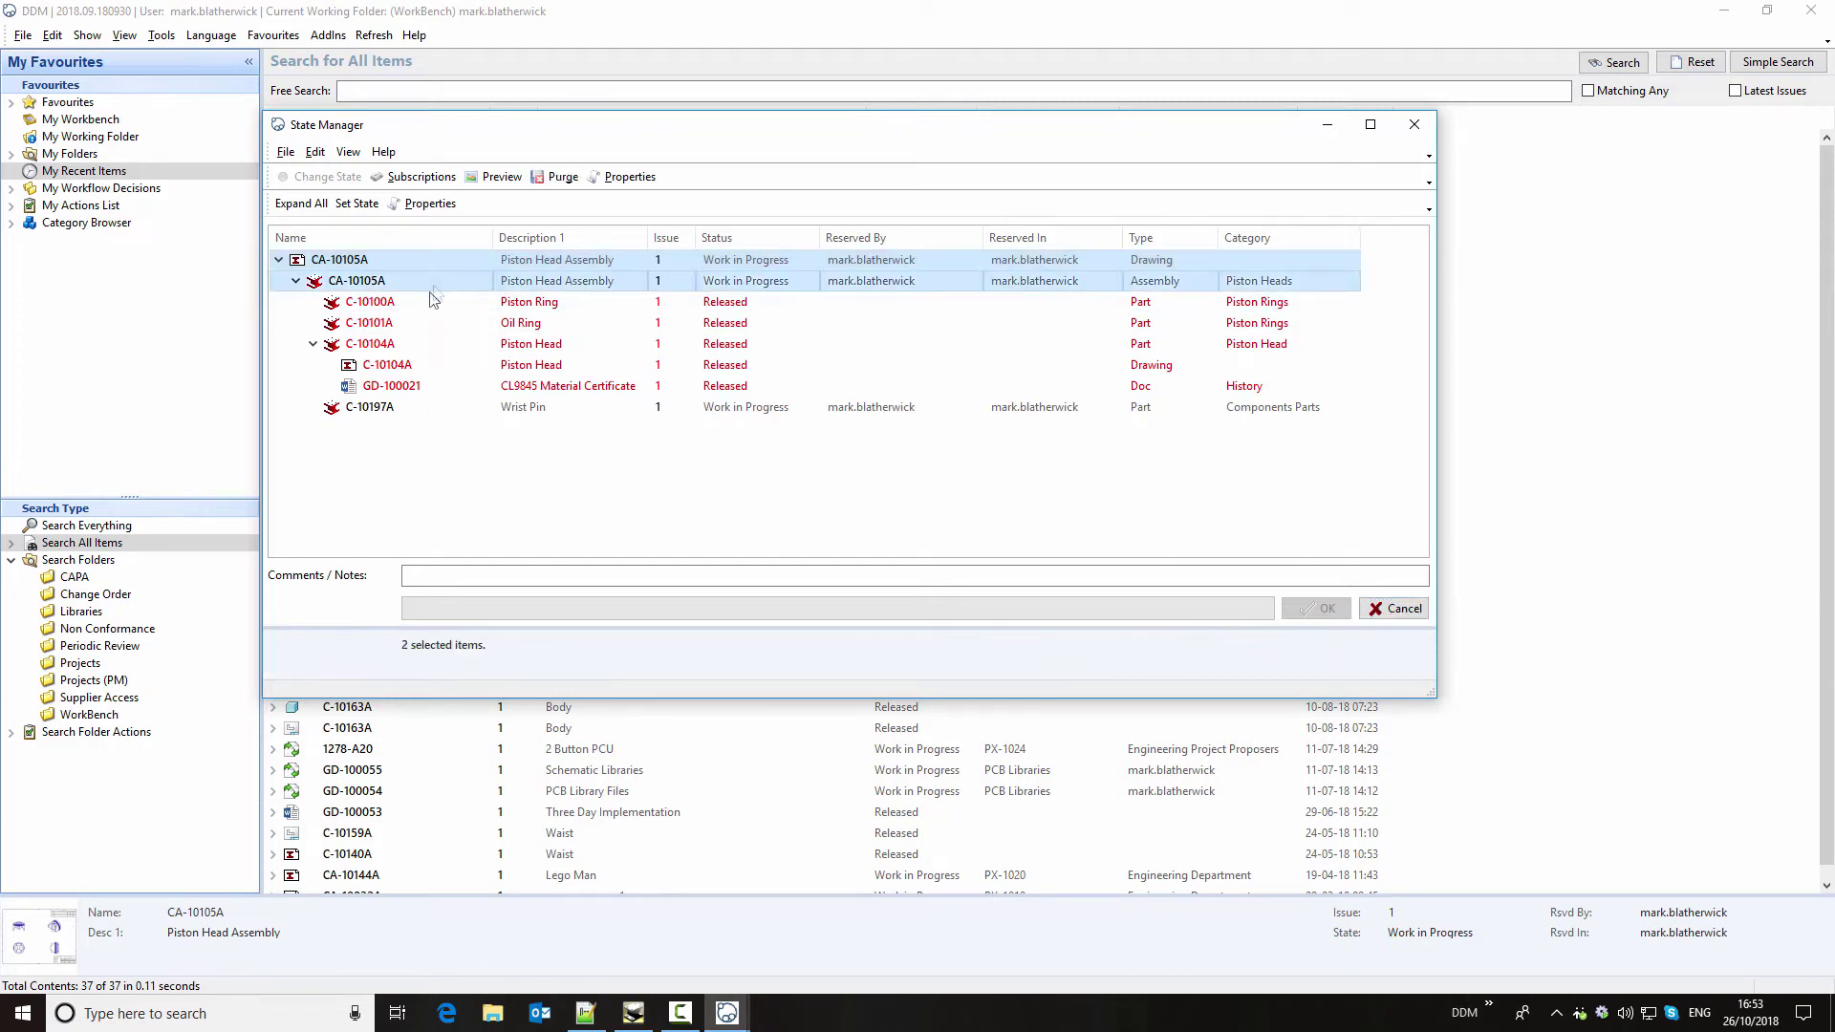
ctrl+click(550, 413)
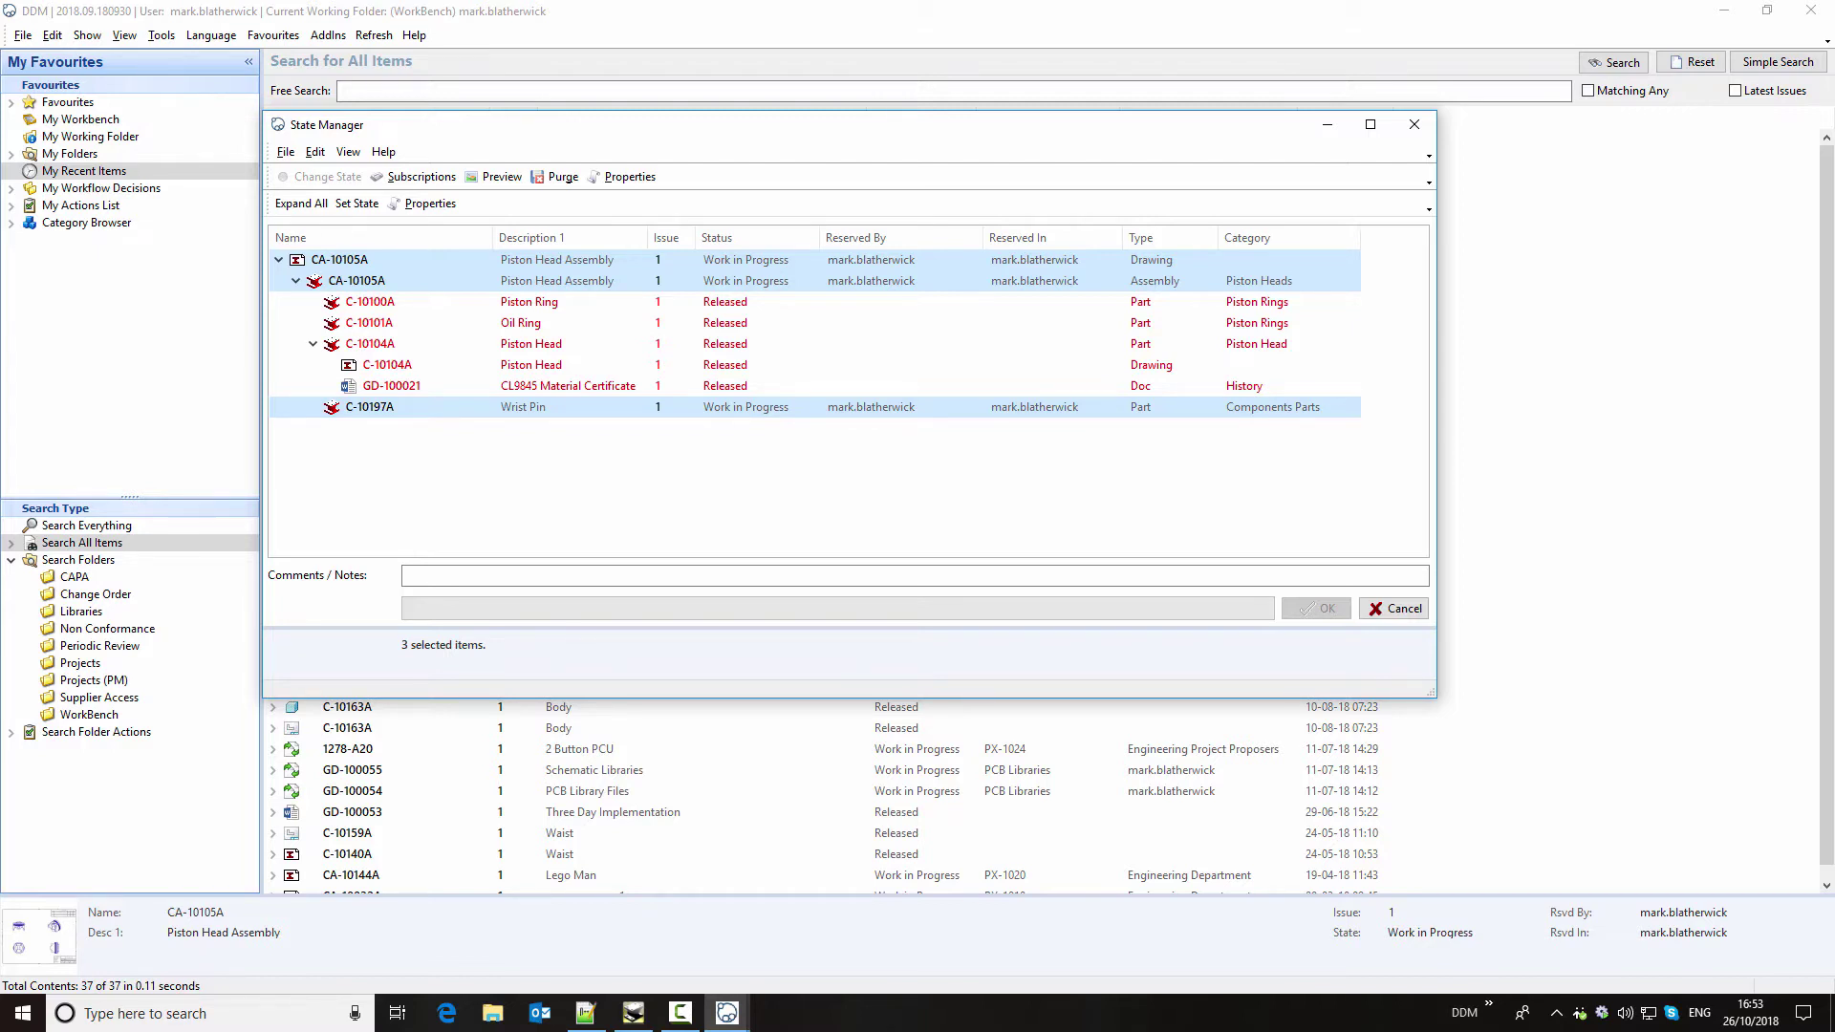
- Set the three items to Released with the comment 'First release for production'
key(Tab)
text(First release for production)
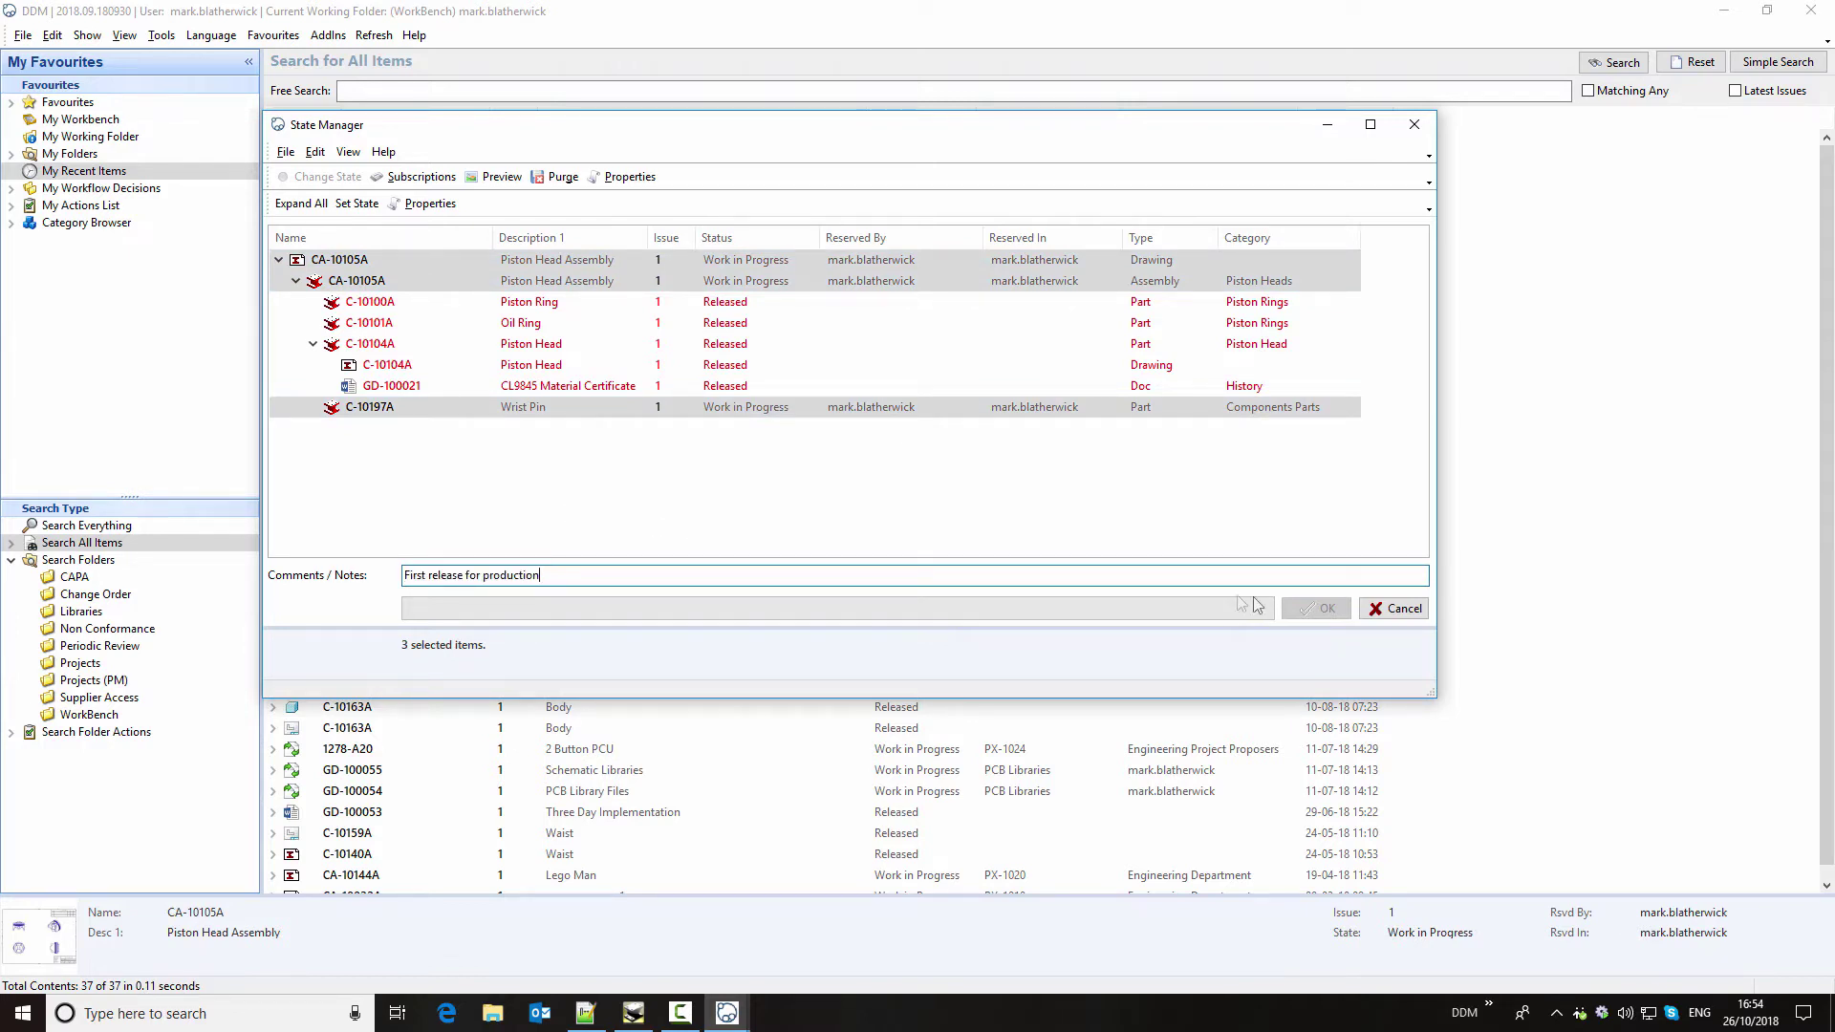
click(360, 209)
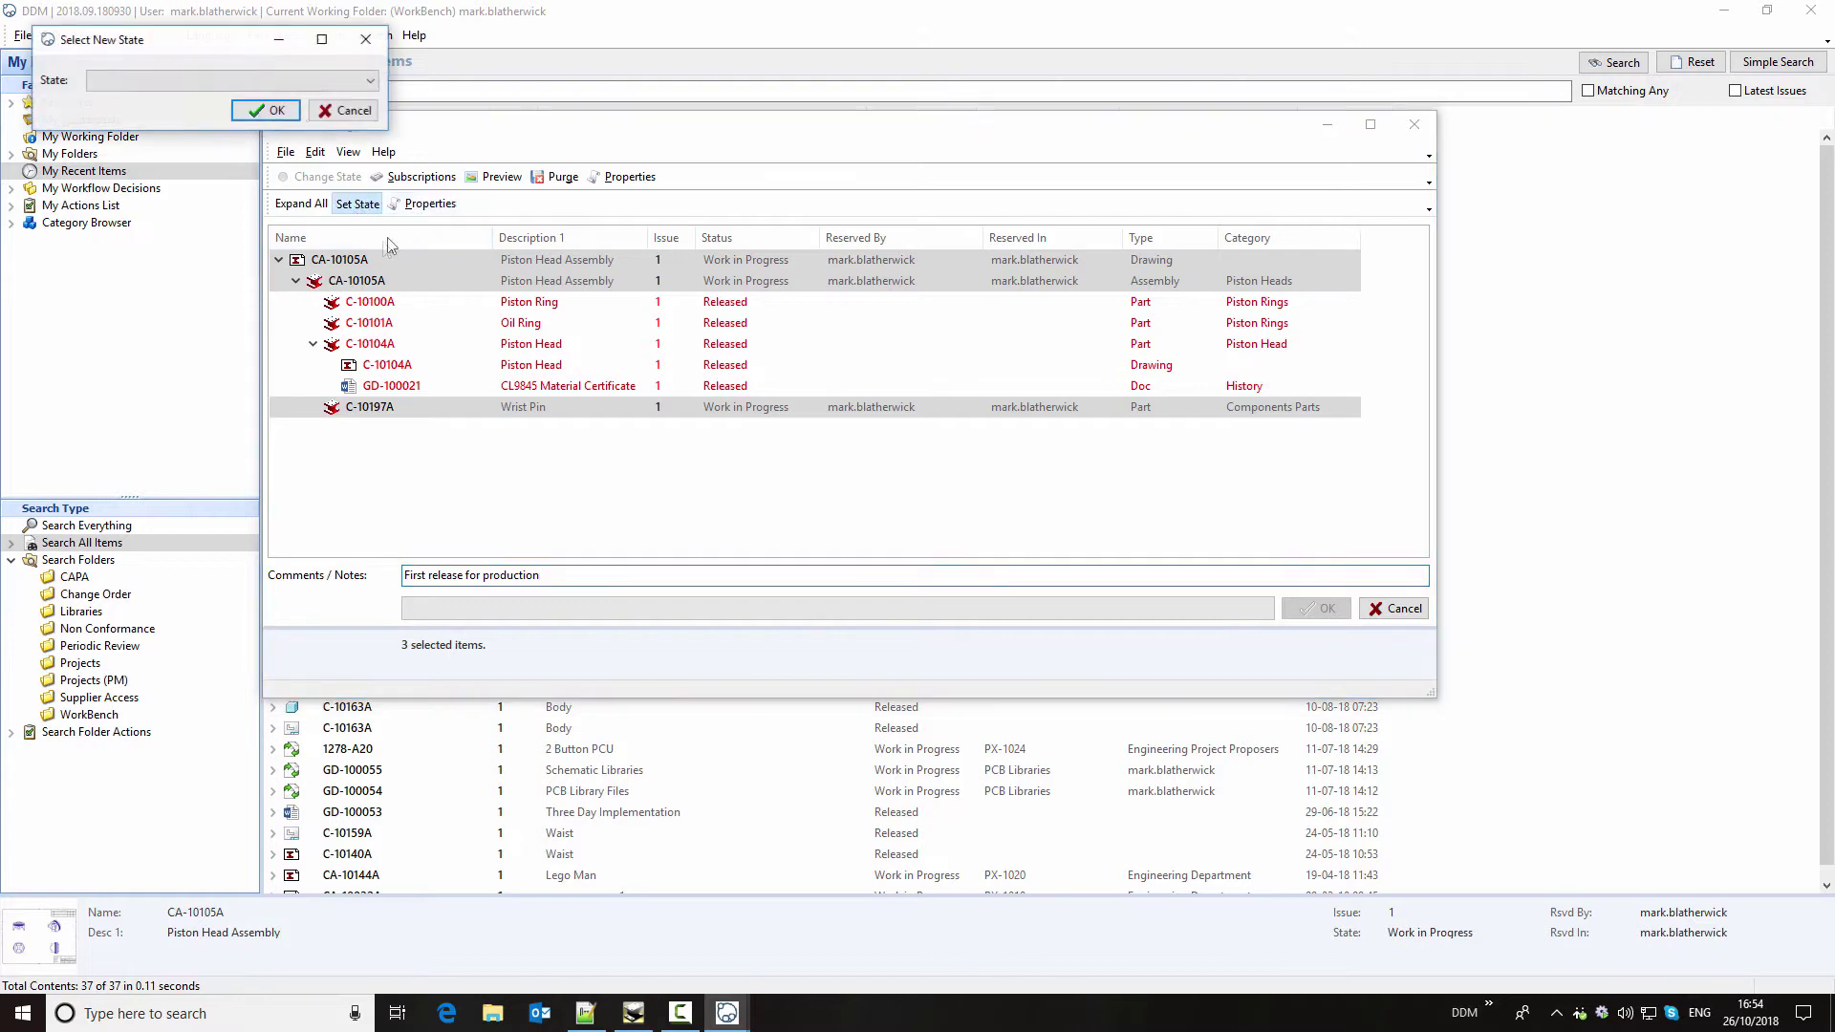
click(287, 82)
click(182, 128)
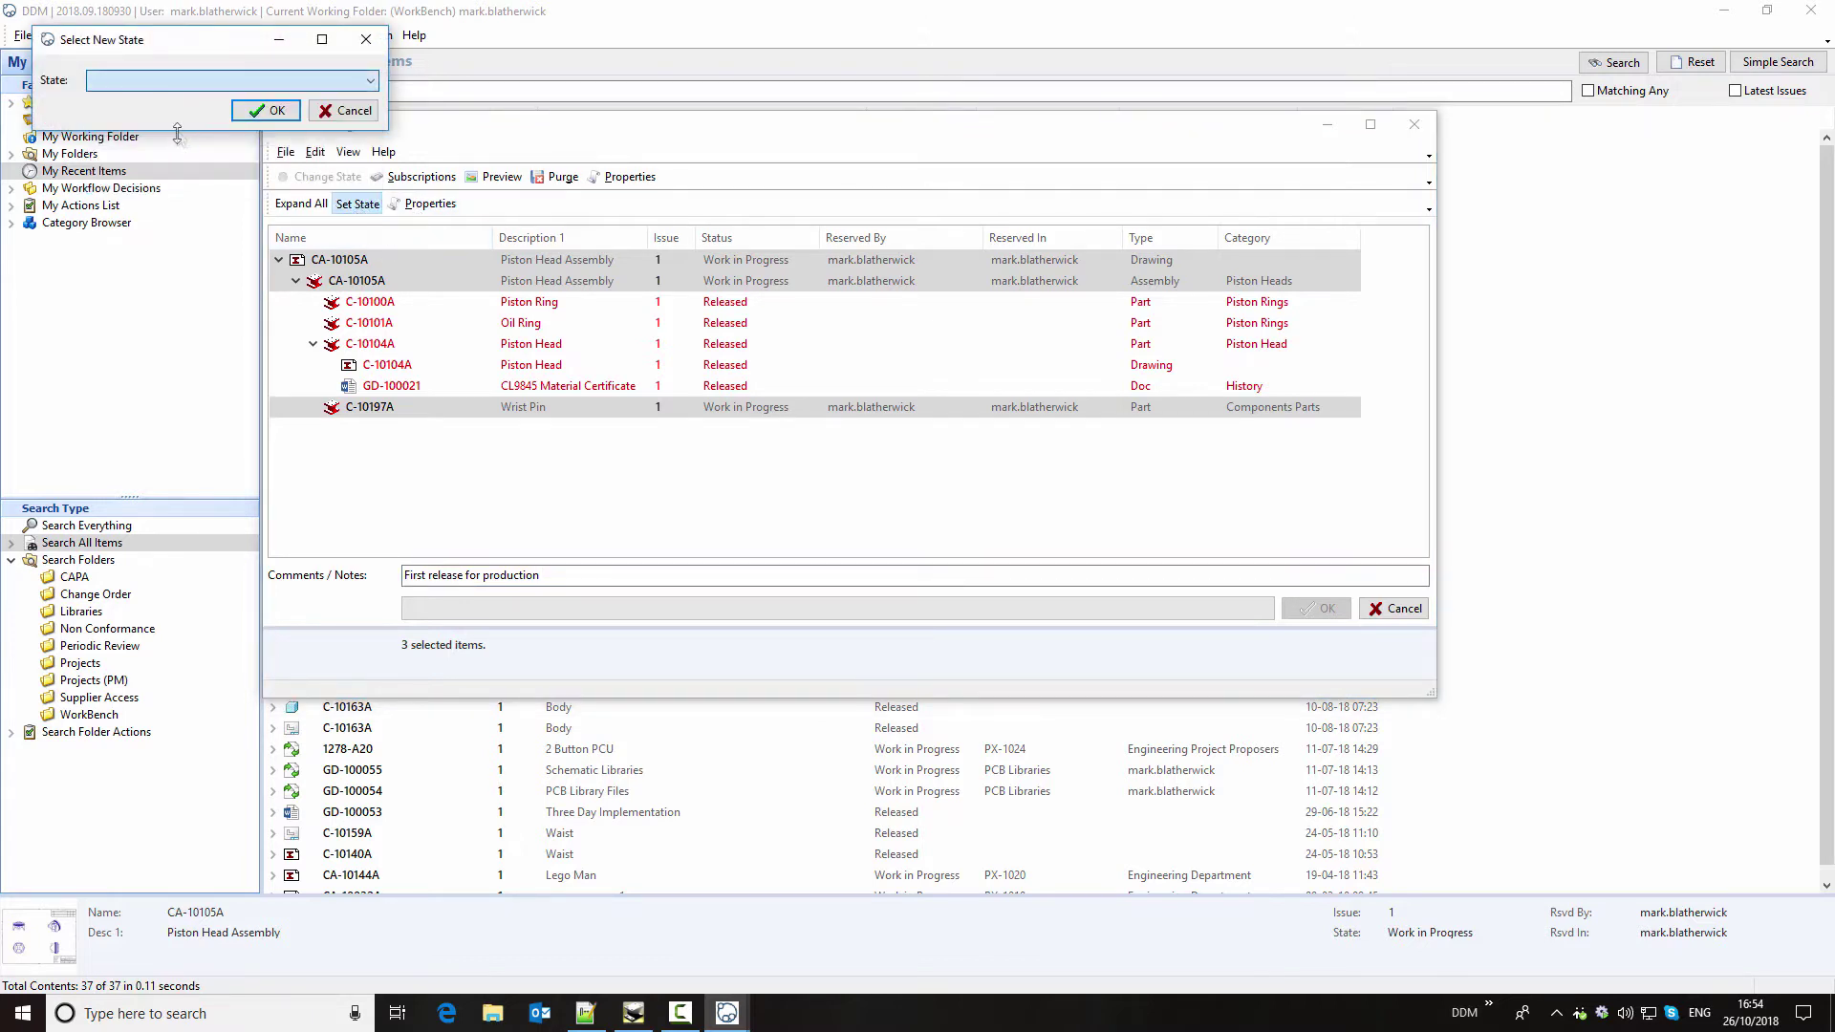
click(267, 106)
click(1317, 608)
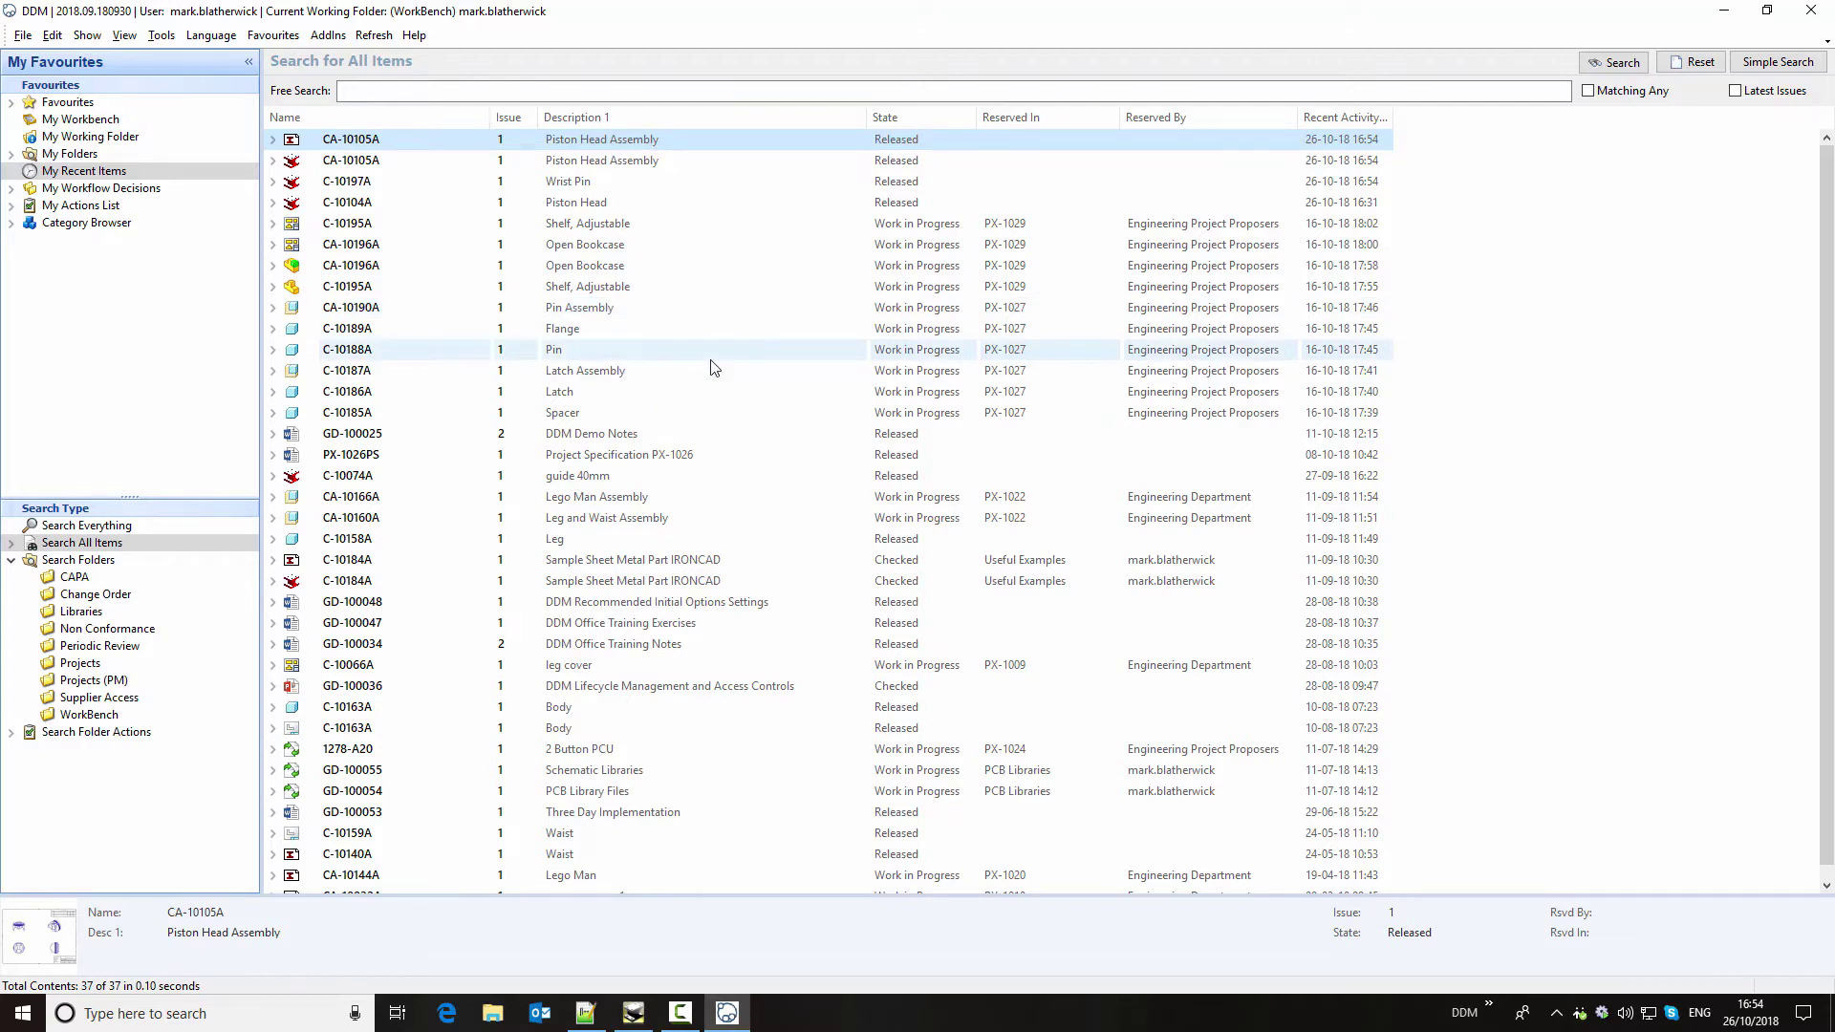
- Load the CA-10105A Piston Head Assembly and its parts from DDM into IRONCAD
click(382, 163)
double_click(382, 162)
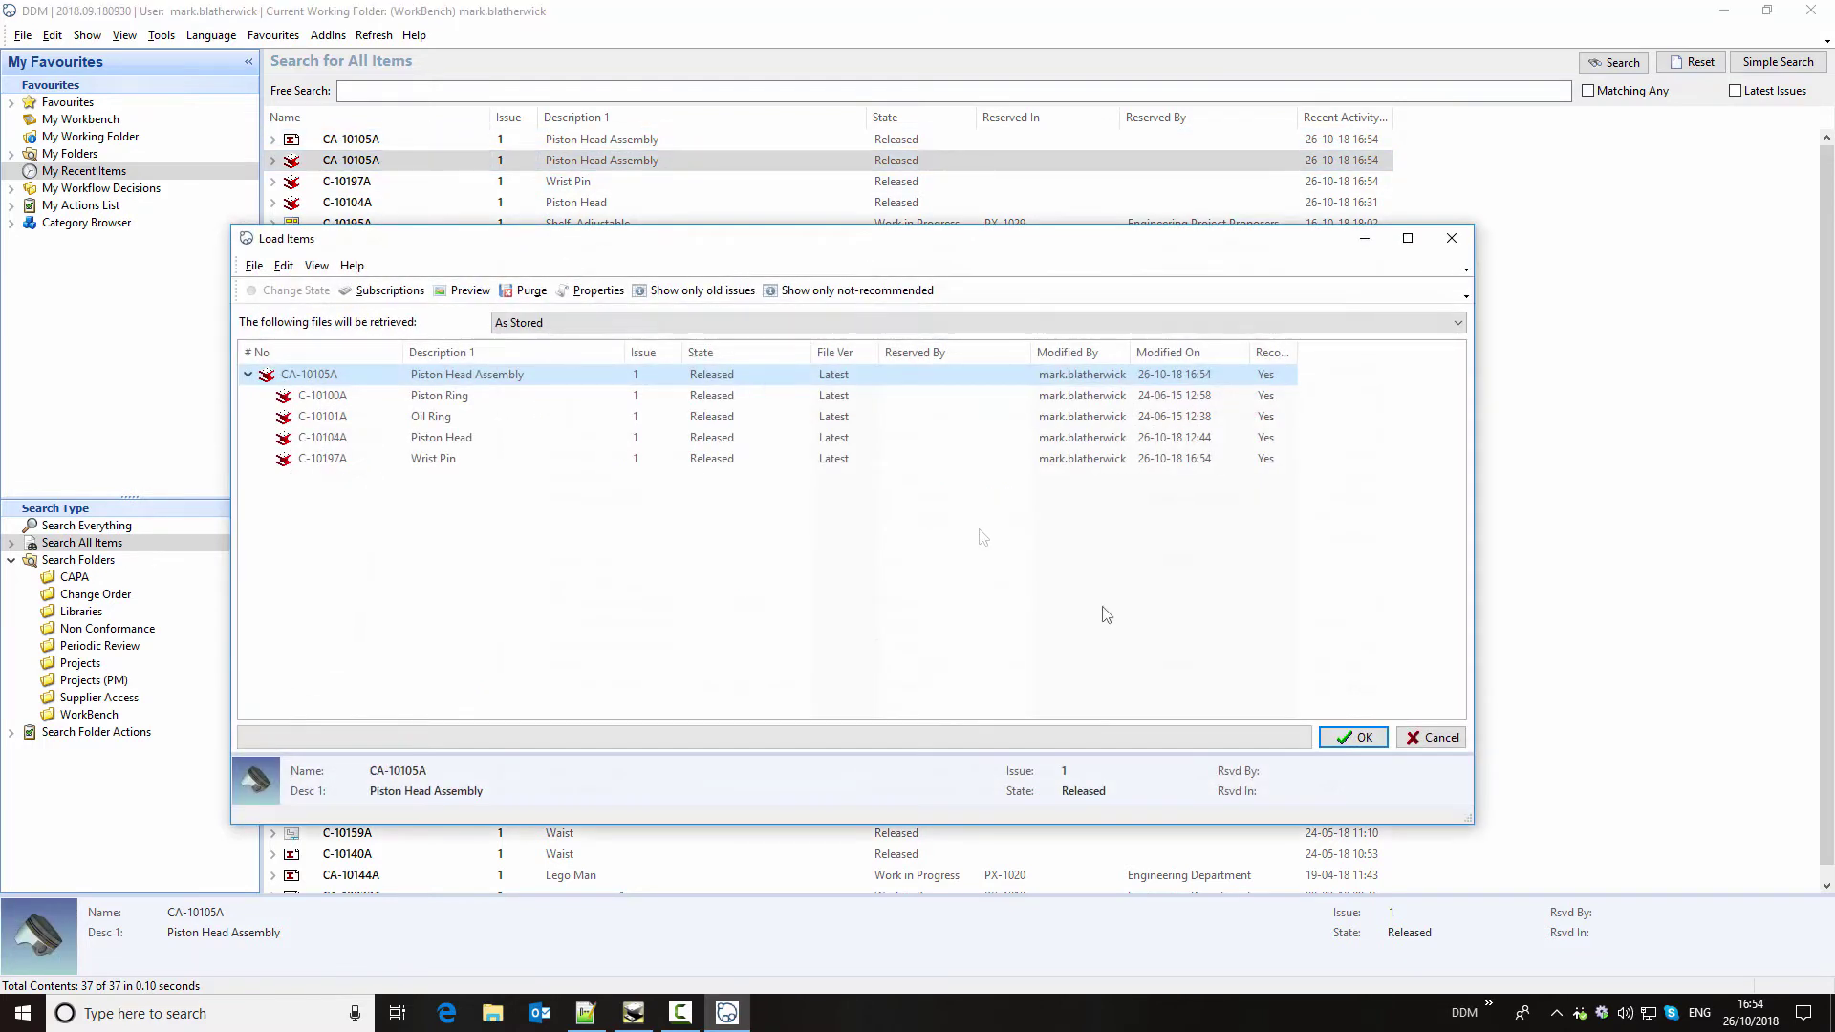
click(1359, 739)
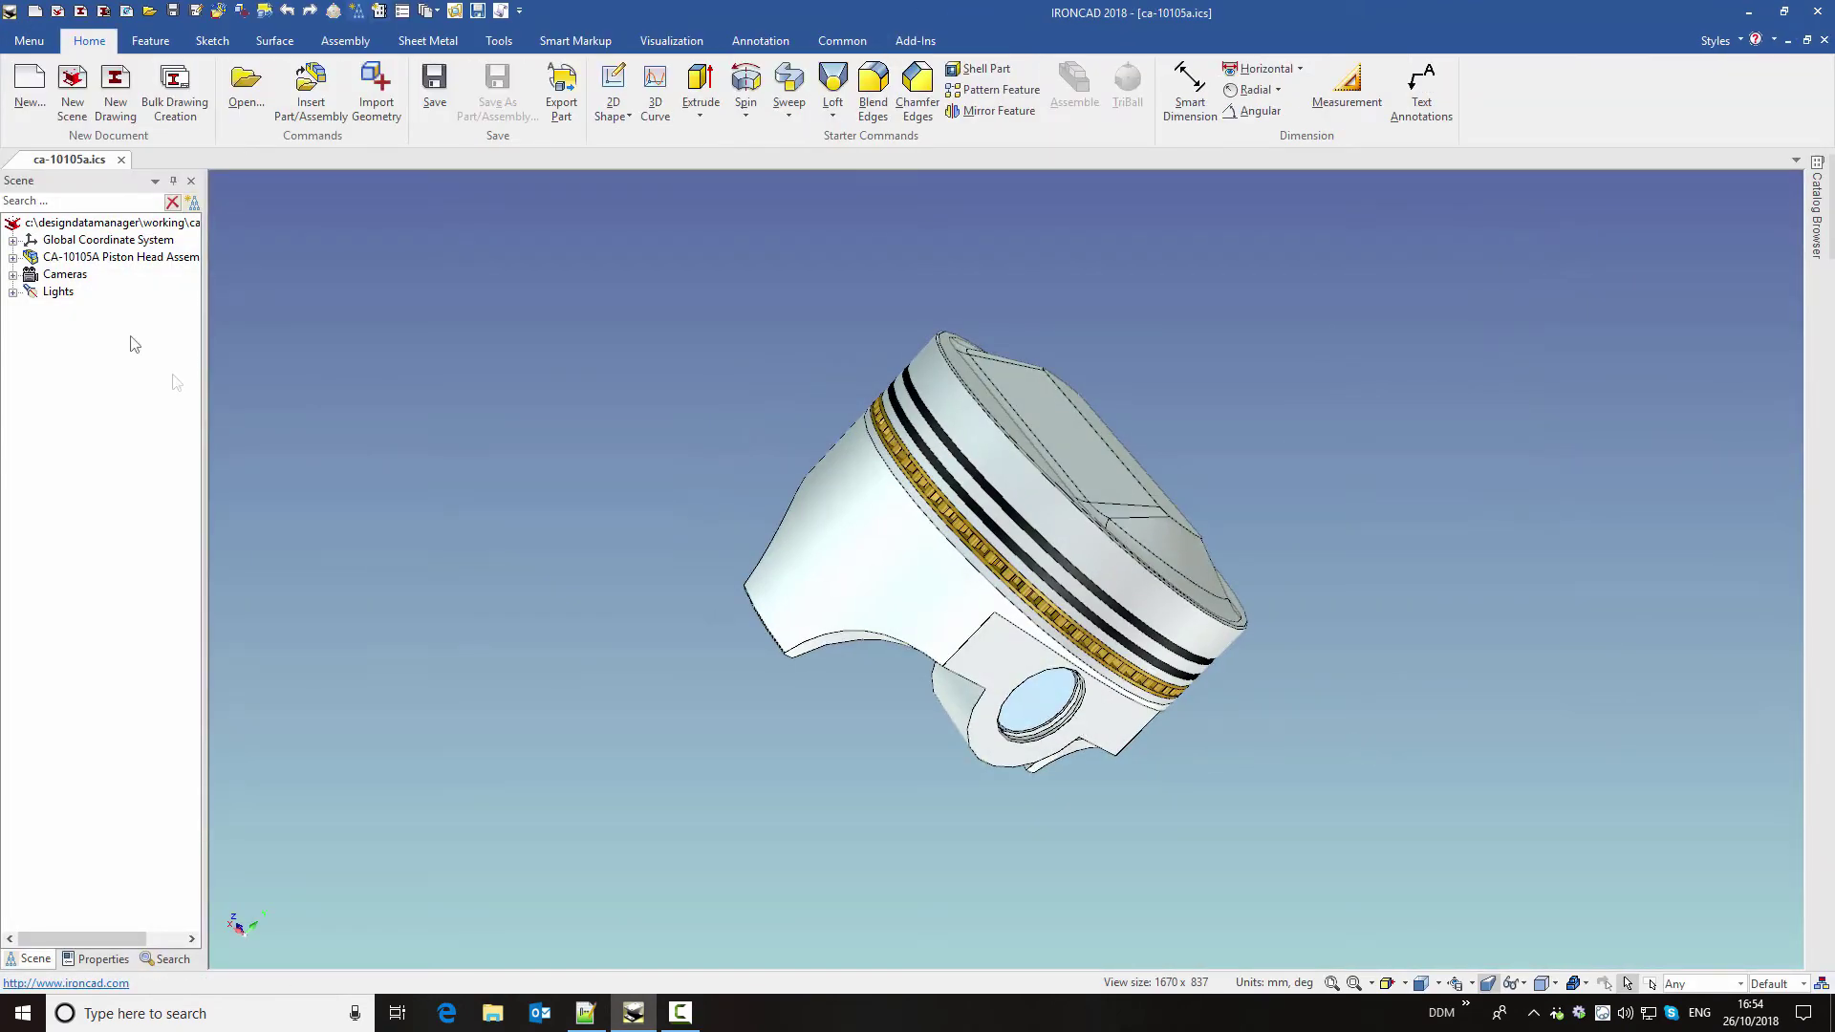
- Open the C-10197A Wrist Pin from the assembly's Scene Browser as a separate document
click(14, 257)
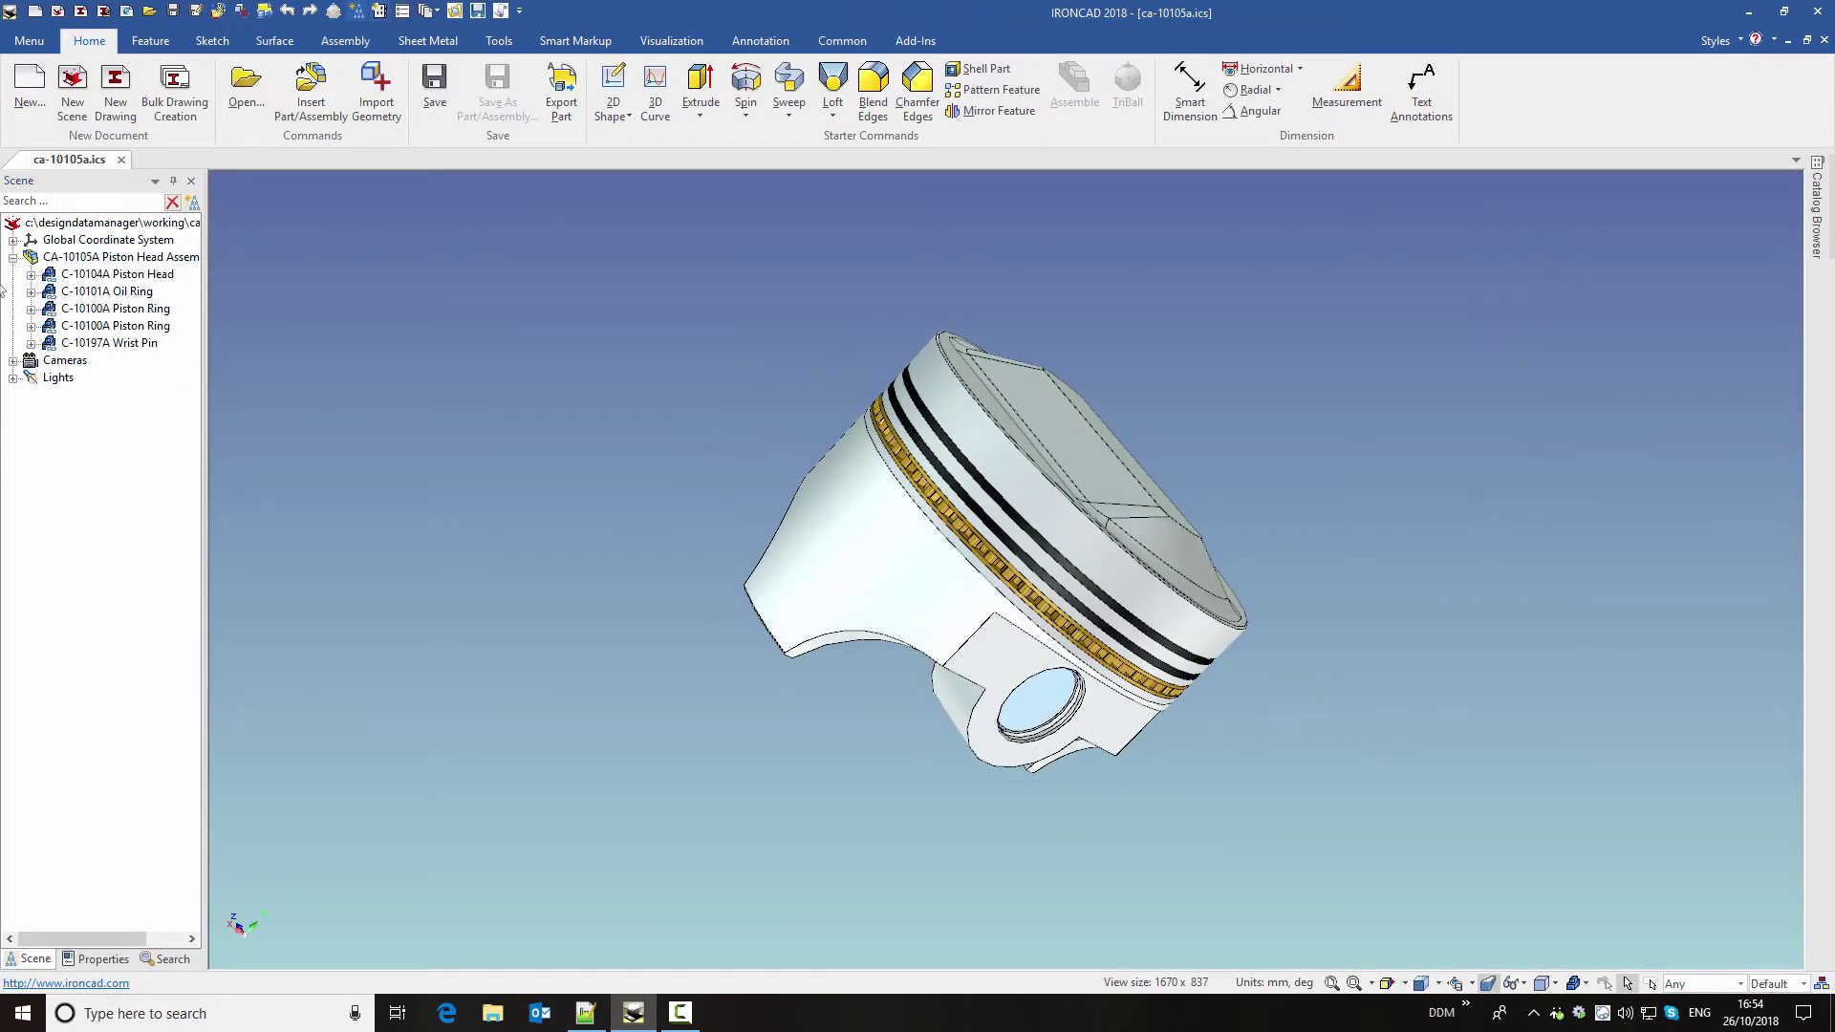
click(117, 346)
right_click(120, 352)
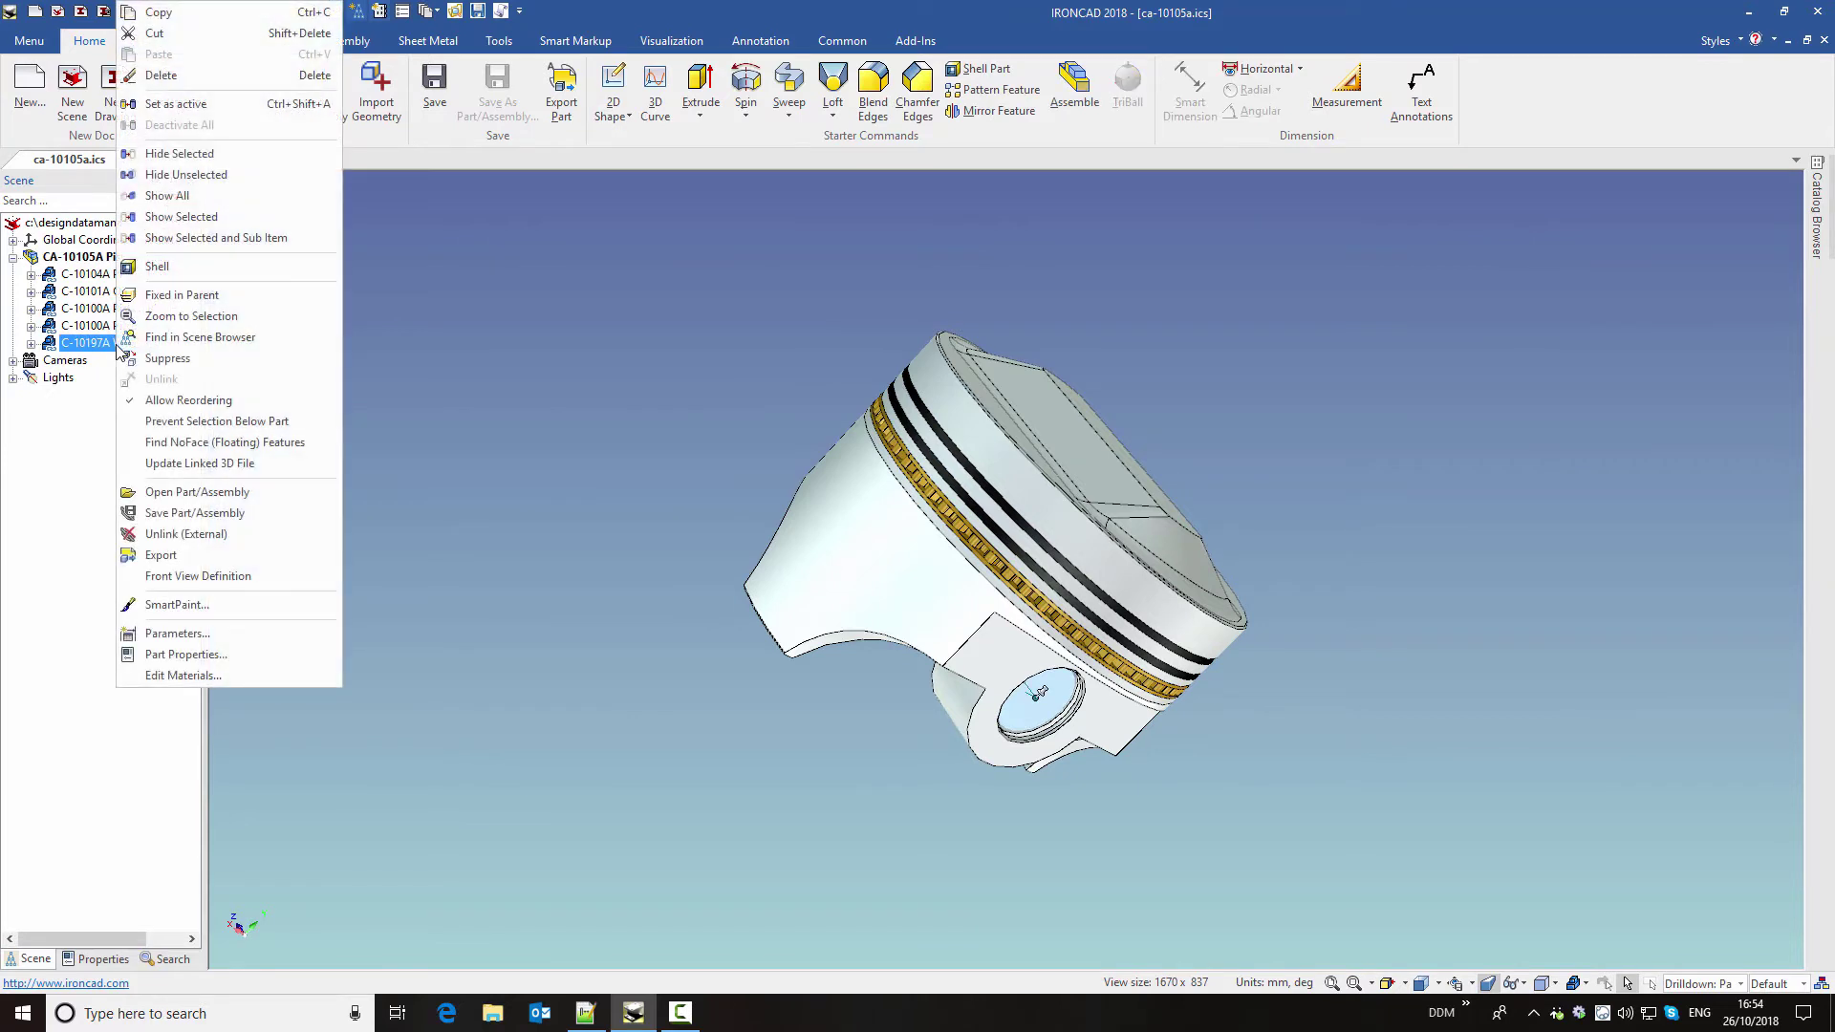
click(197, 491)
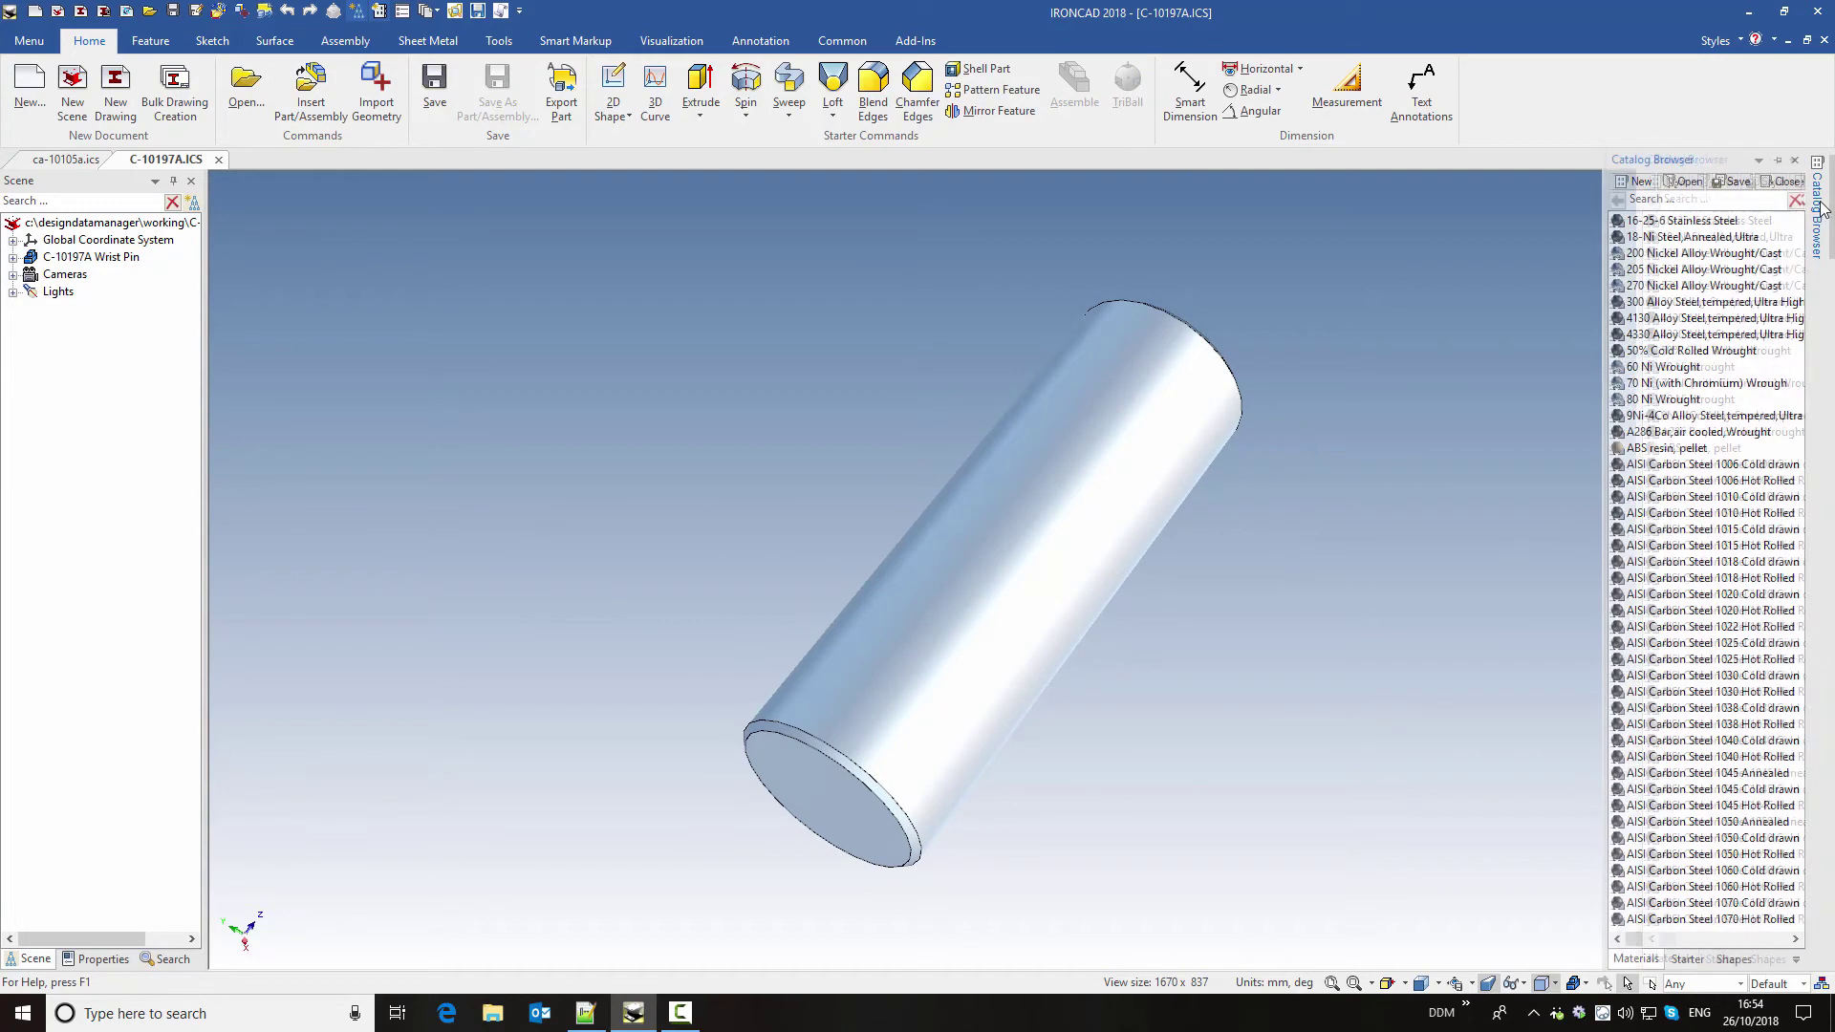
- Review the wrist pin's DDM properties, then attempt a PDM Integrator save of the released part
middle_drag(1068, 713, 1324, 619)
middle_drag(1131, 593, 995, 827)
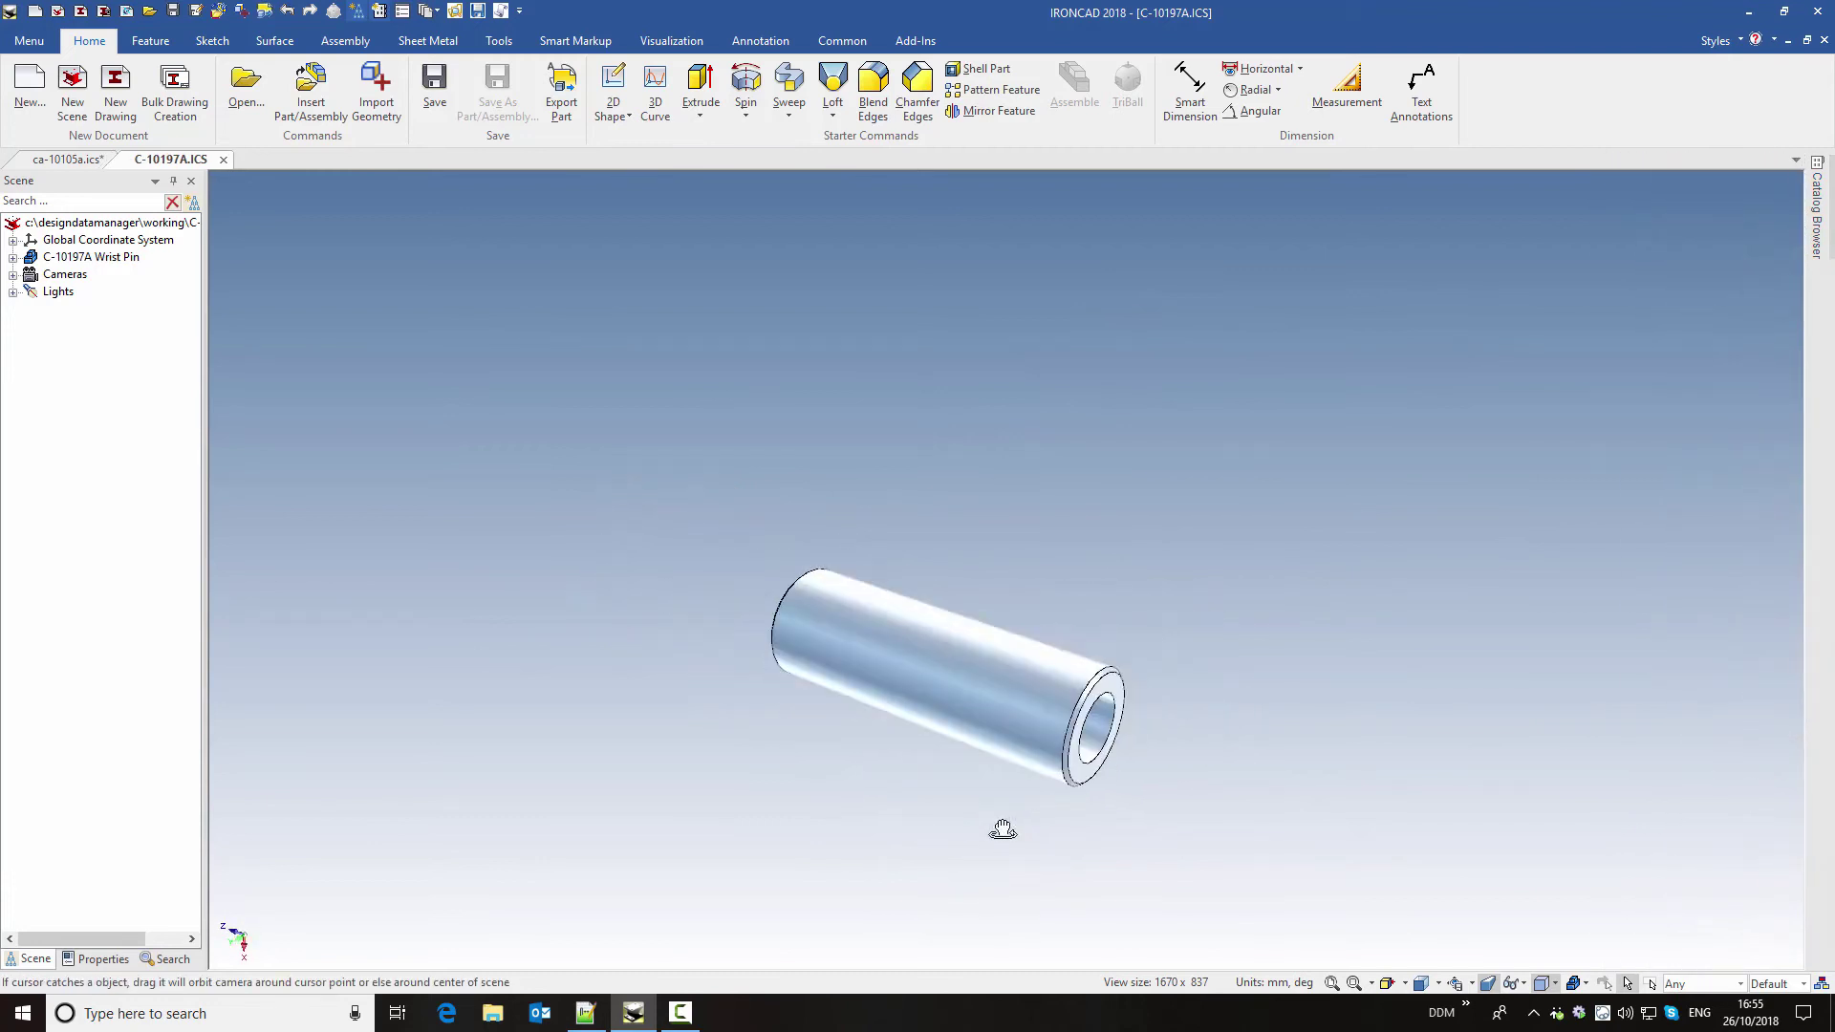
click(1332, 979)
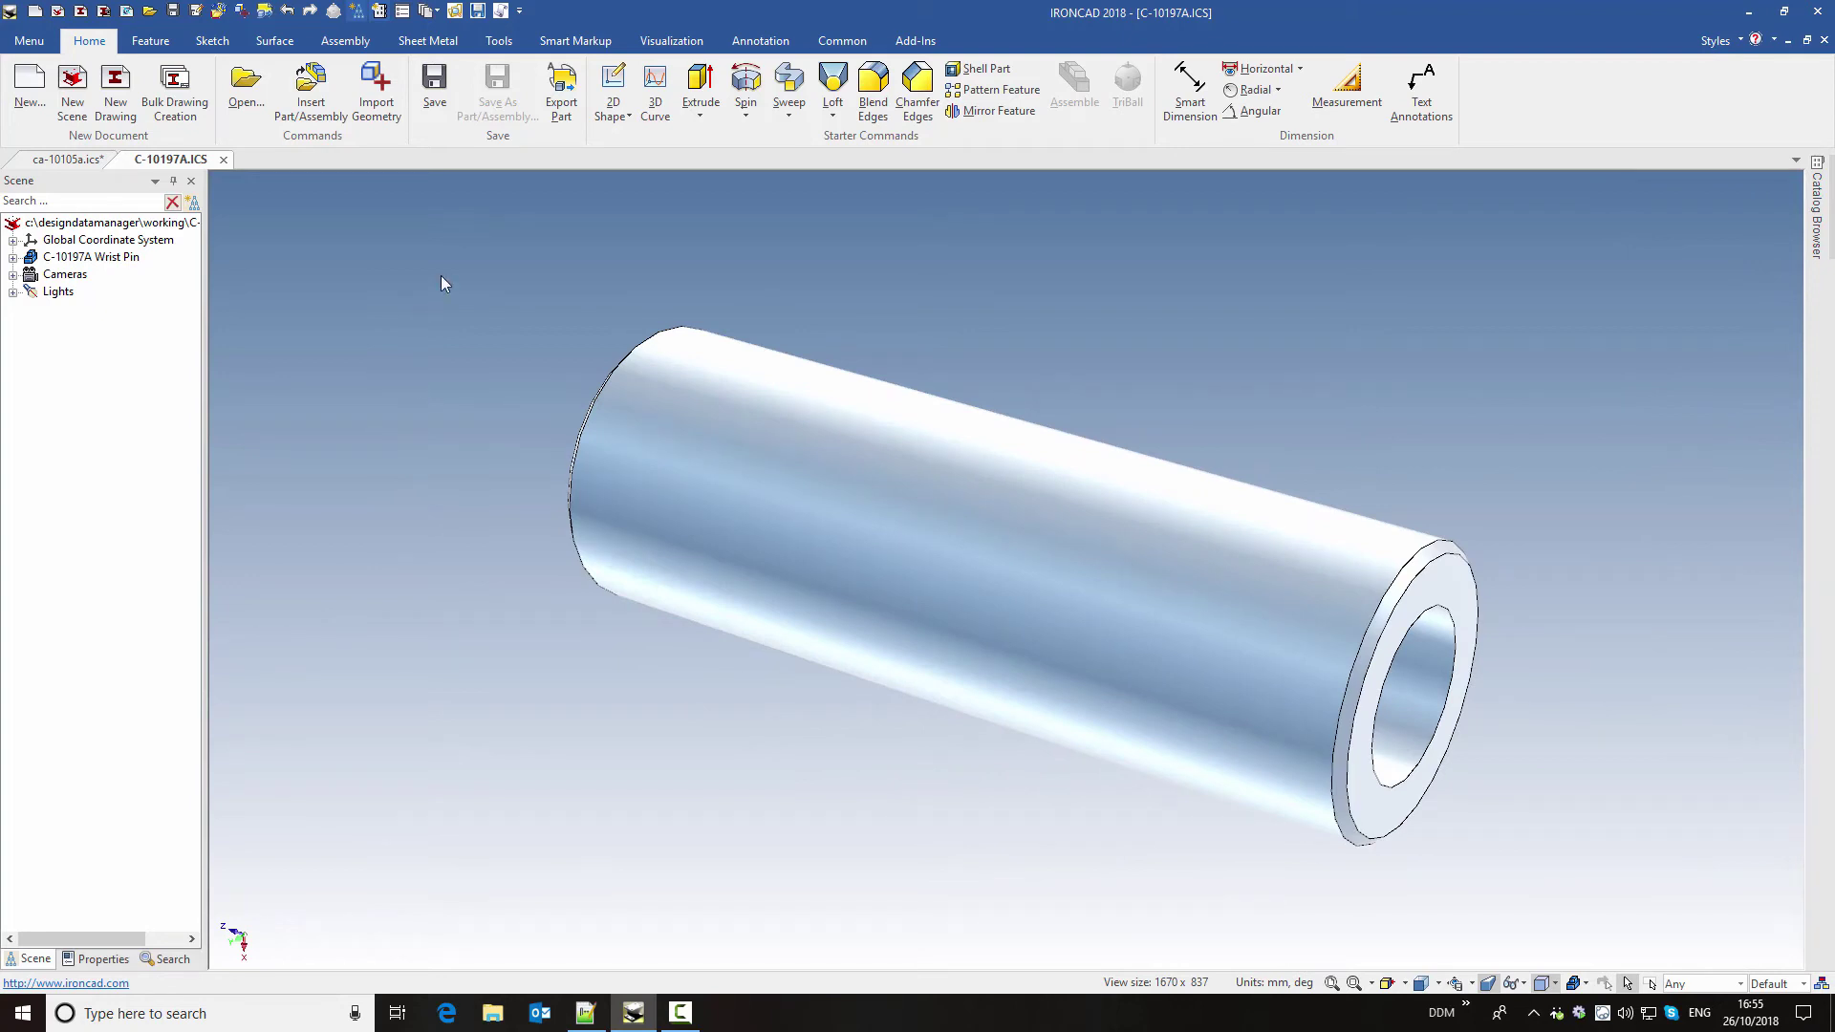
click(912, 40)
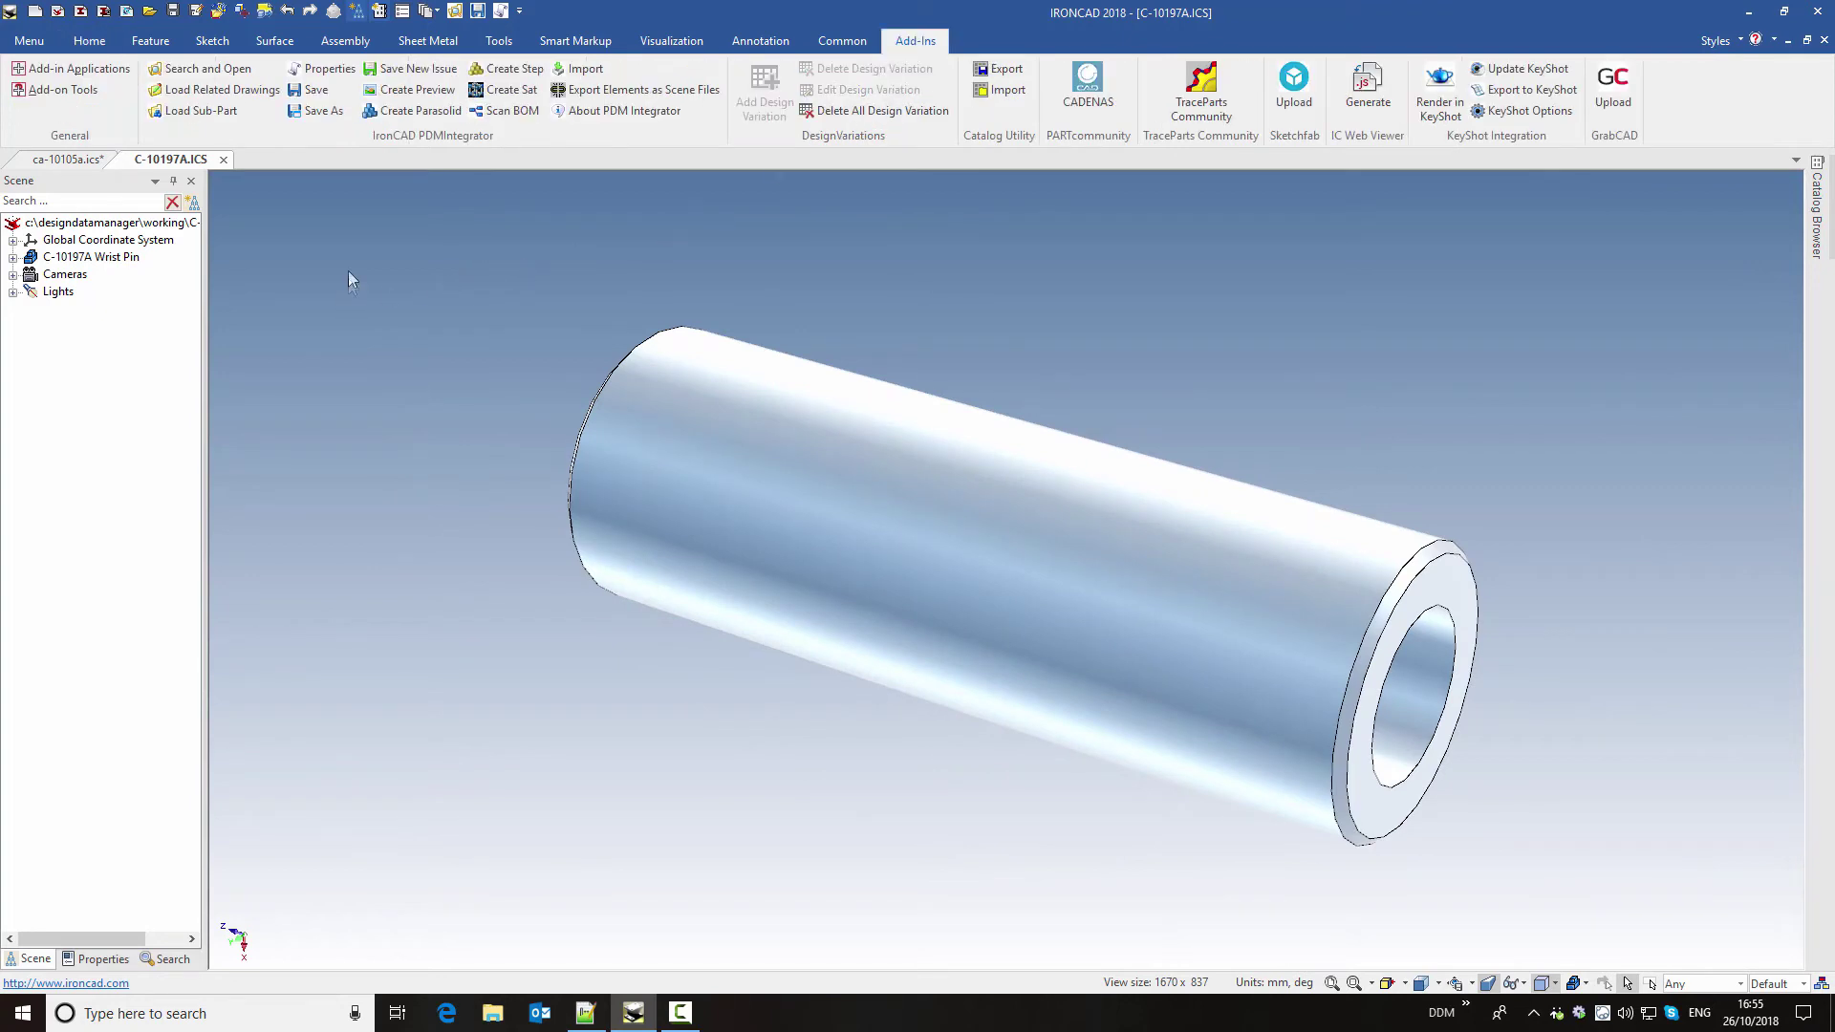
click(322, 68)
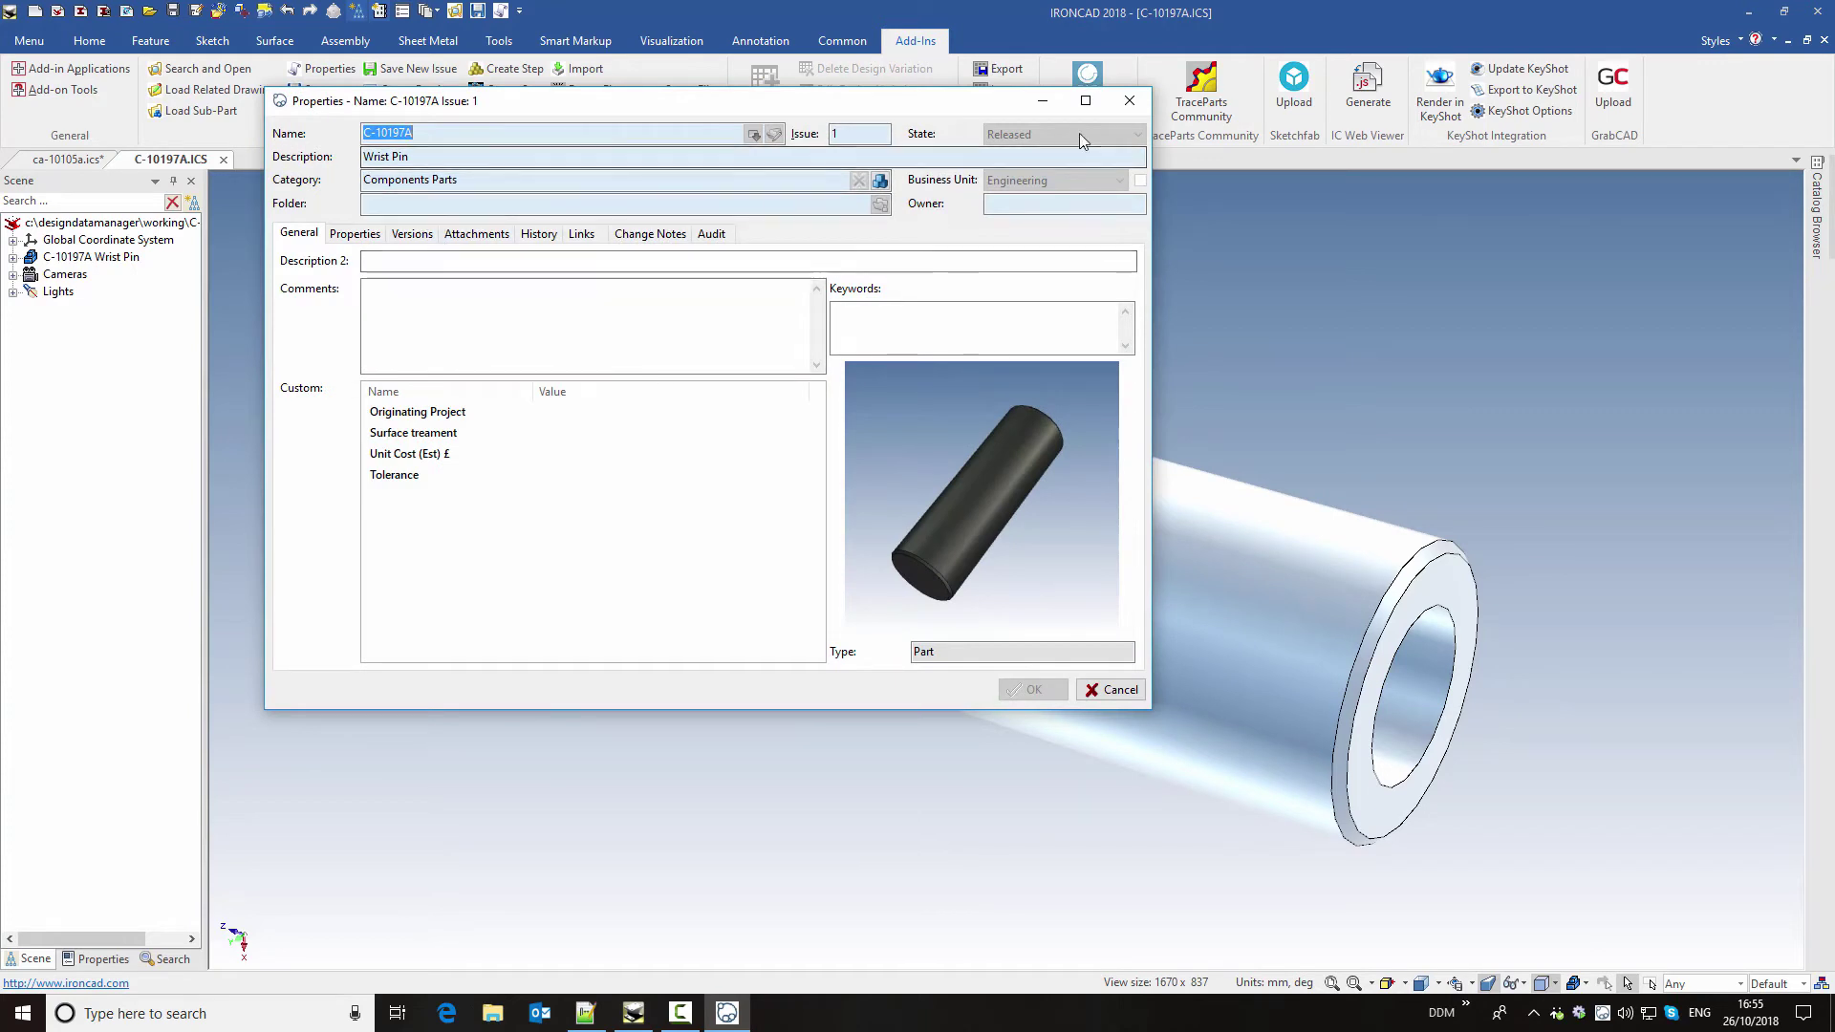
click(1130, 102)
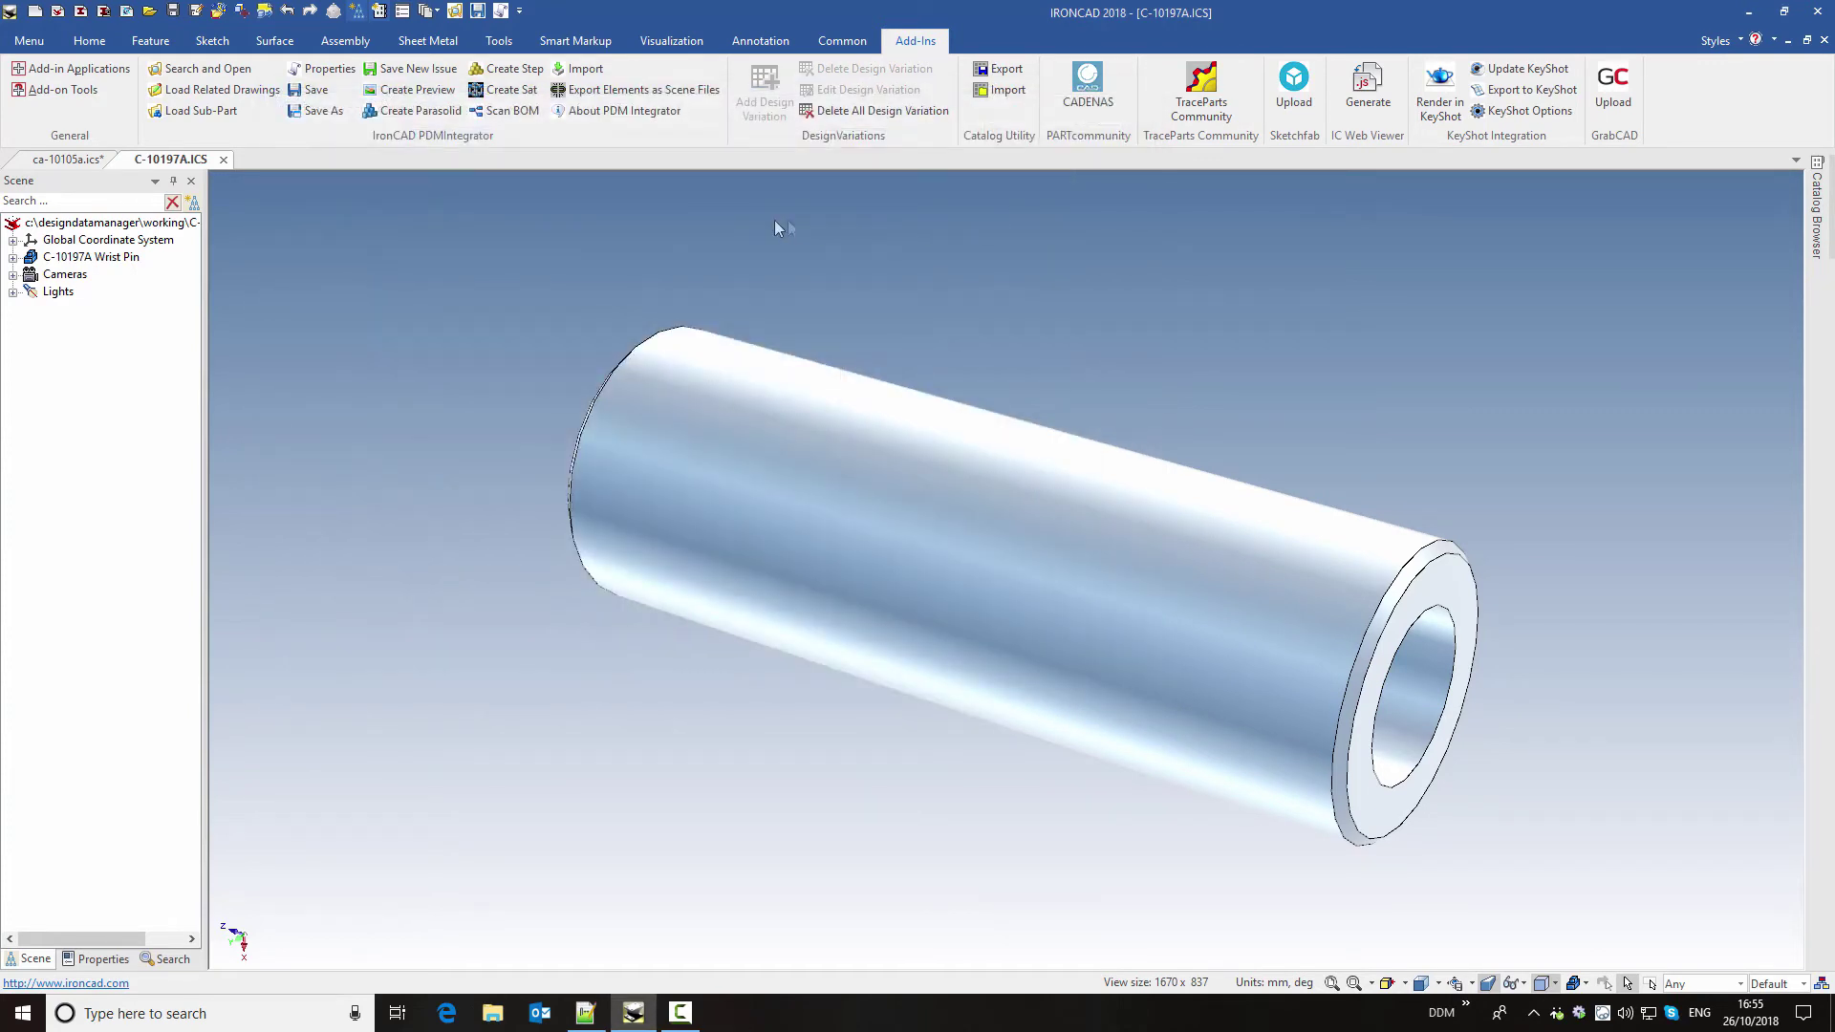
click(310, 89)
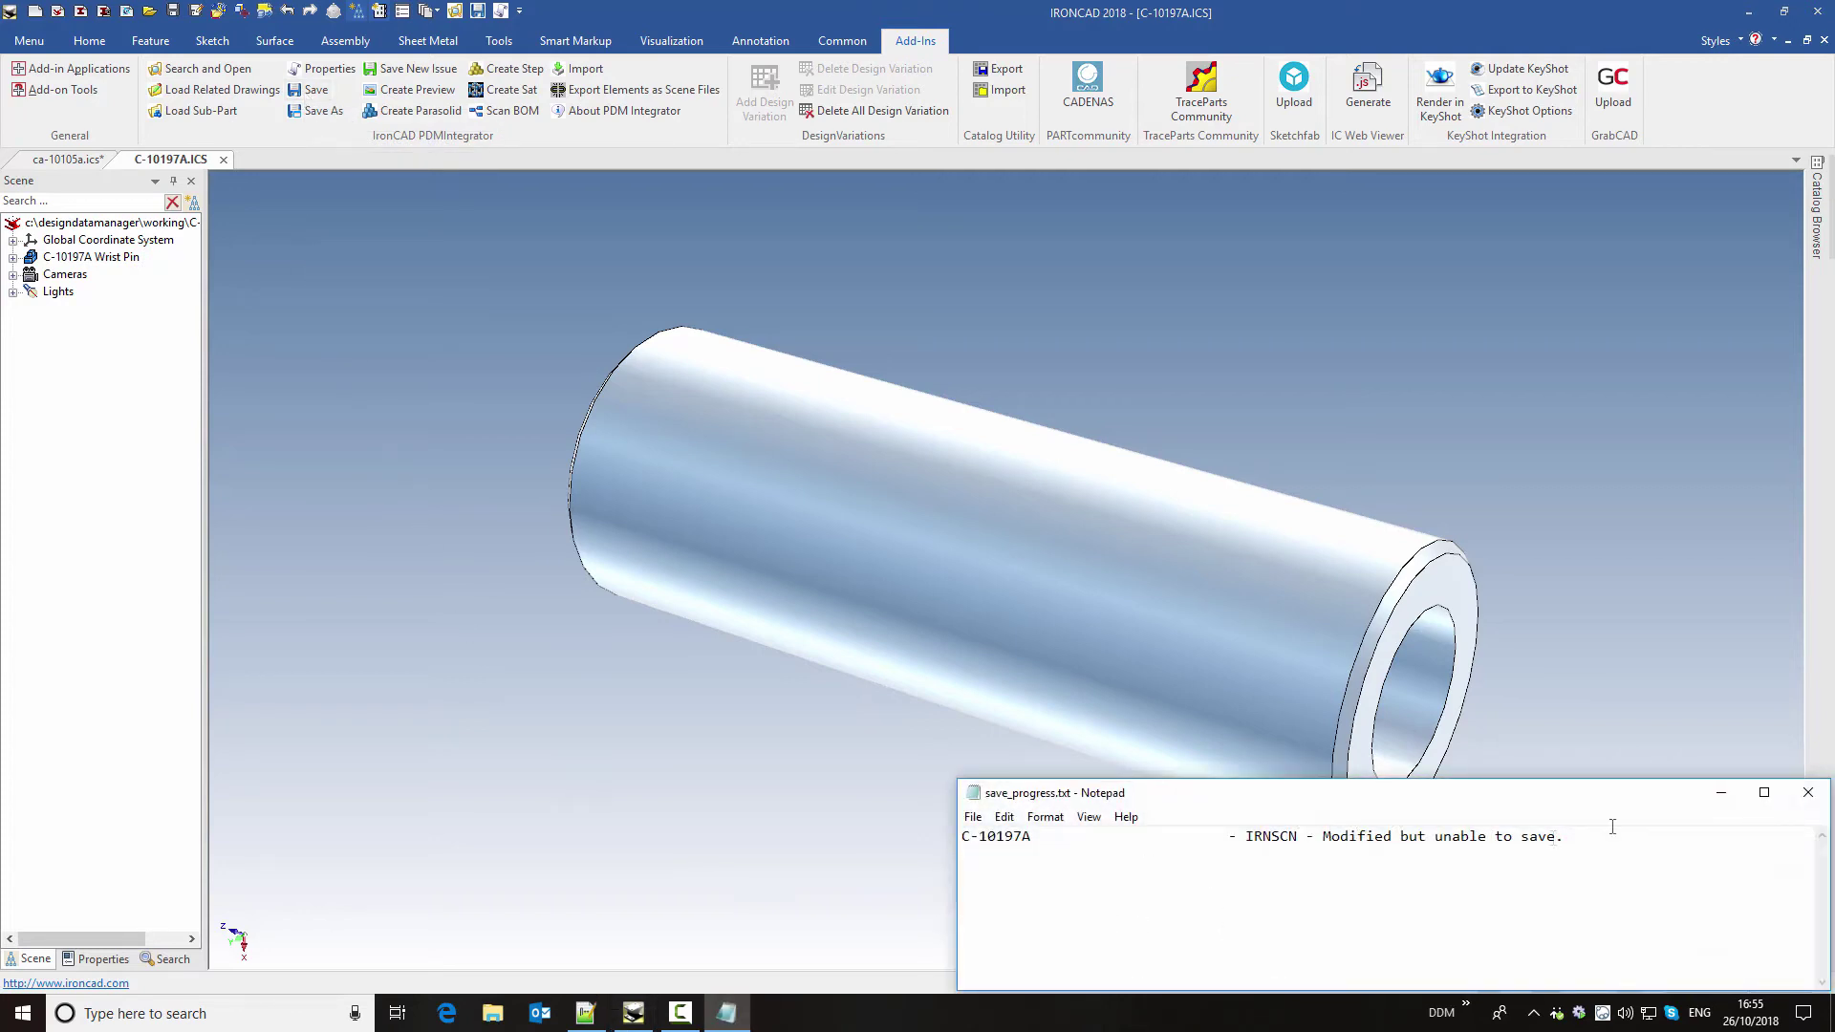
- Close the save log and PDM Save As the wrist pin, including its related drawings
click(1808, 792)
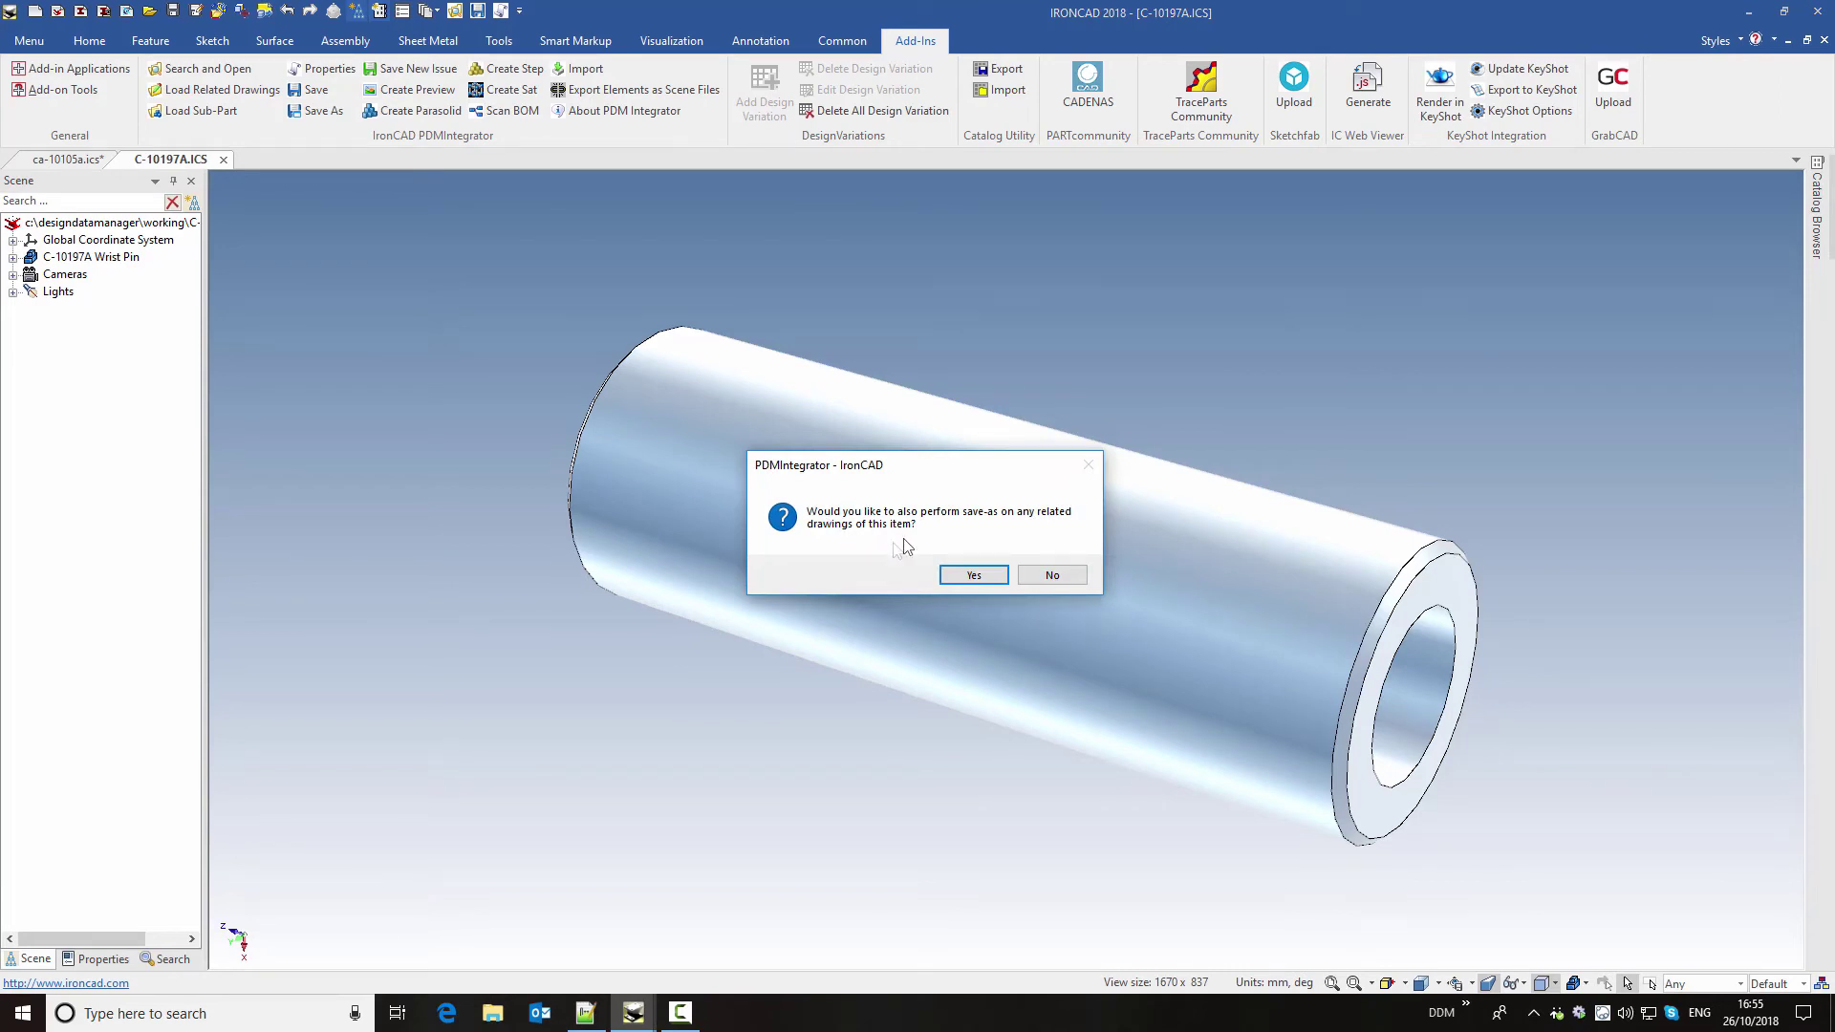
click(981, 578)
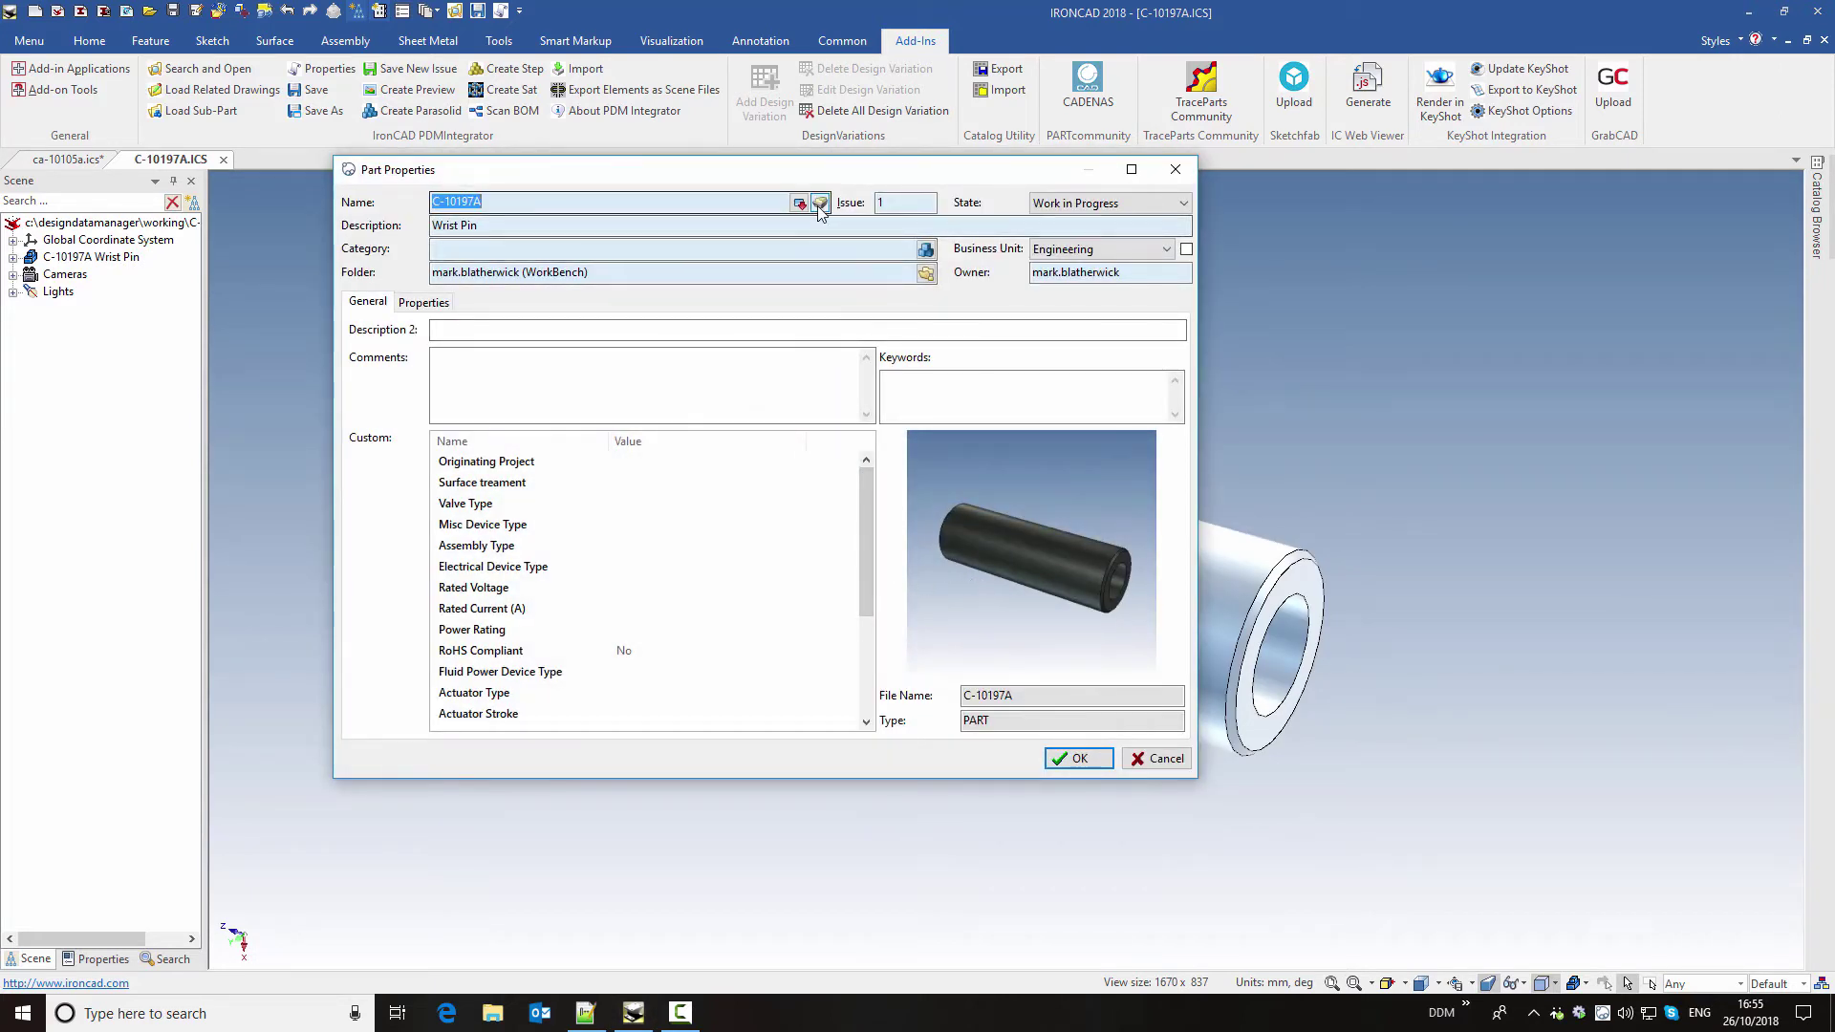
- Save the new part as C-10198A, Component - Manufactured, described 'Wrist Pin (Centre Bore)'
click(865, 391)
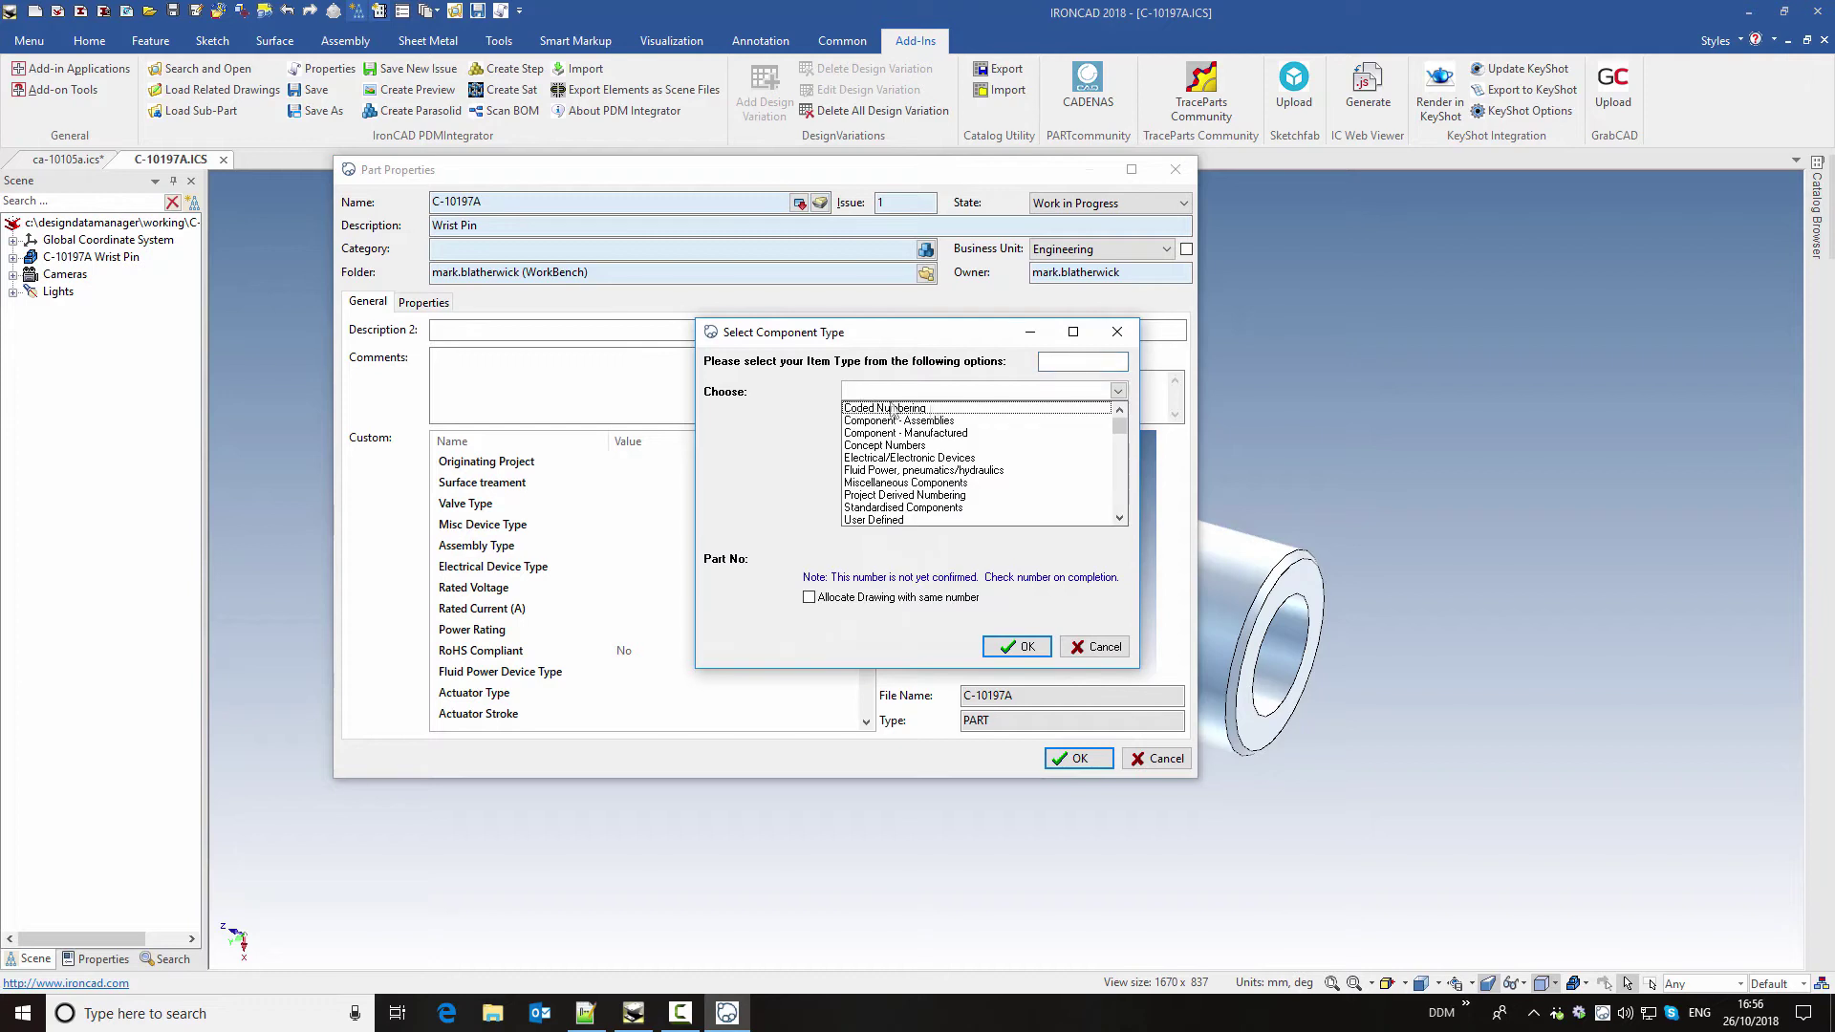
click(949, 428)
click(1017, 646)
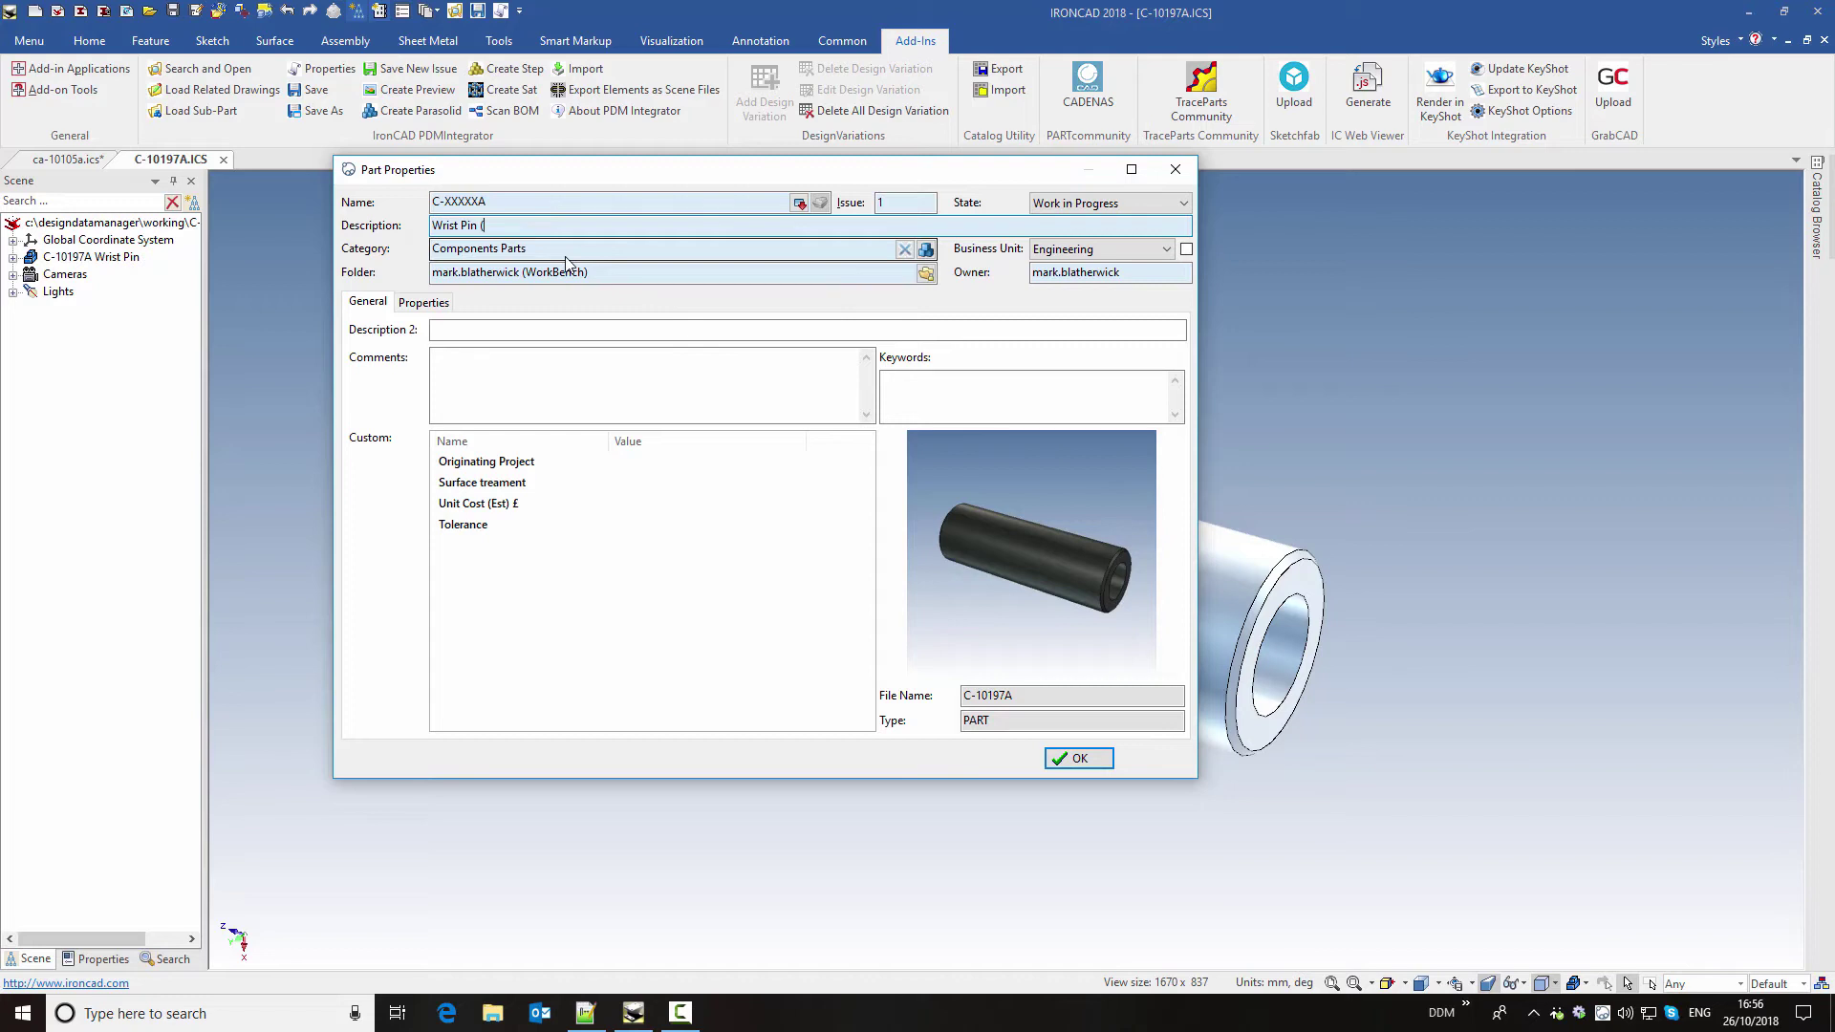
text(Centre Bore))
click(1095, 757)
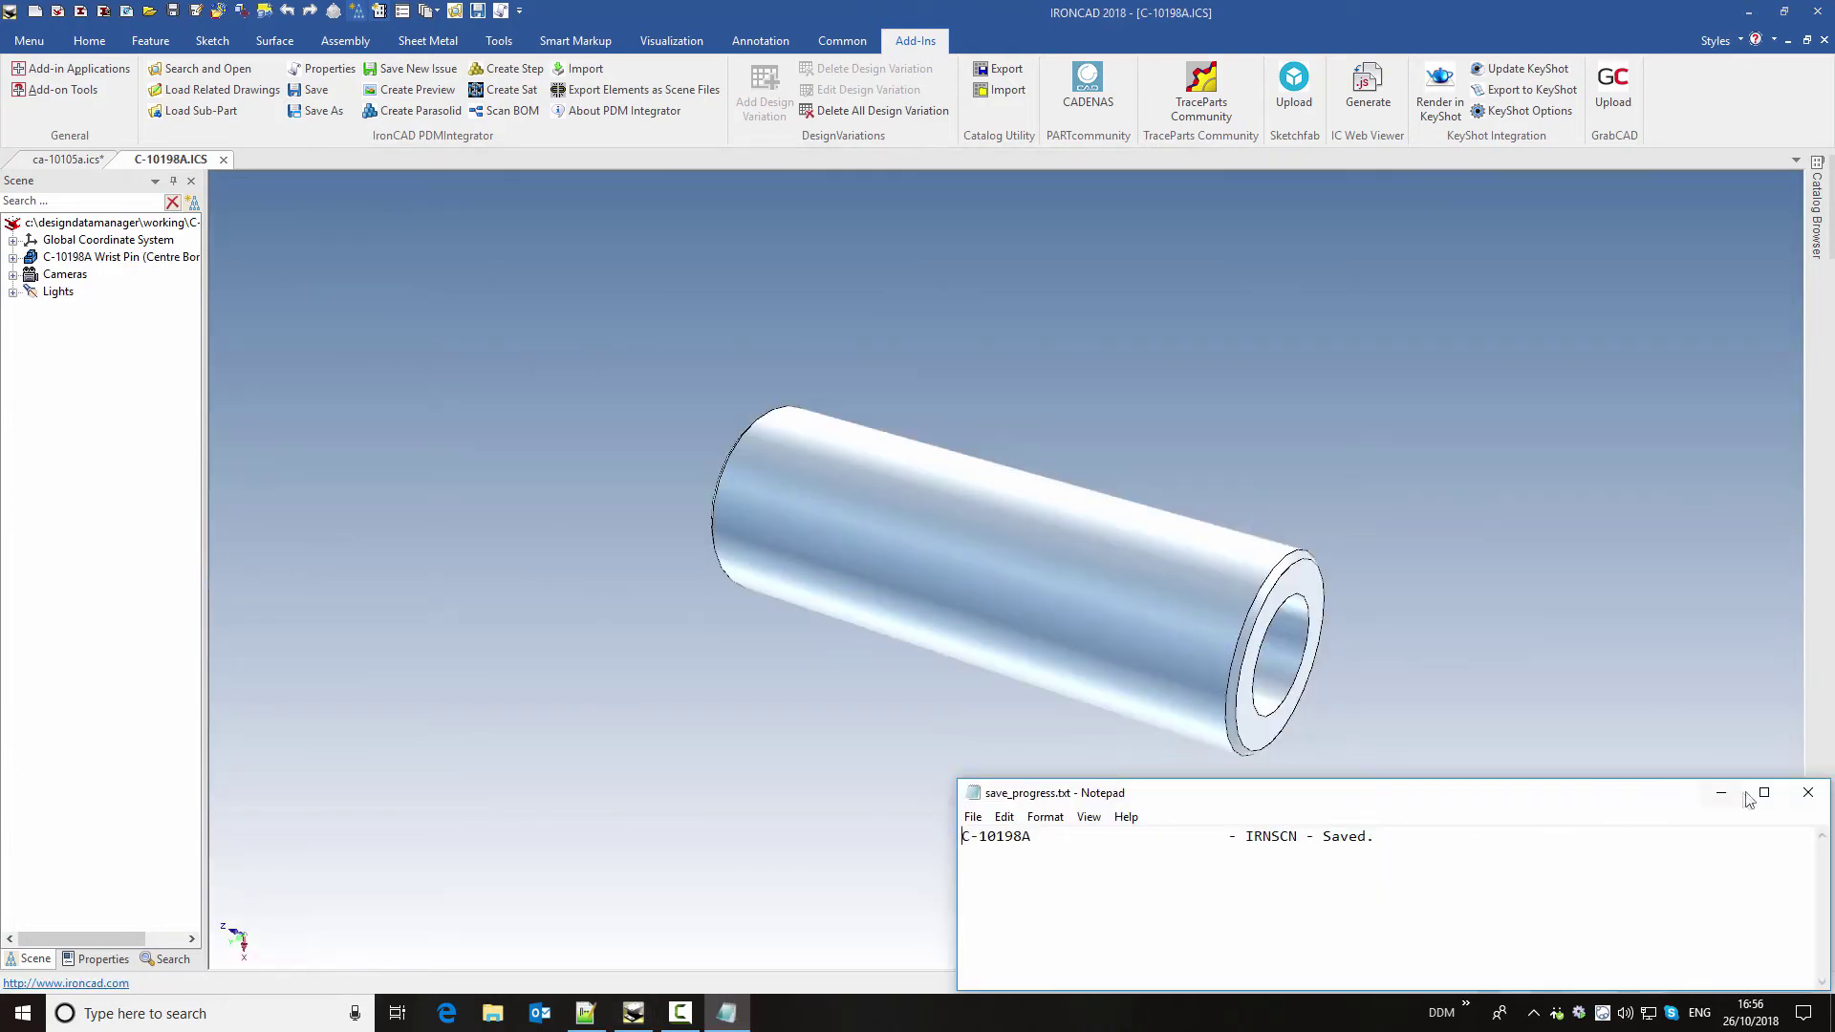
- Close the save log and the C-10198A part, then view the piston crown in the assembly
click(1807, 792)
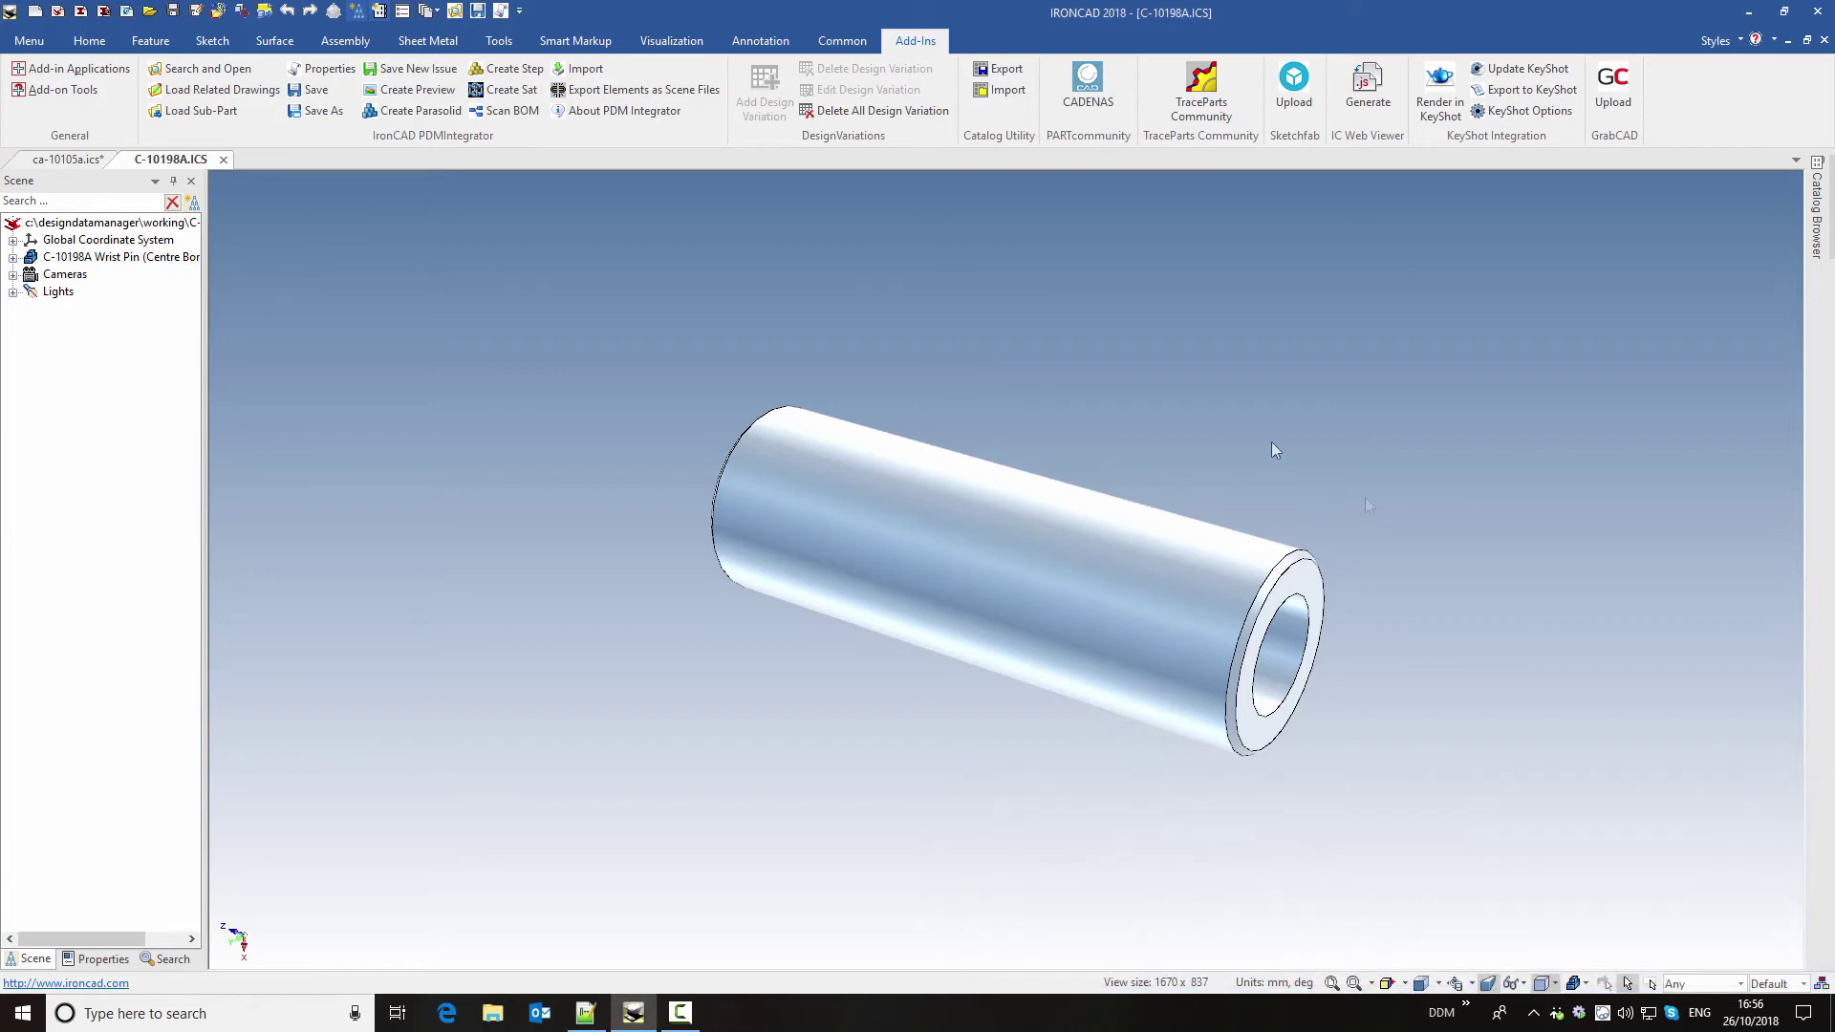
click(222, 161)
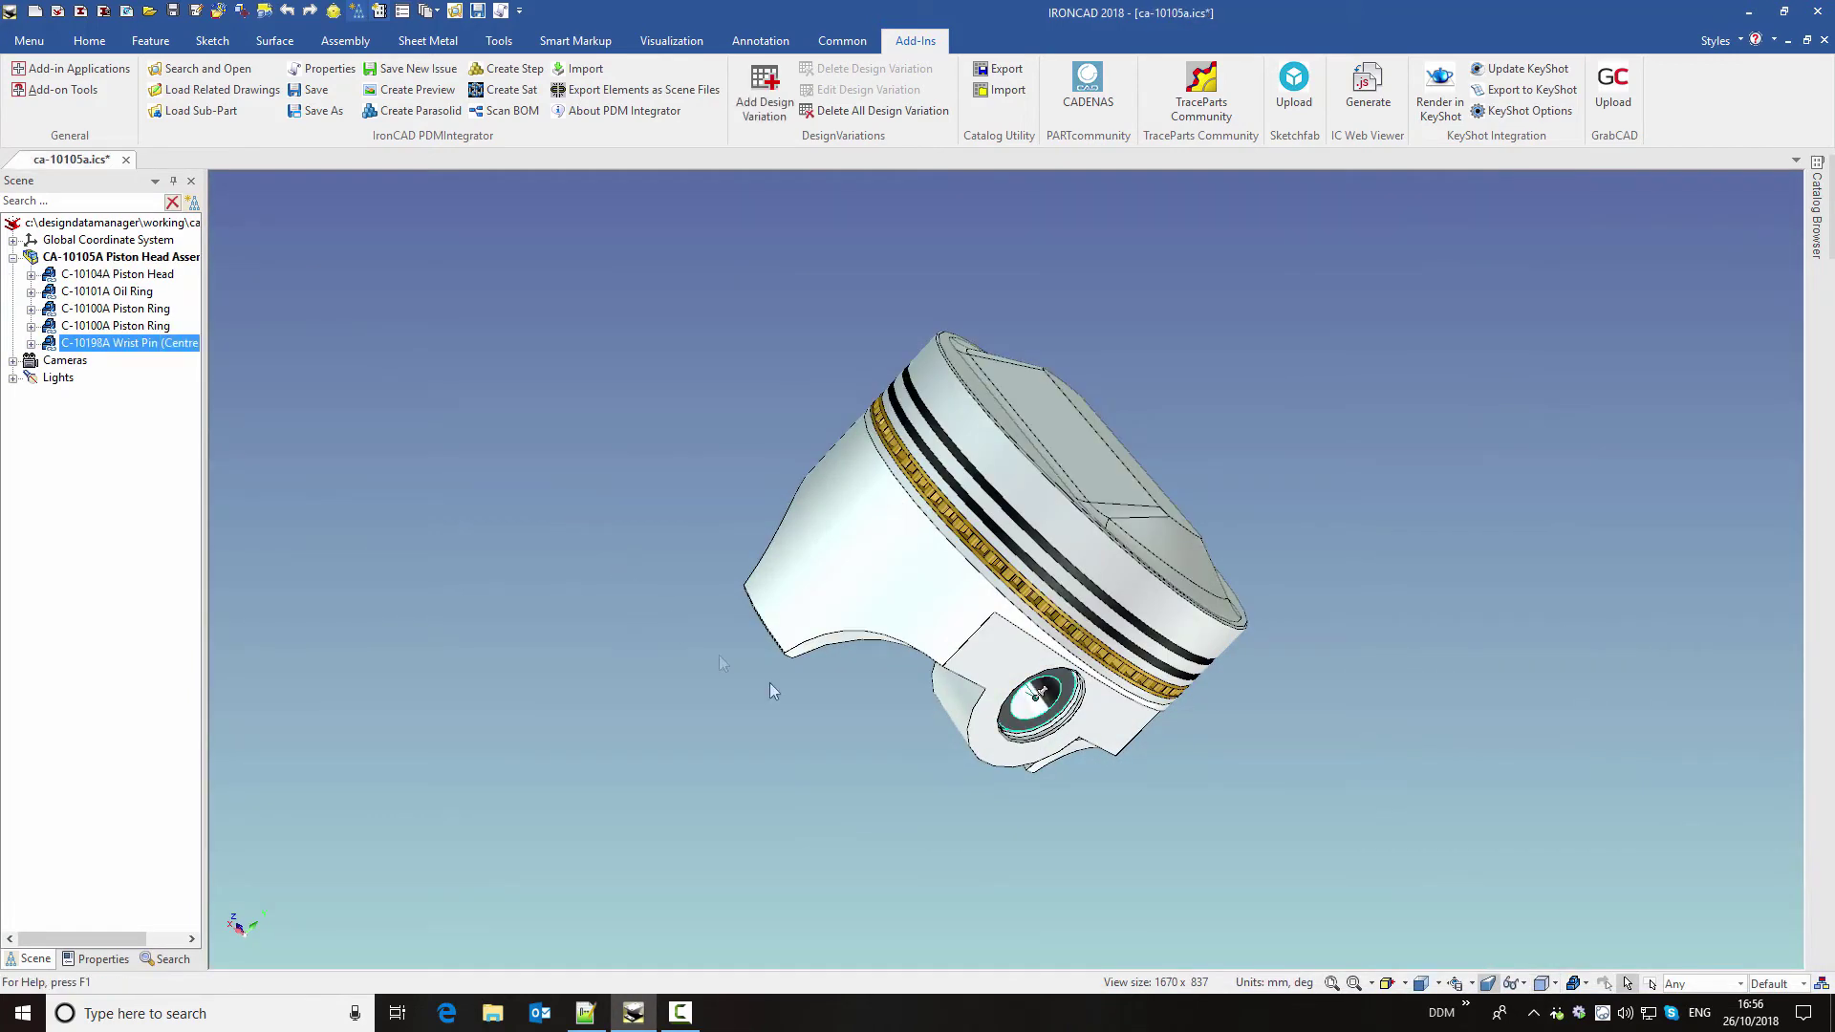
scroll(1045, 726, up, 2)
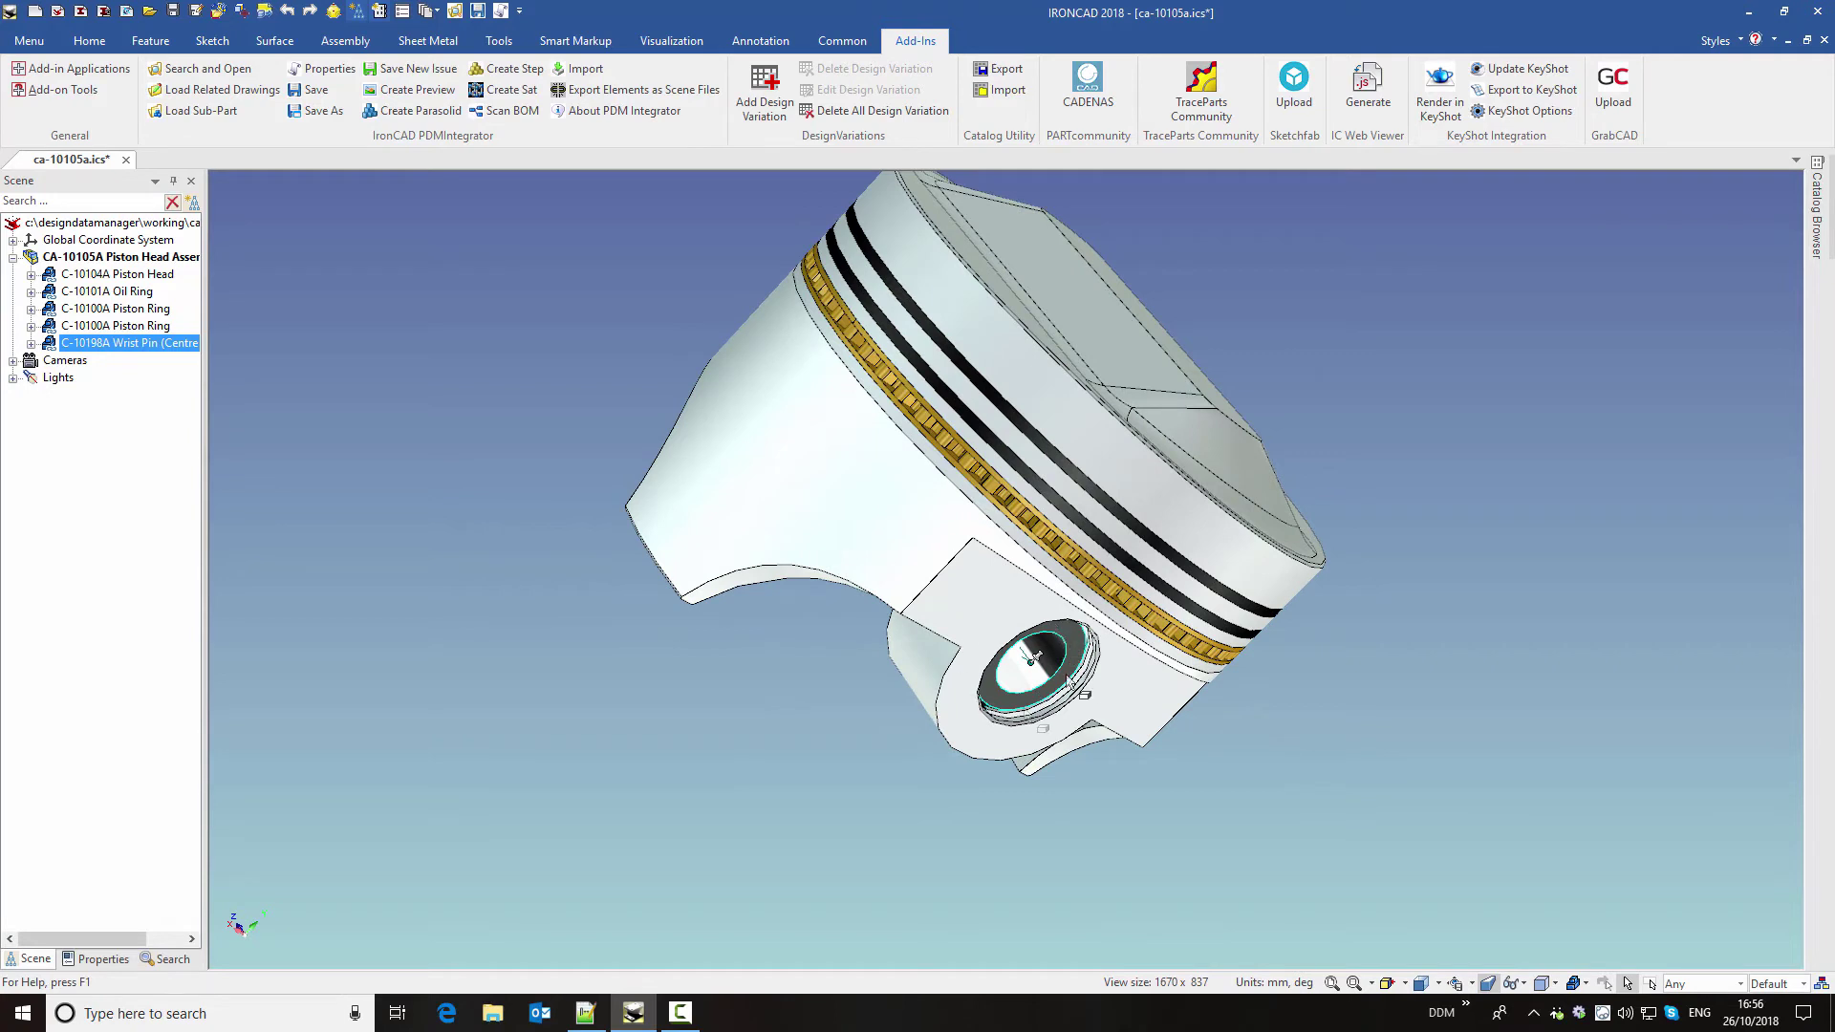
scroll(1130, 755, down, 3)
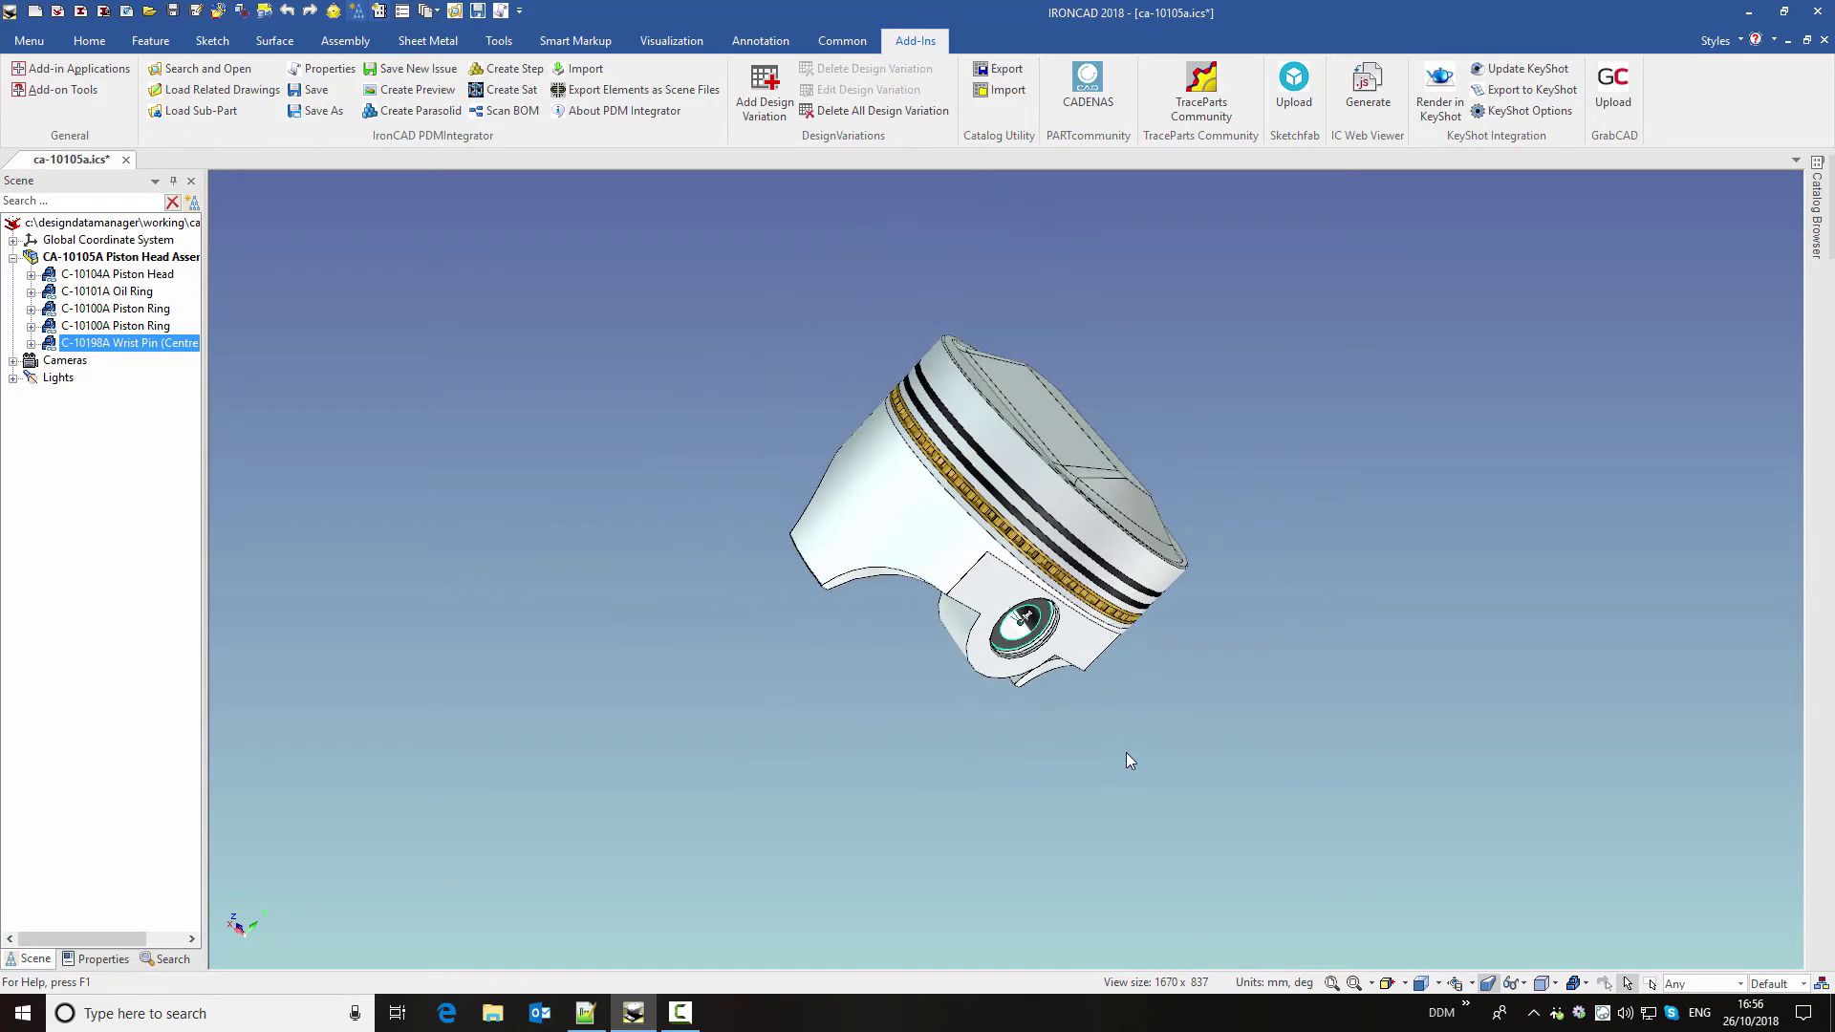
middle_drag(720, 507, 625, 430)
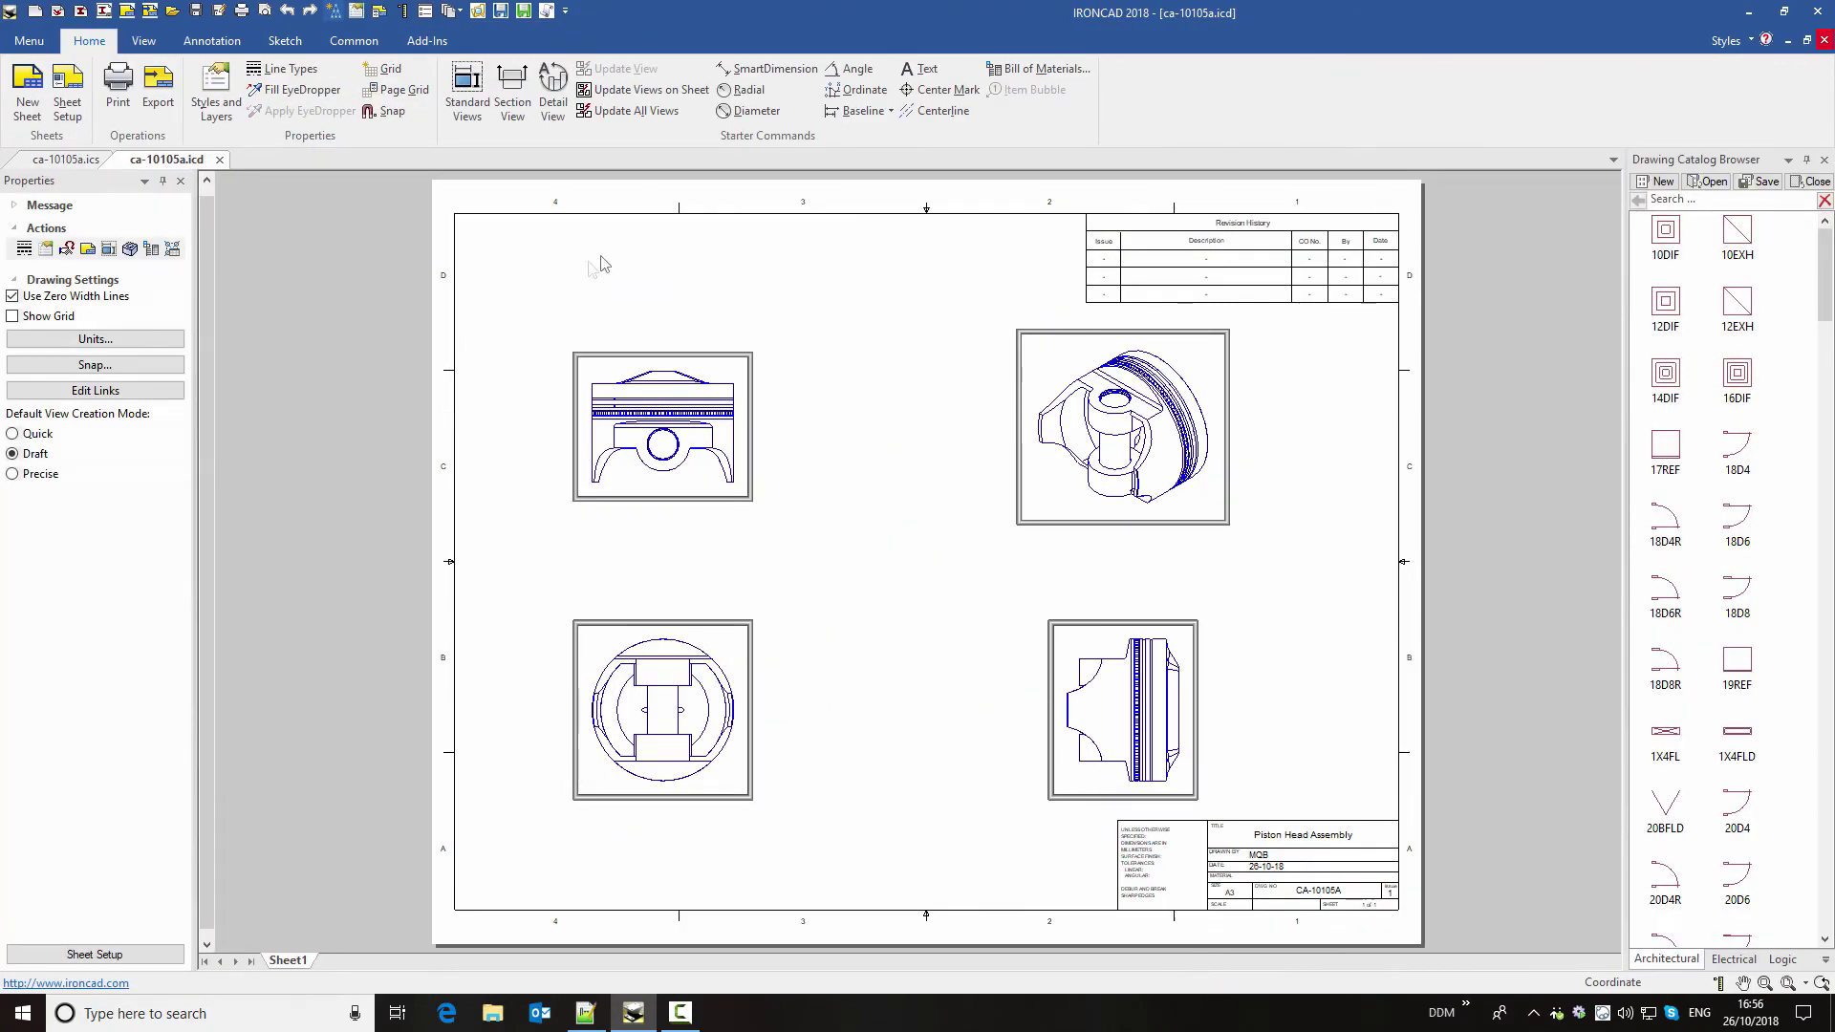
- Update all out-of-date views on the CA-10105A drawing, then show the PDM integration commands
click(657, 90)
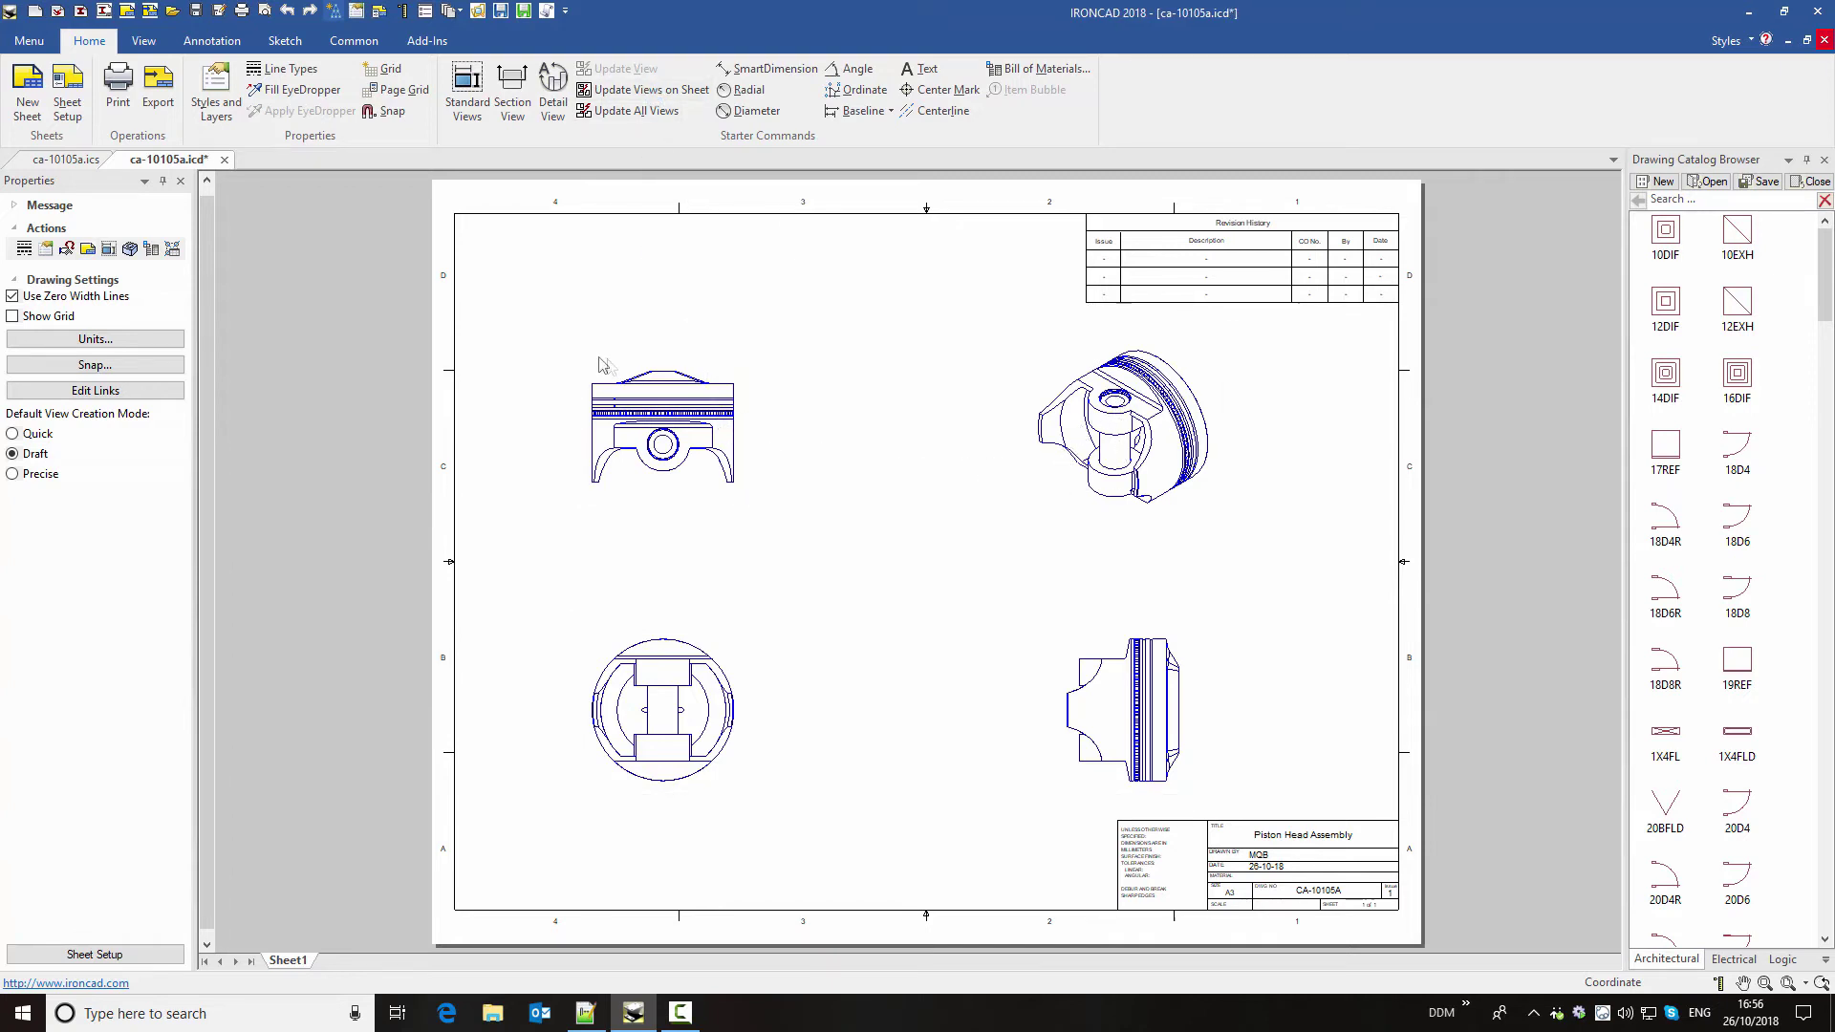
click(427, 40)
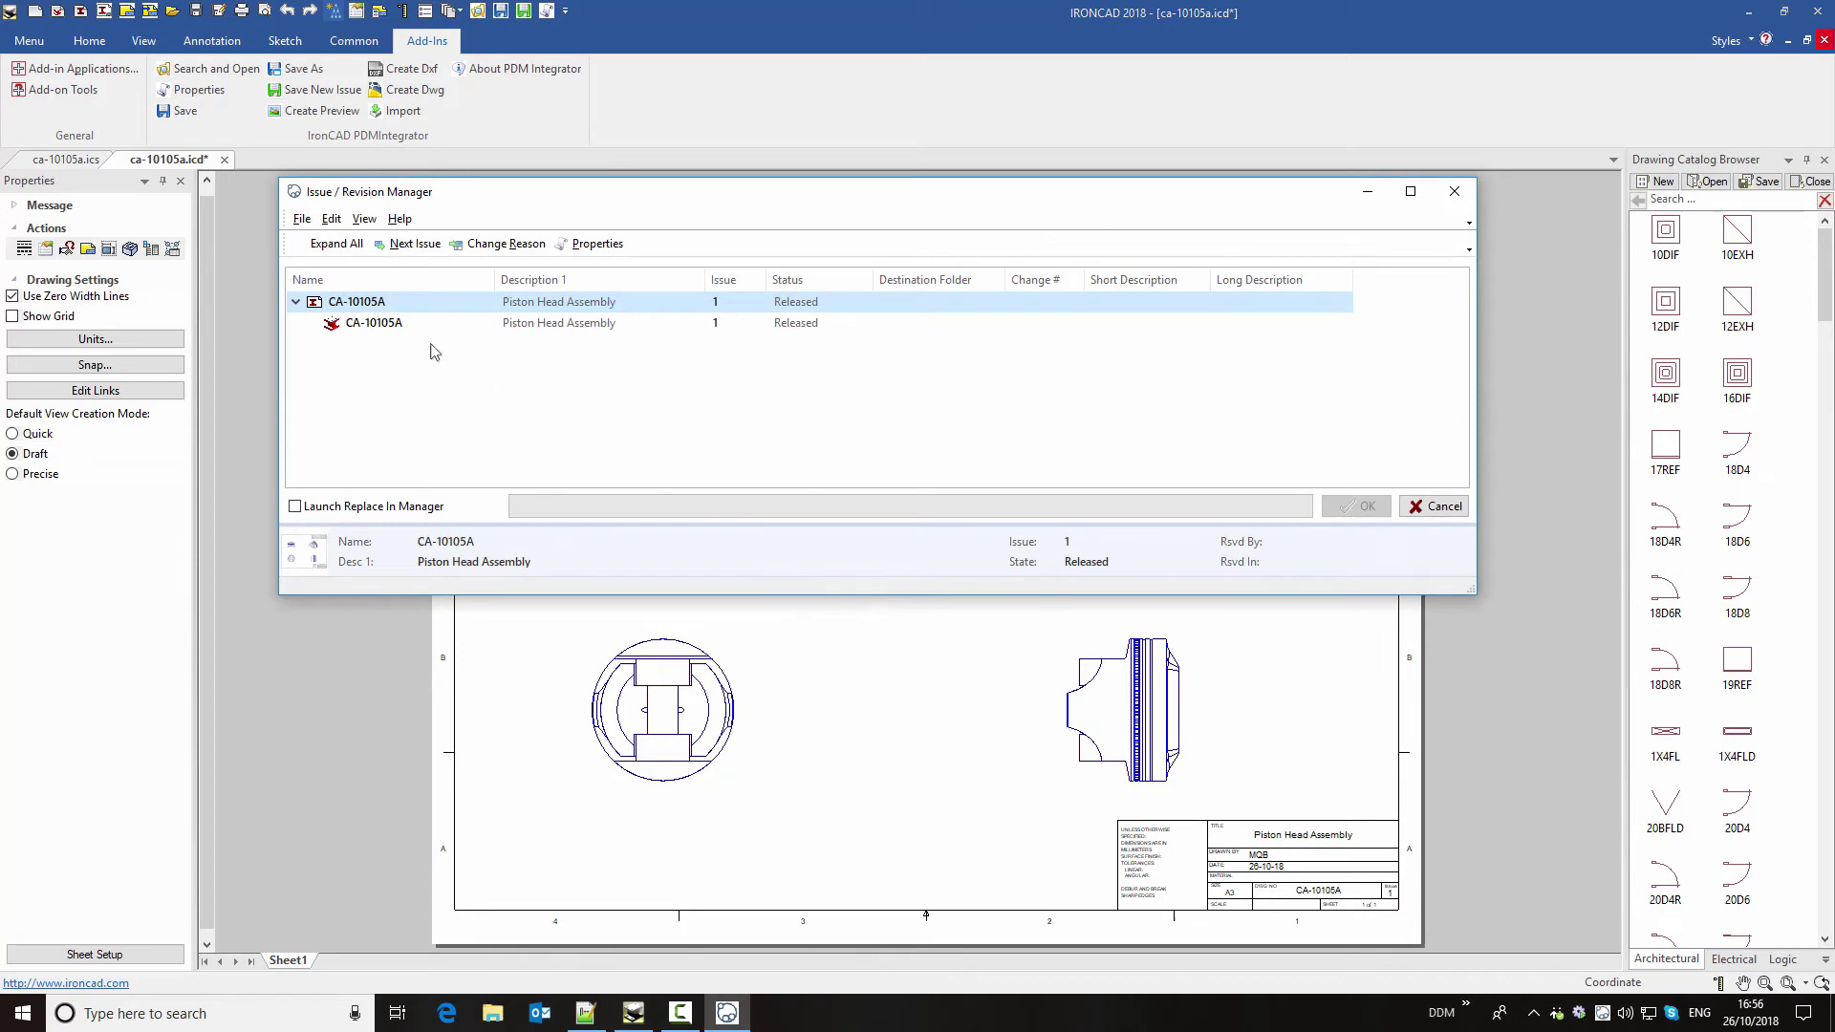
- Up-issue CA-10105A and its drawing to issue 2 with change CO-2012, 'Wrist pin replaced'
shift+click(383, 324)
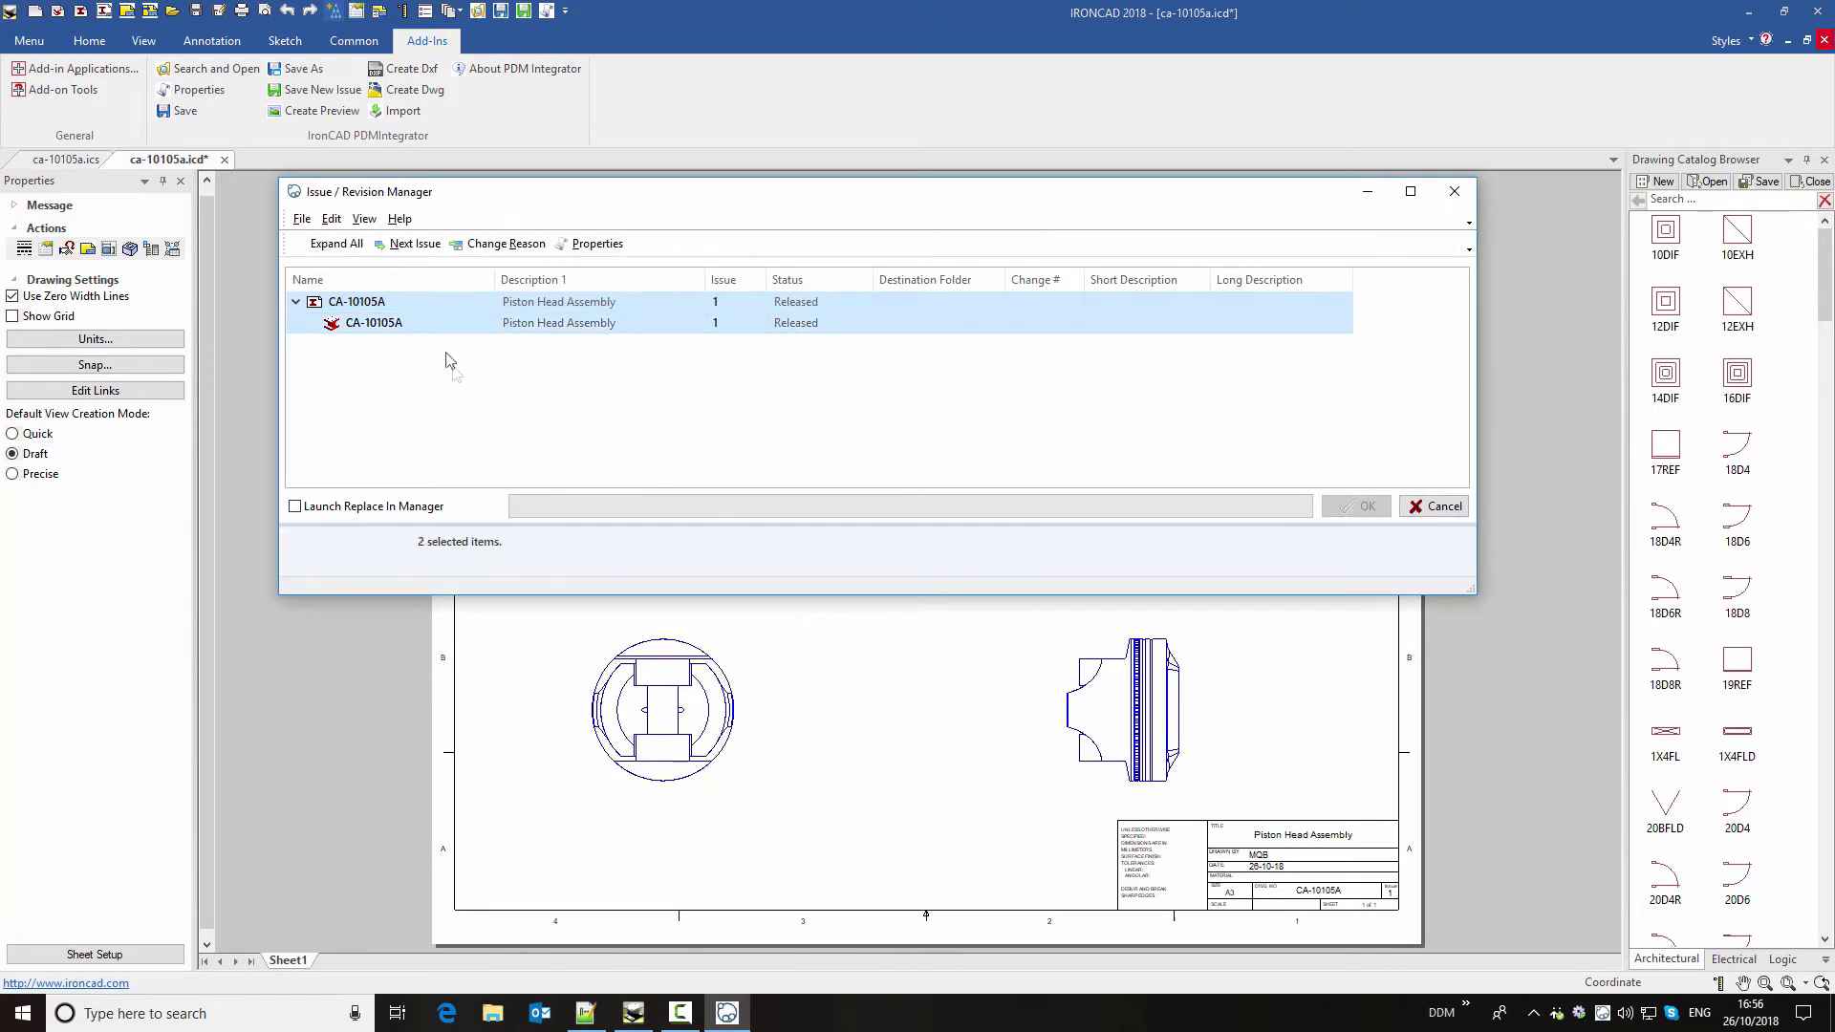
click(416, 244)
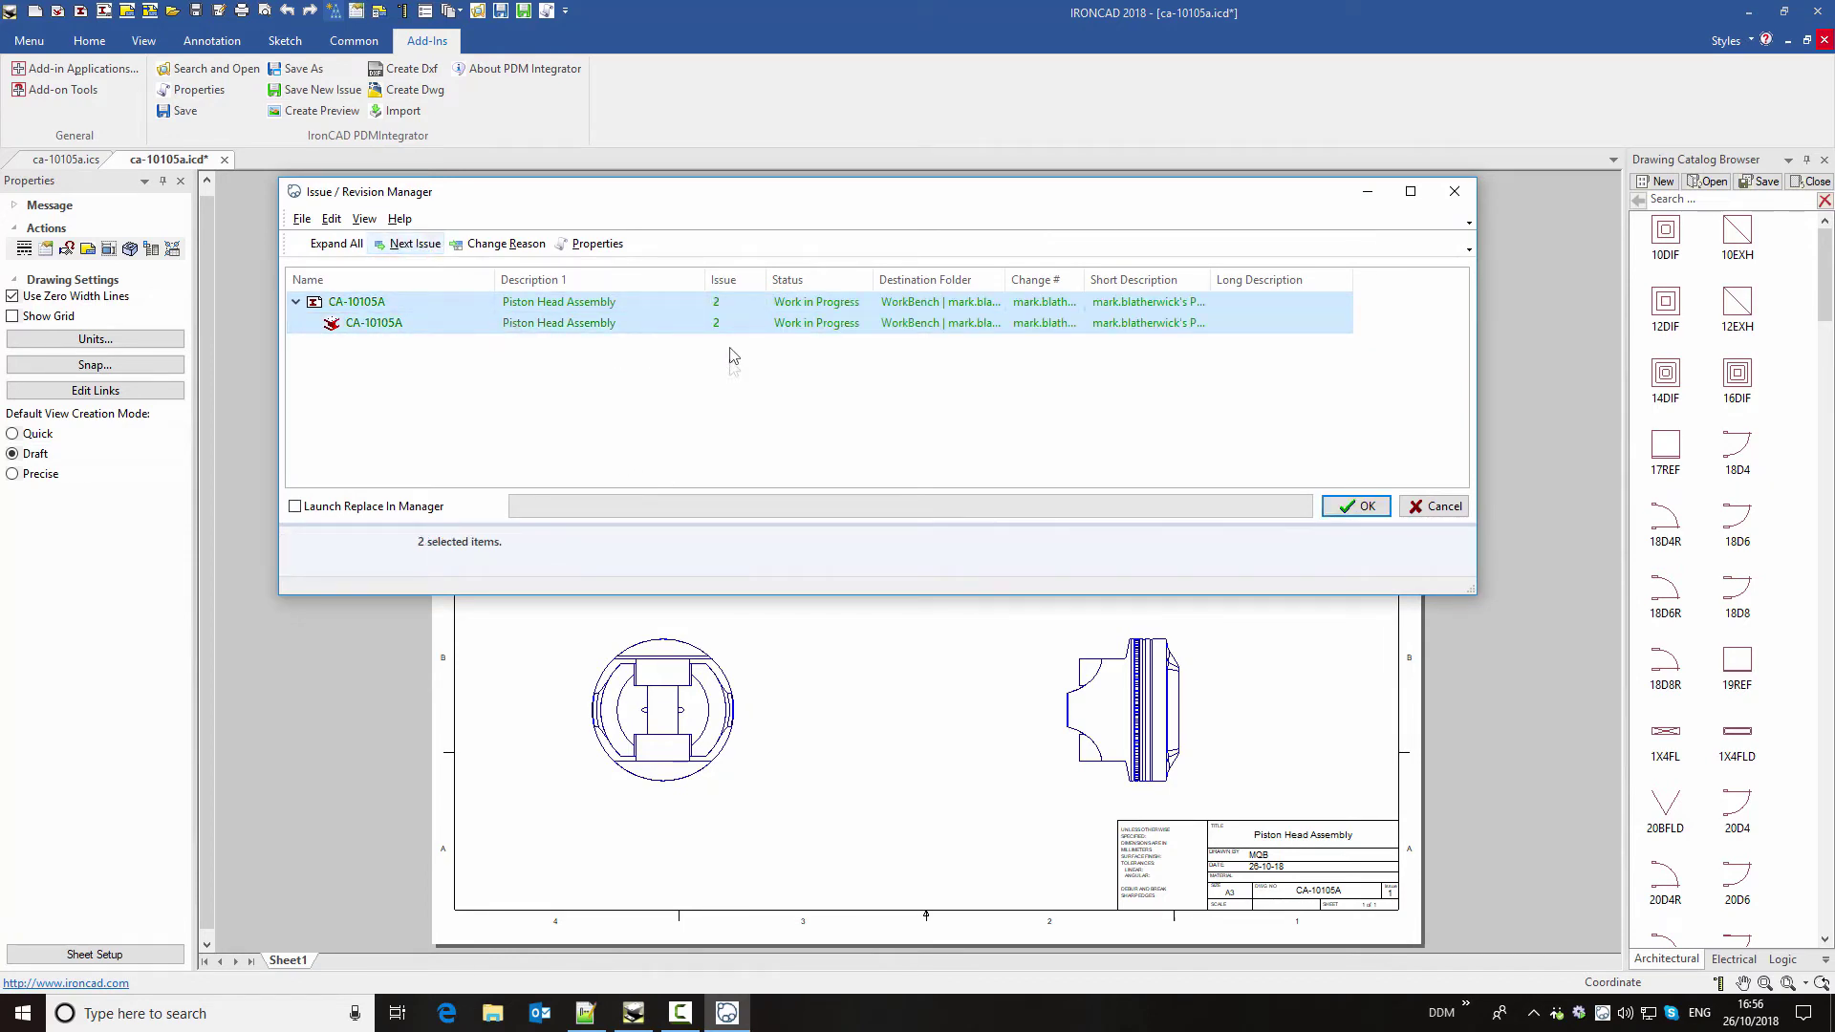
click(507, 245)
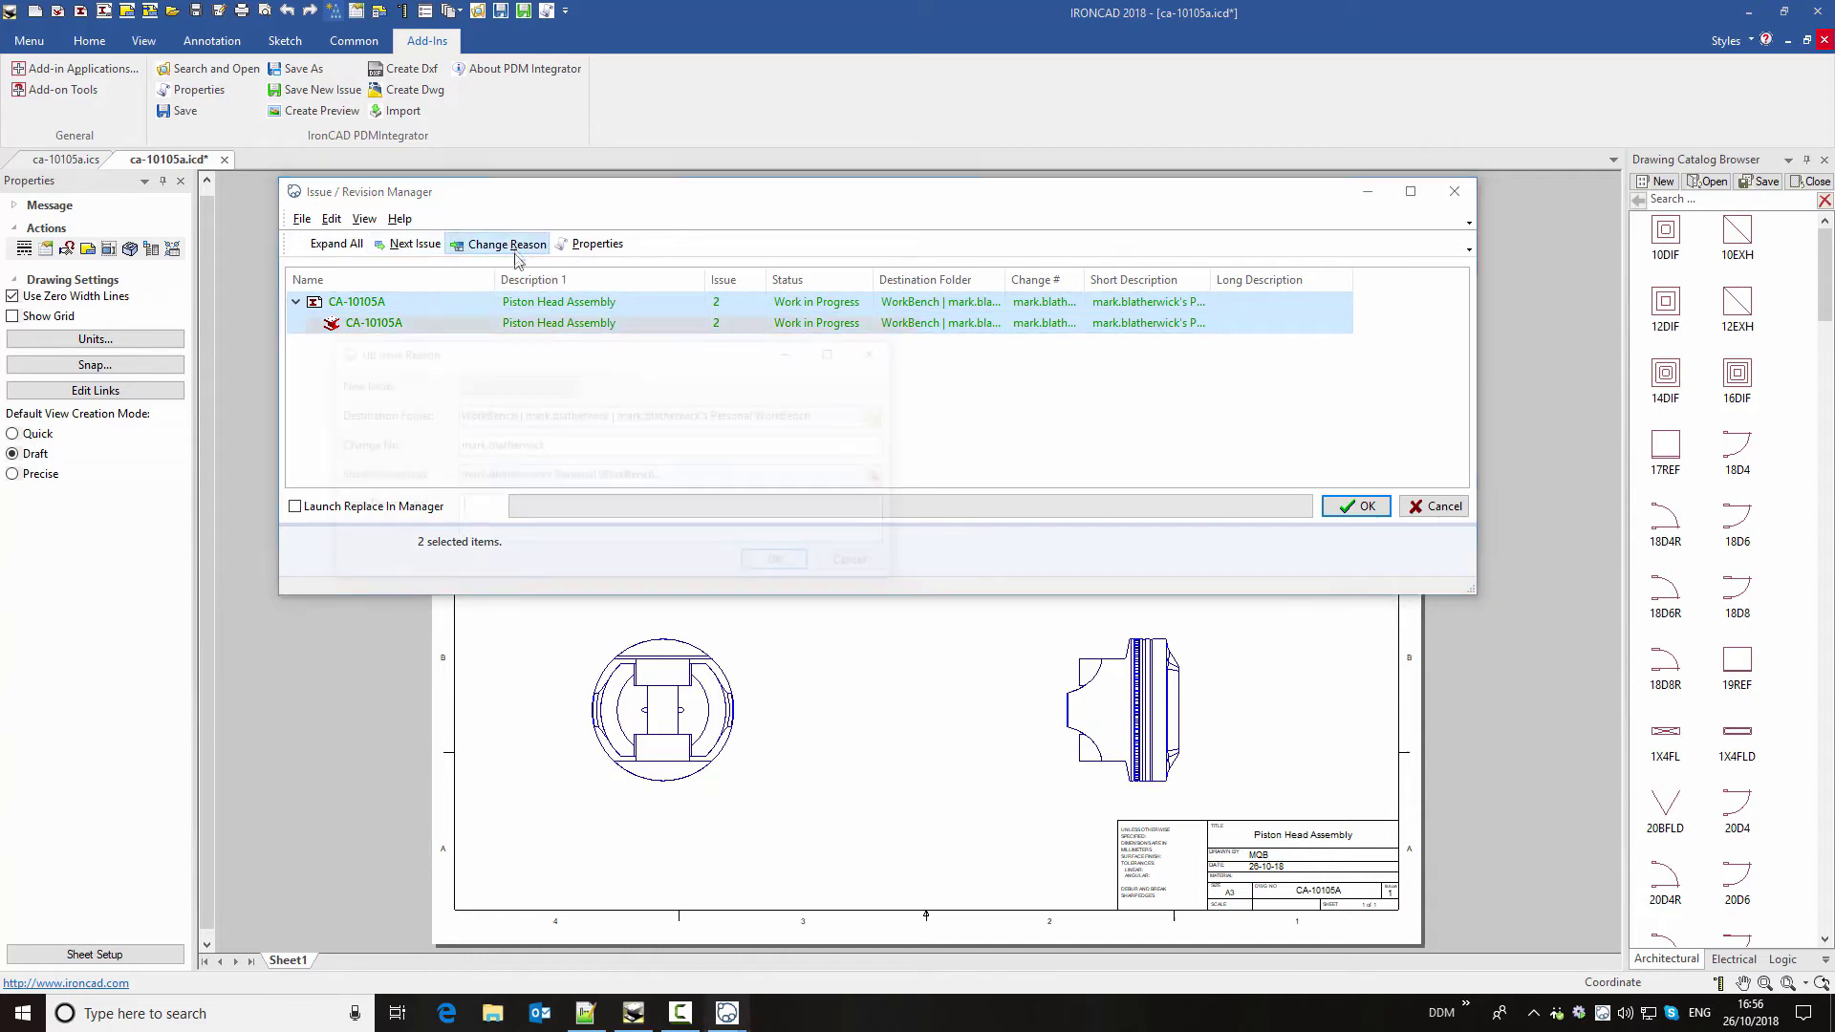
double_click(560, 446)
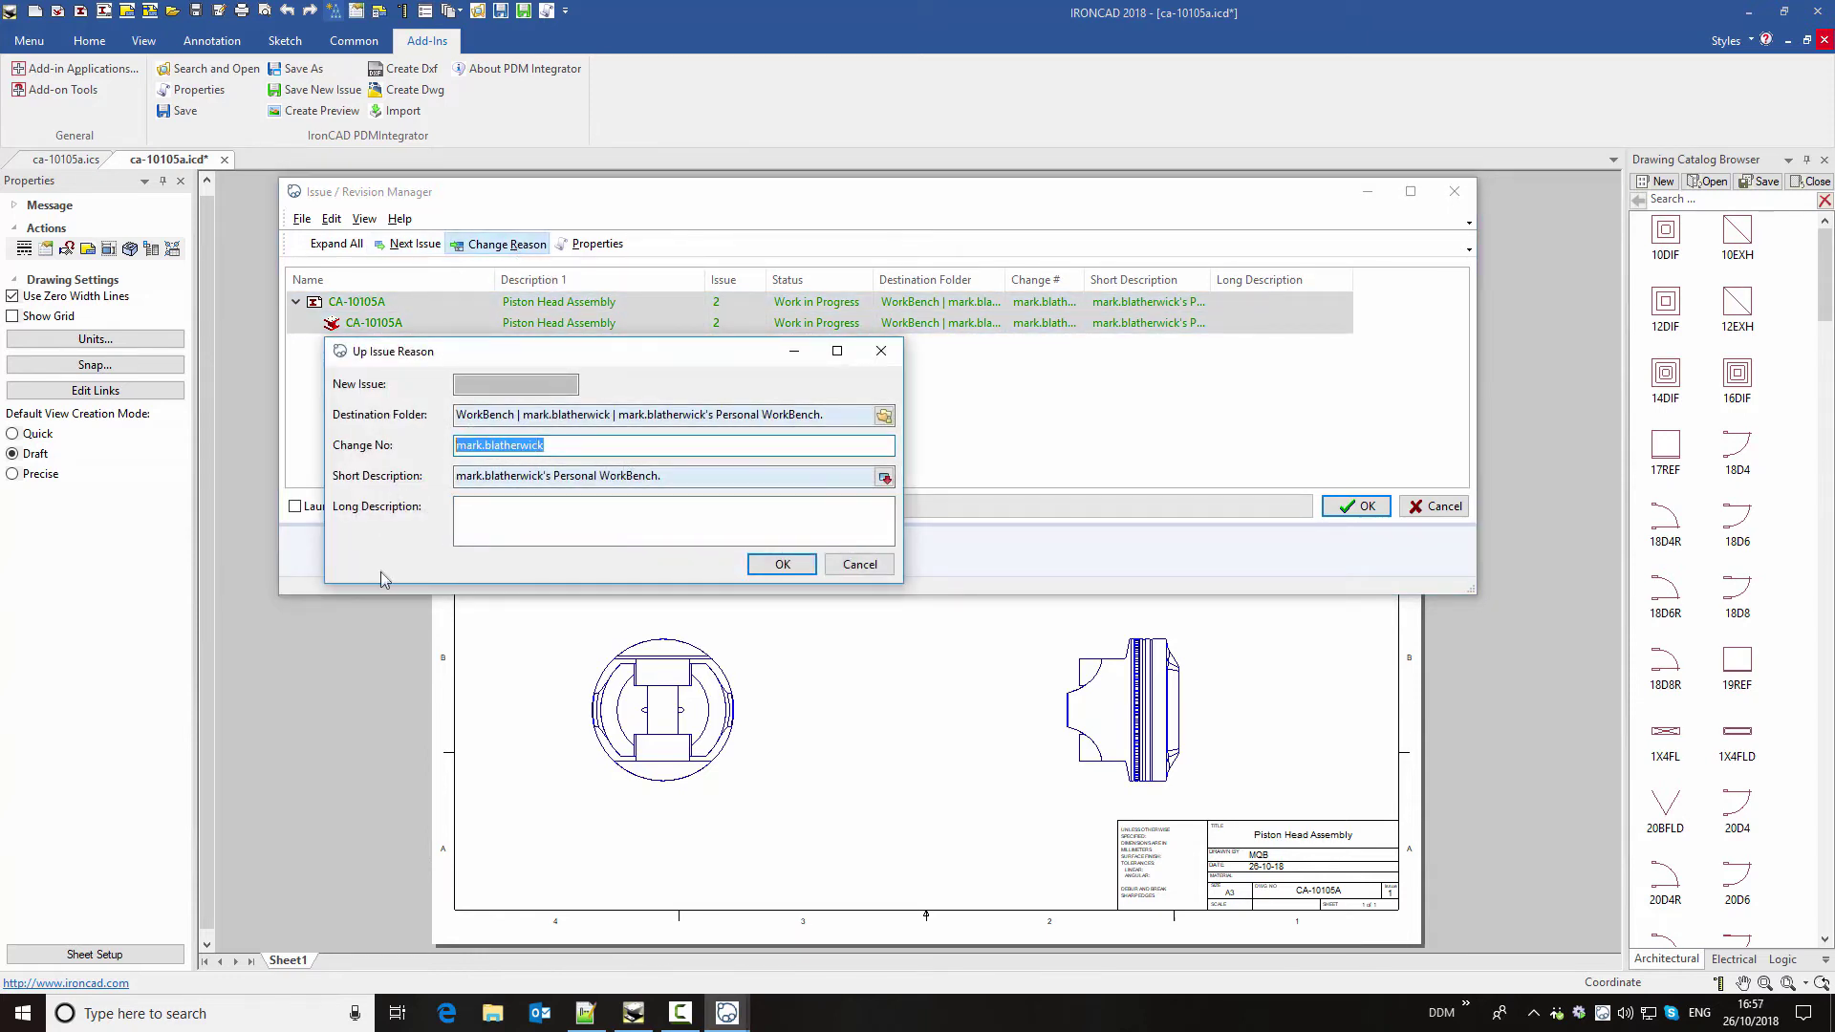
text(CO-2012)
drag(669, 476, 443, 477)
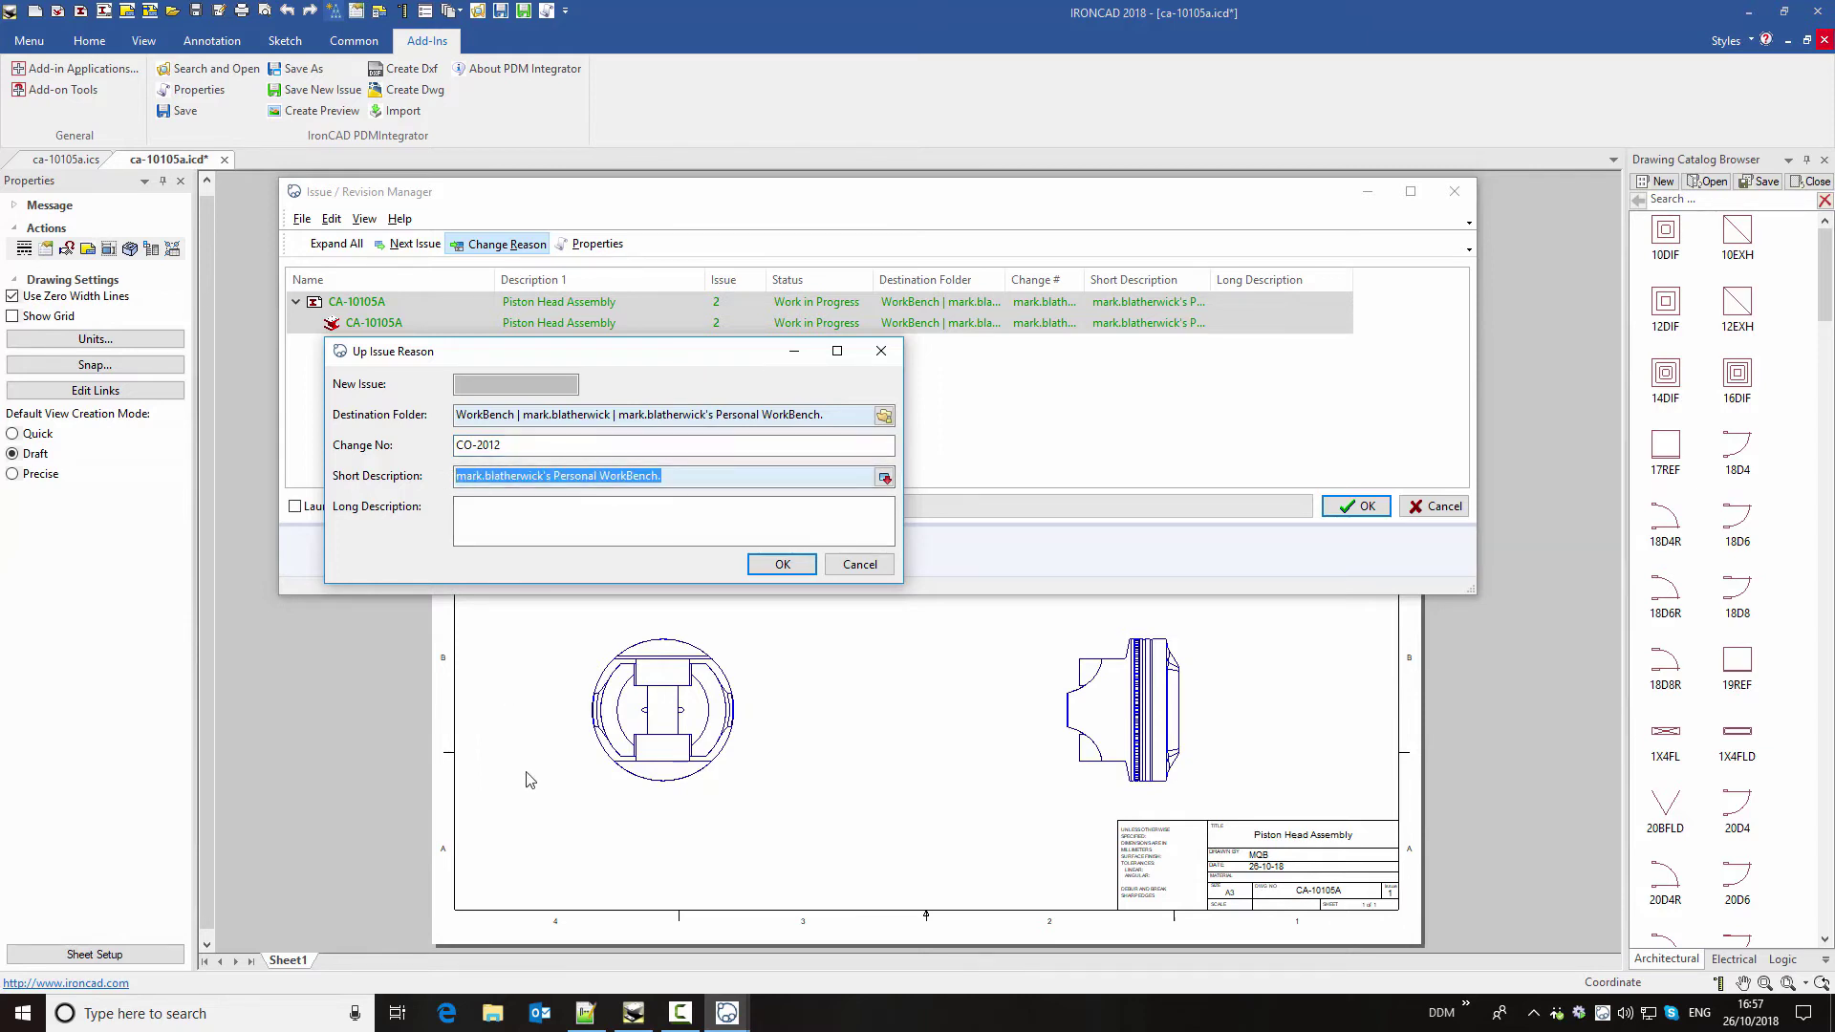
text(Wrist pin replaced)
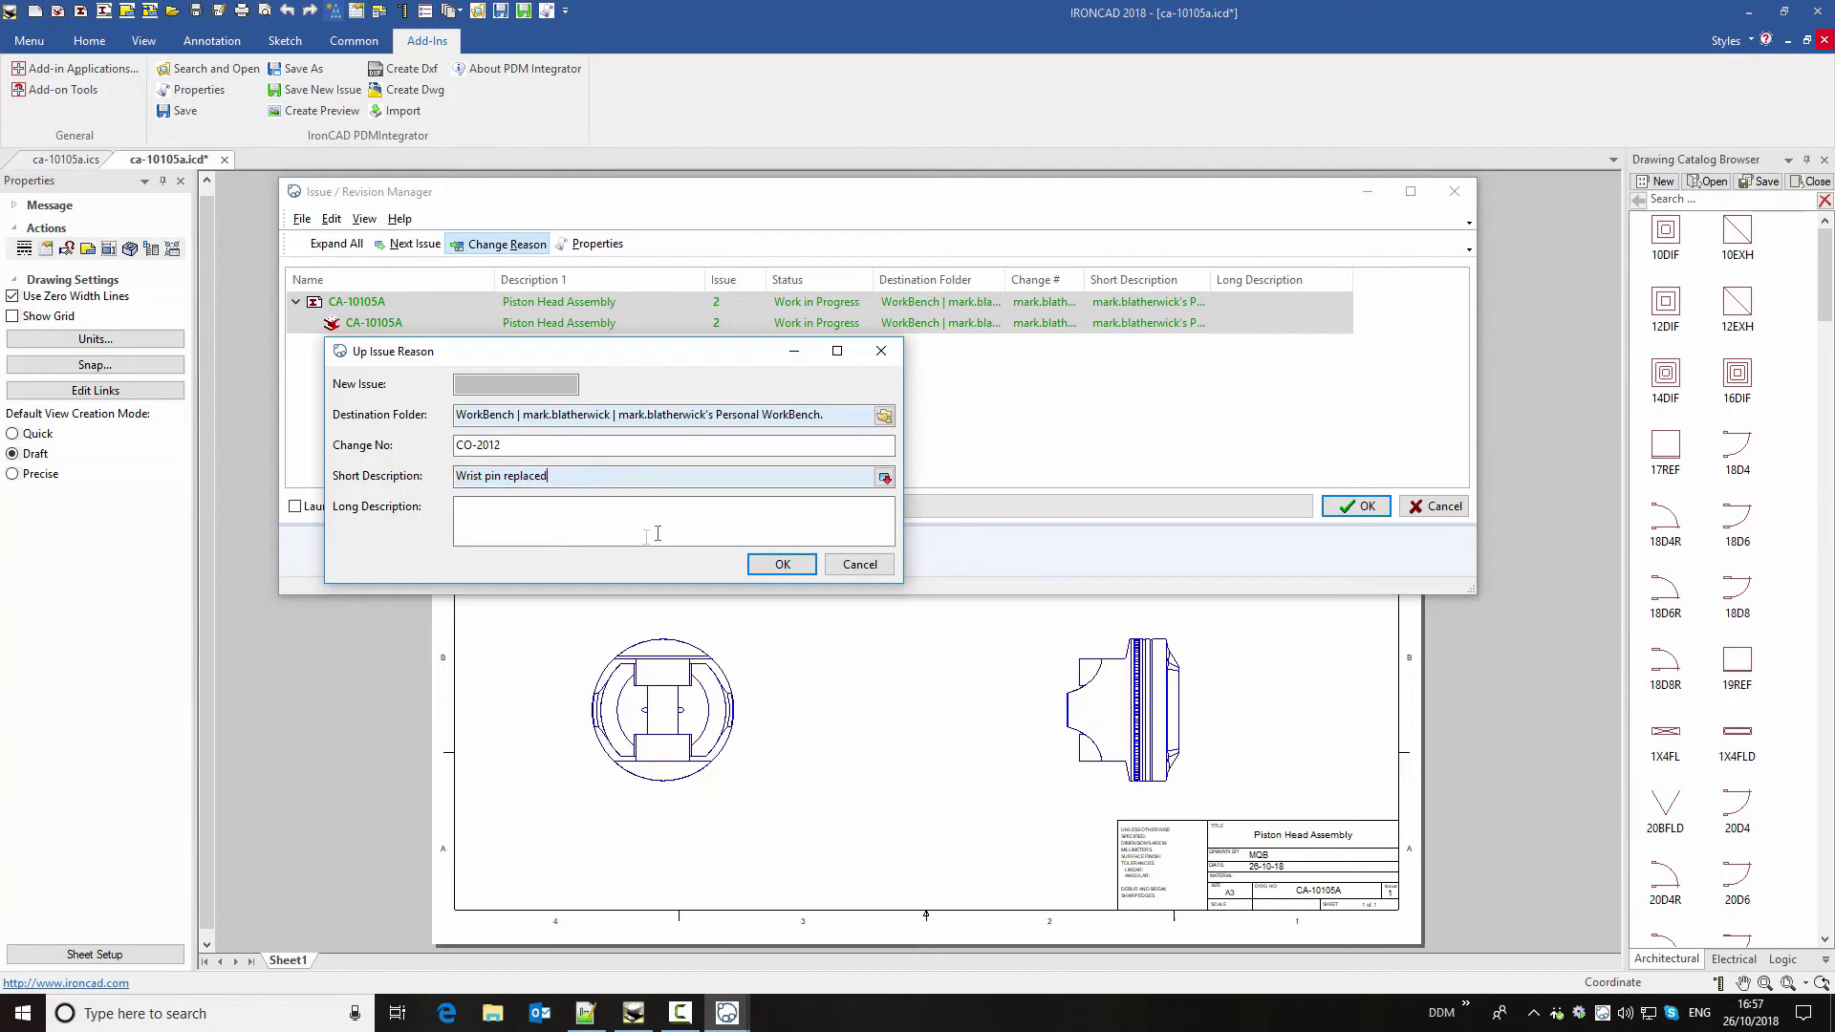
click(798, 566)
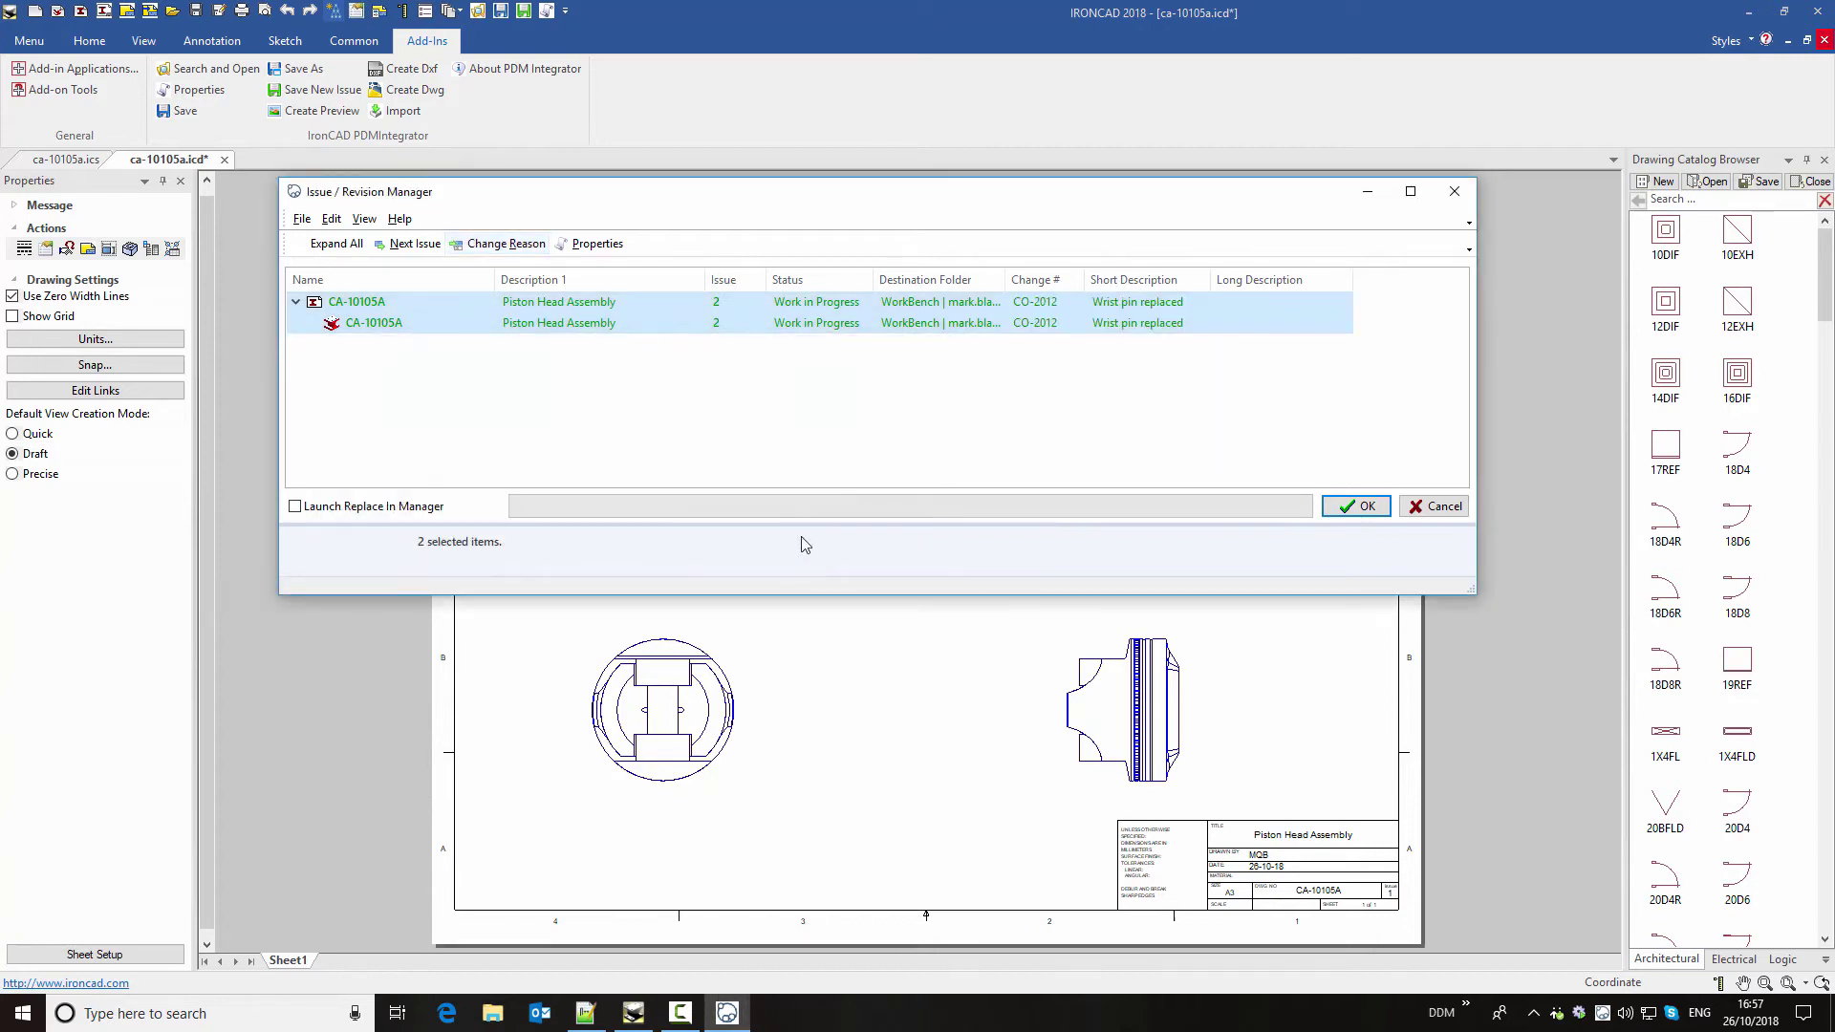
click(1357, 506)
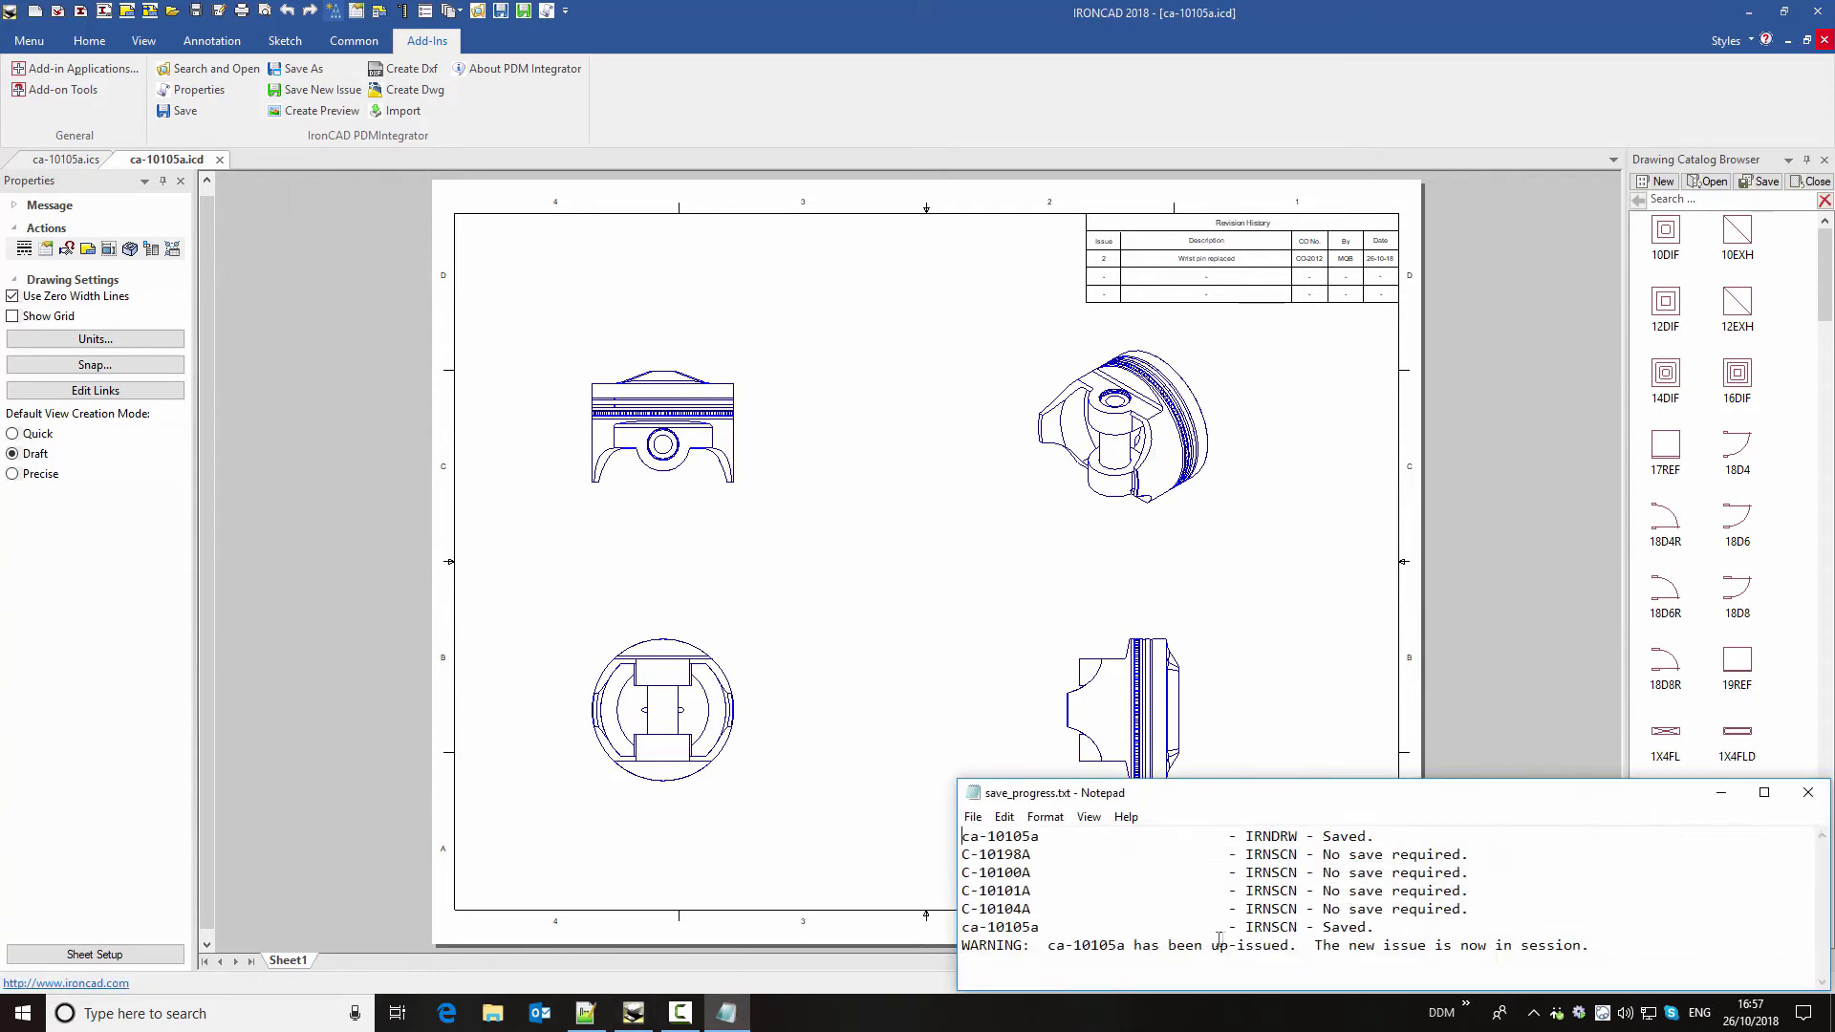
- Check the drawing's revision history table, then close the CA-10105A drawing and assembly
click(1808, 792)
scroll(1350, 738, down, 1)
scroll(1350, 738, down, 3)
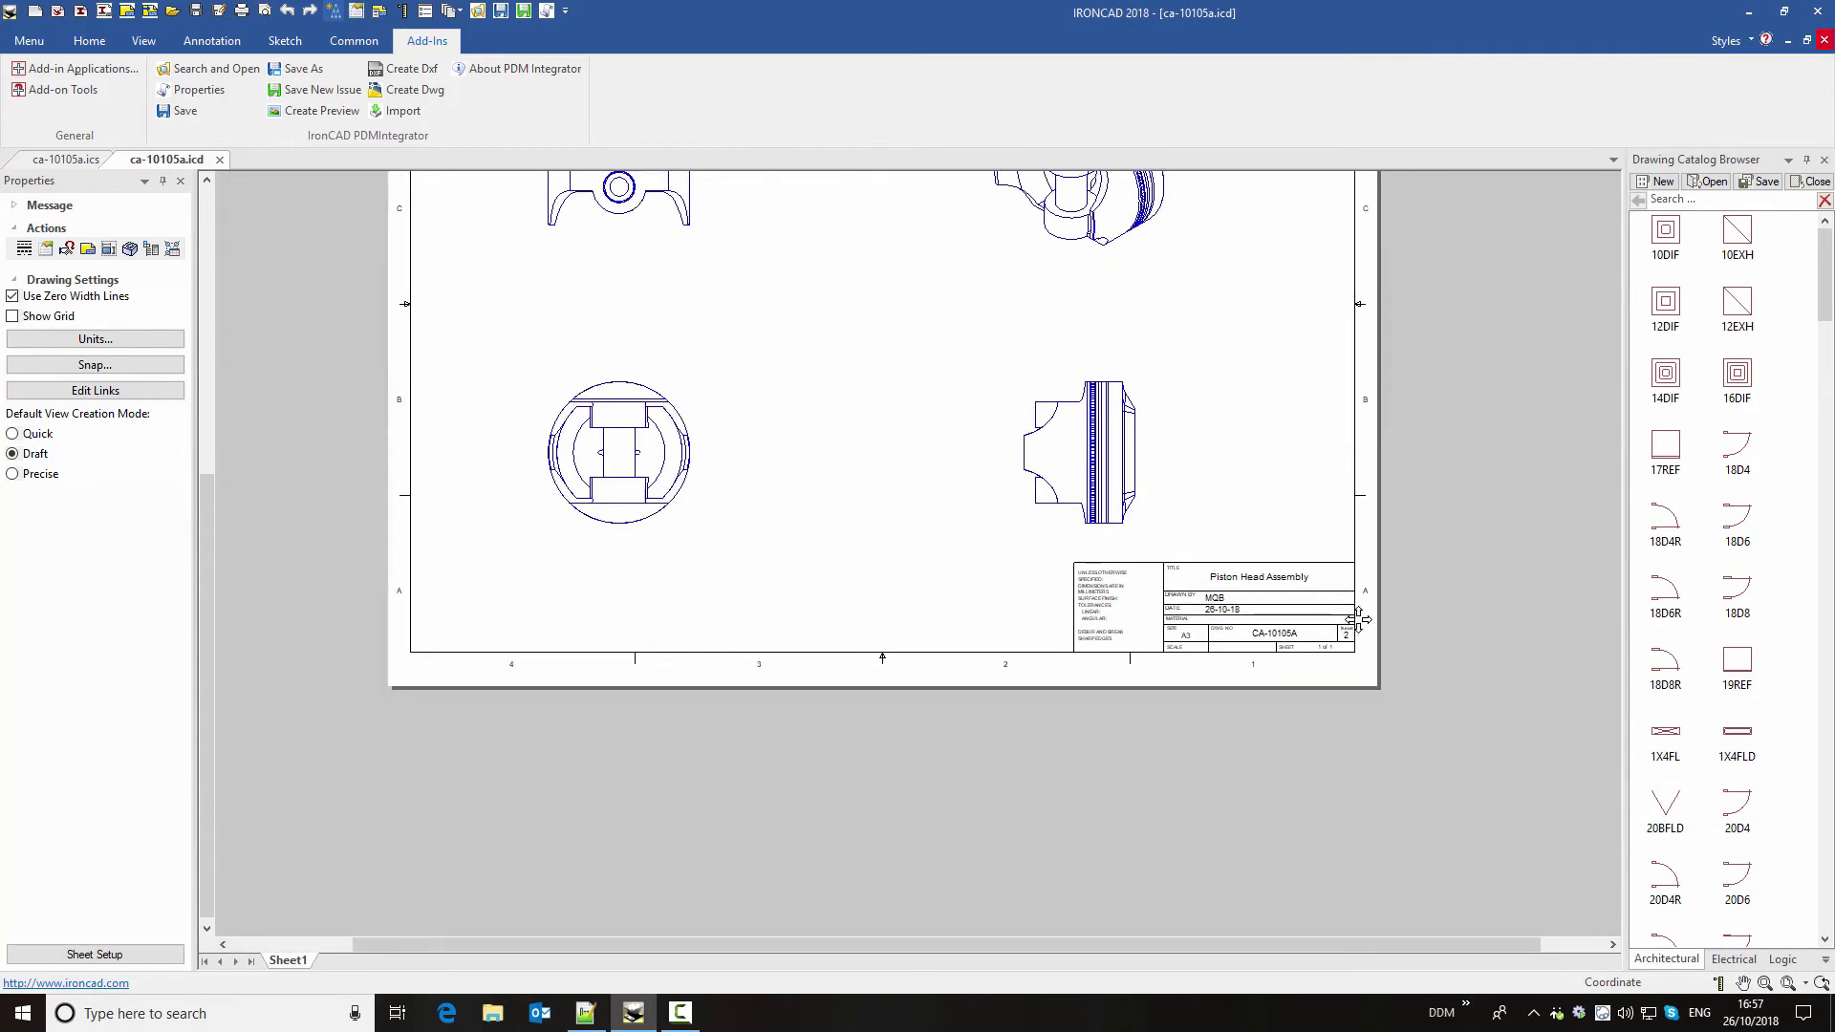
scroll(1315, 632, up, 2)
middle_drag(775, 287, 886, 864)
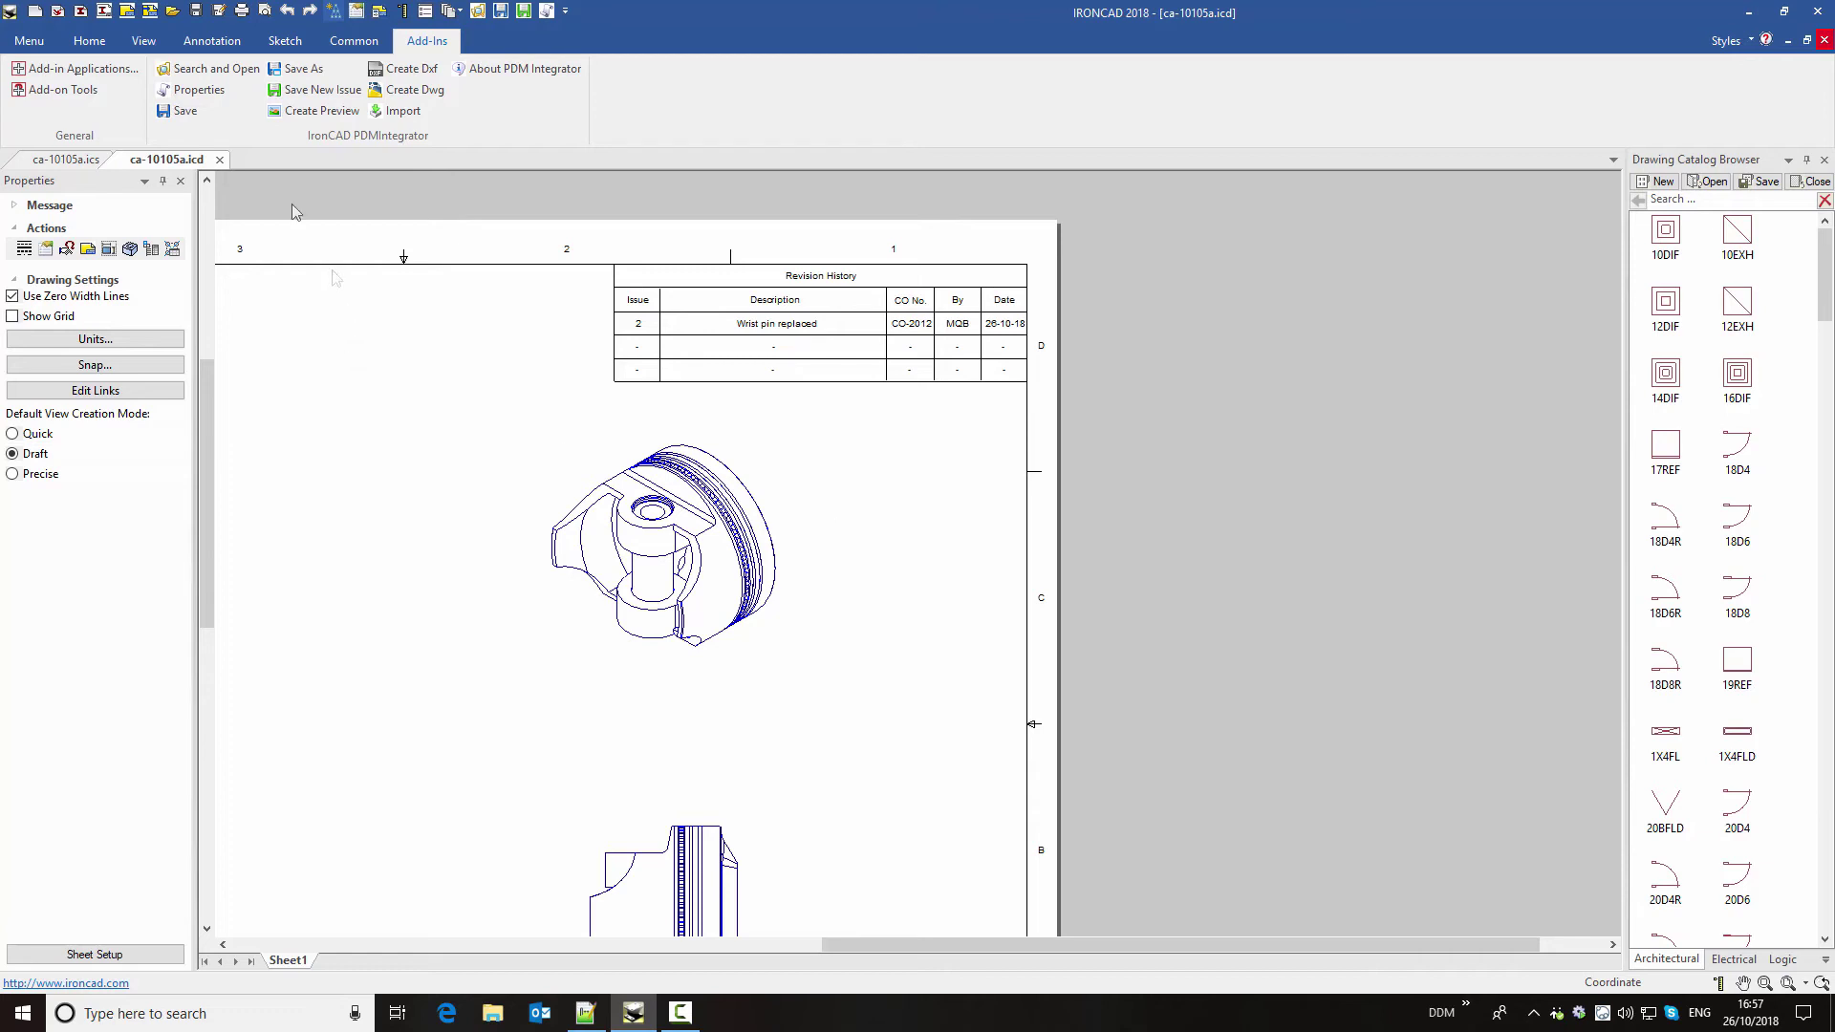
click(221, 160)
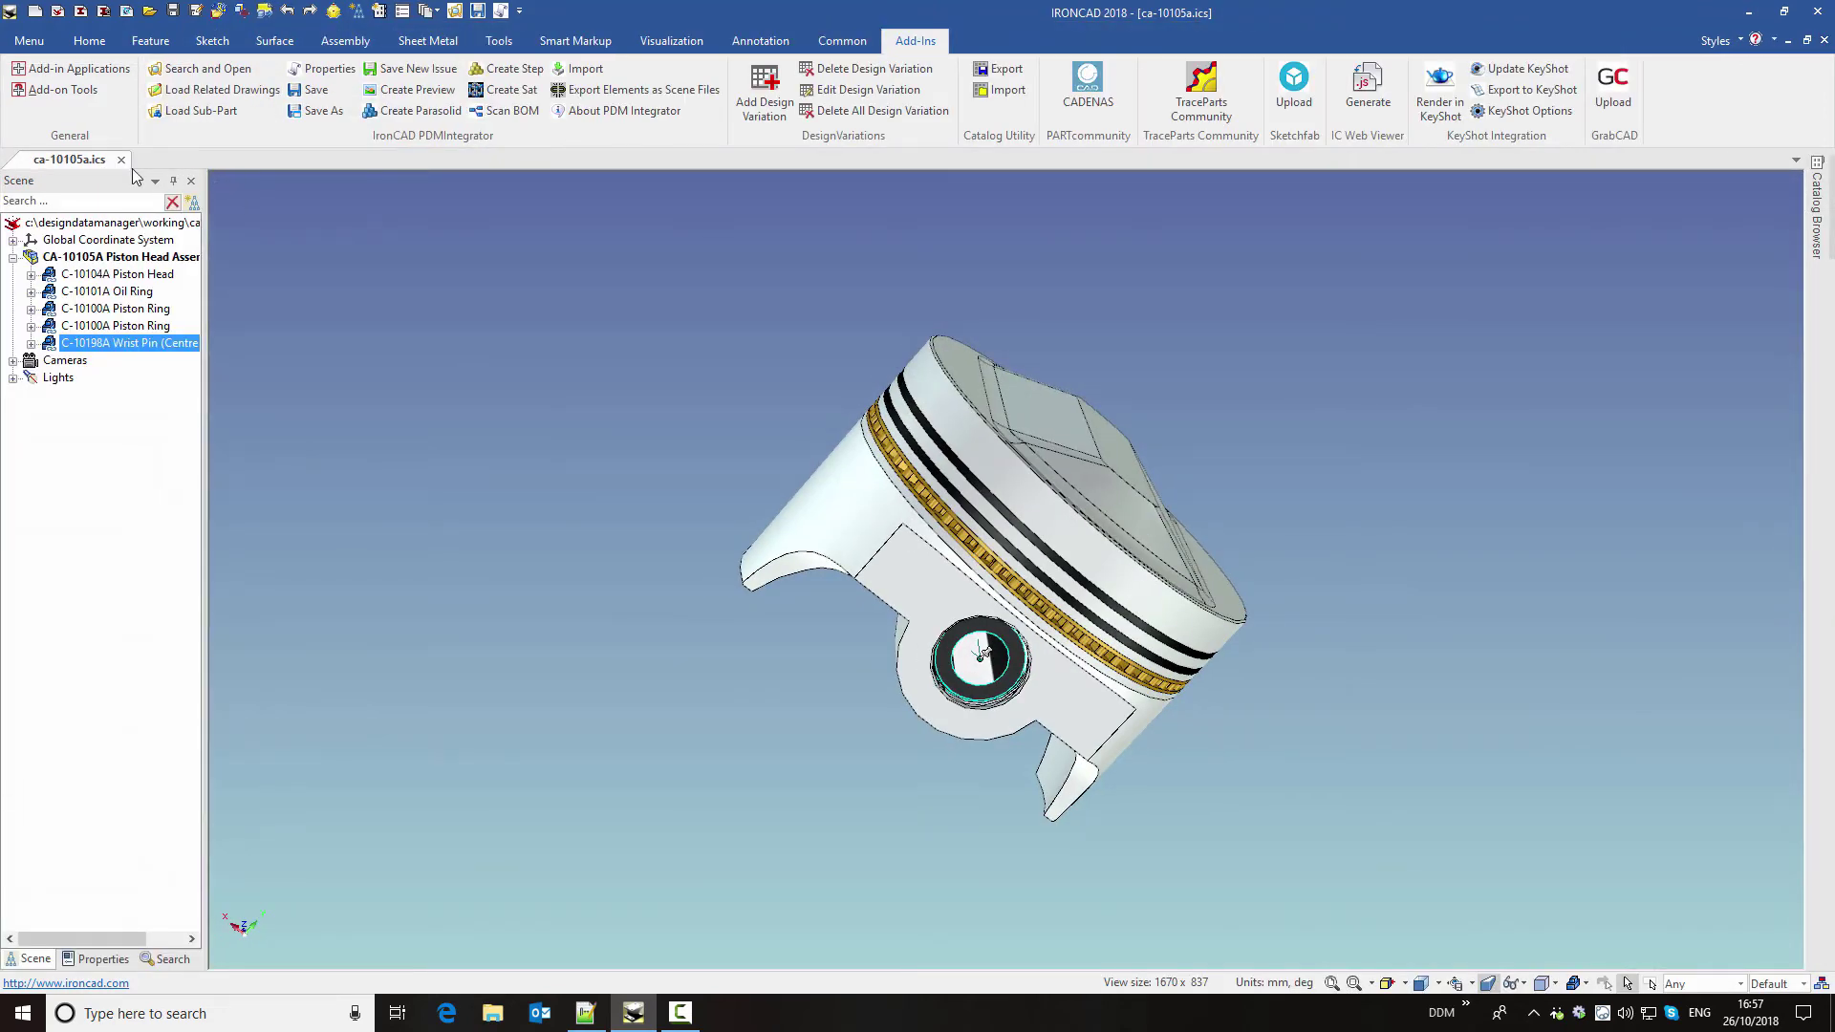
click(122, 159)
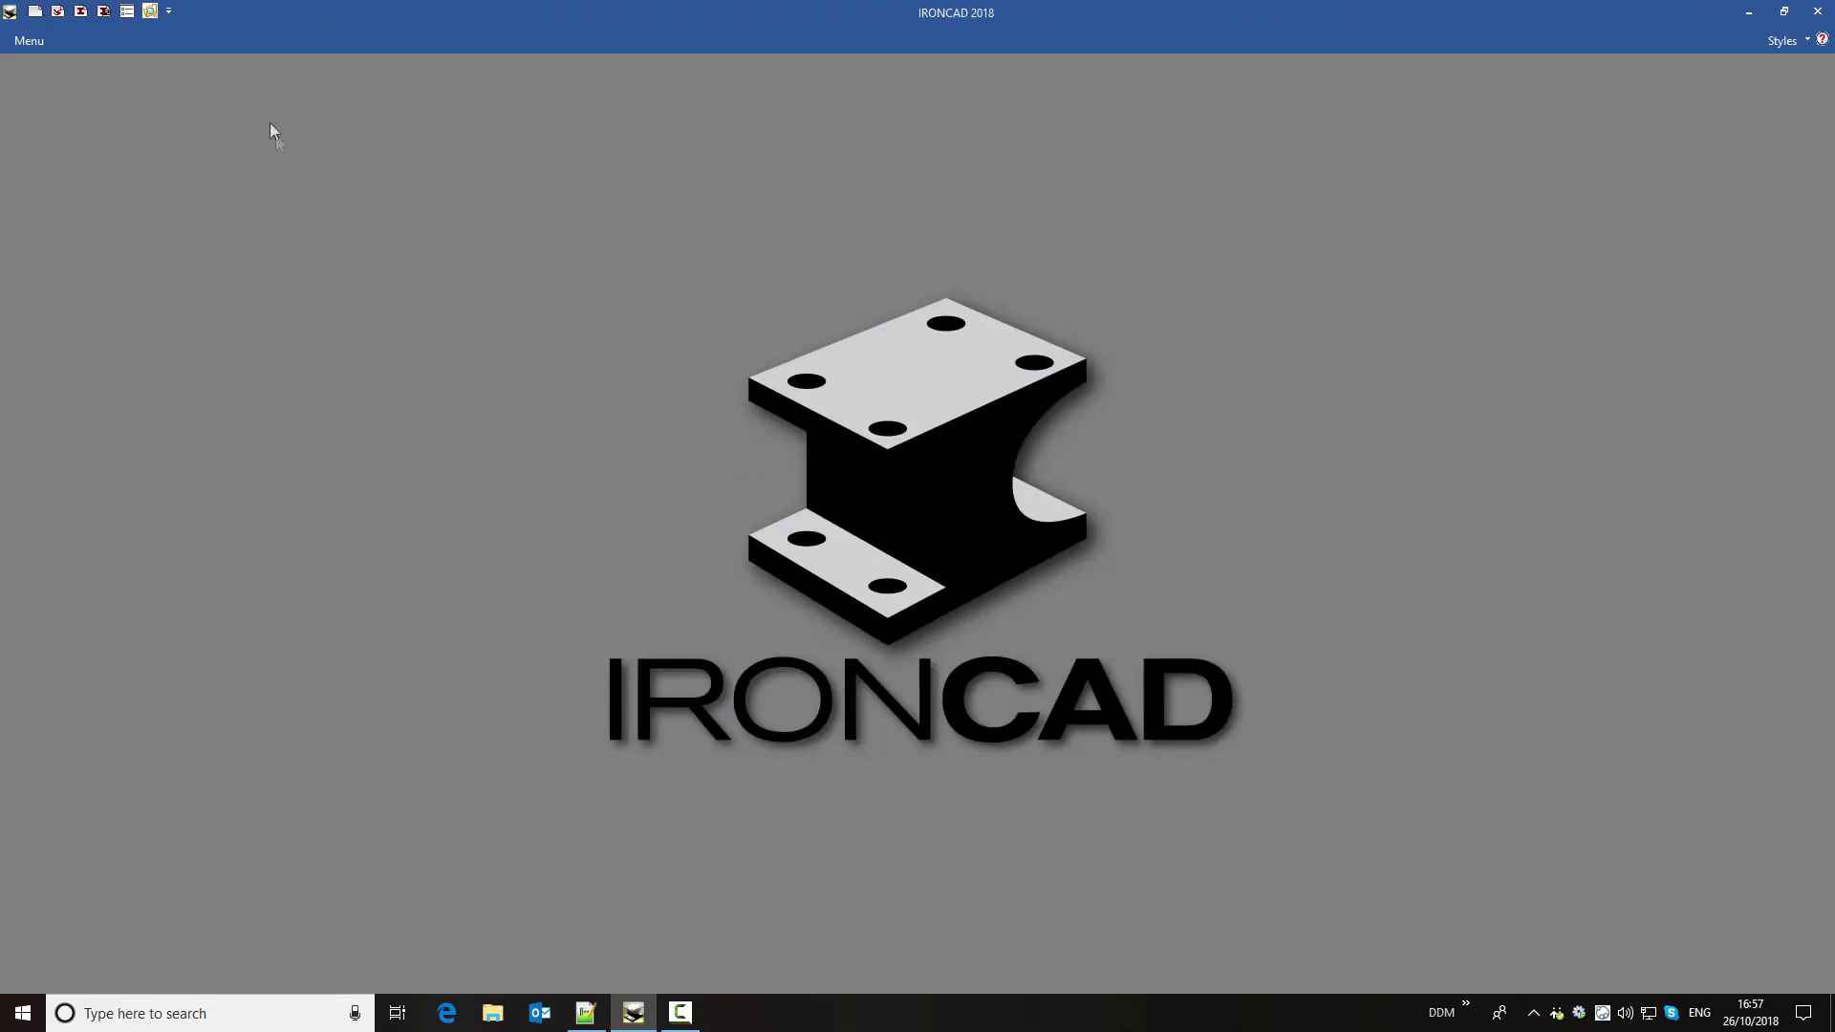
- In DDM, compare CA-10105A issue 2 with Under Review issue 1, then open issue 2's actions
click(150, 12)
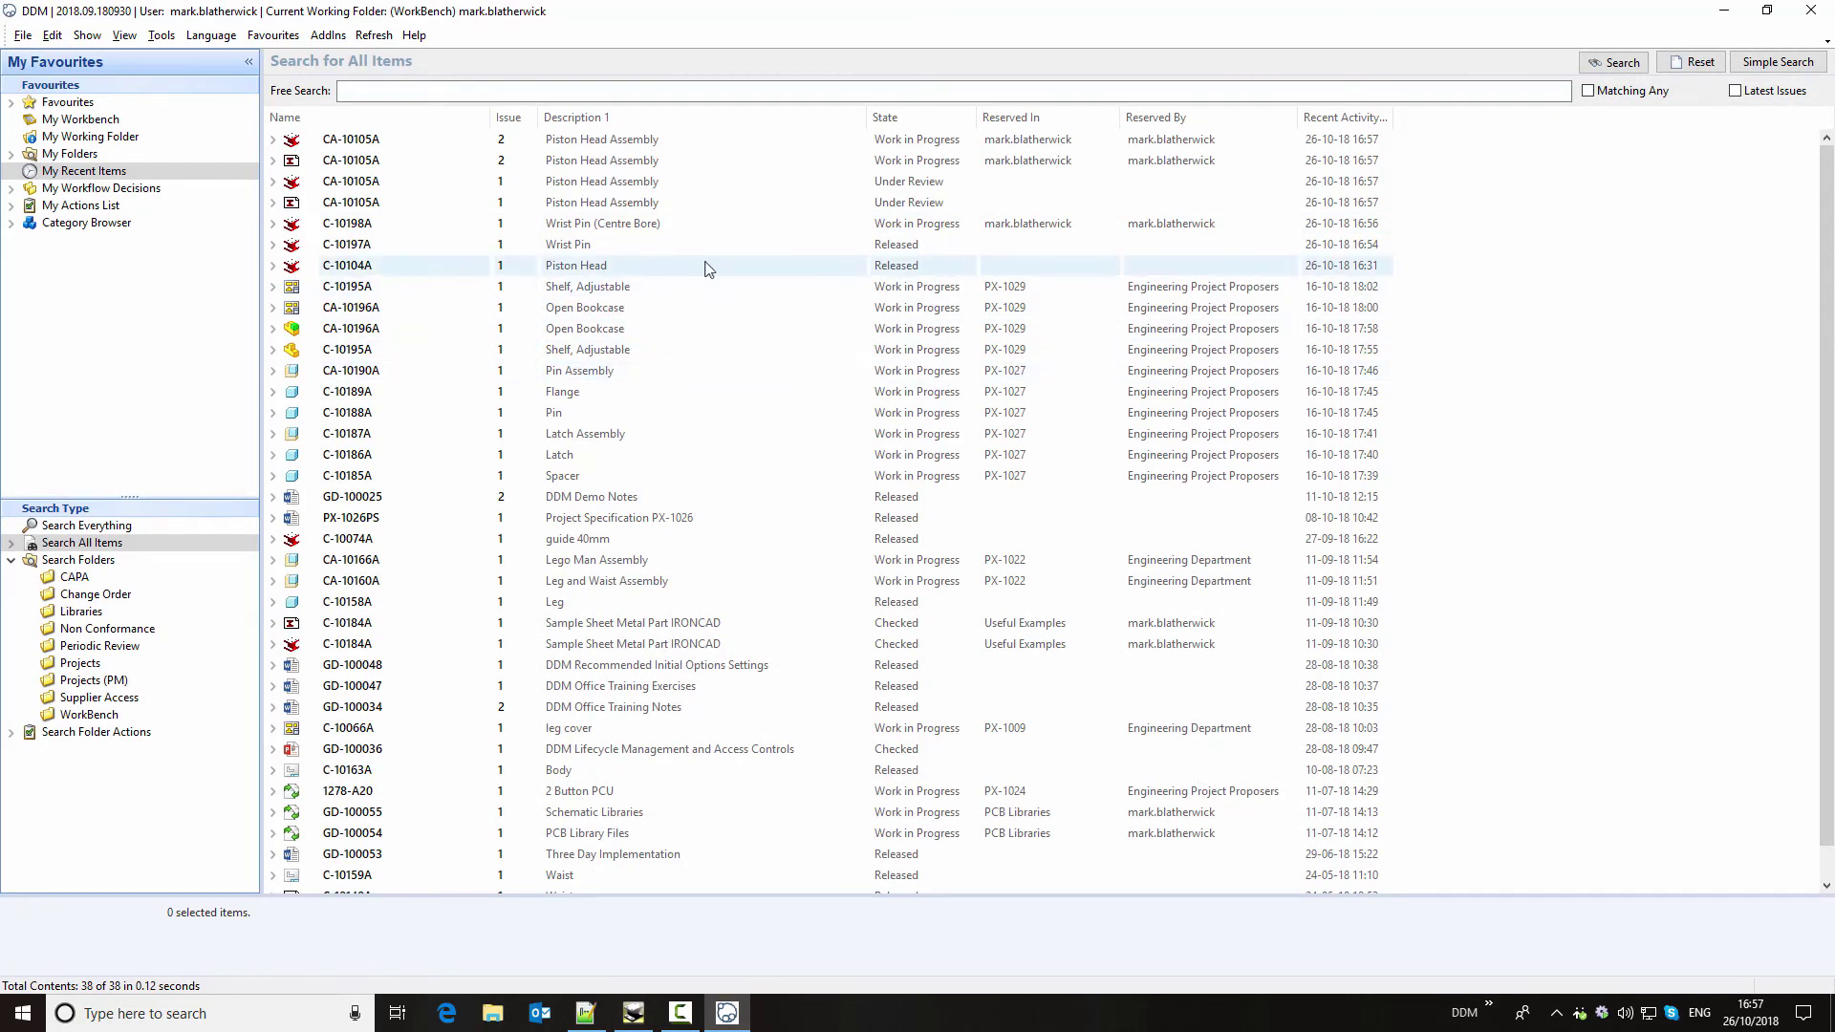
click(564, 143)
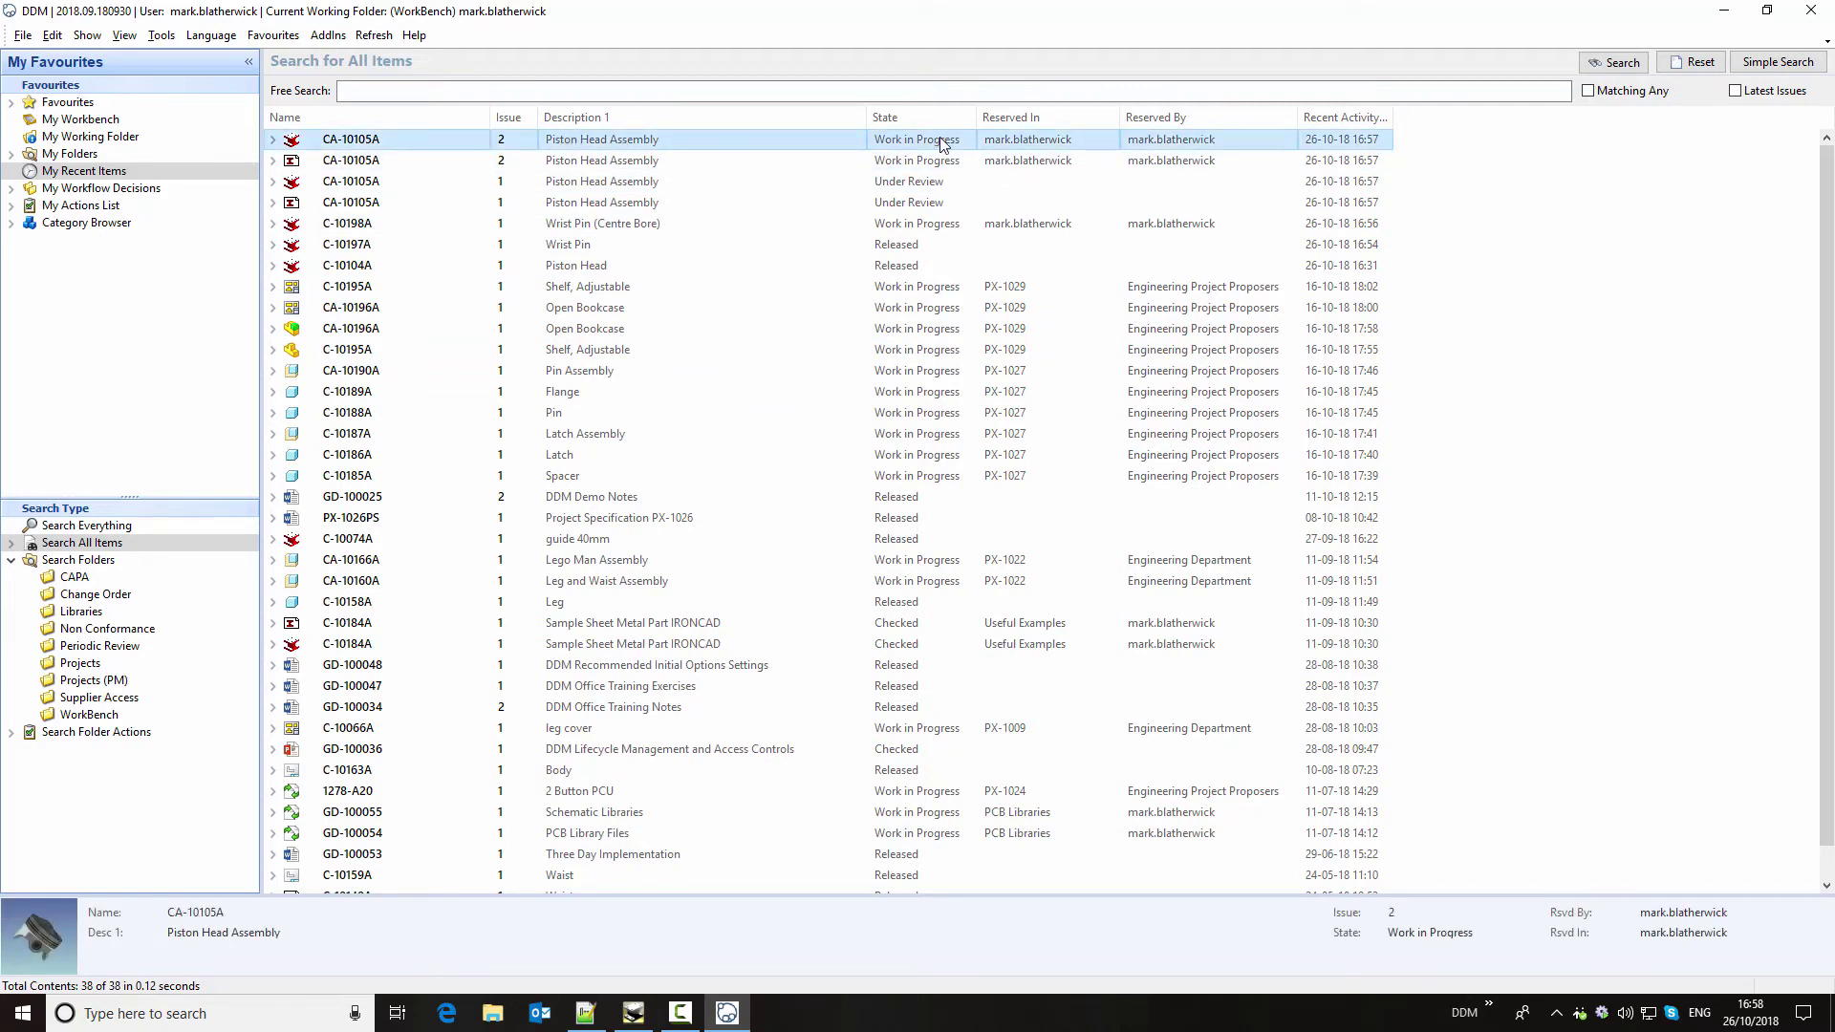
click(562, 184)
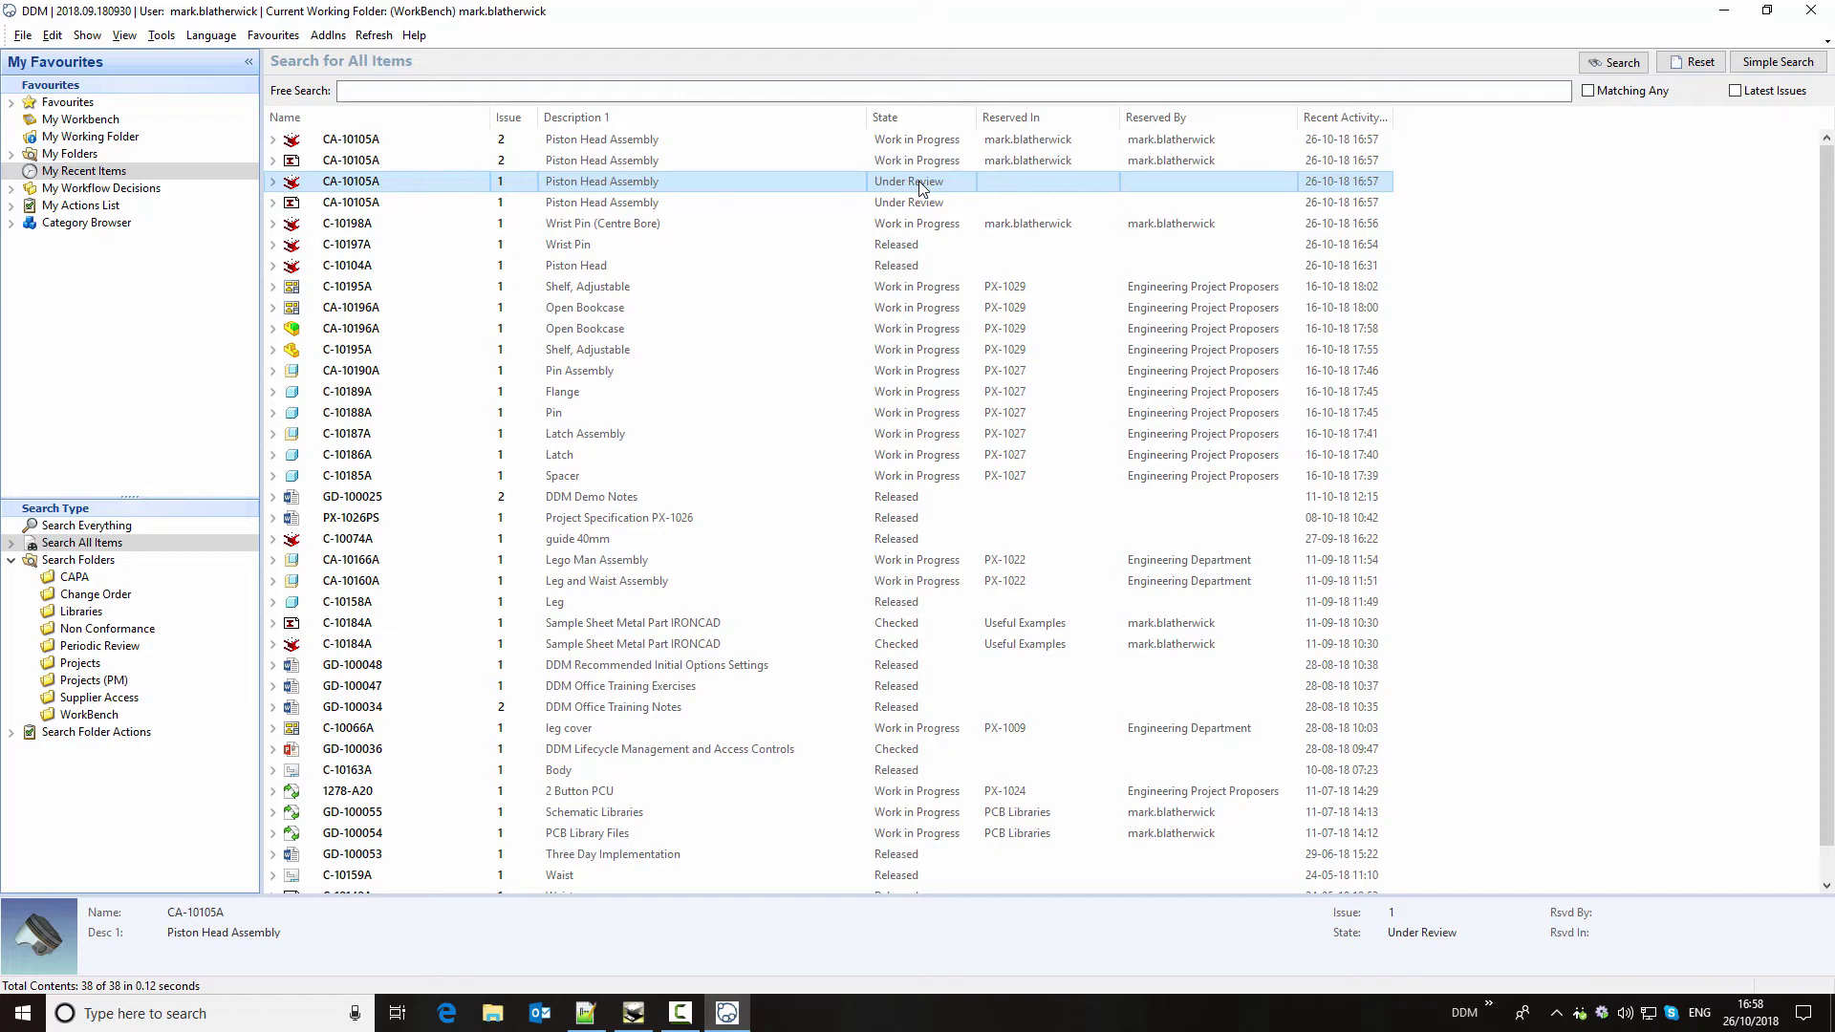
click(586, 143)
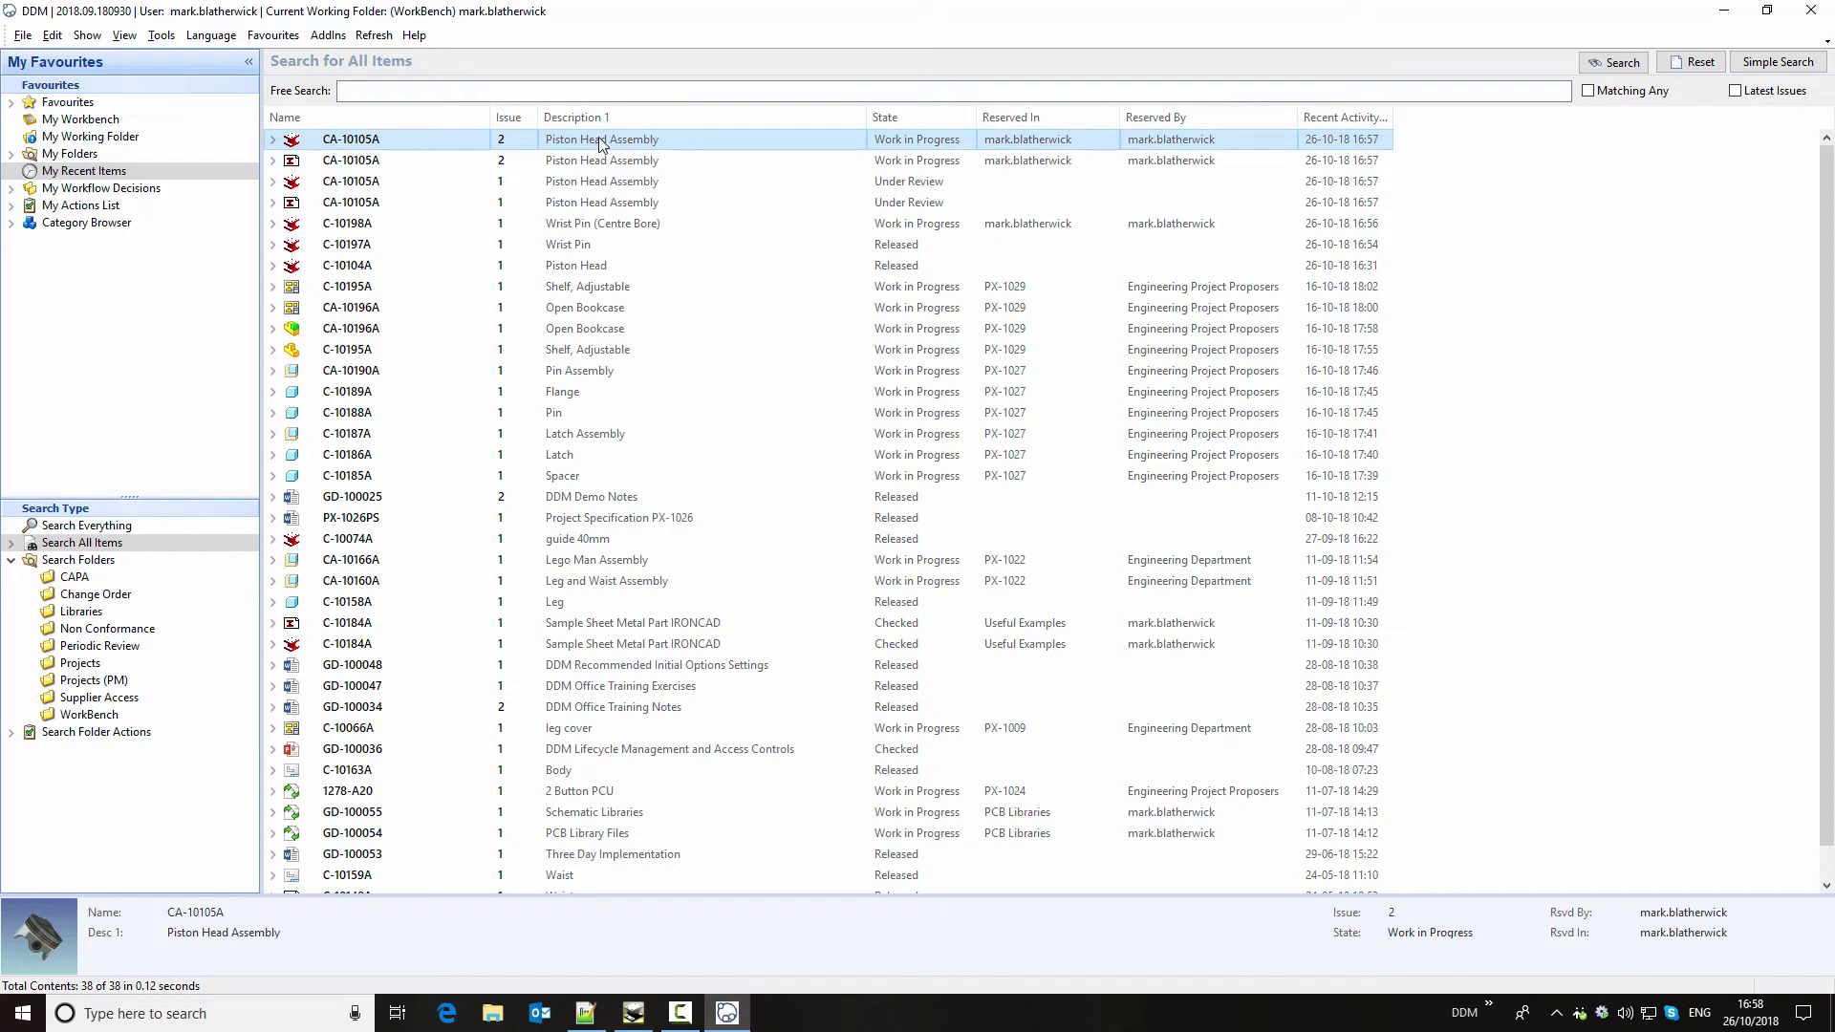
right_click(595, 143)
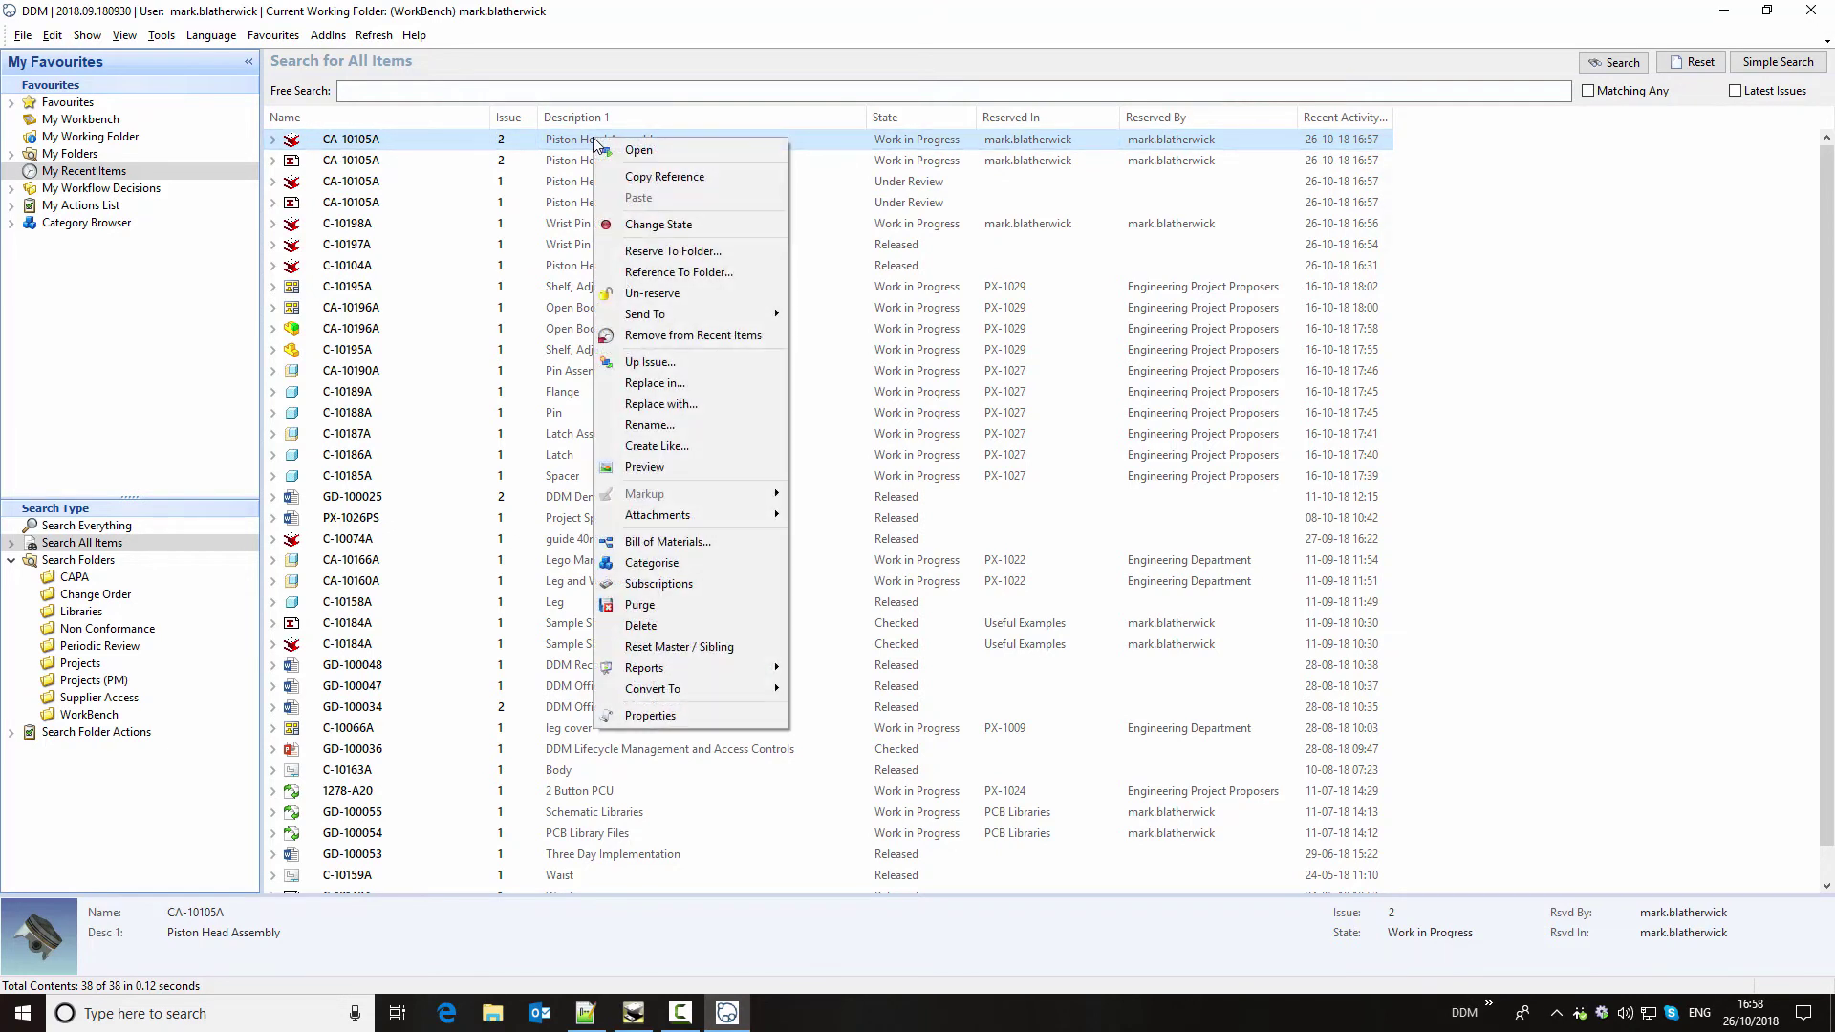
- Open the CA-10105A issue 2 bill of materials and hide the Oil Ring line
click(715, 541)
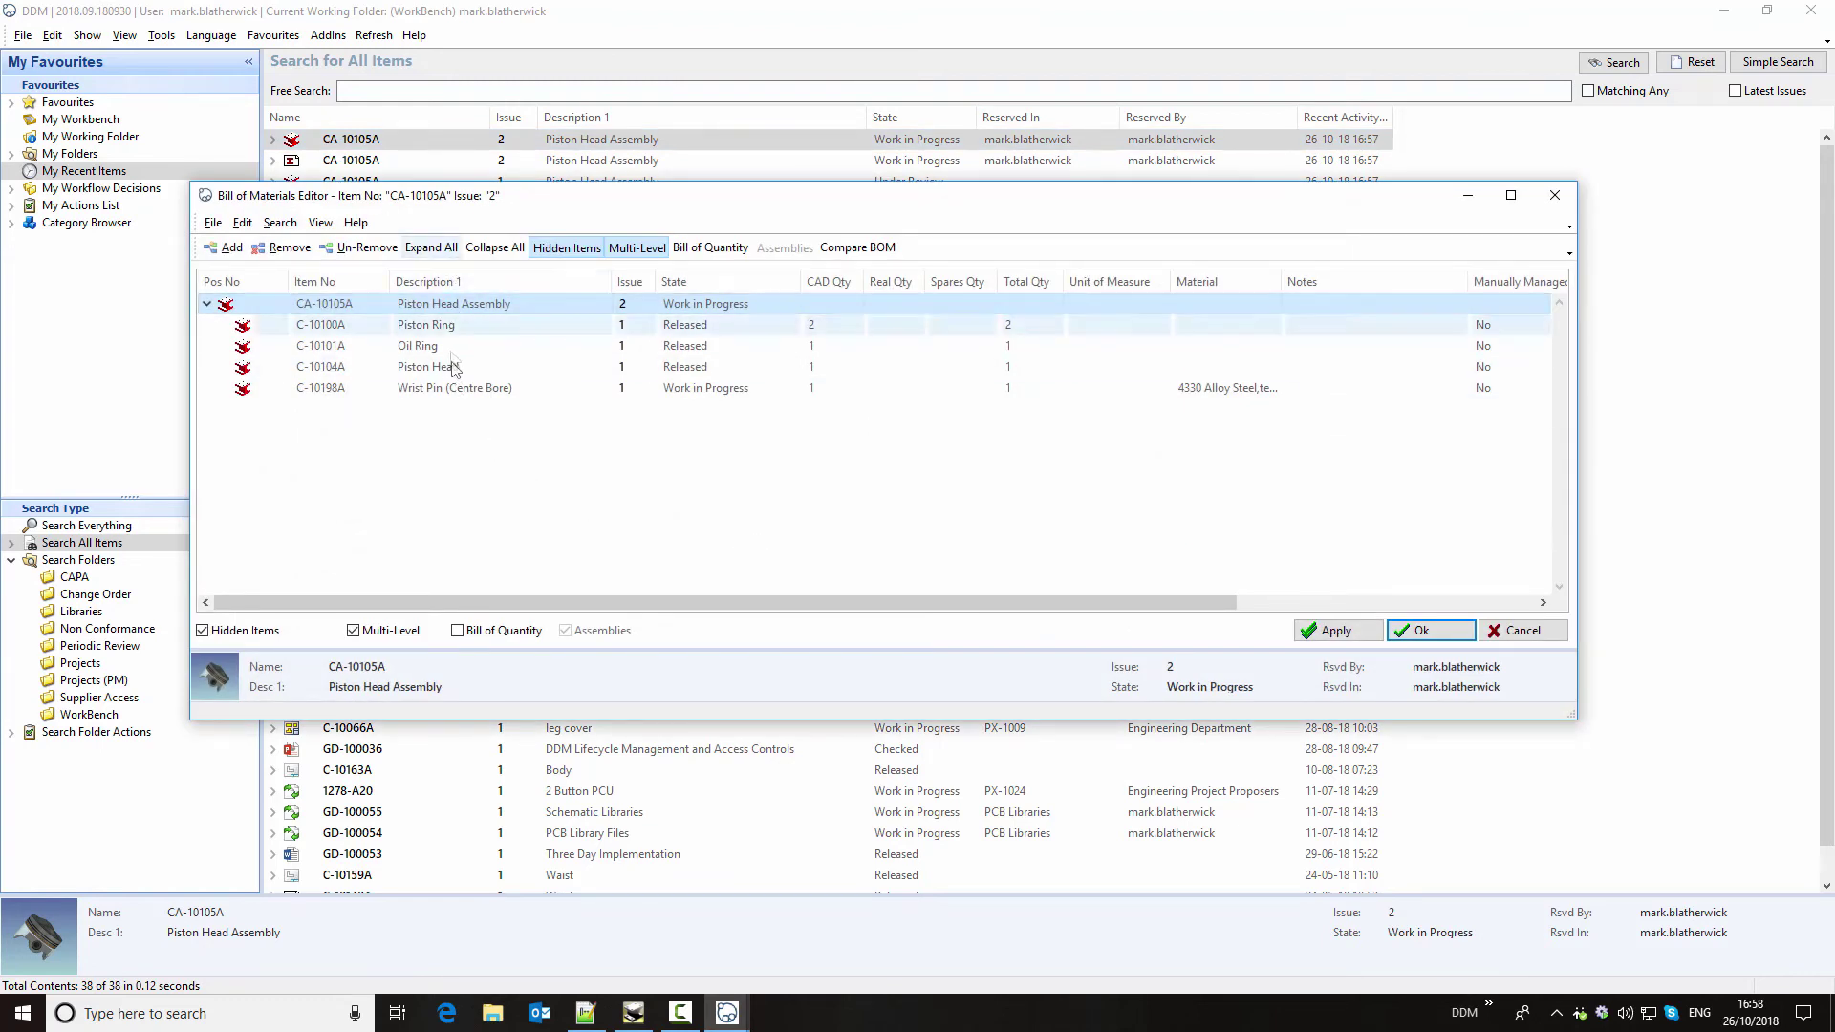
click(833, 328)
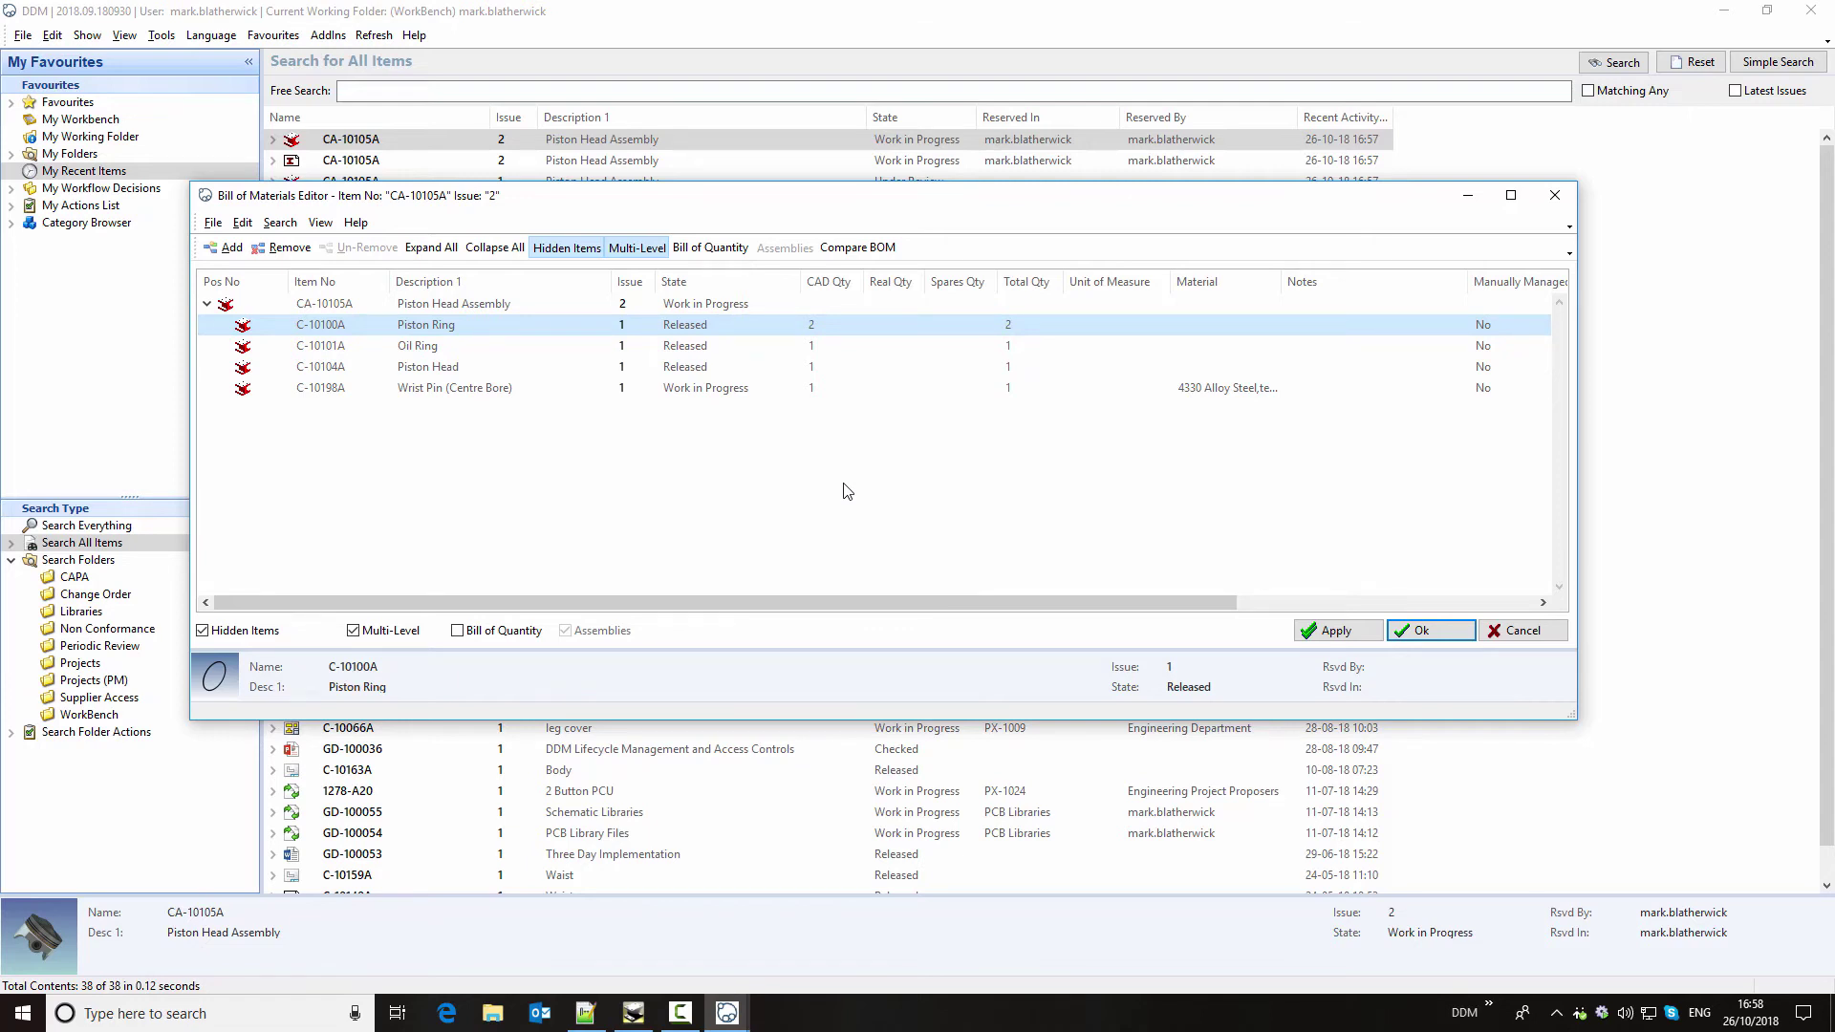
click(447, 348)
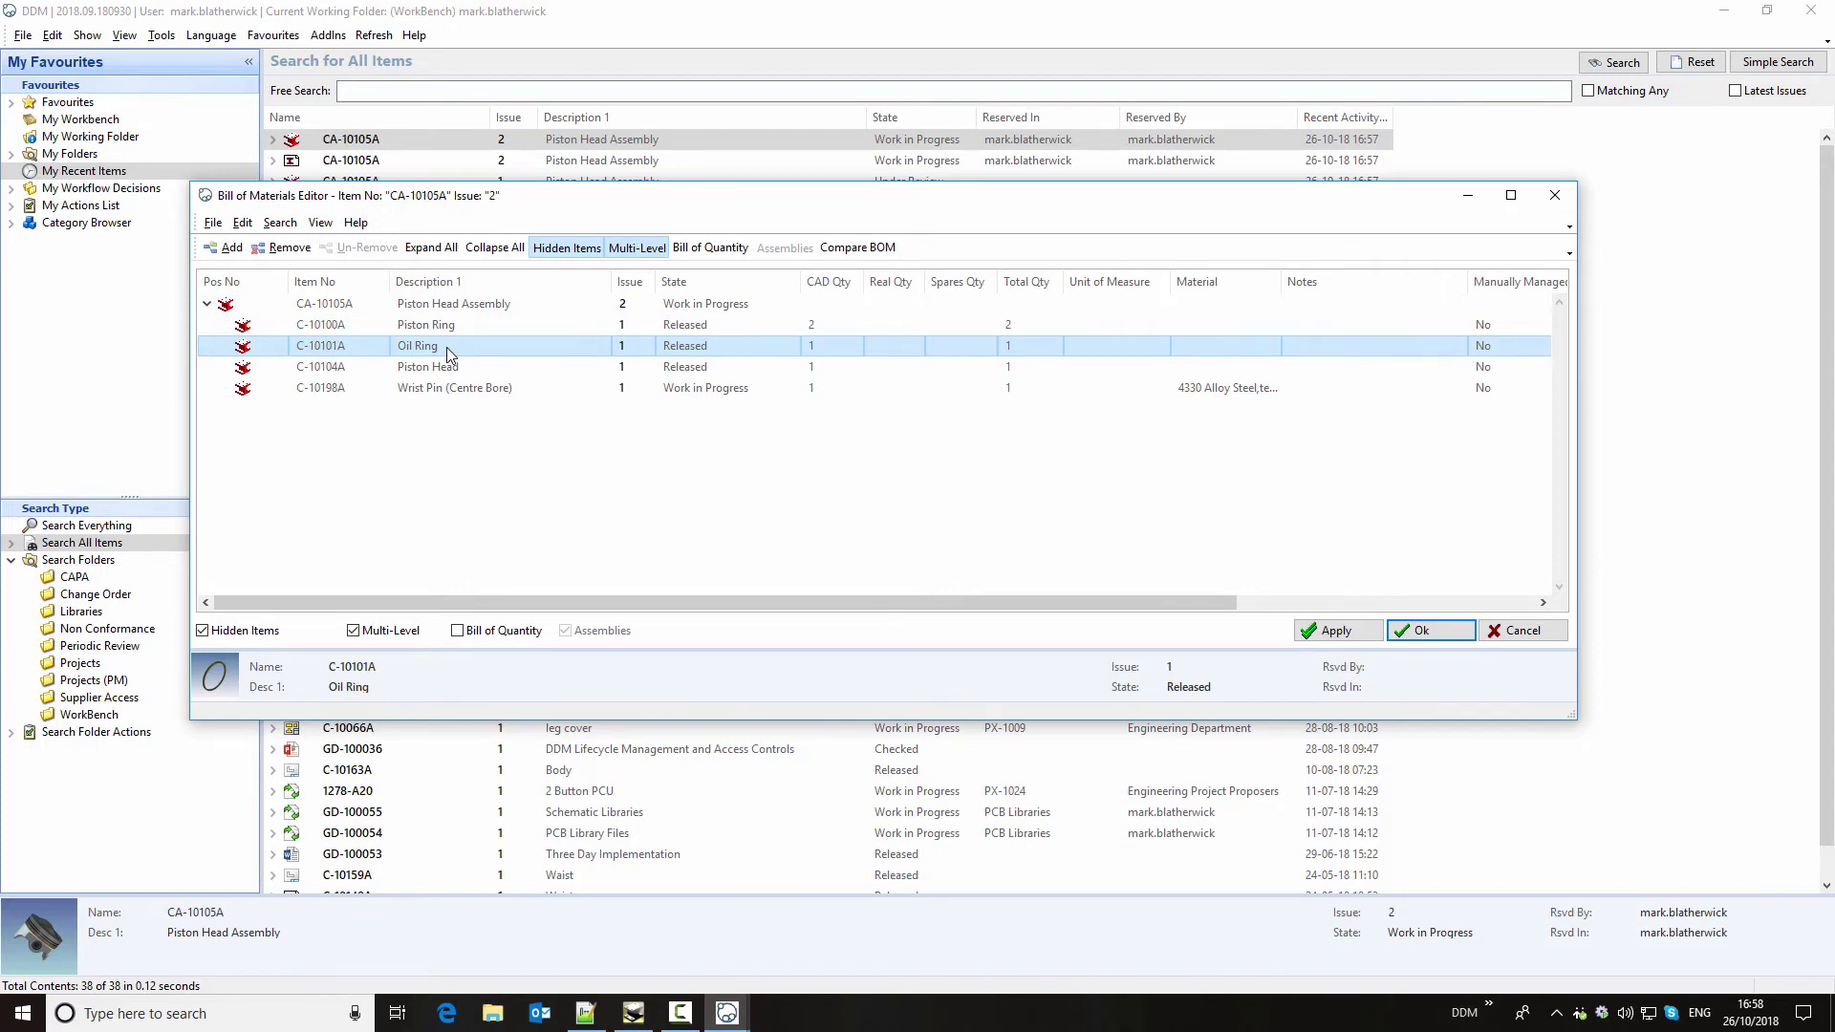
right_click(445, 347)
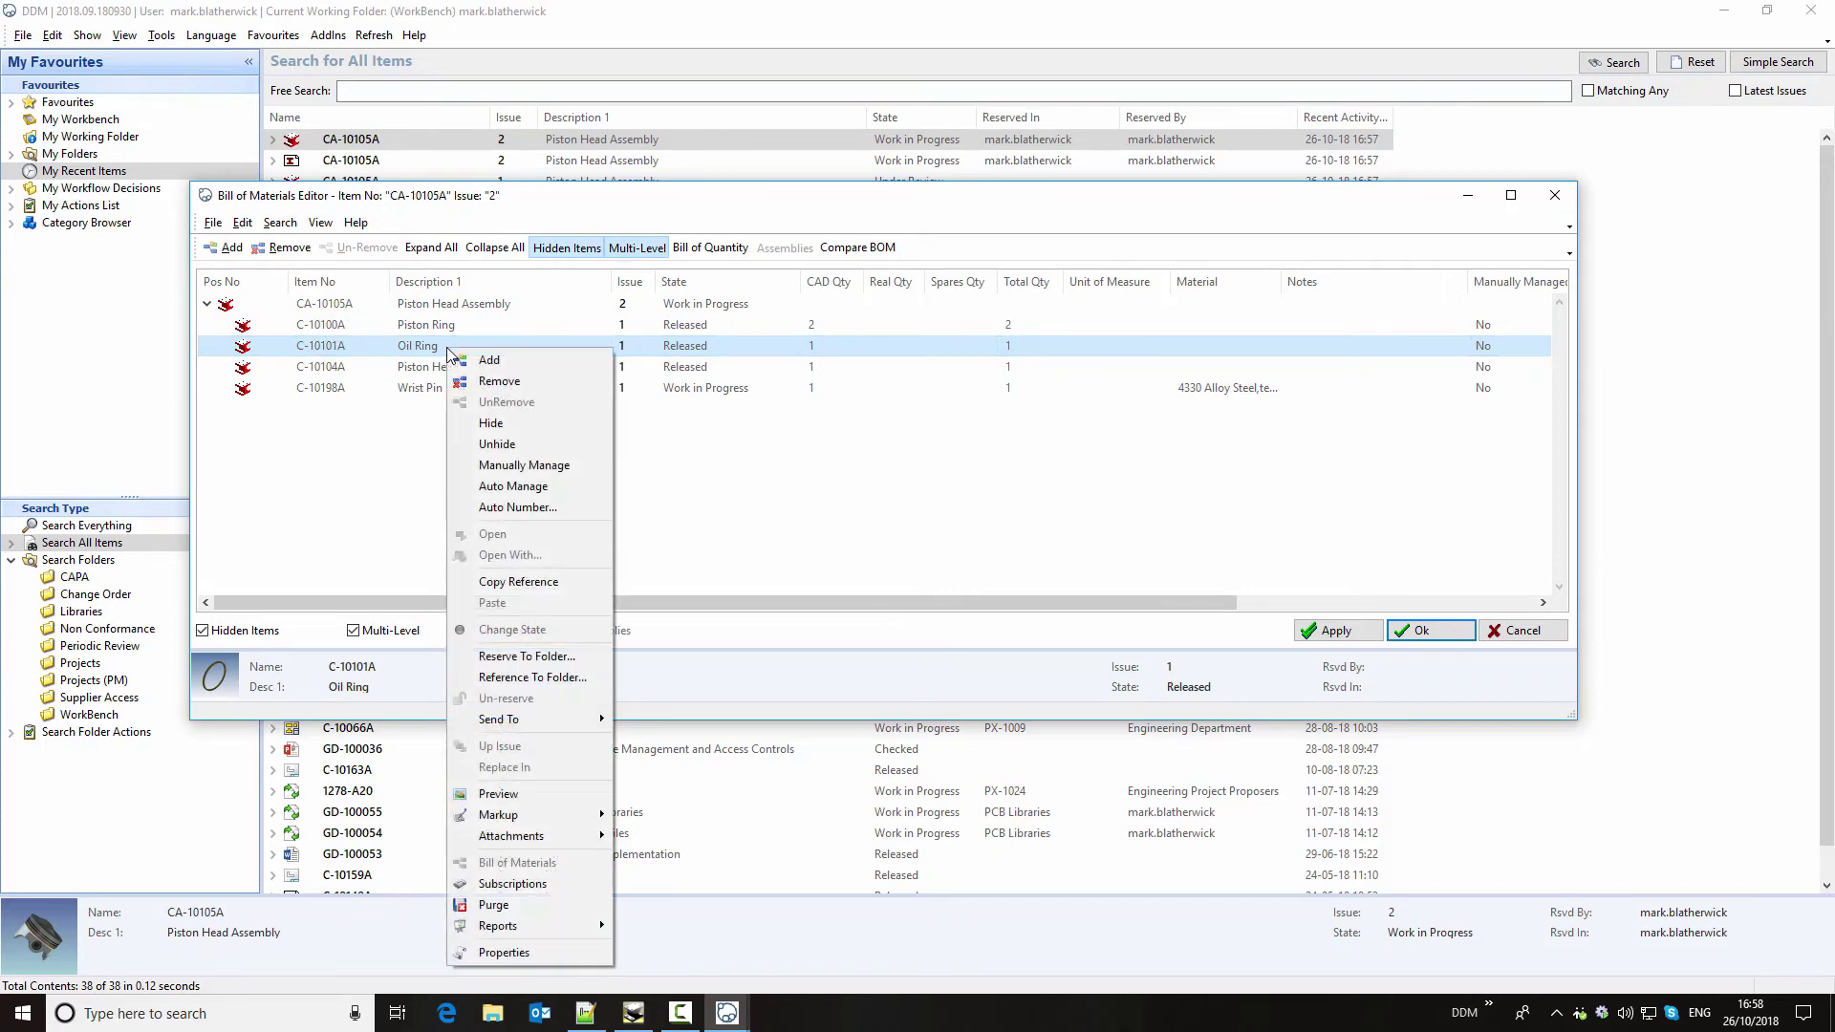
click(504, 426)
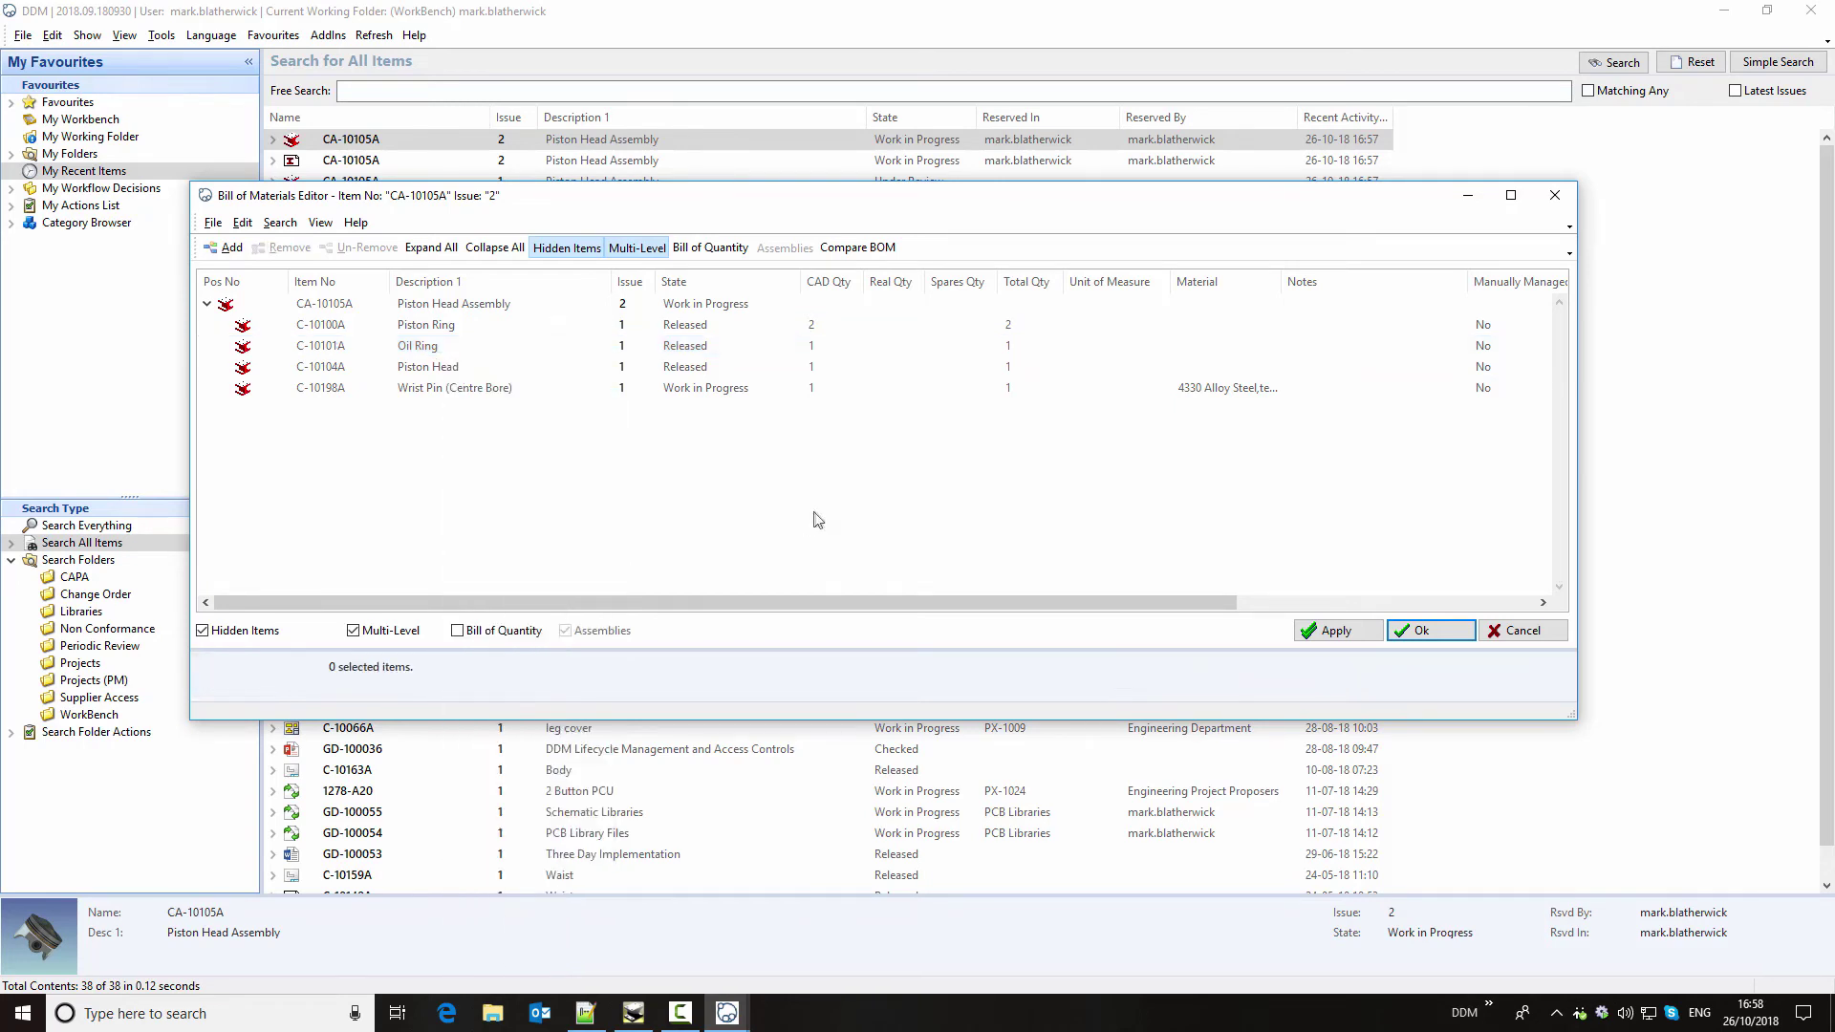
- Auto-number the four component lines from 100 in steps of 10, save, and minimize the editor
drag(470, 497, 253, 331)
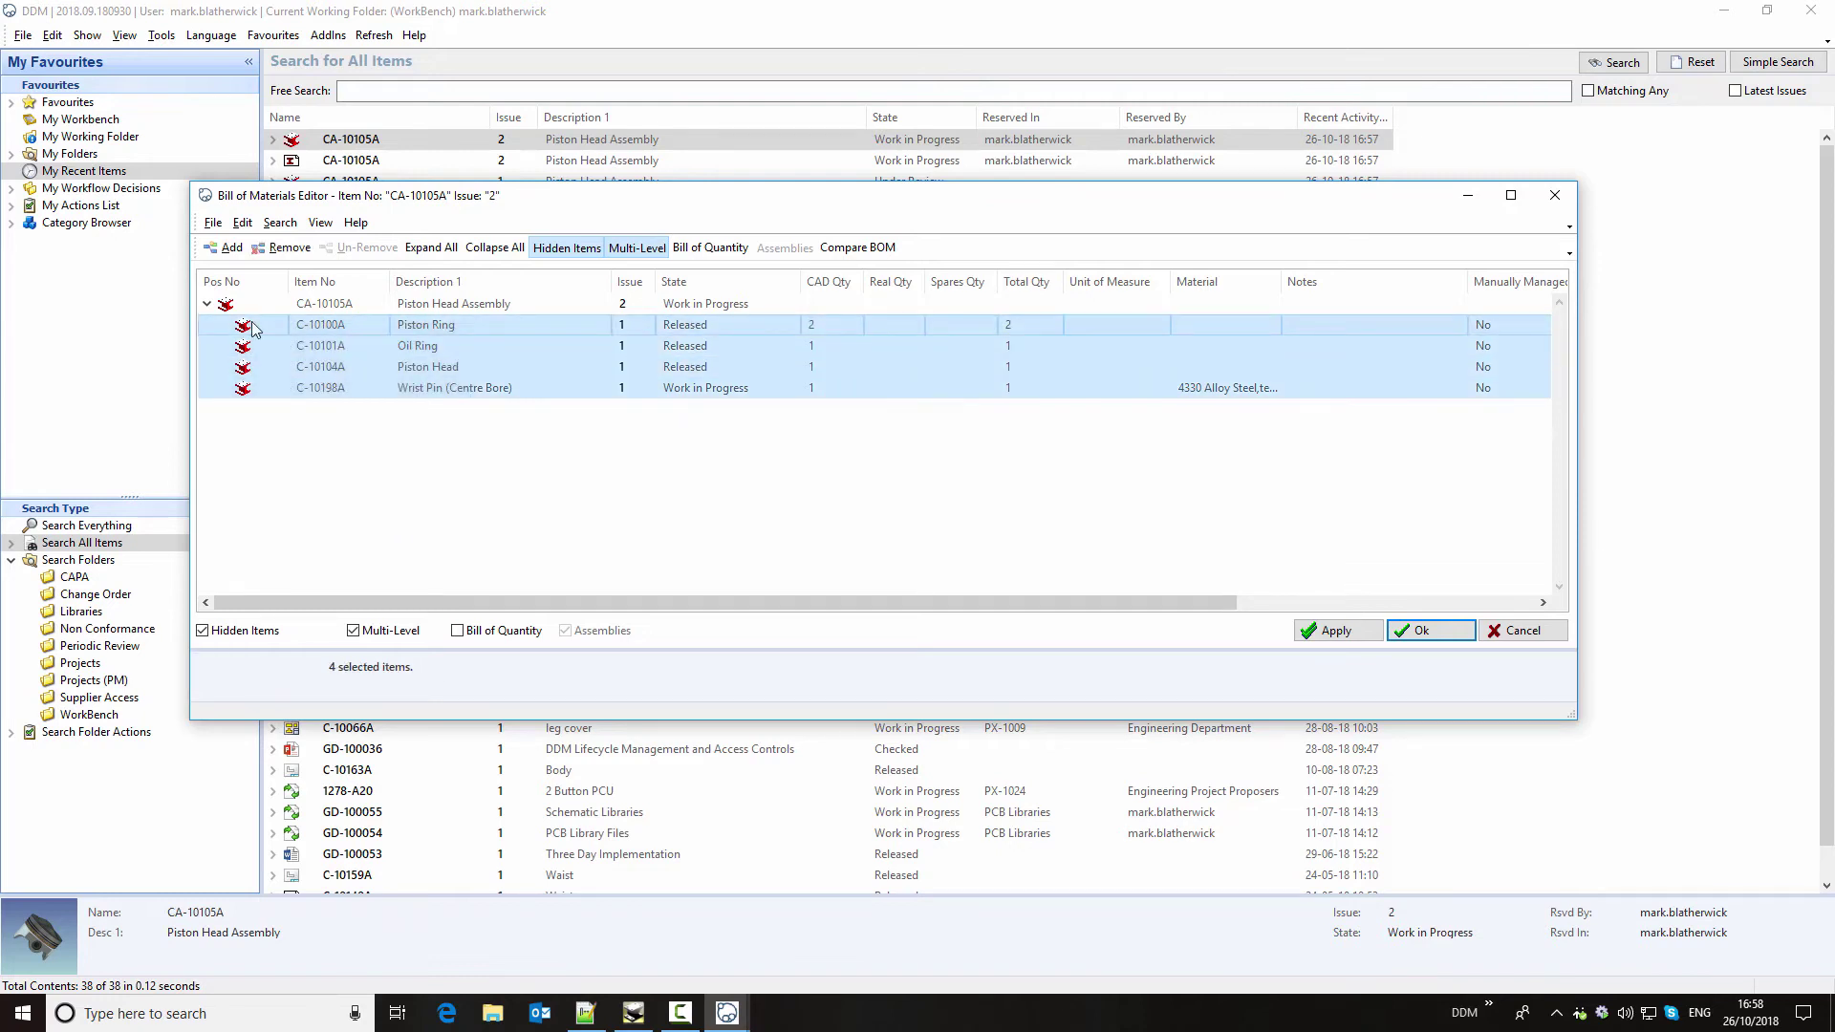
right_click(258, 335)
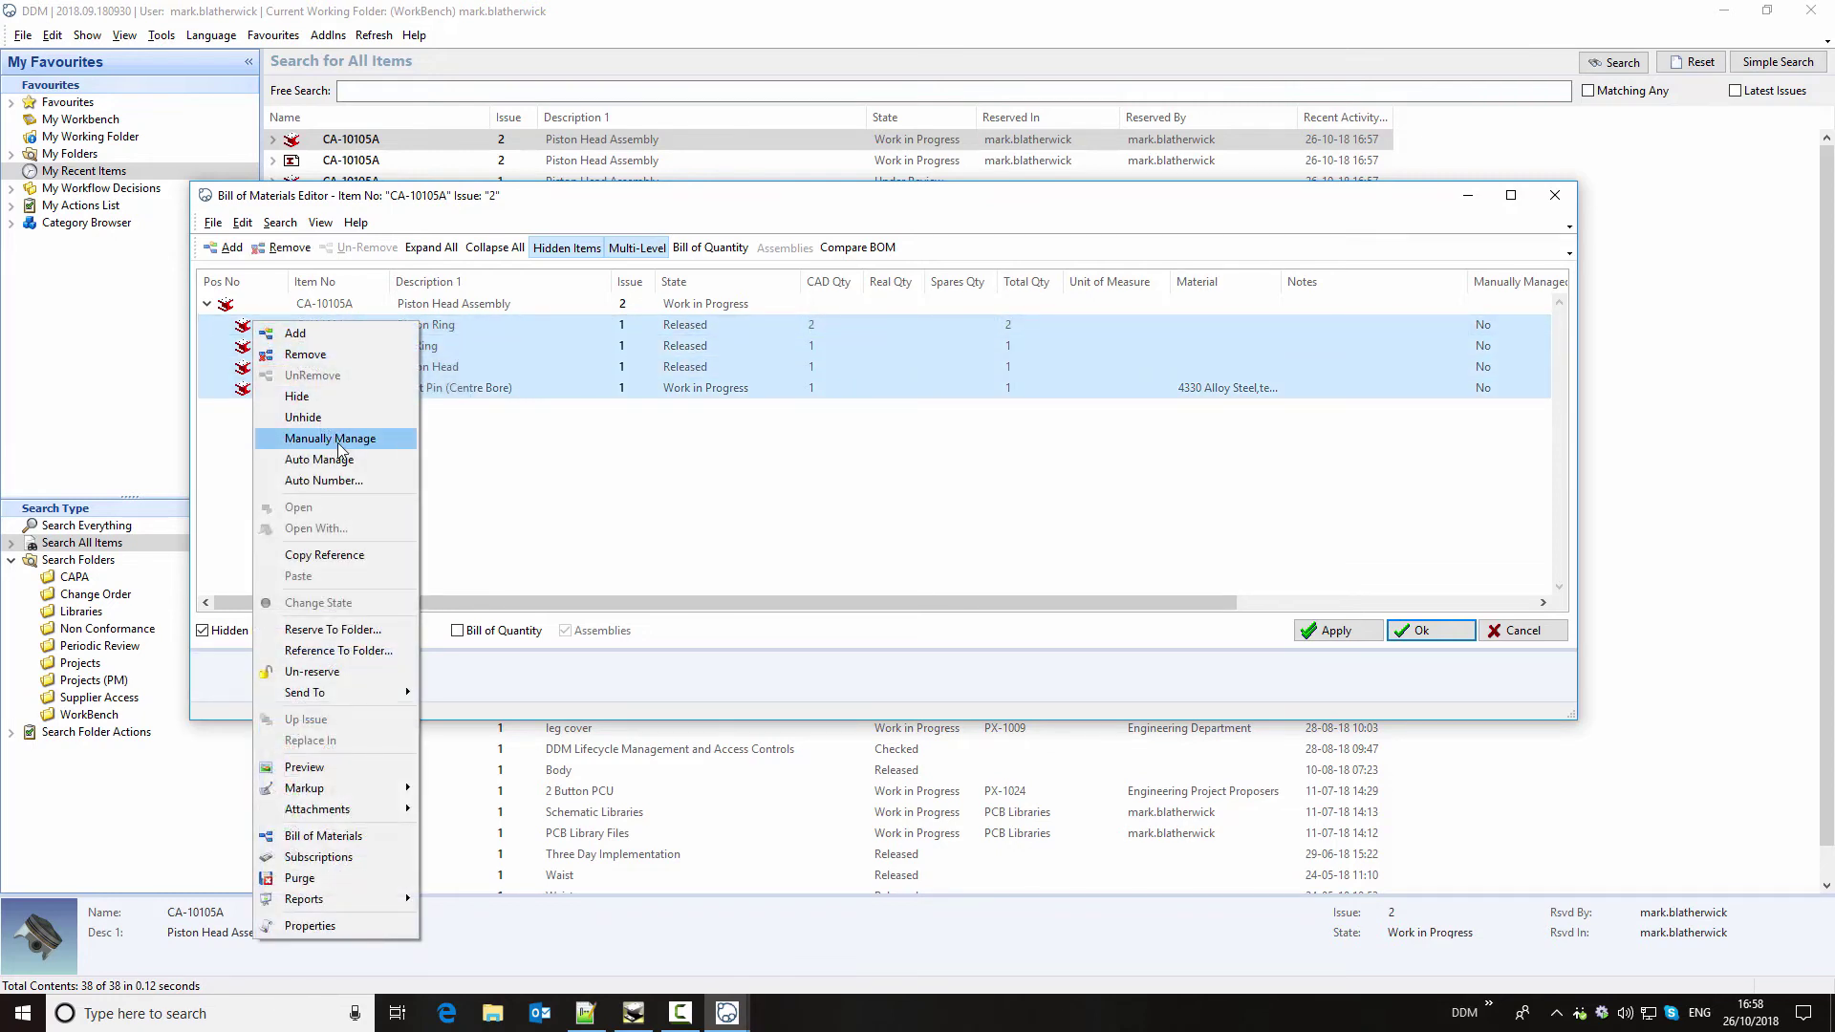
click(347, 484)
click(337, 250)
text(0)
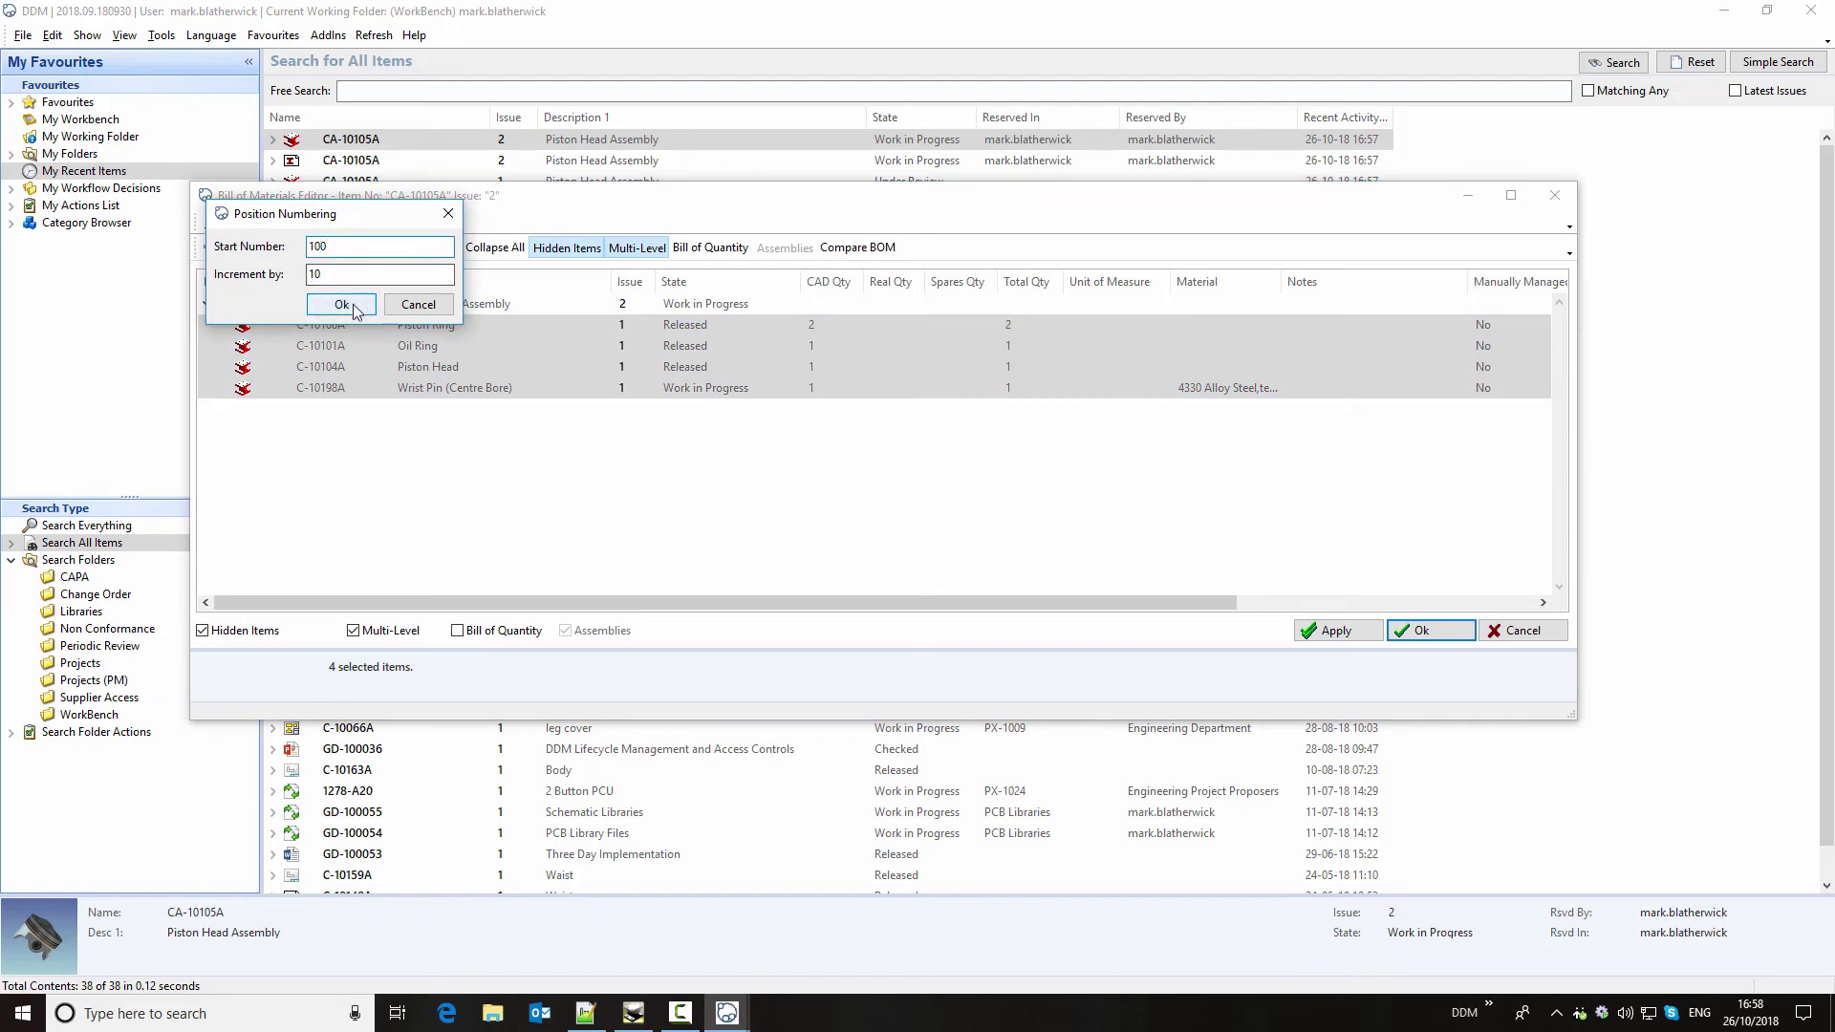
click(346, 304)
click(1330, 635)
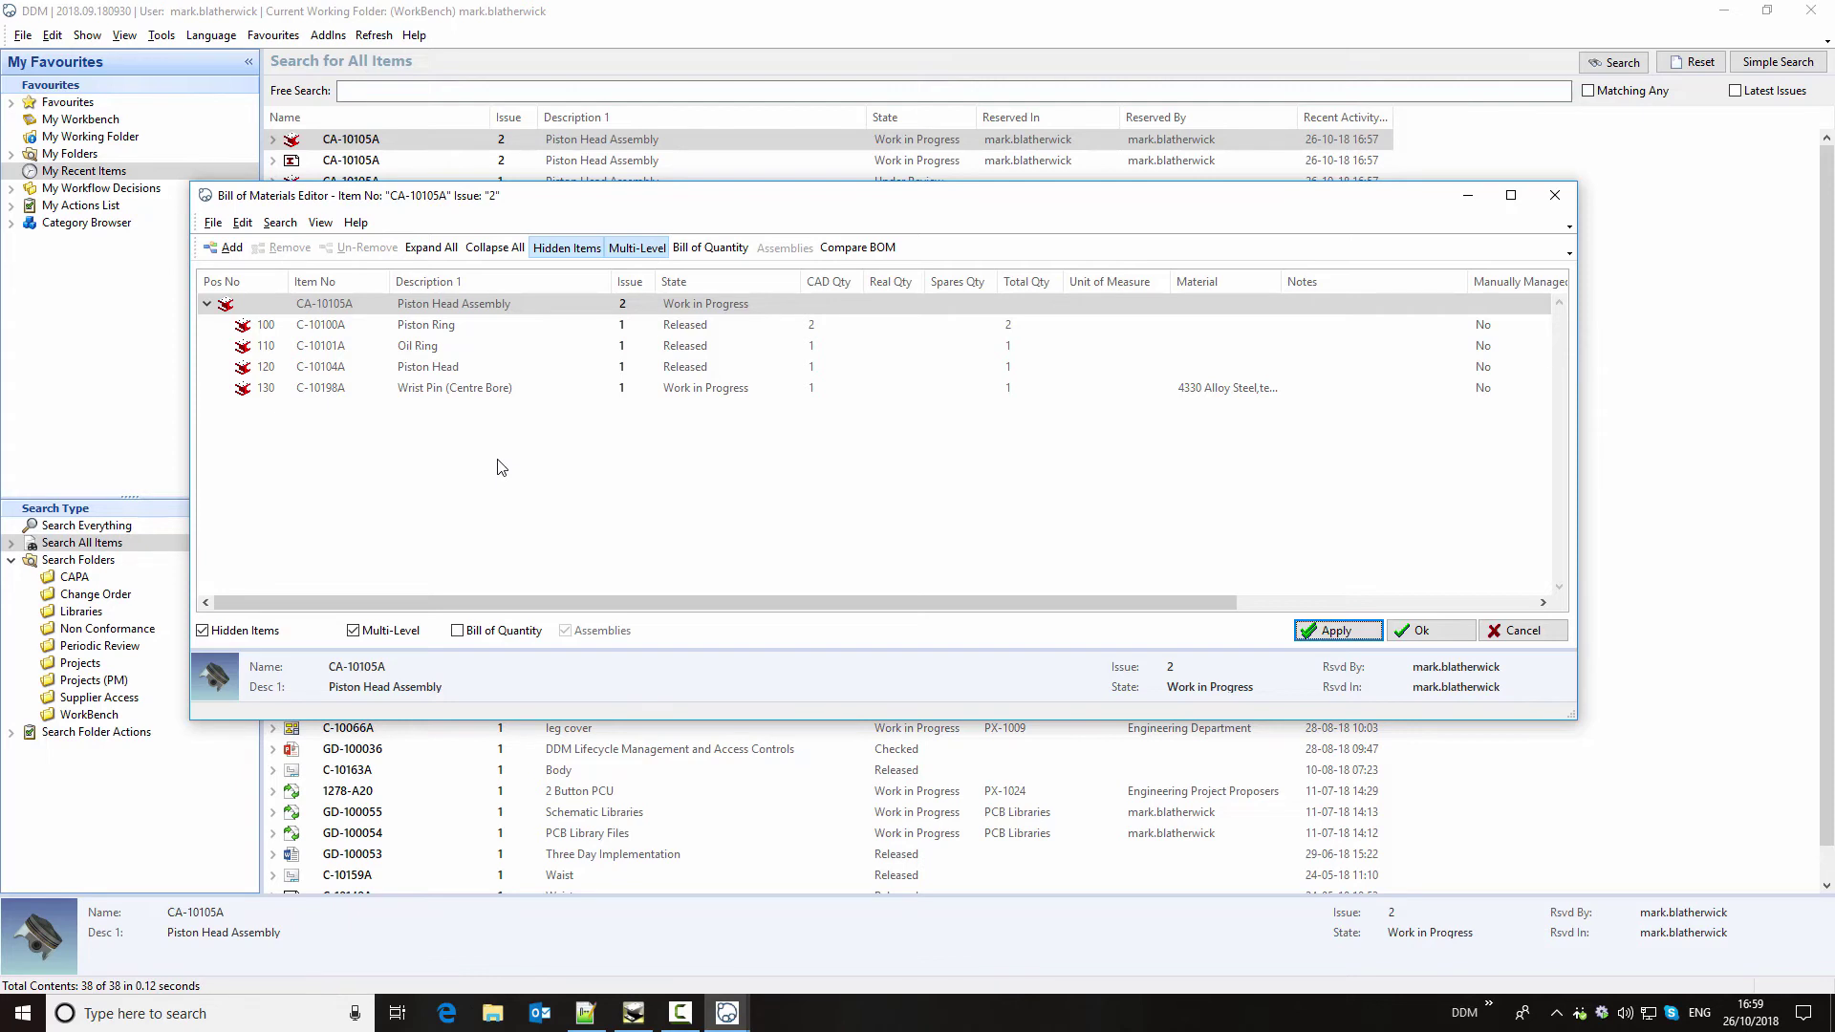
click(1464, 195)
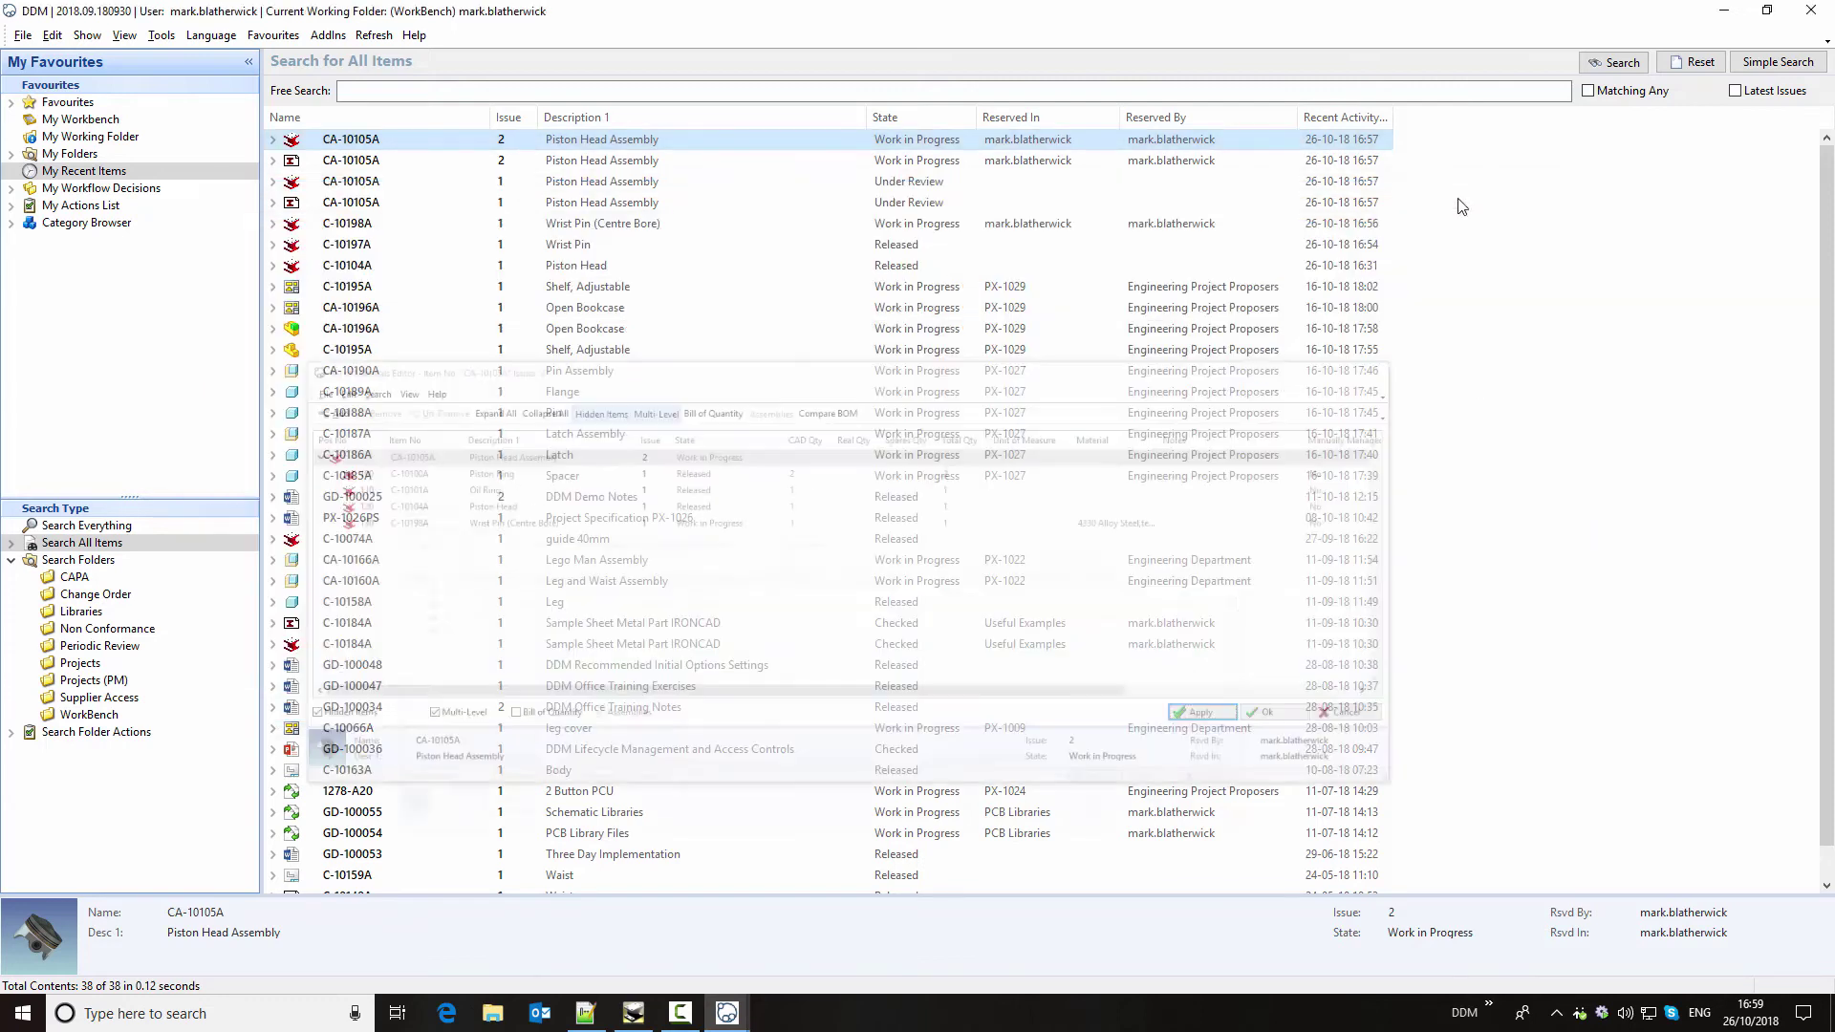
- Browse the Category Browser to Parts > Miscellaneous > Lubricant and select ZH-10030 issue 2
click(11, 222)
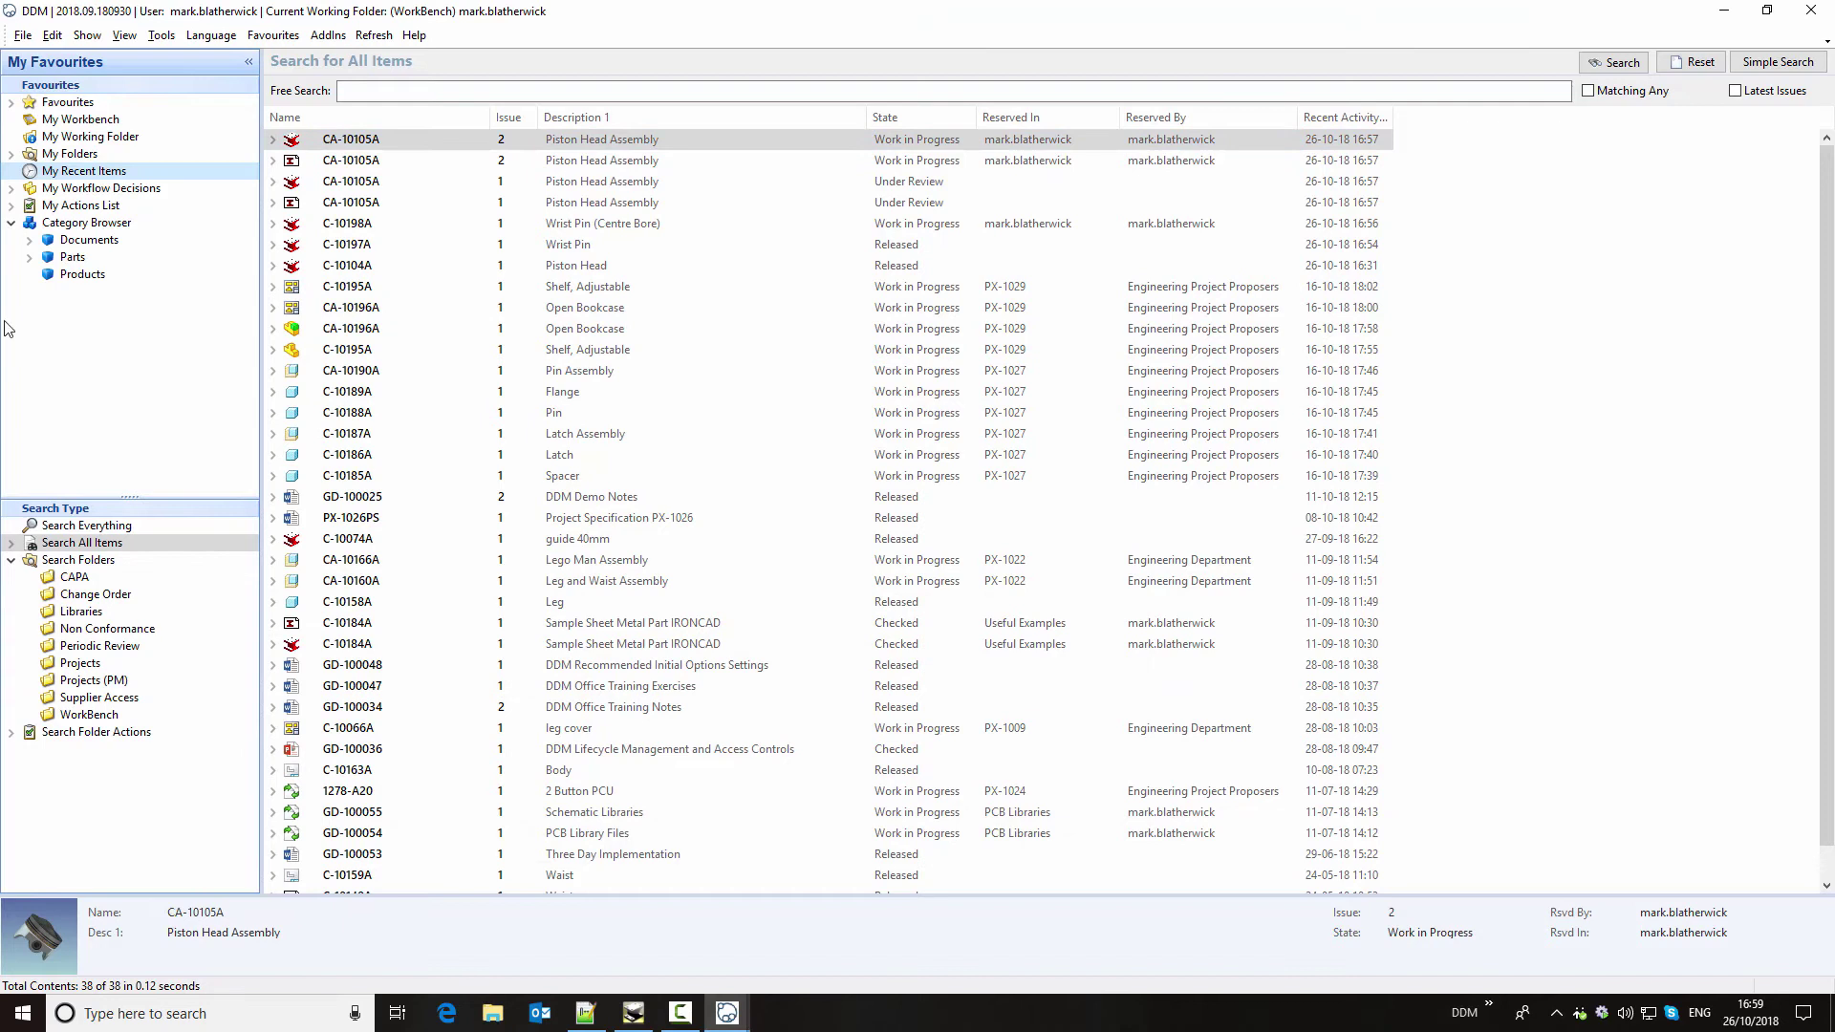
click(30, 257)
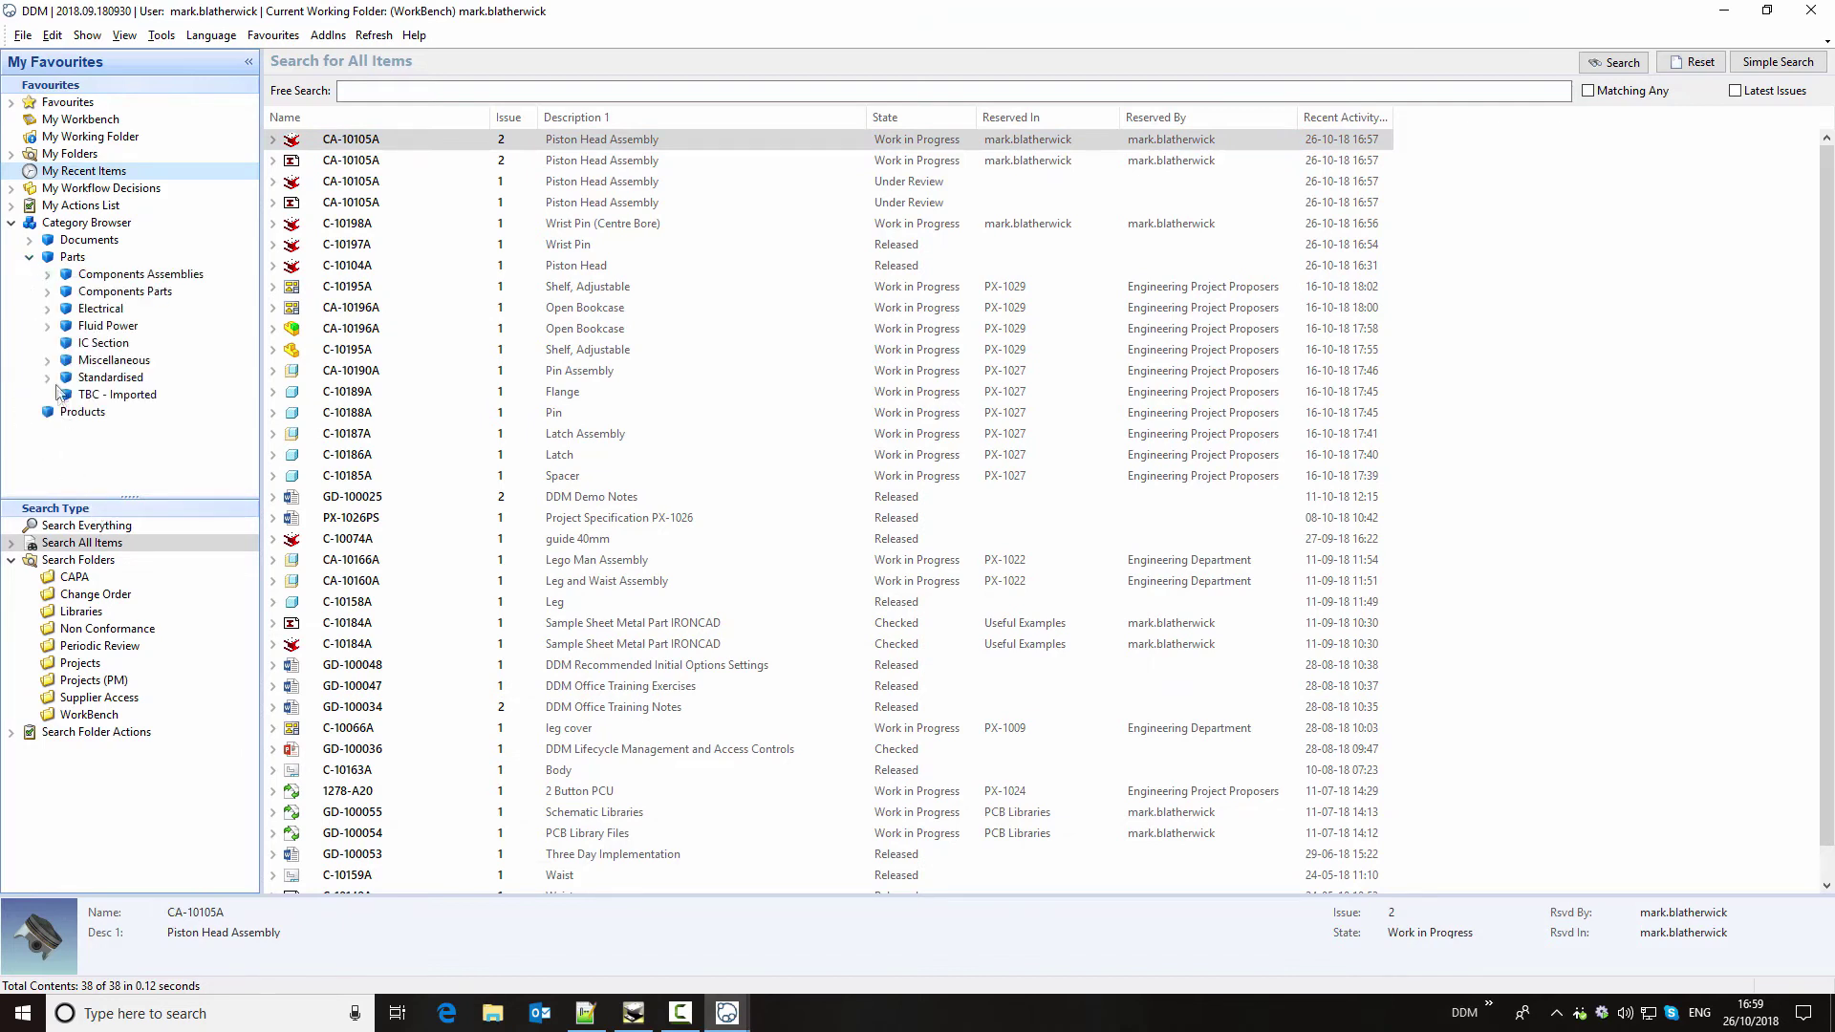
click(48, 361)
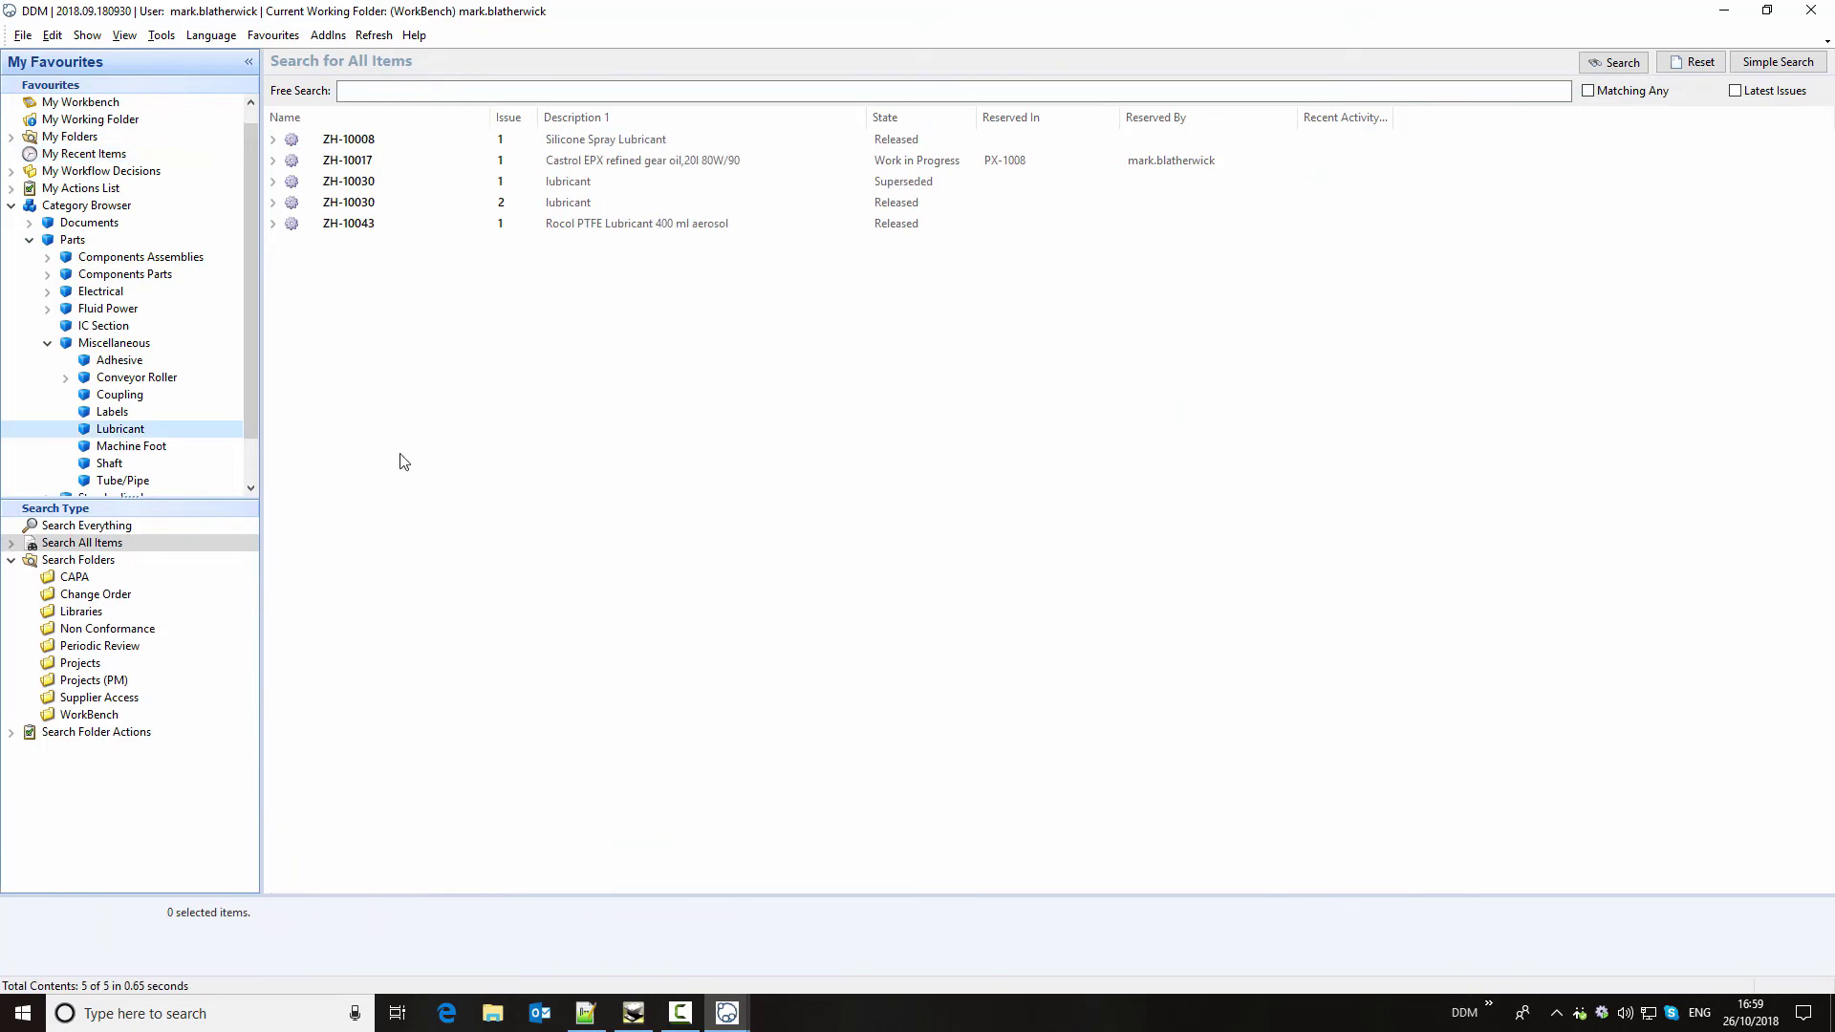
click(621, 203)
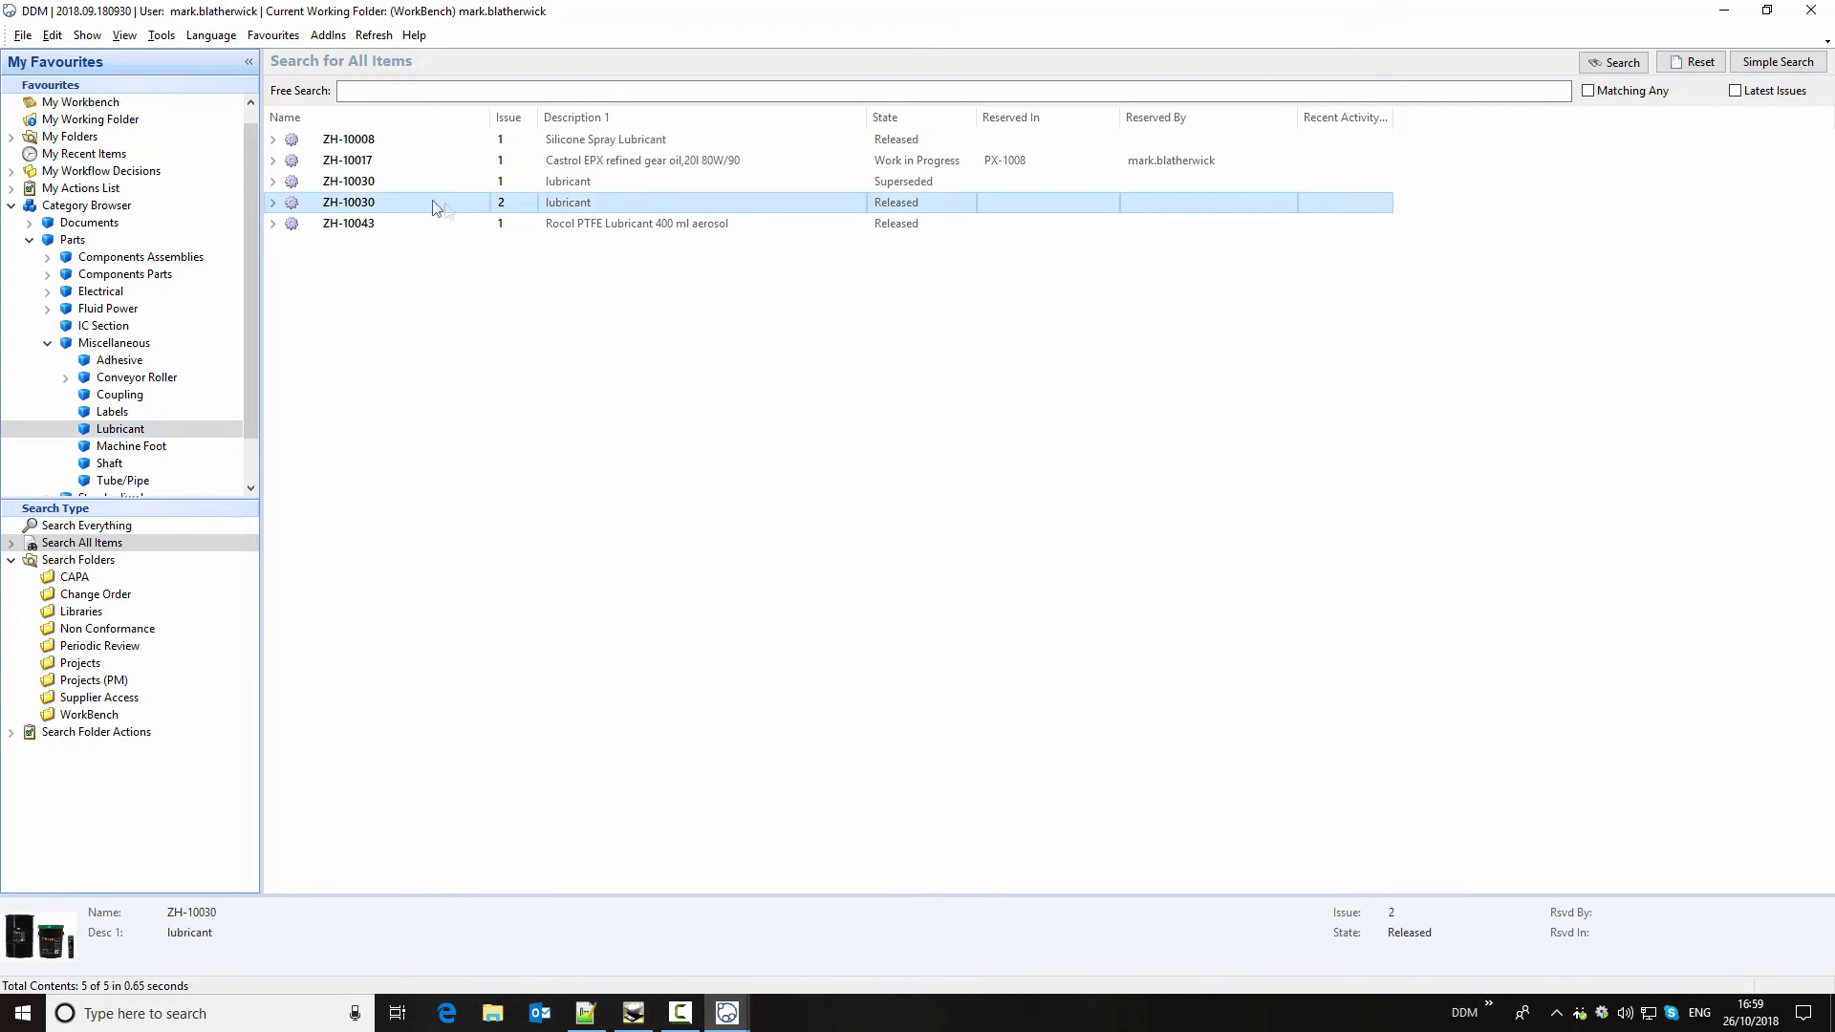
- Open ZH-10030's linked Lubricant Datasheet PDF from its Relations documents, then close it
click(274, 202)
click(290, 223)
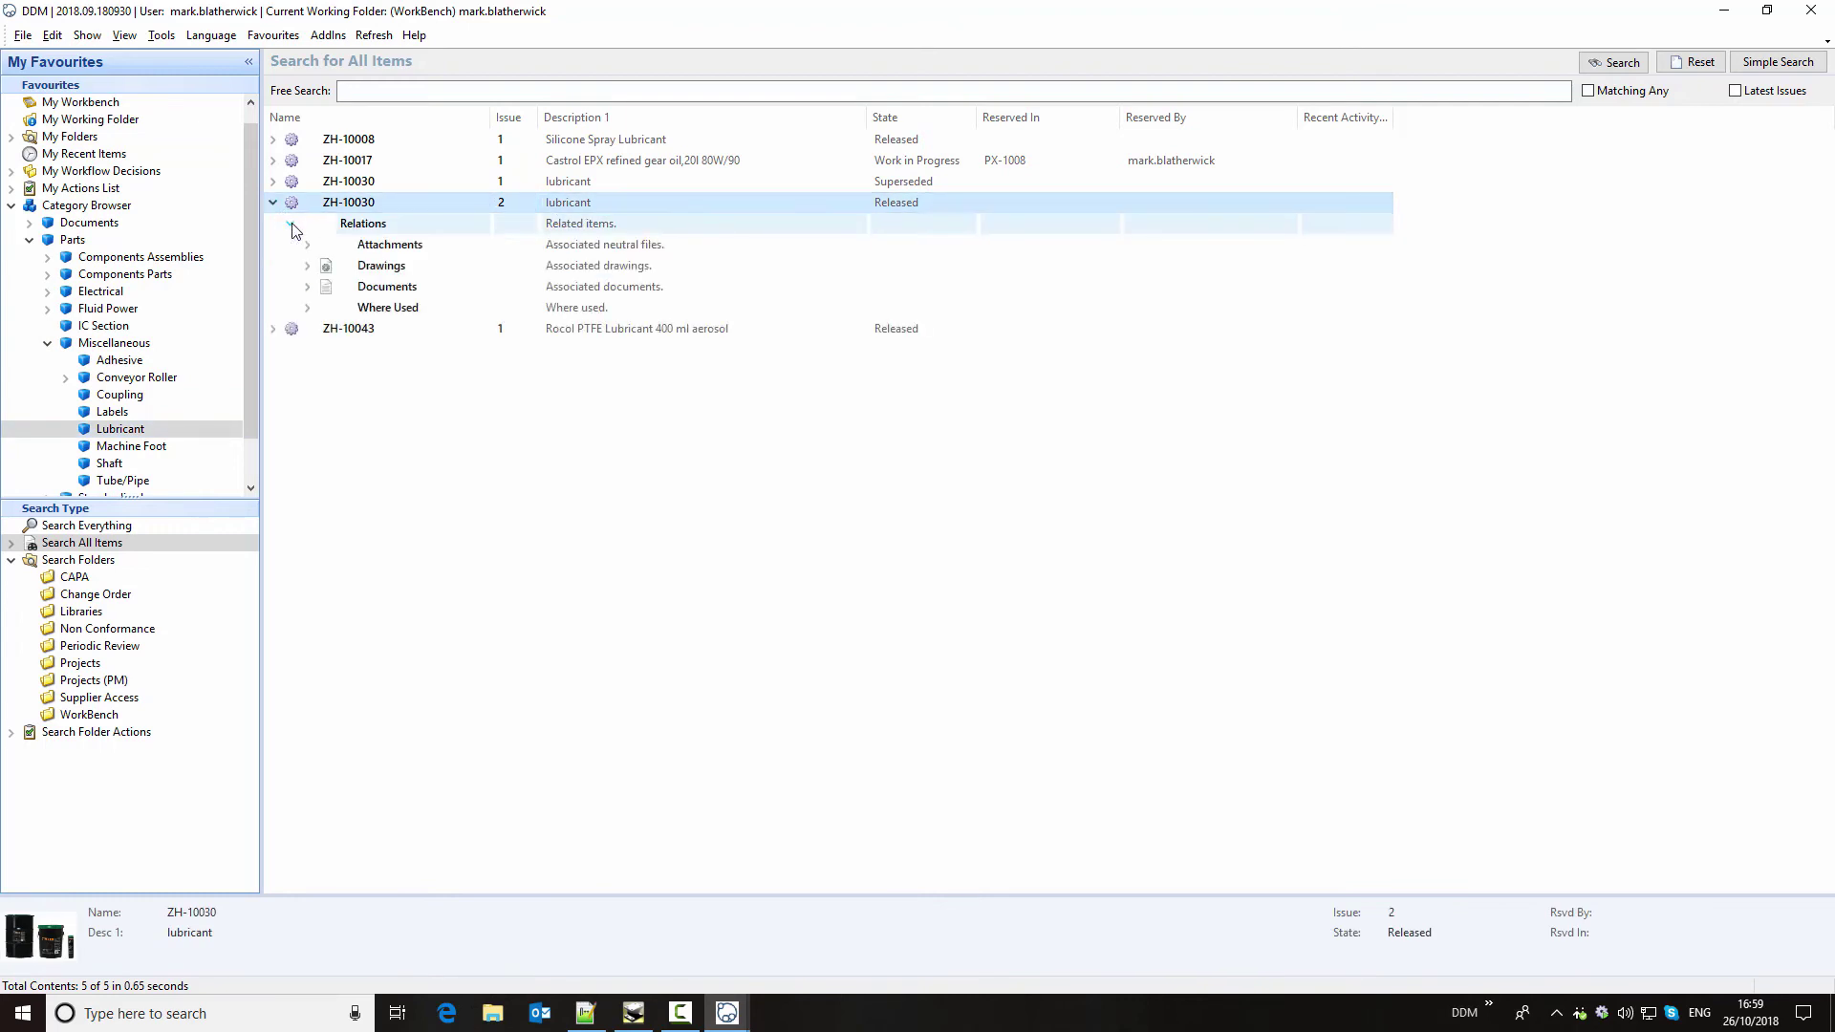
click(306, 286)
click(445, 310)
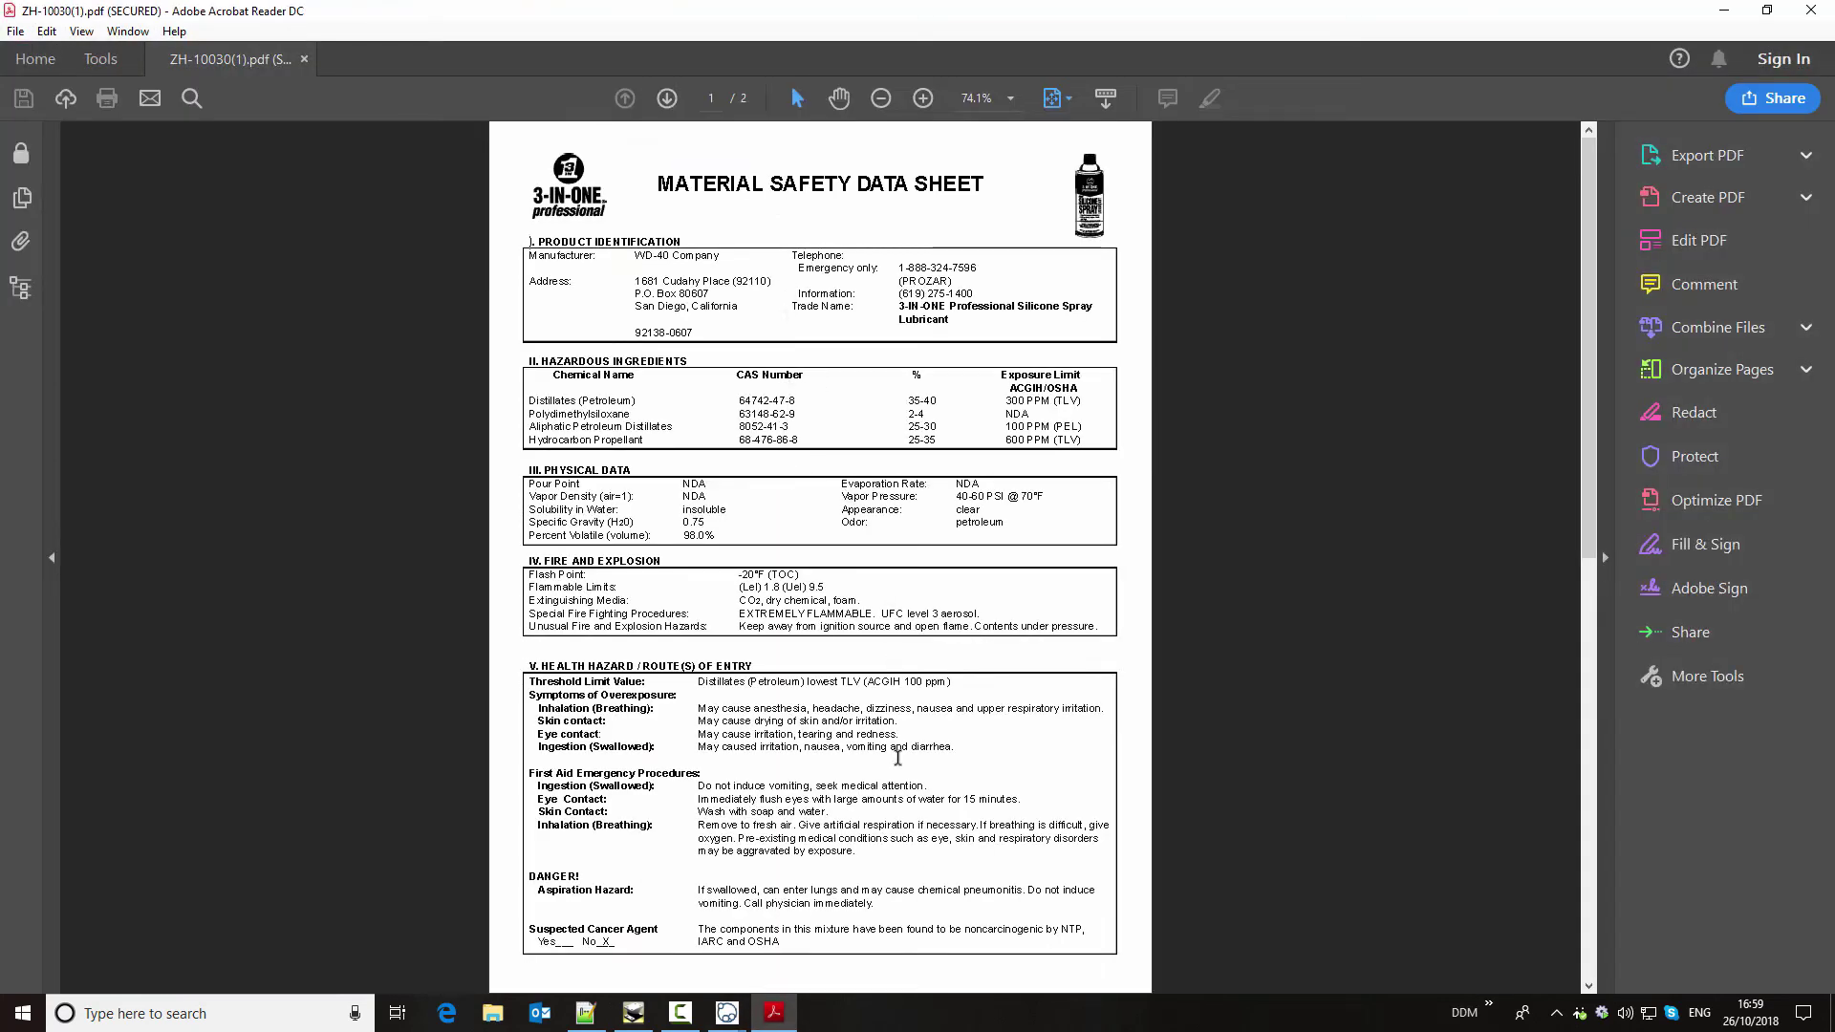
click(1811, 11)
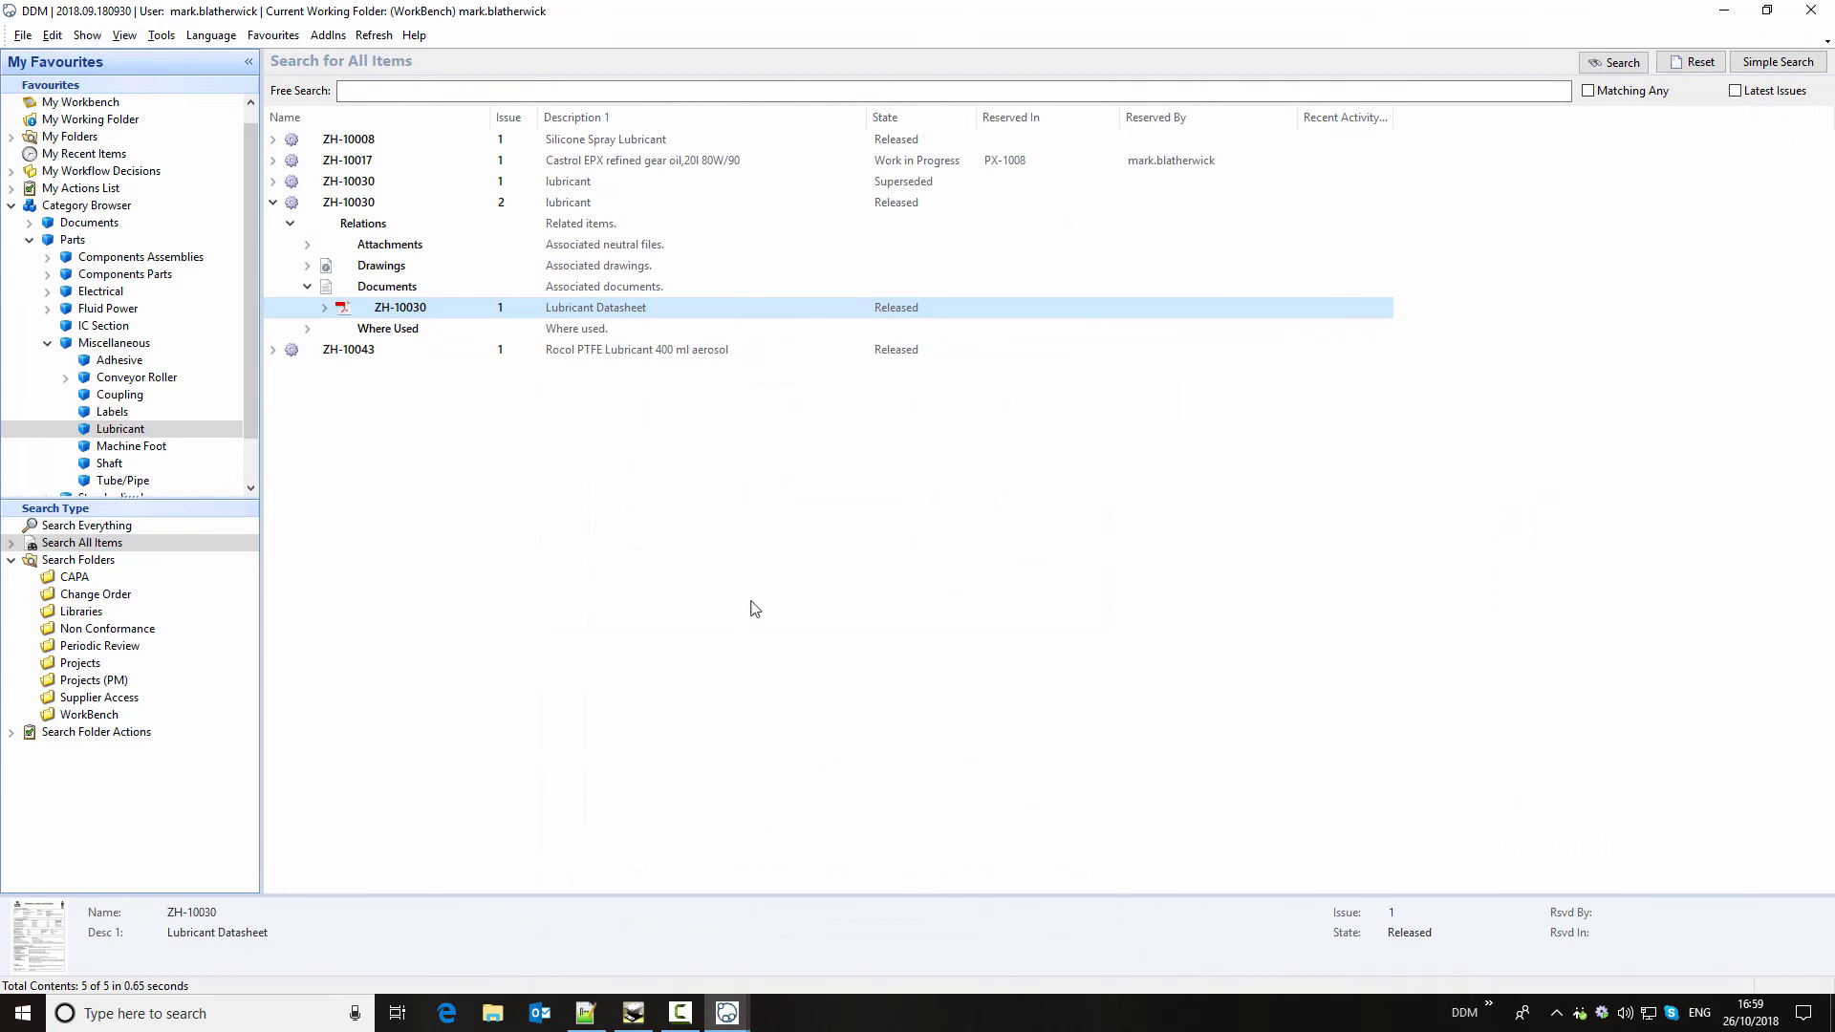
- Copy lubricant ZH-10030 issue 2 and paste it into the CA-10105A bill of materials
click(369, 204)
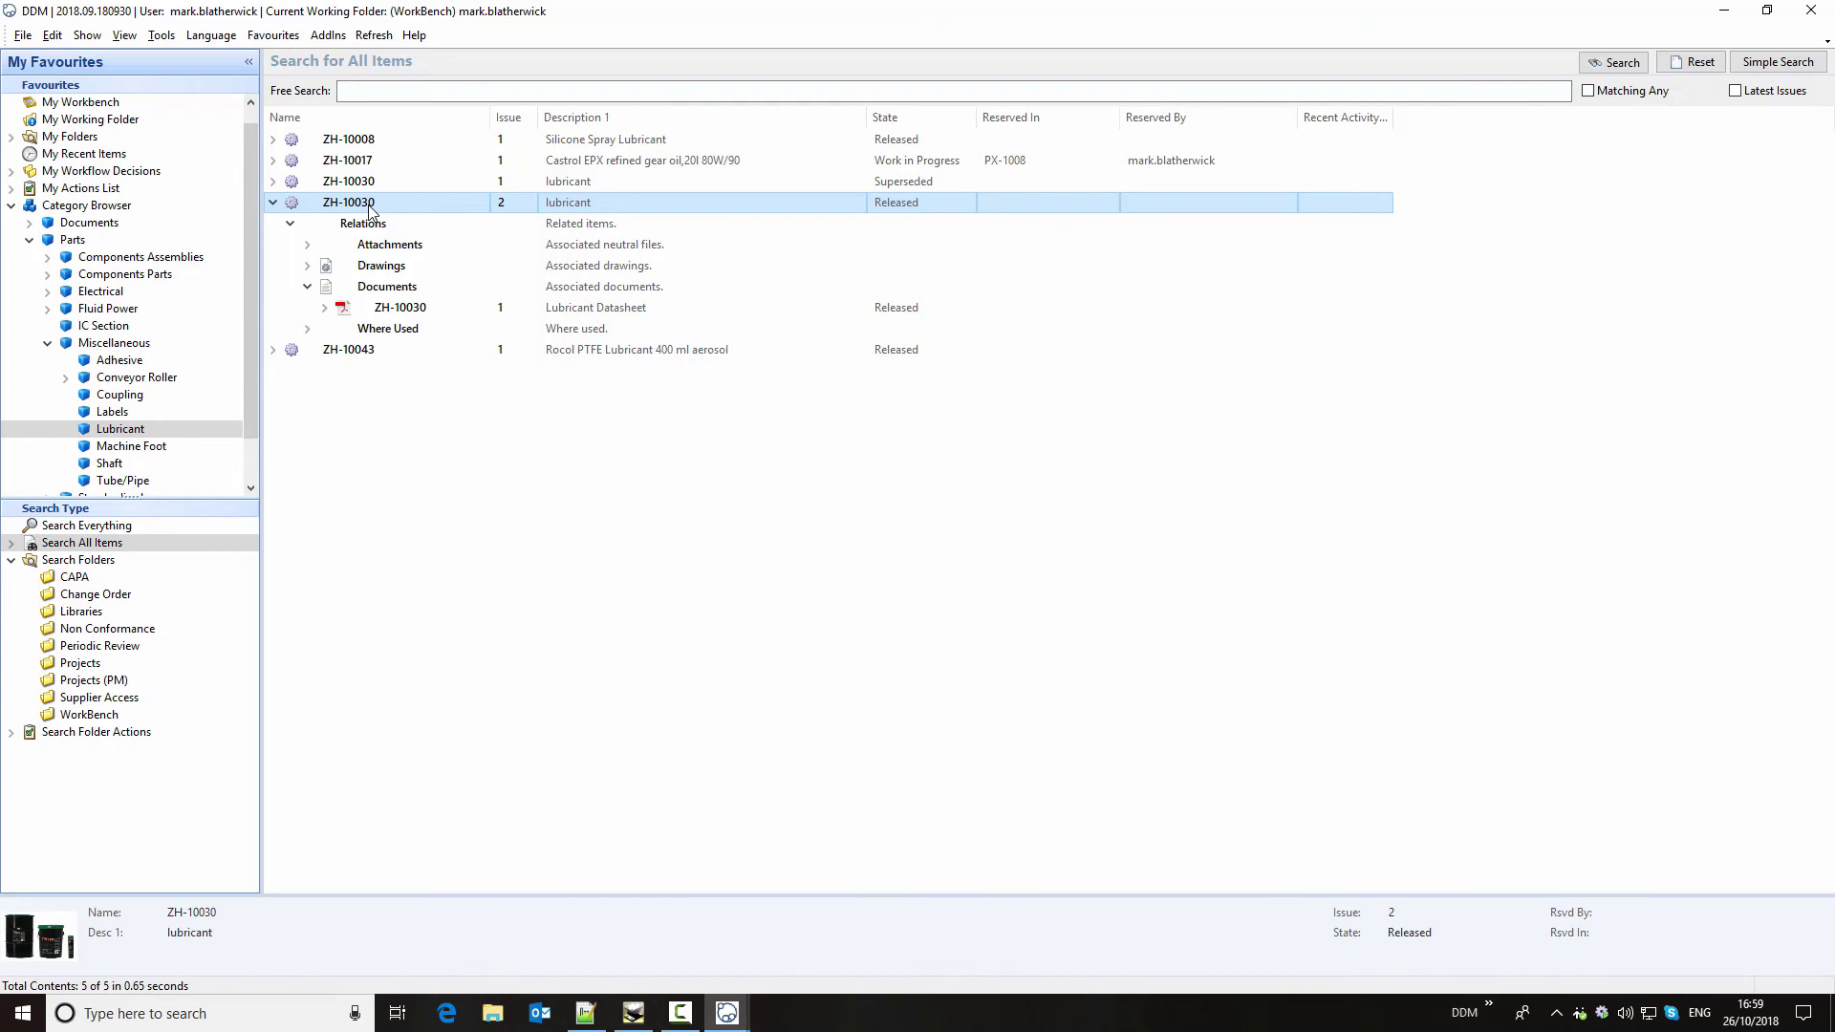
right_click(369, 208)
click(415, 243)
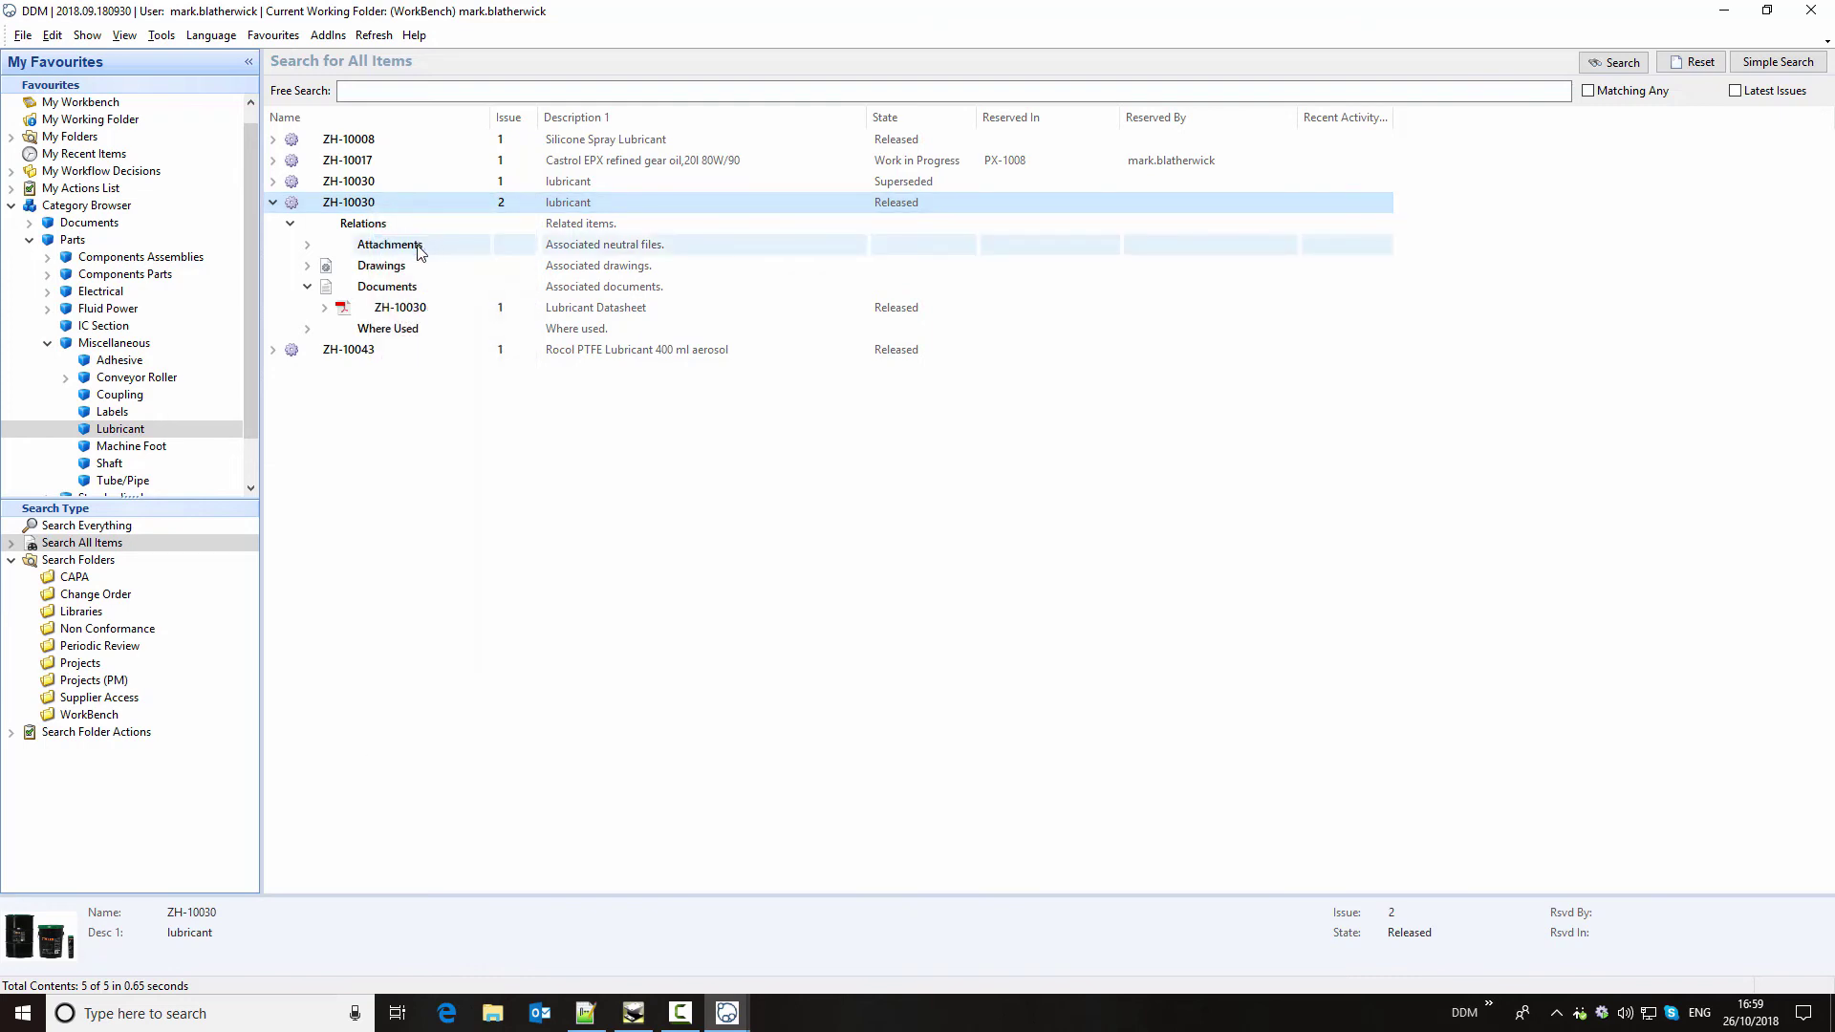
mouse_move(726, 1011)
click(793, 944)
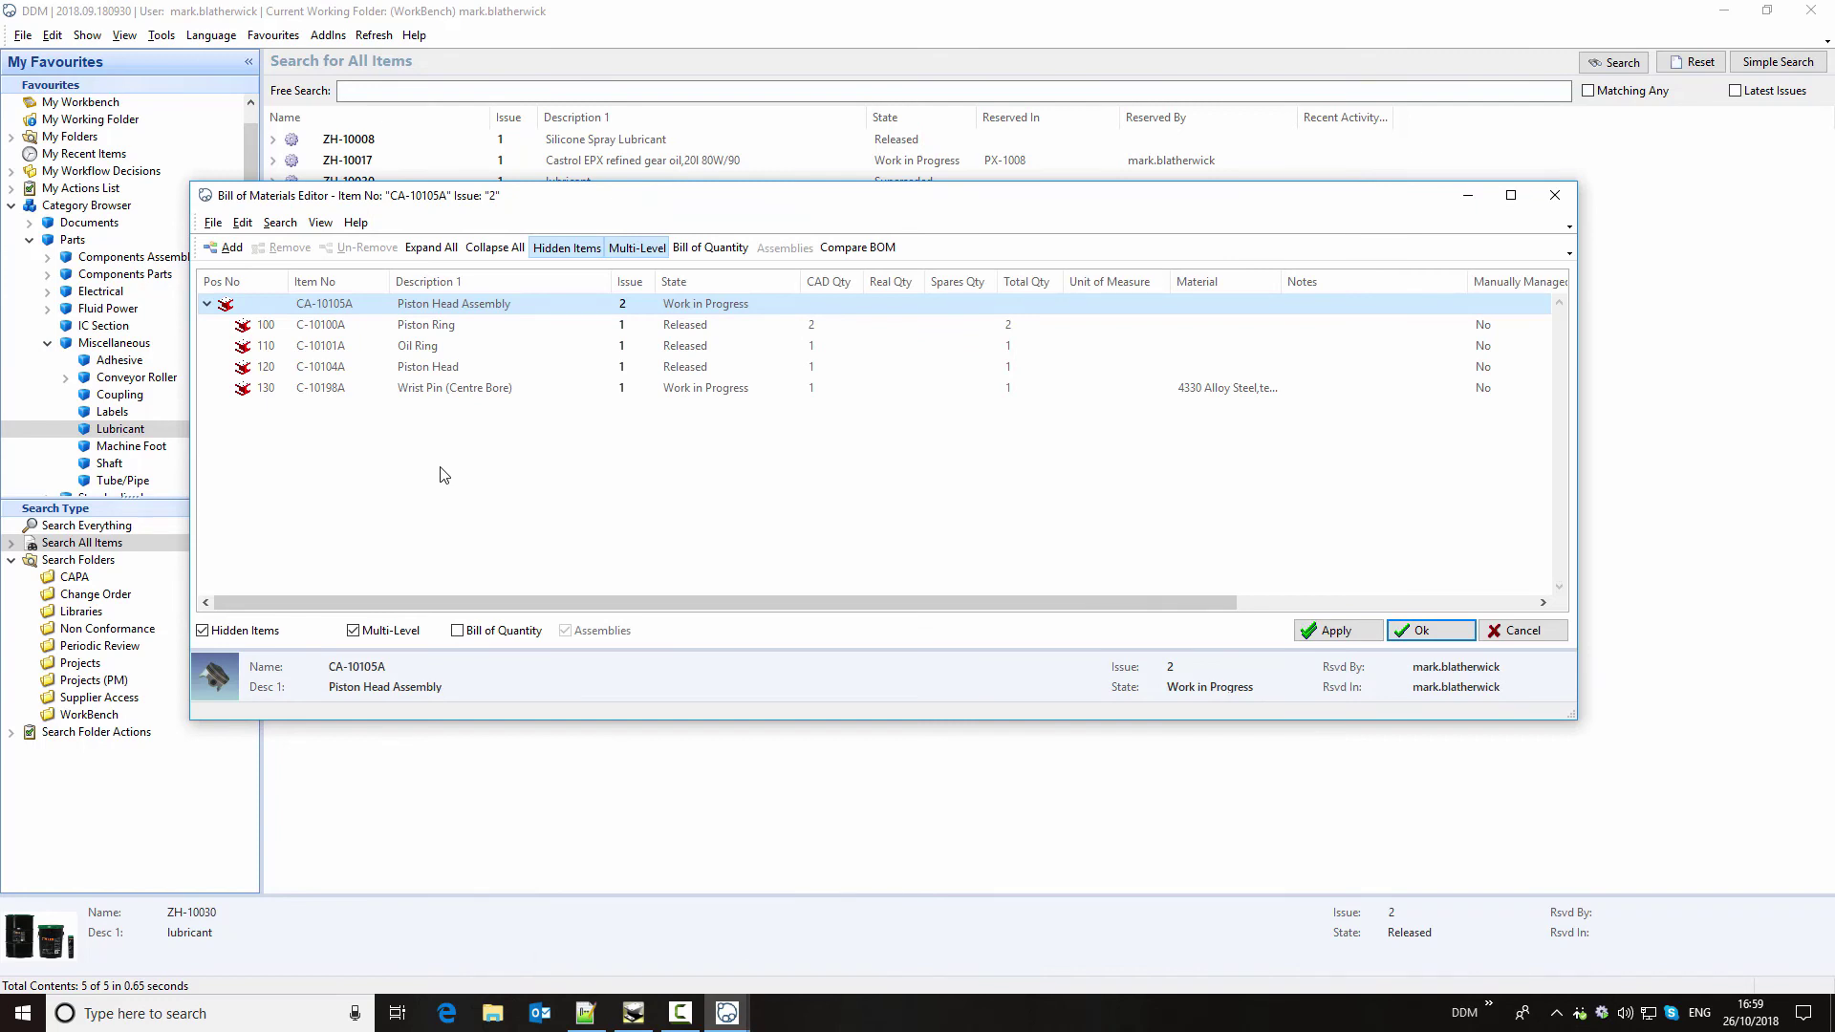
click(443, 475)
right_click(444, 475)
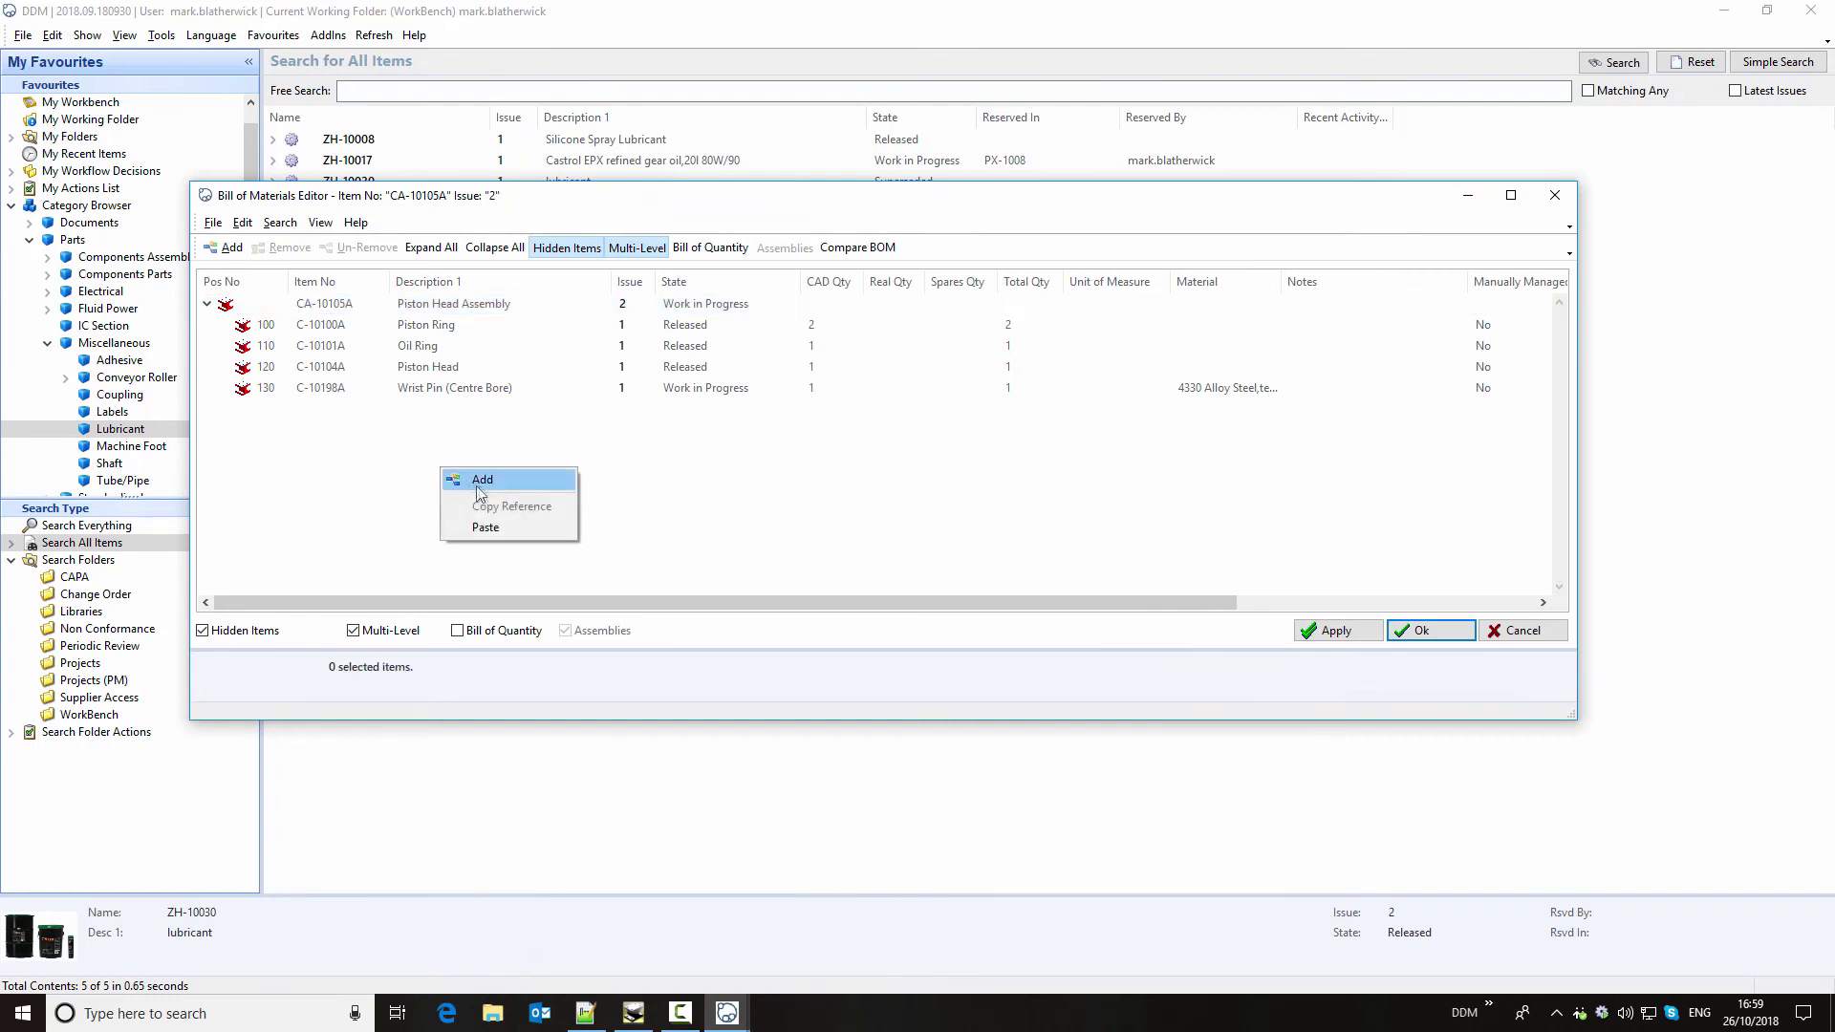
click(497, 531)
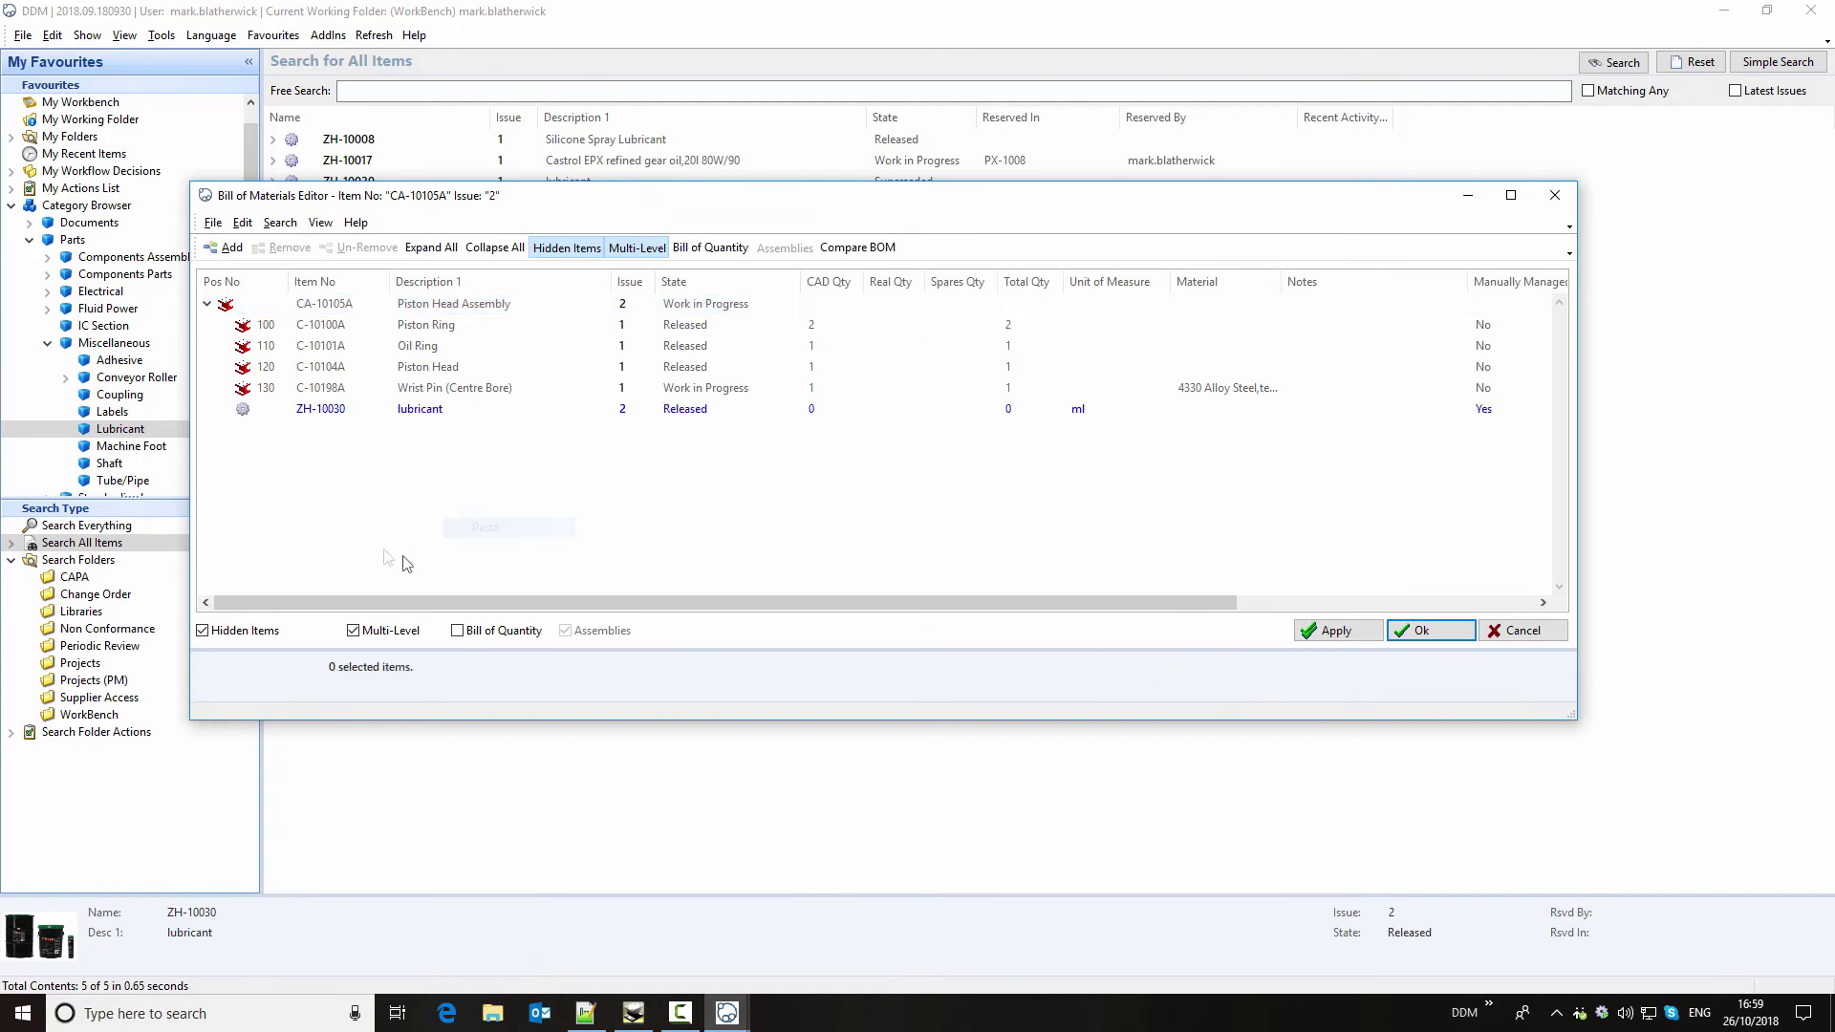
- Give the lubricant line position 140, real quantity 10 and a note
click(272, 409)
click(271, 409)
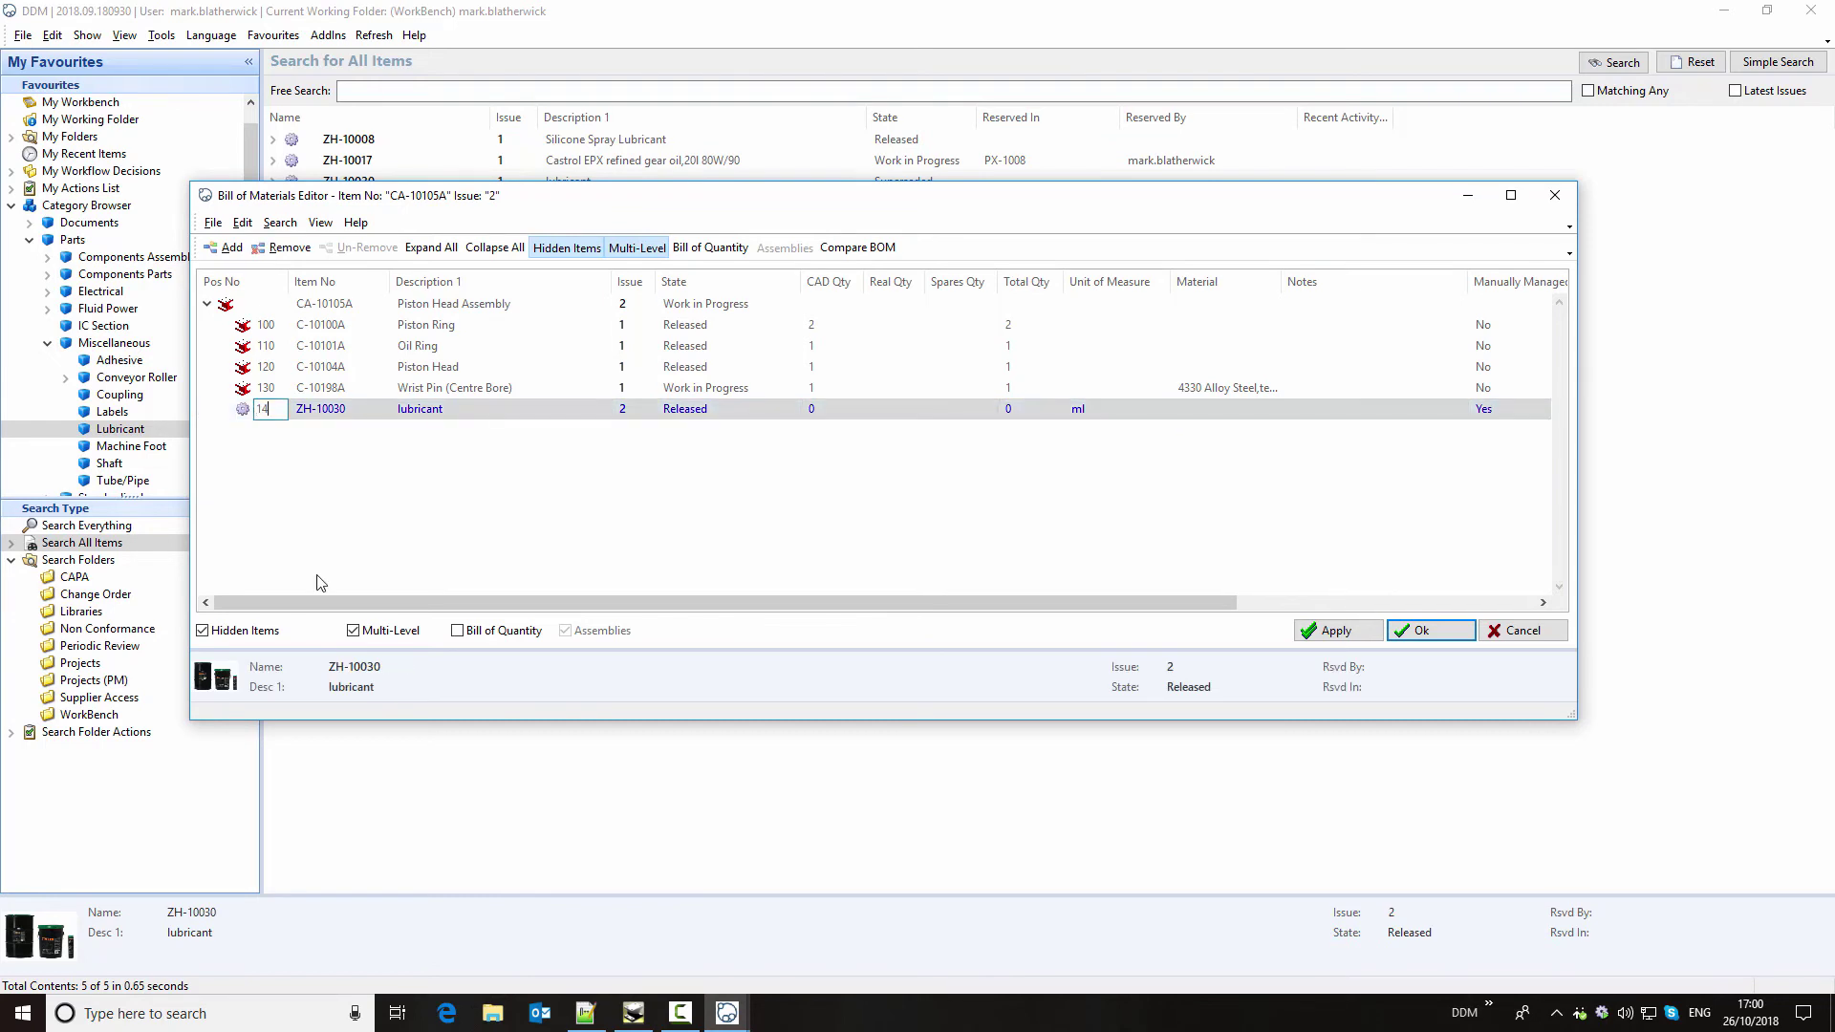
click(521, 478)
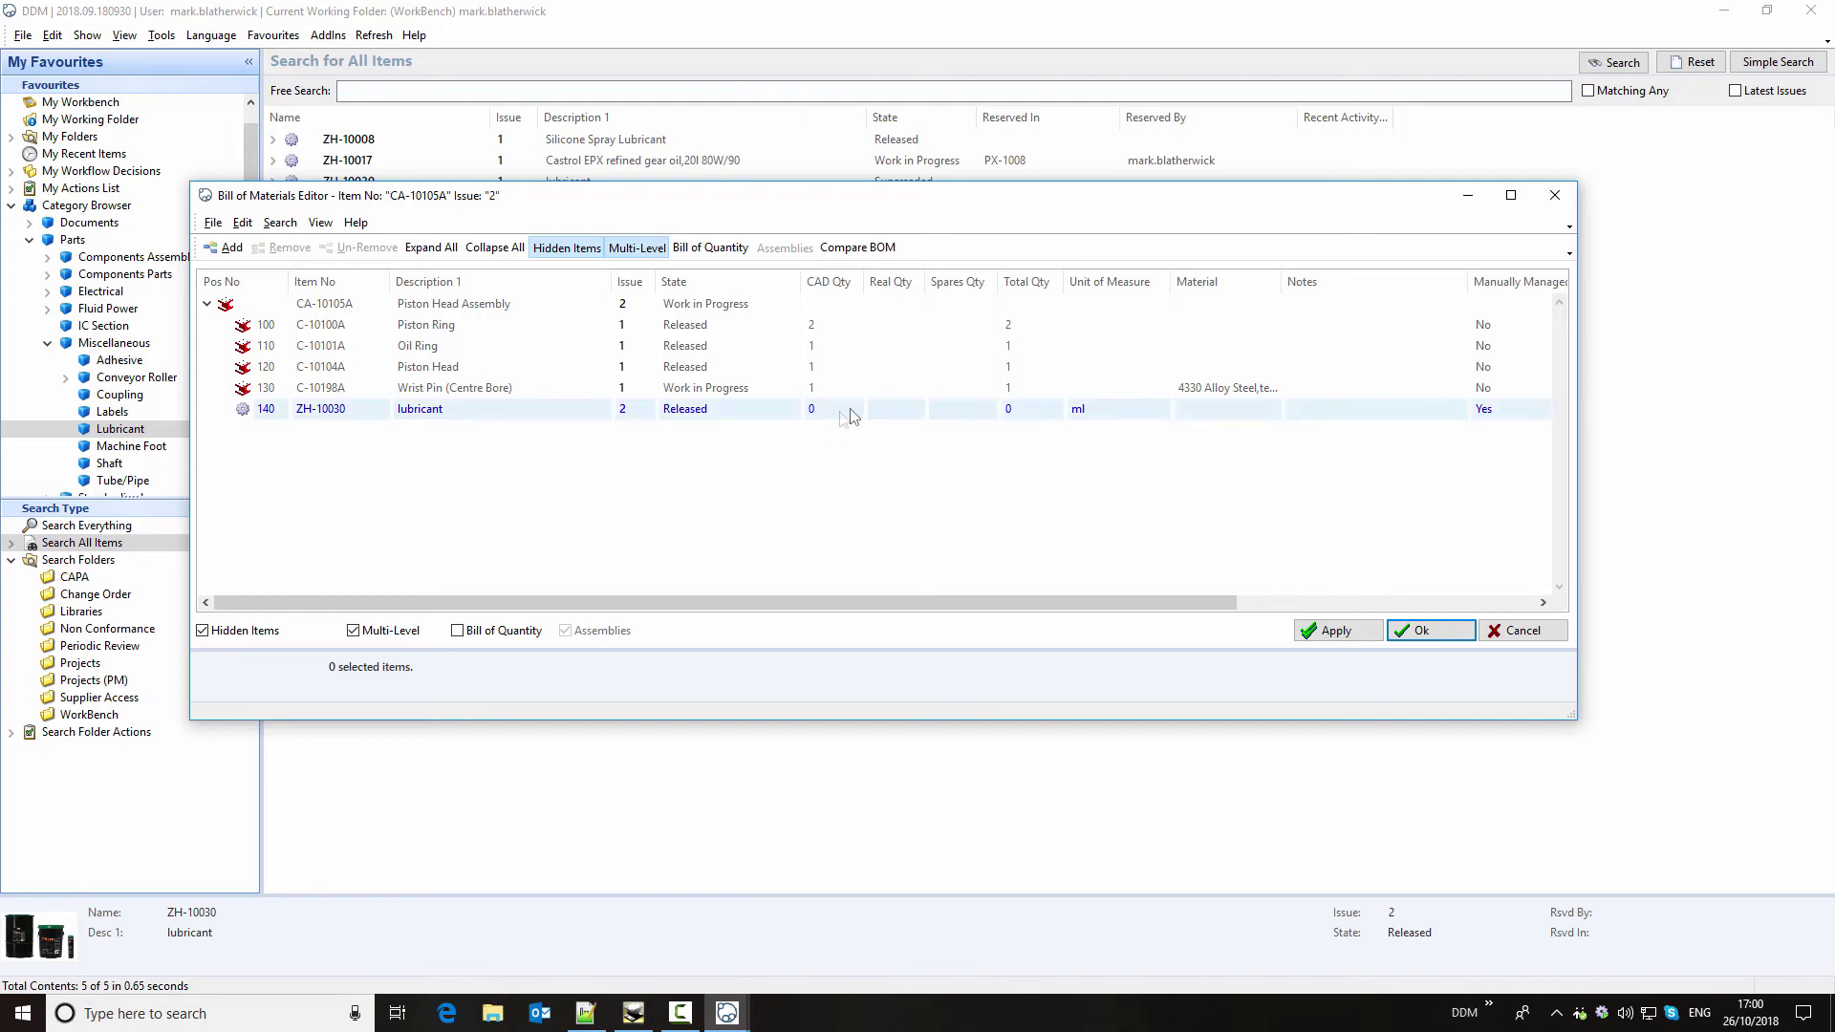
click(896, 413)
click(889, 417)
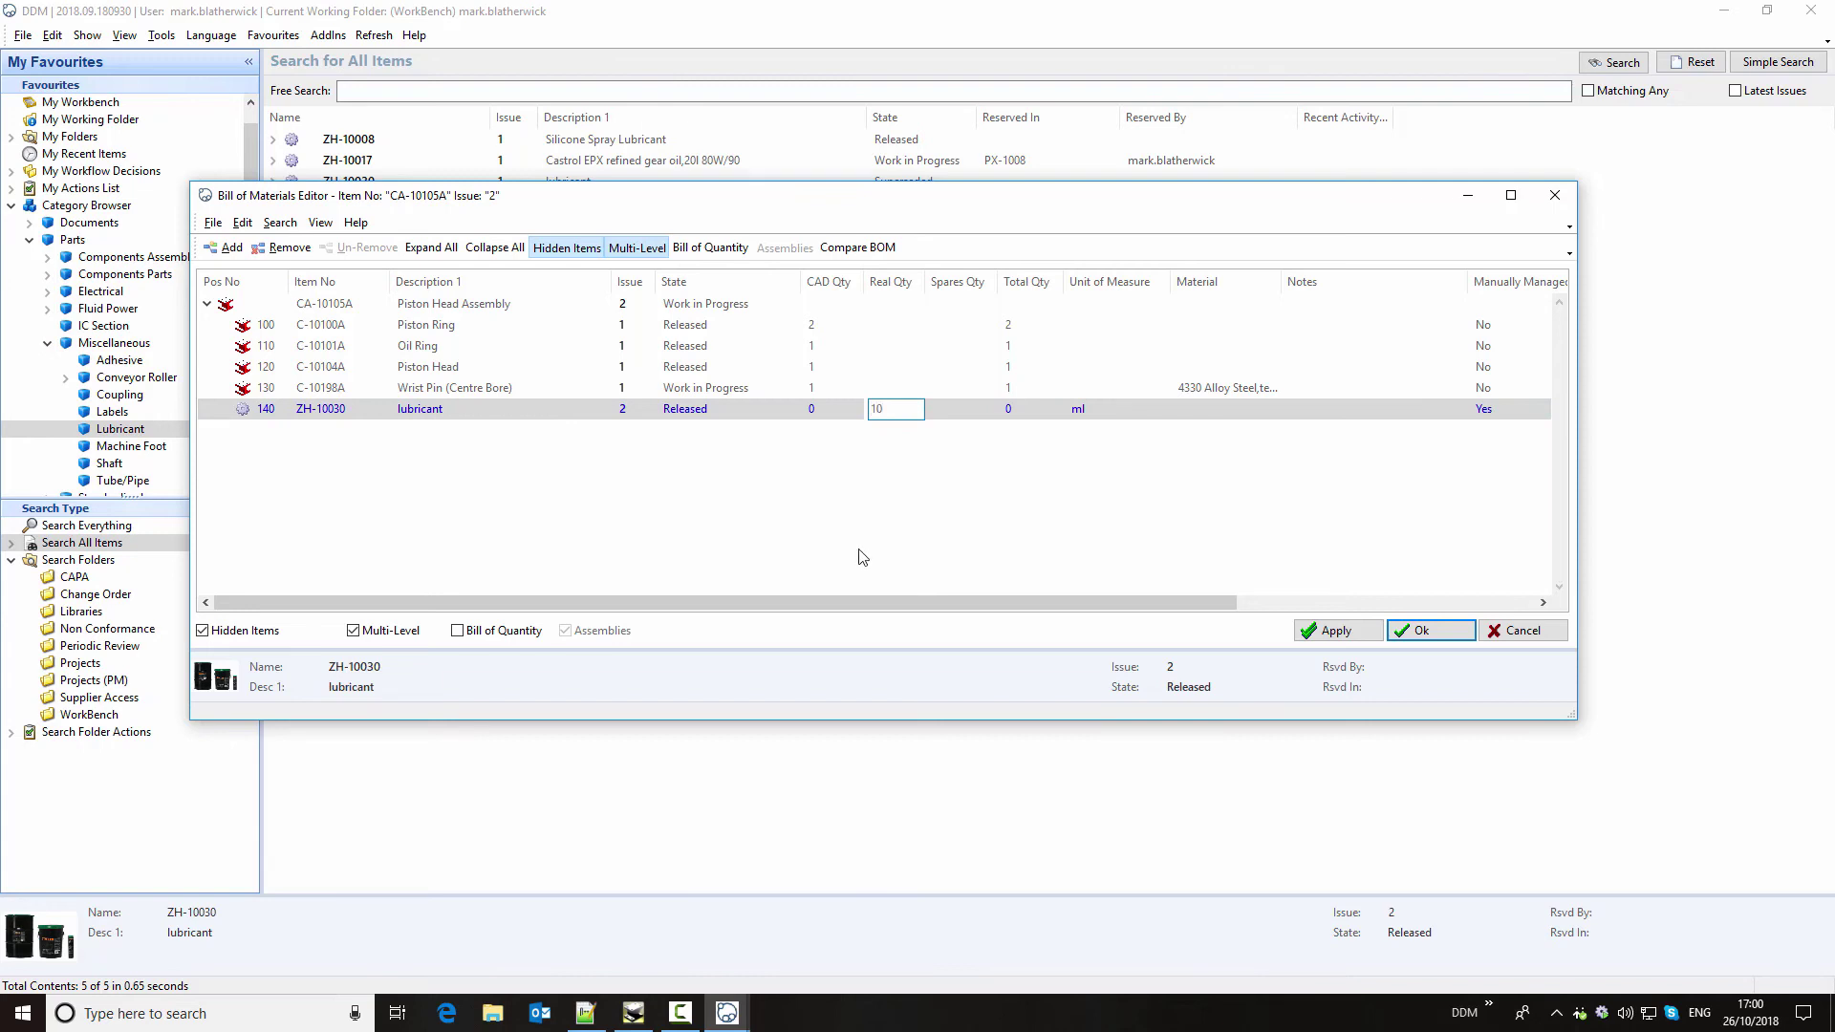
click(1003, 572)
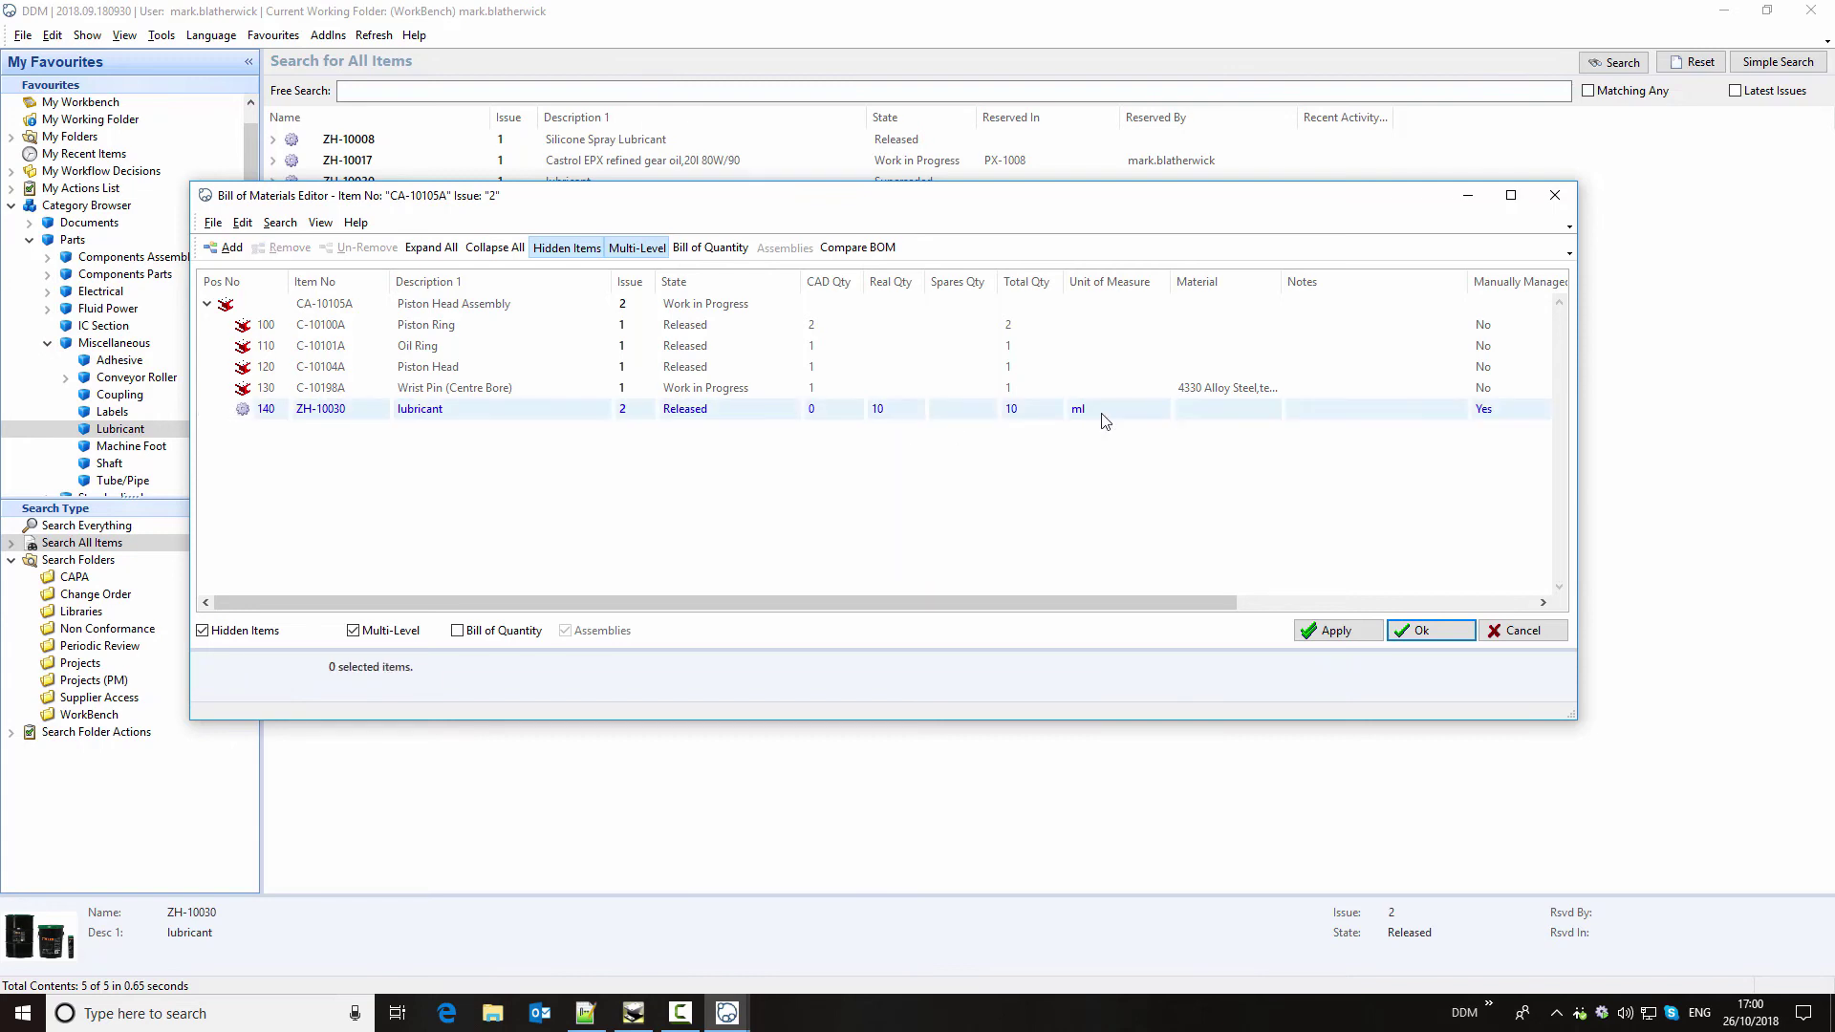
click(1309, 421)
click(1309, 420)
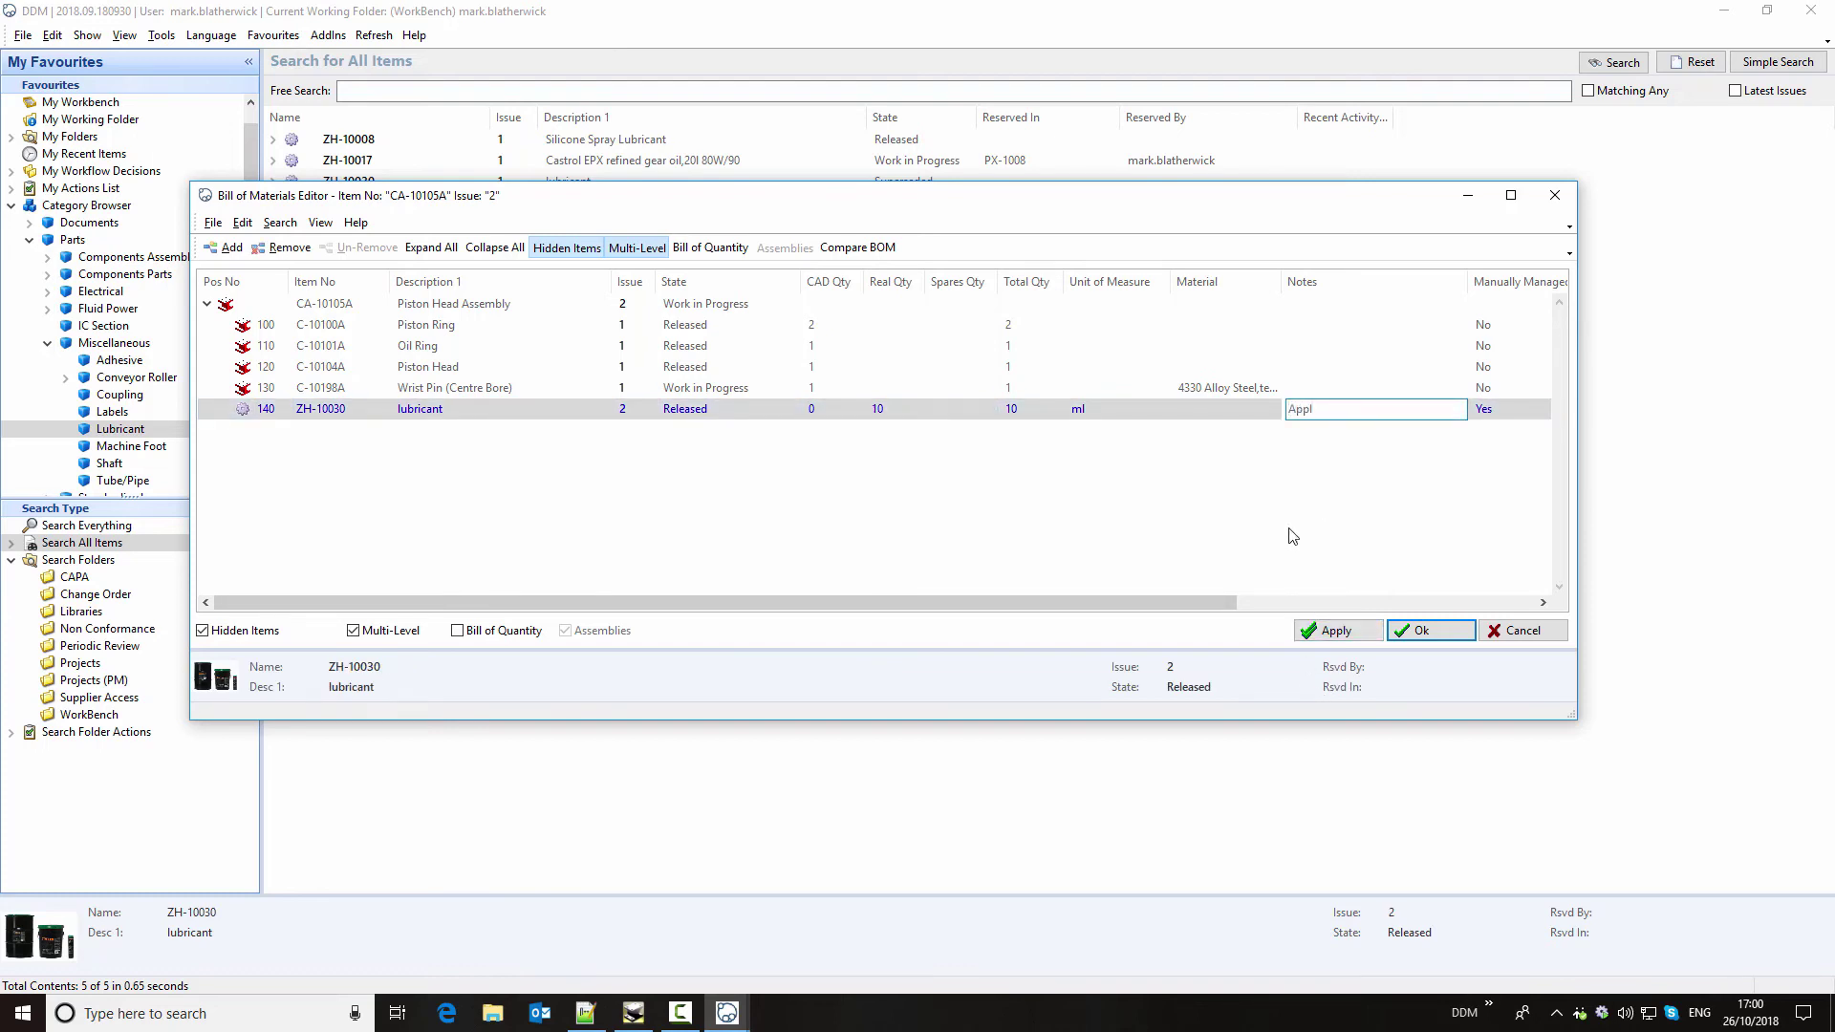
click(1348, 502)
- Save the updated BOM and close the Bill of Materials editor
click(1333, 631)
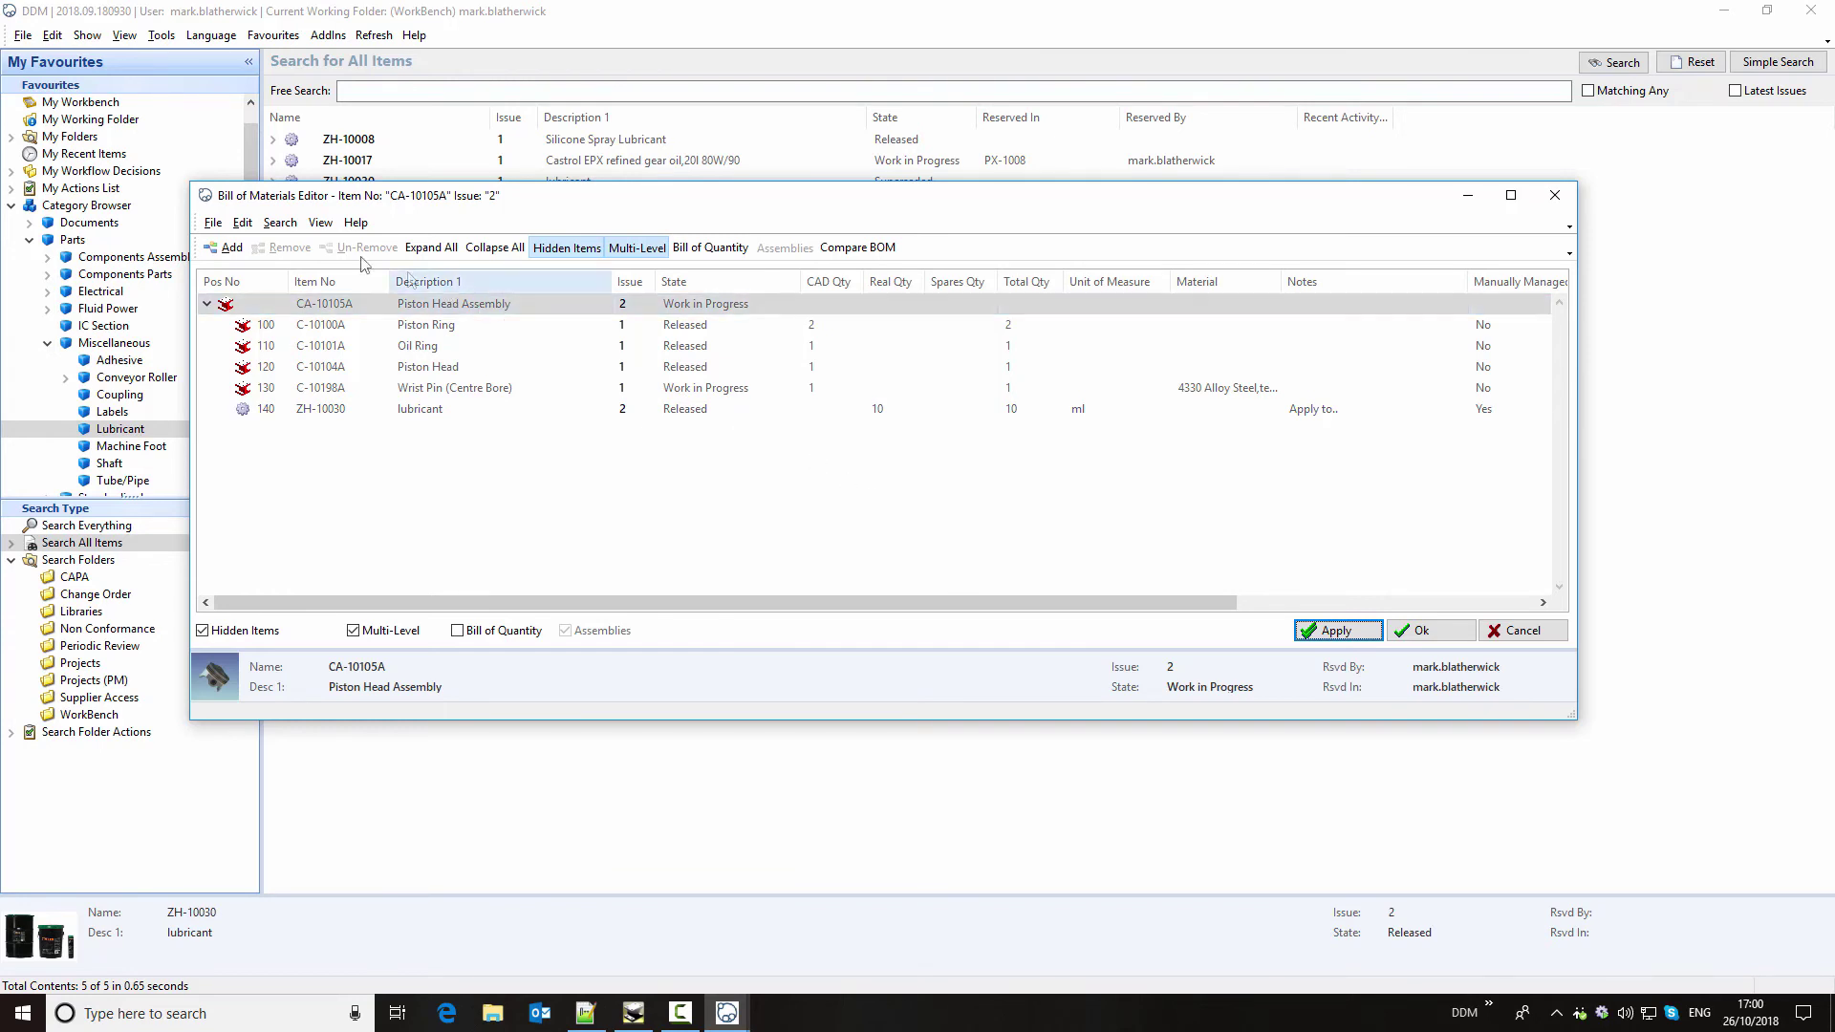
click(212, 221)
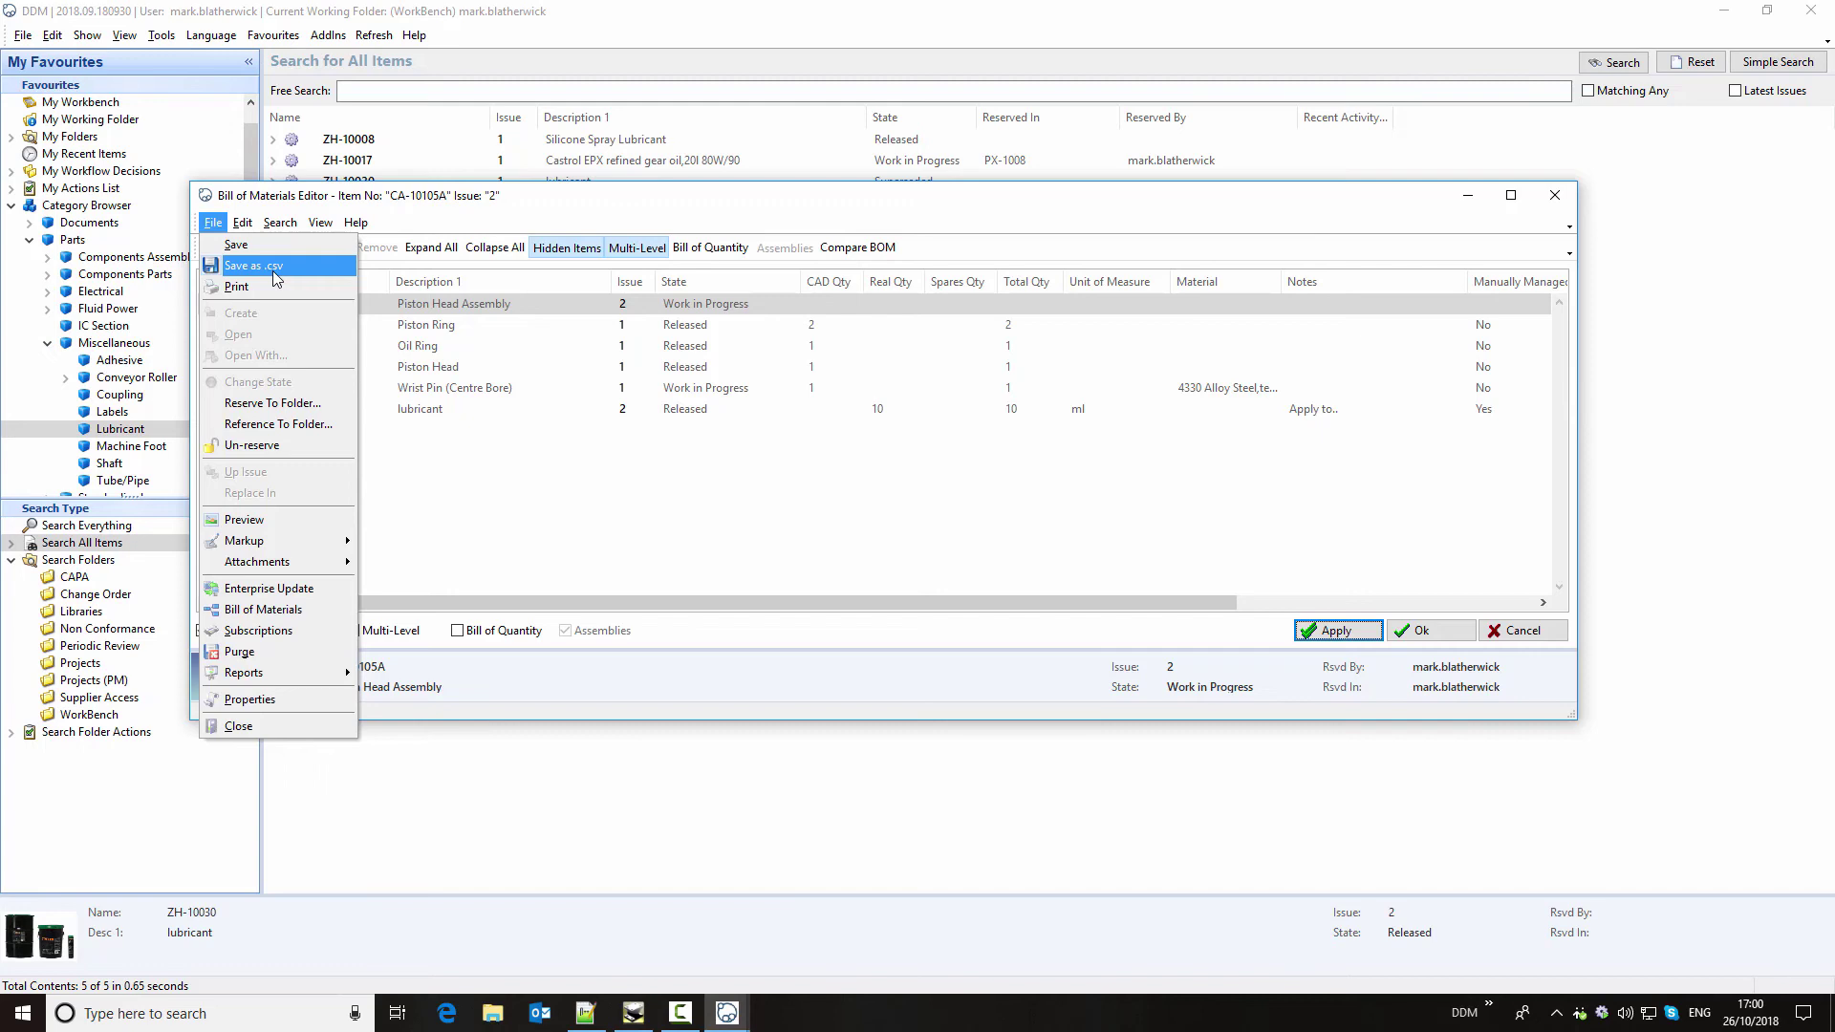
click(669, 504)
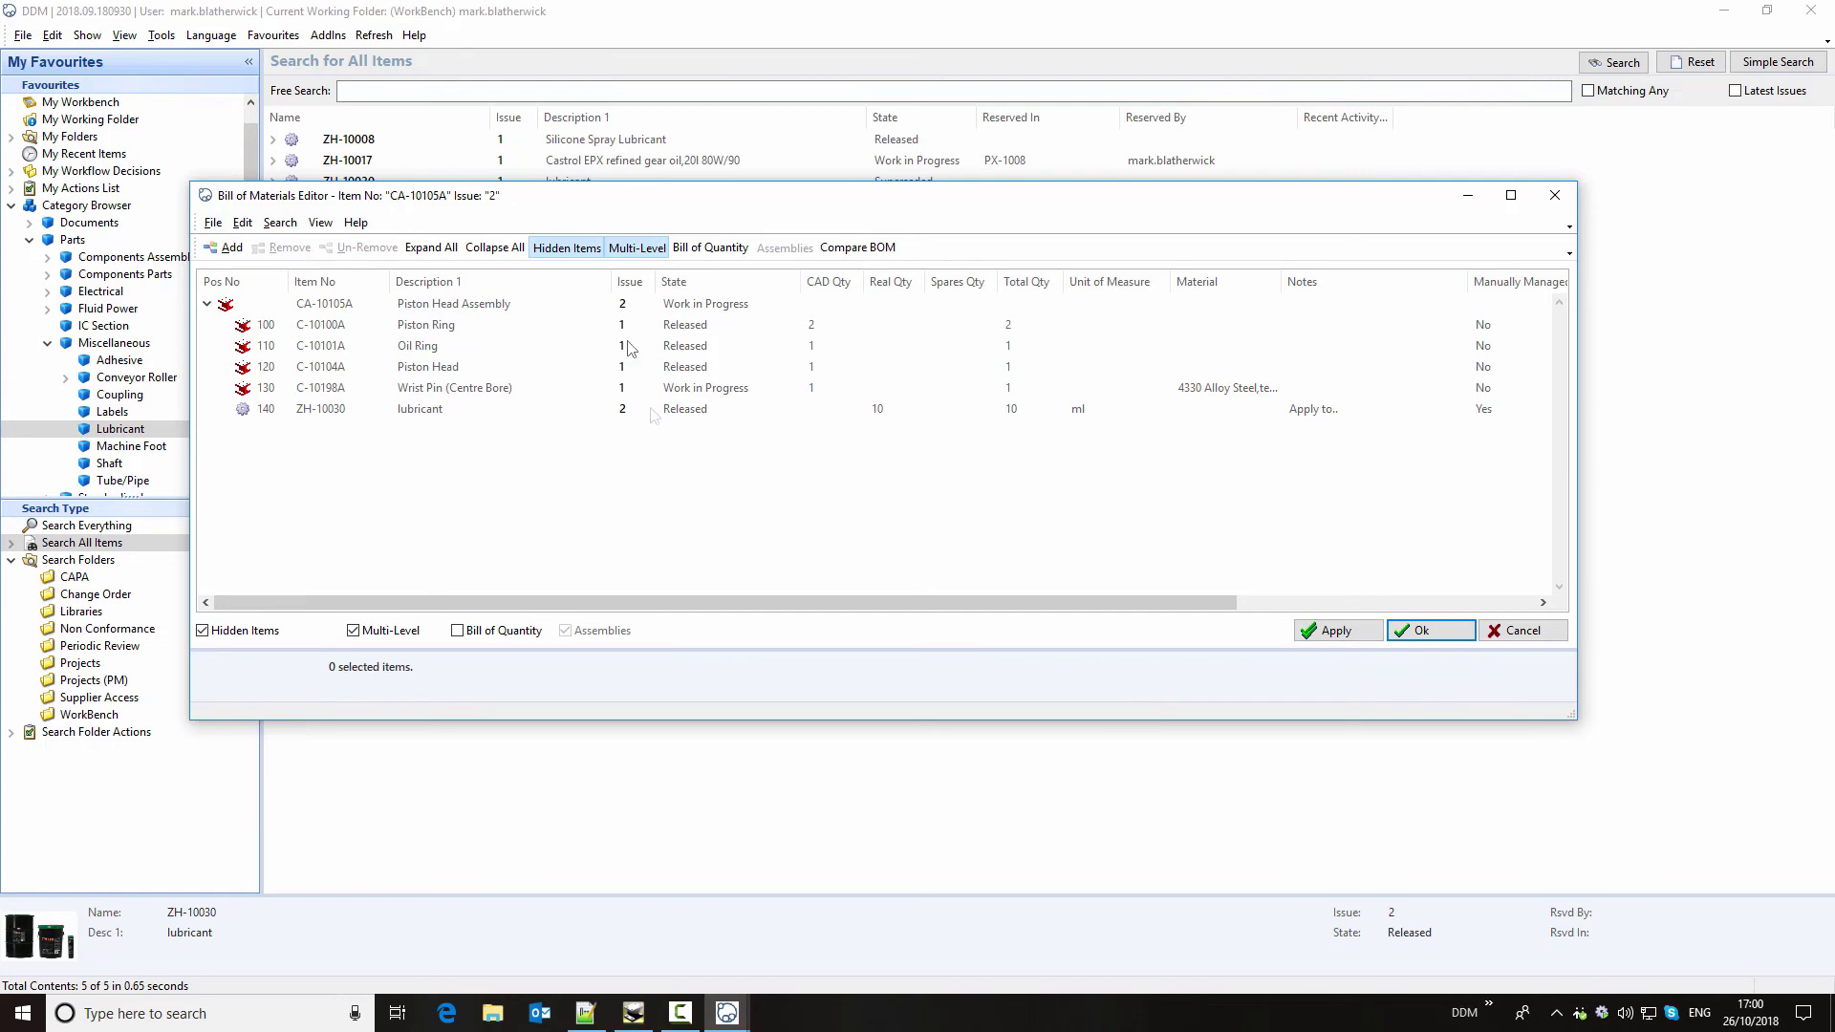
click(1424, 632)
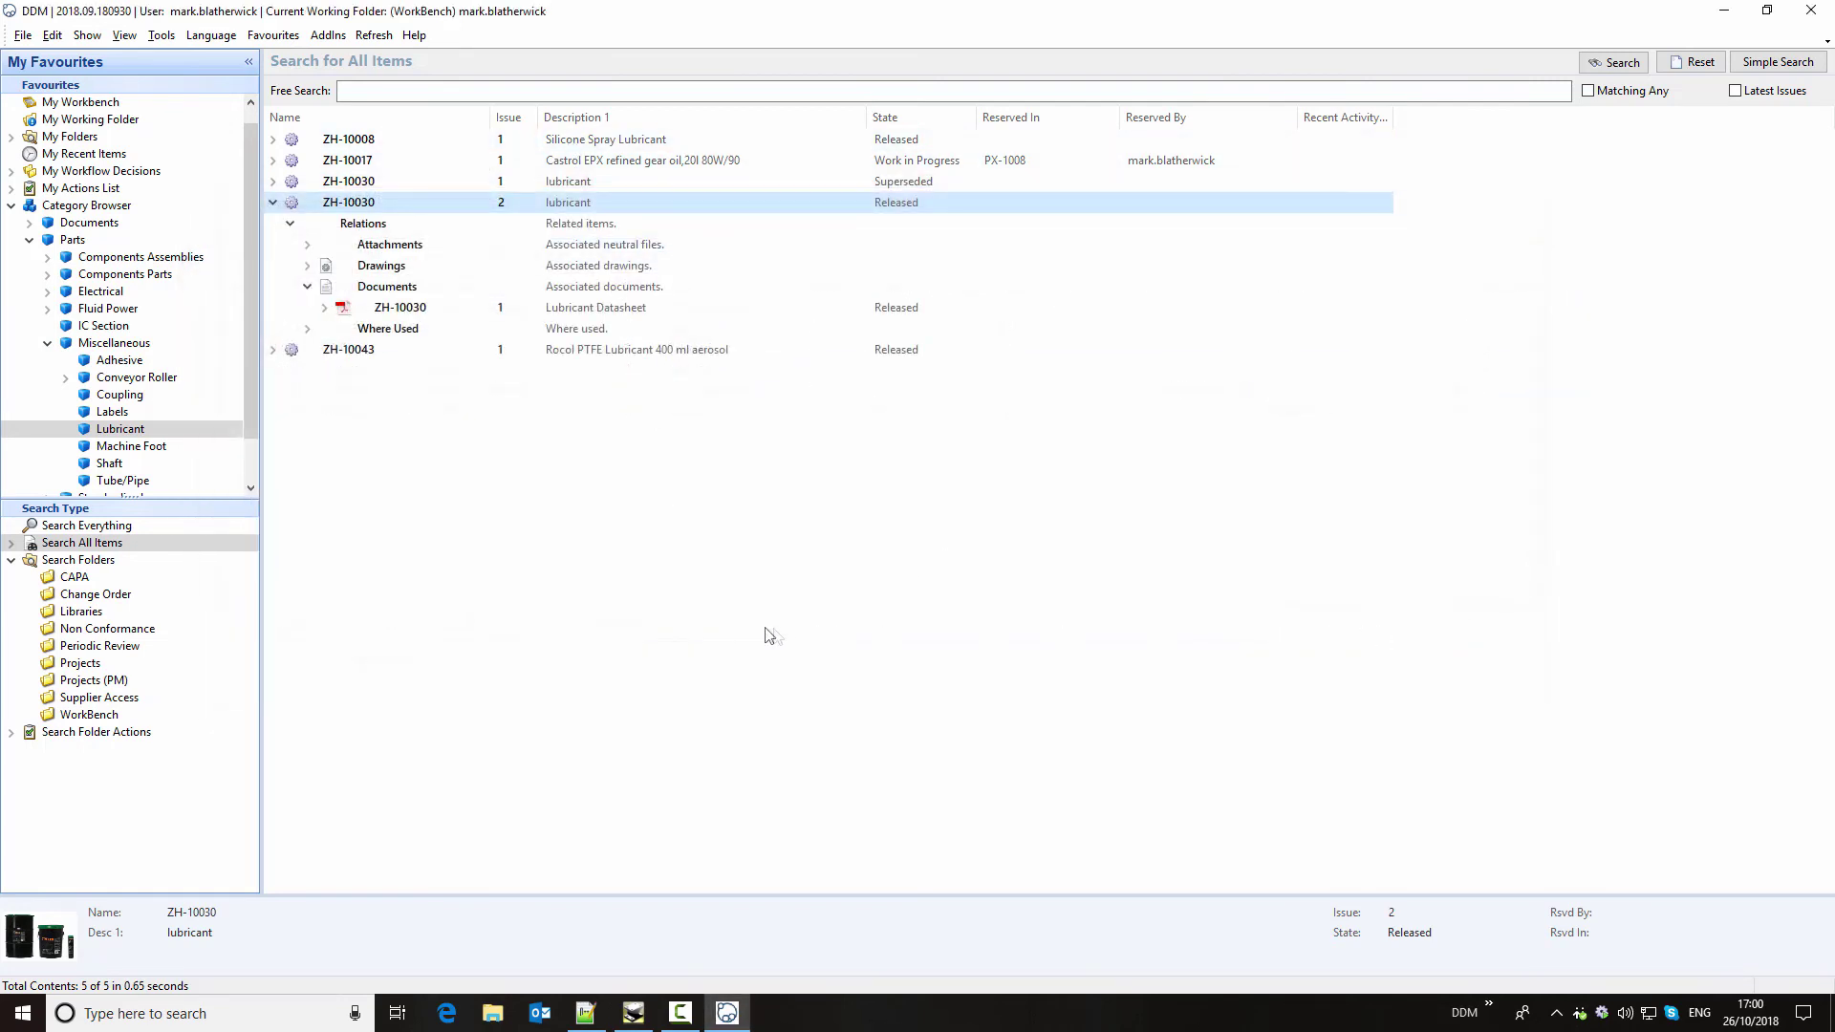
- Check in recent items that CA-10105A's structure now includes lubricant ZH-10030
click(113, 156)
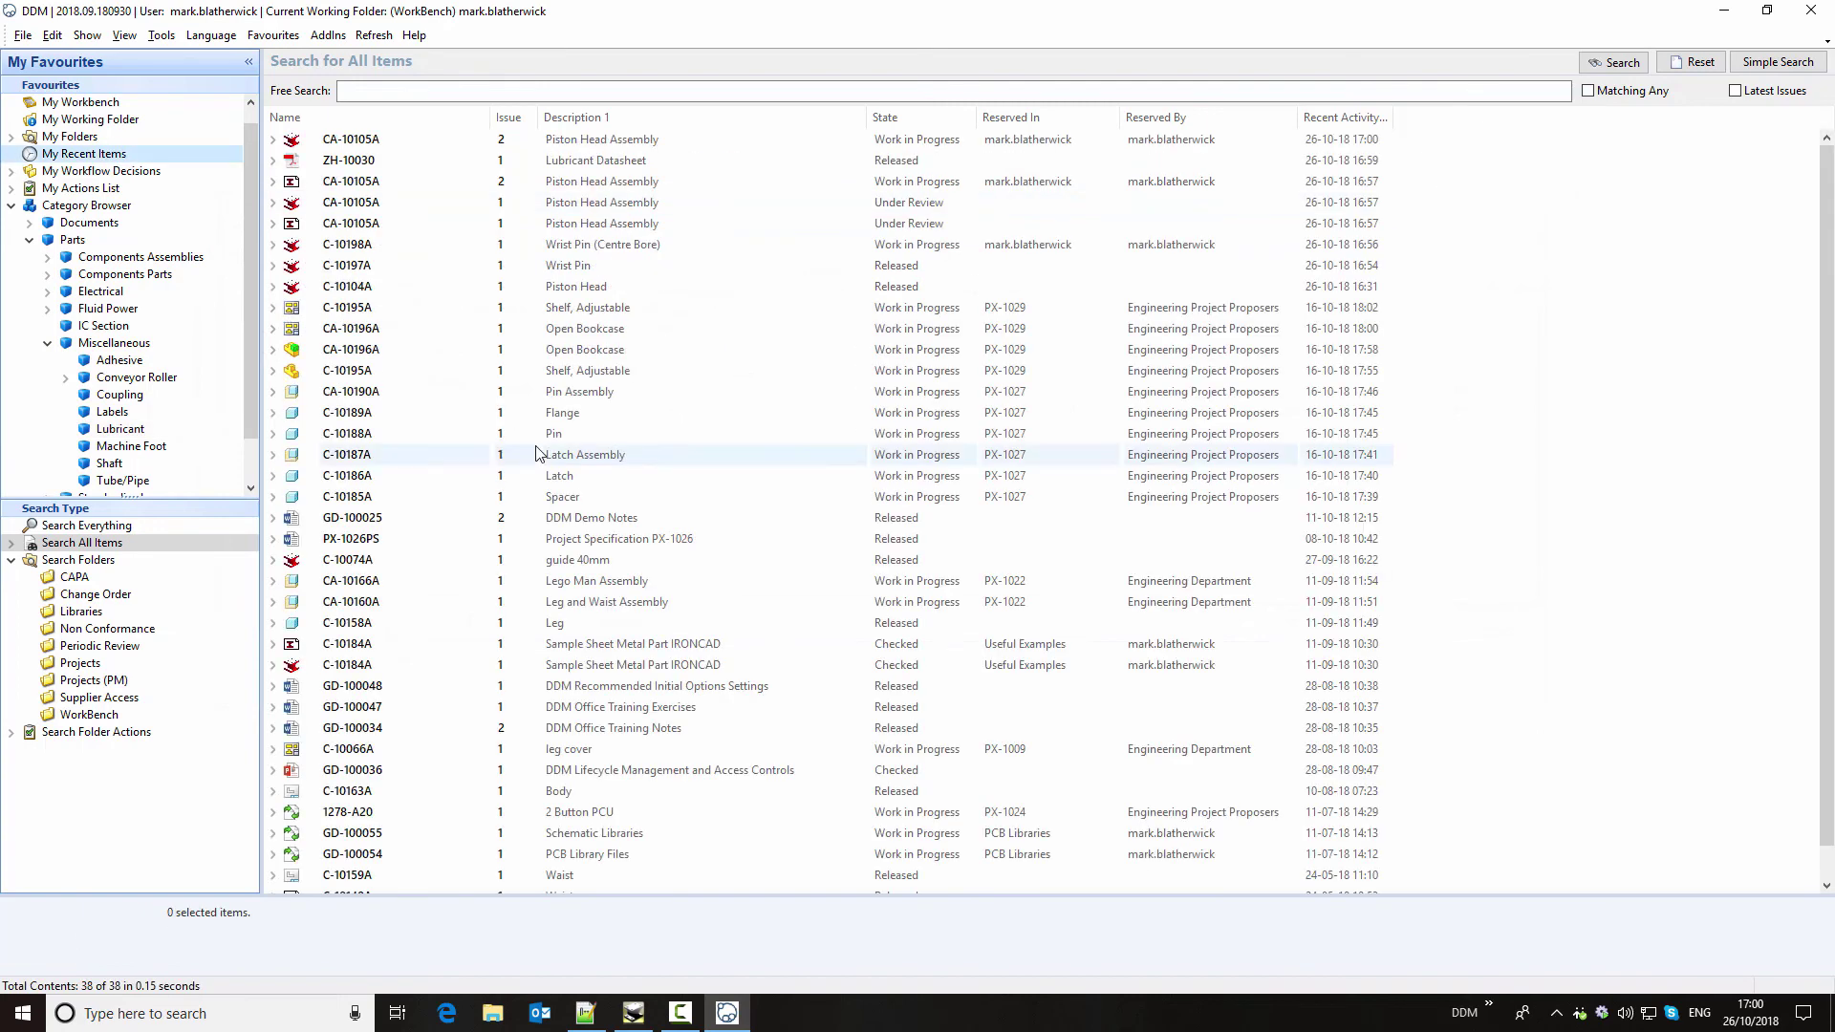
click(600, 143)
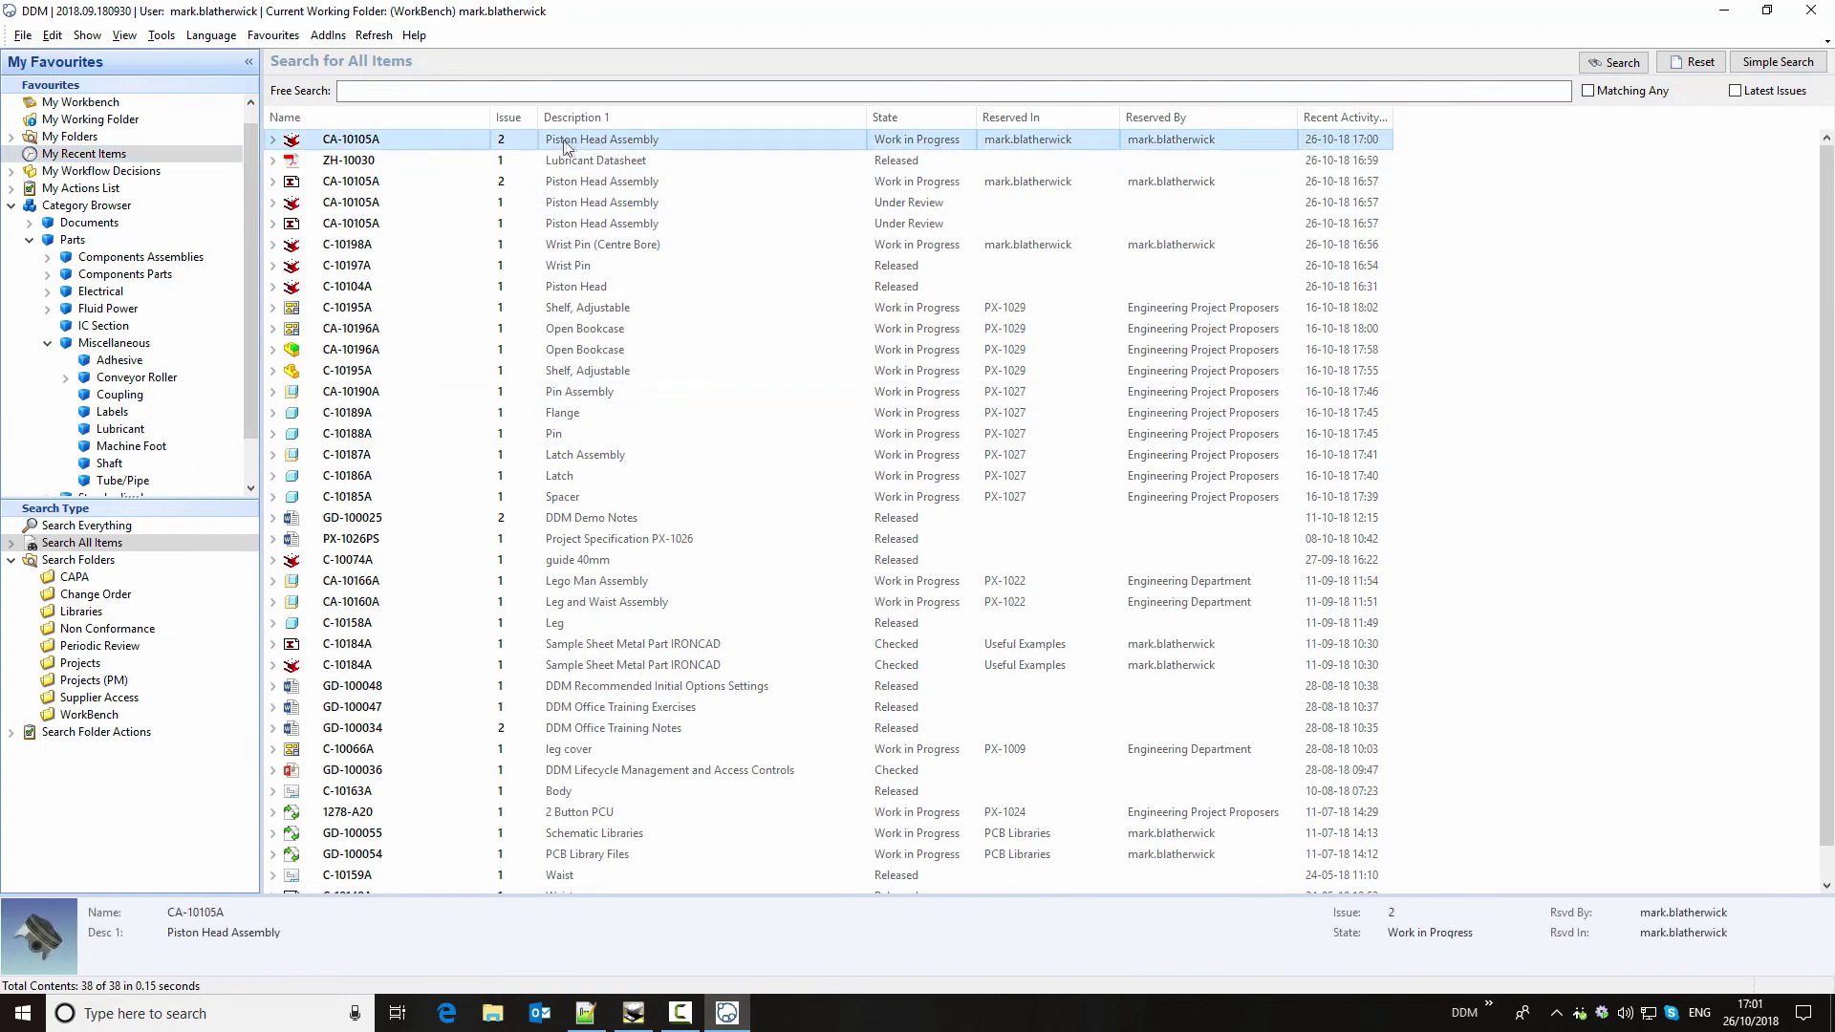
click(272, 142)
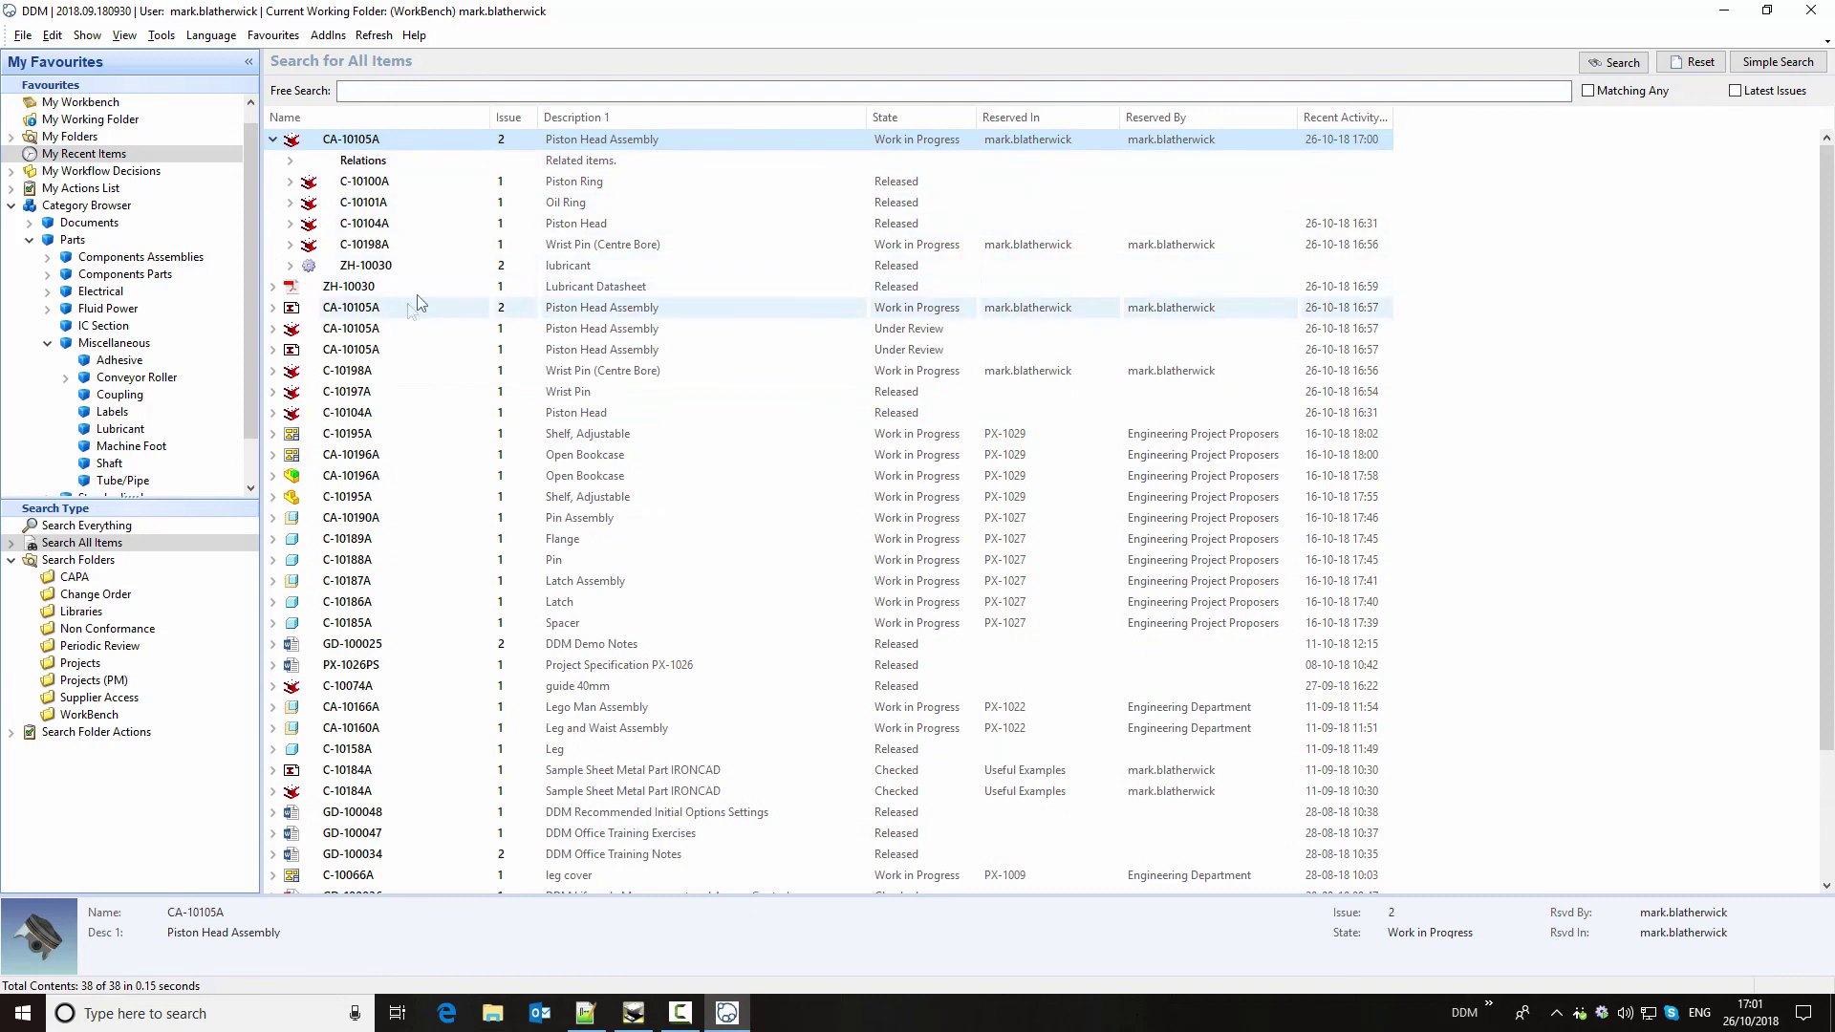
click(457, 267)
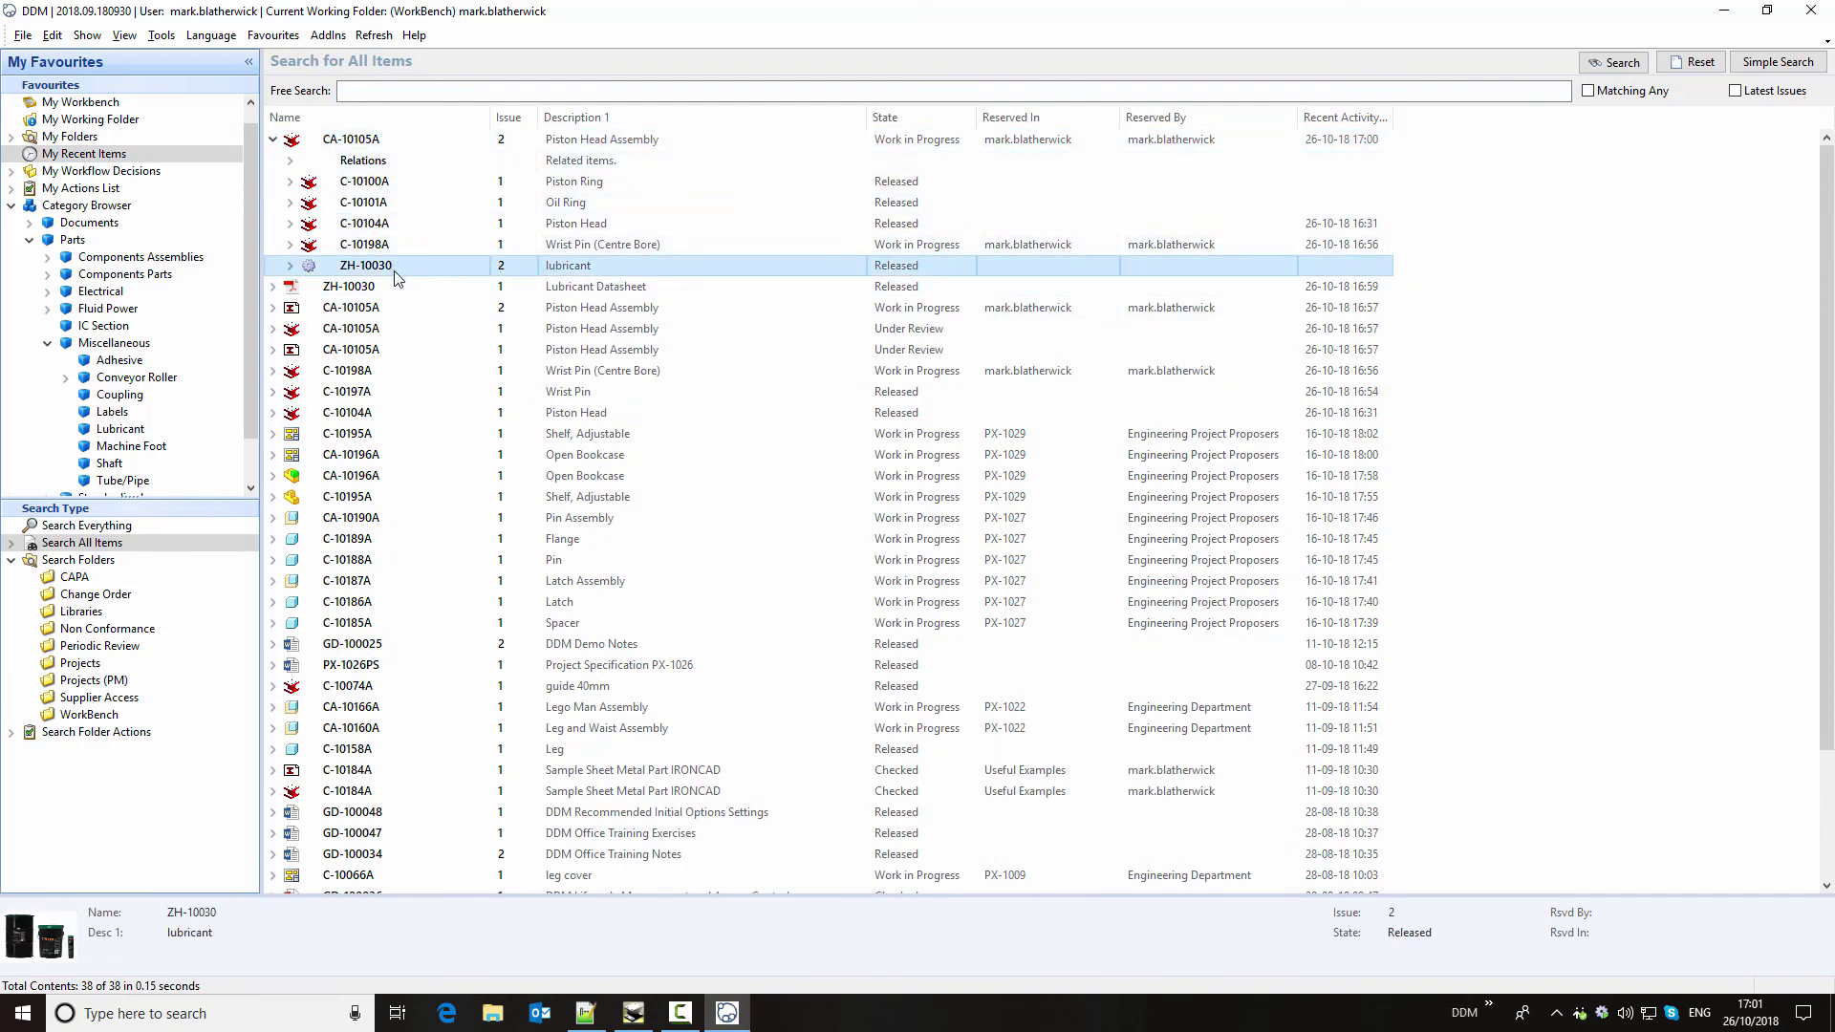
- Start a state change on CA-10105A, selecting the assembly, drawing and C-10198A Wrist Pin
click(359, 141)
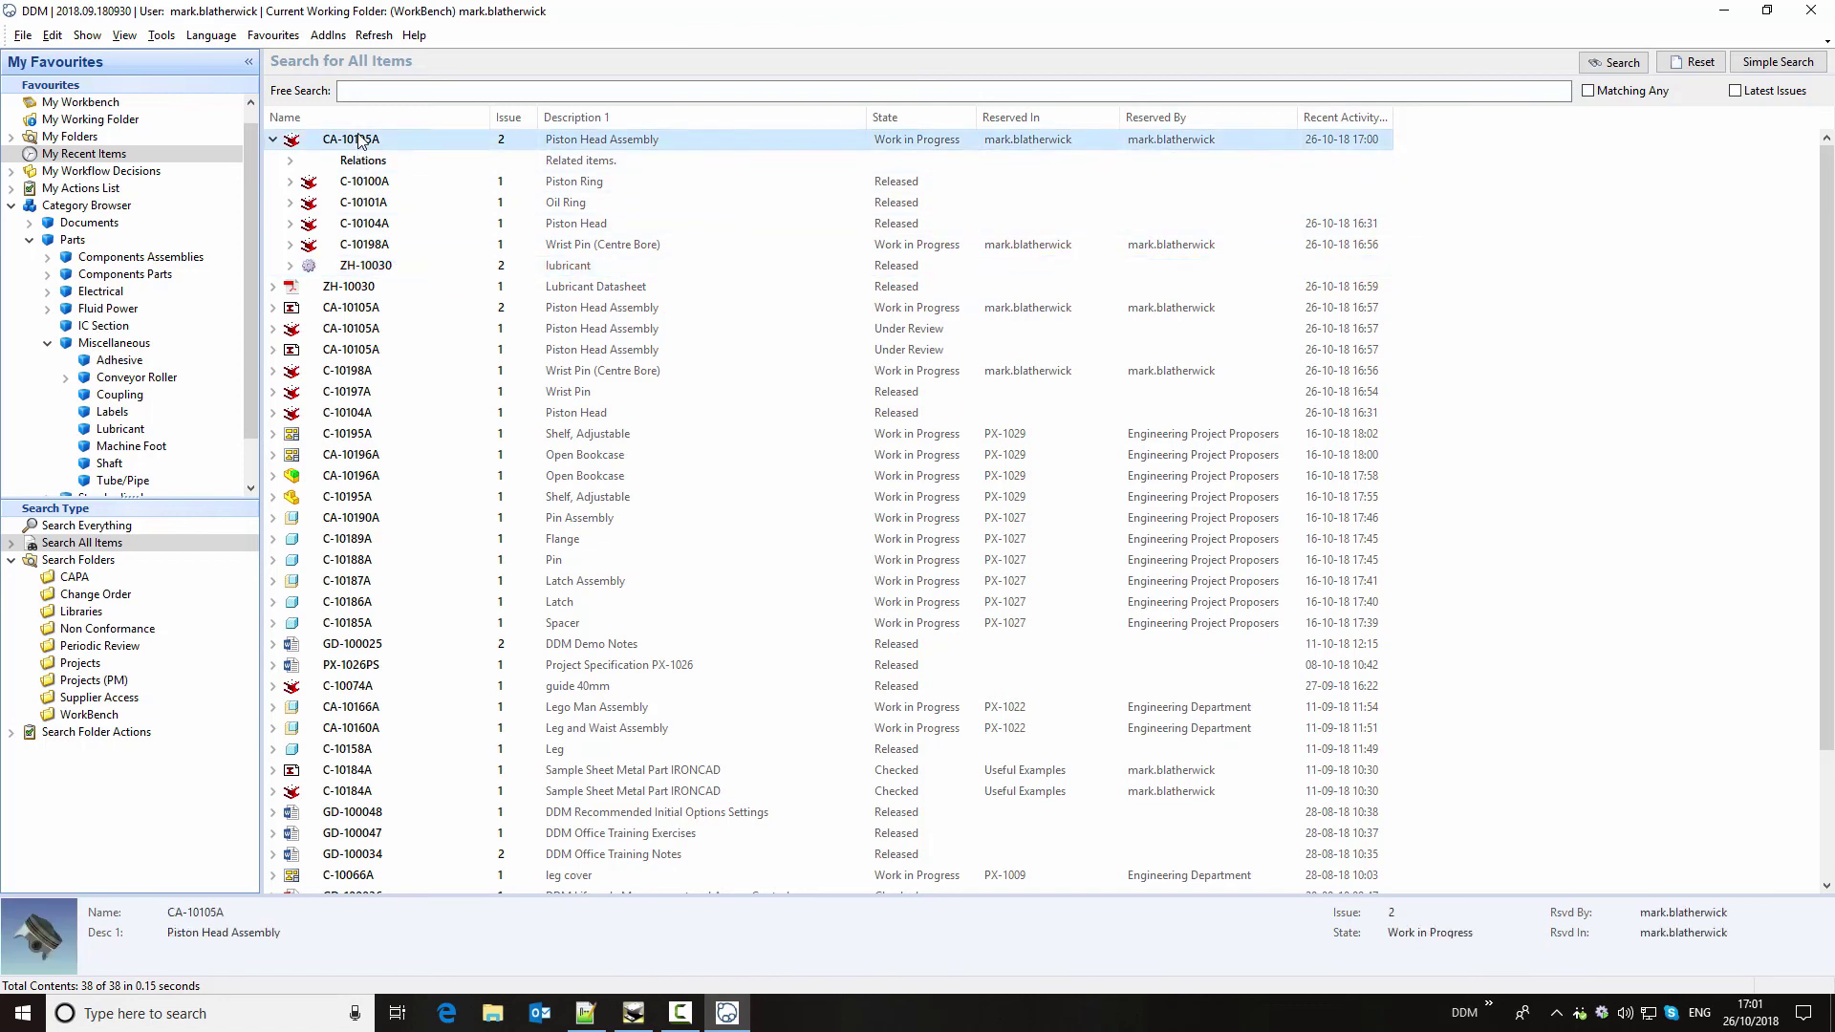
right_click(359, 141)
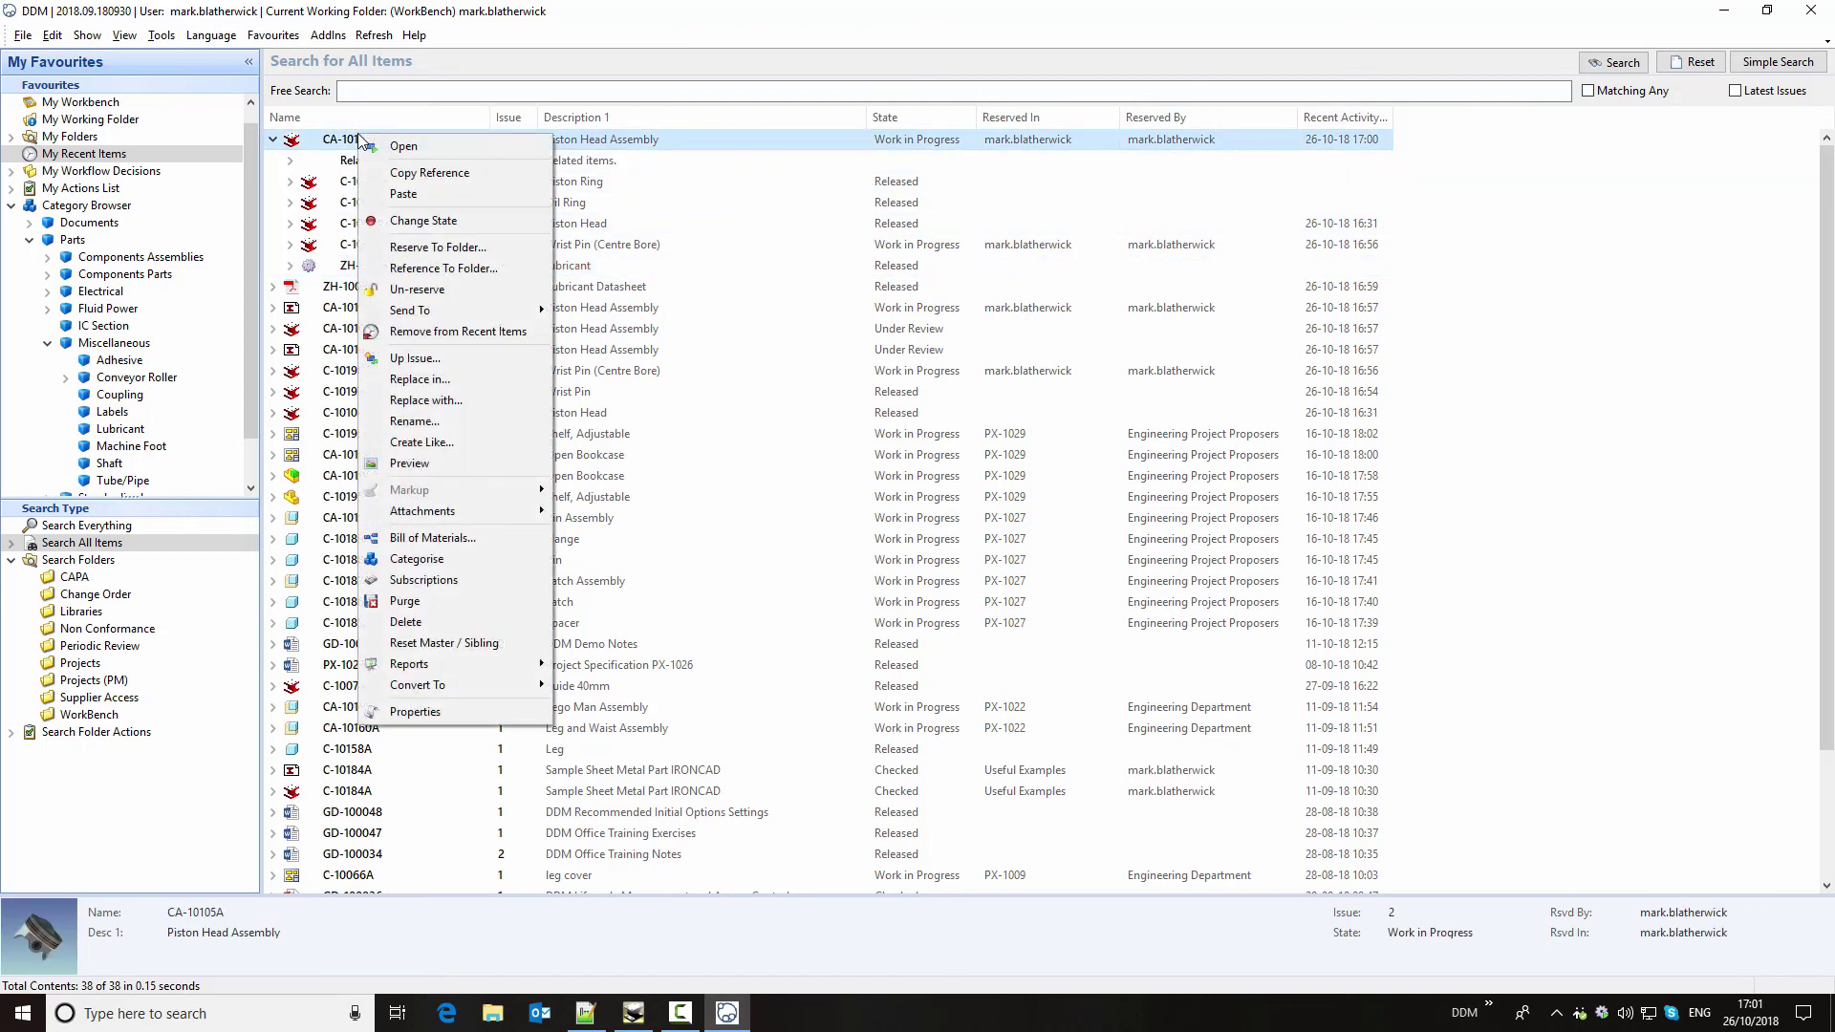
click(479, 222)
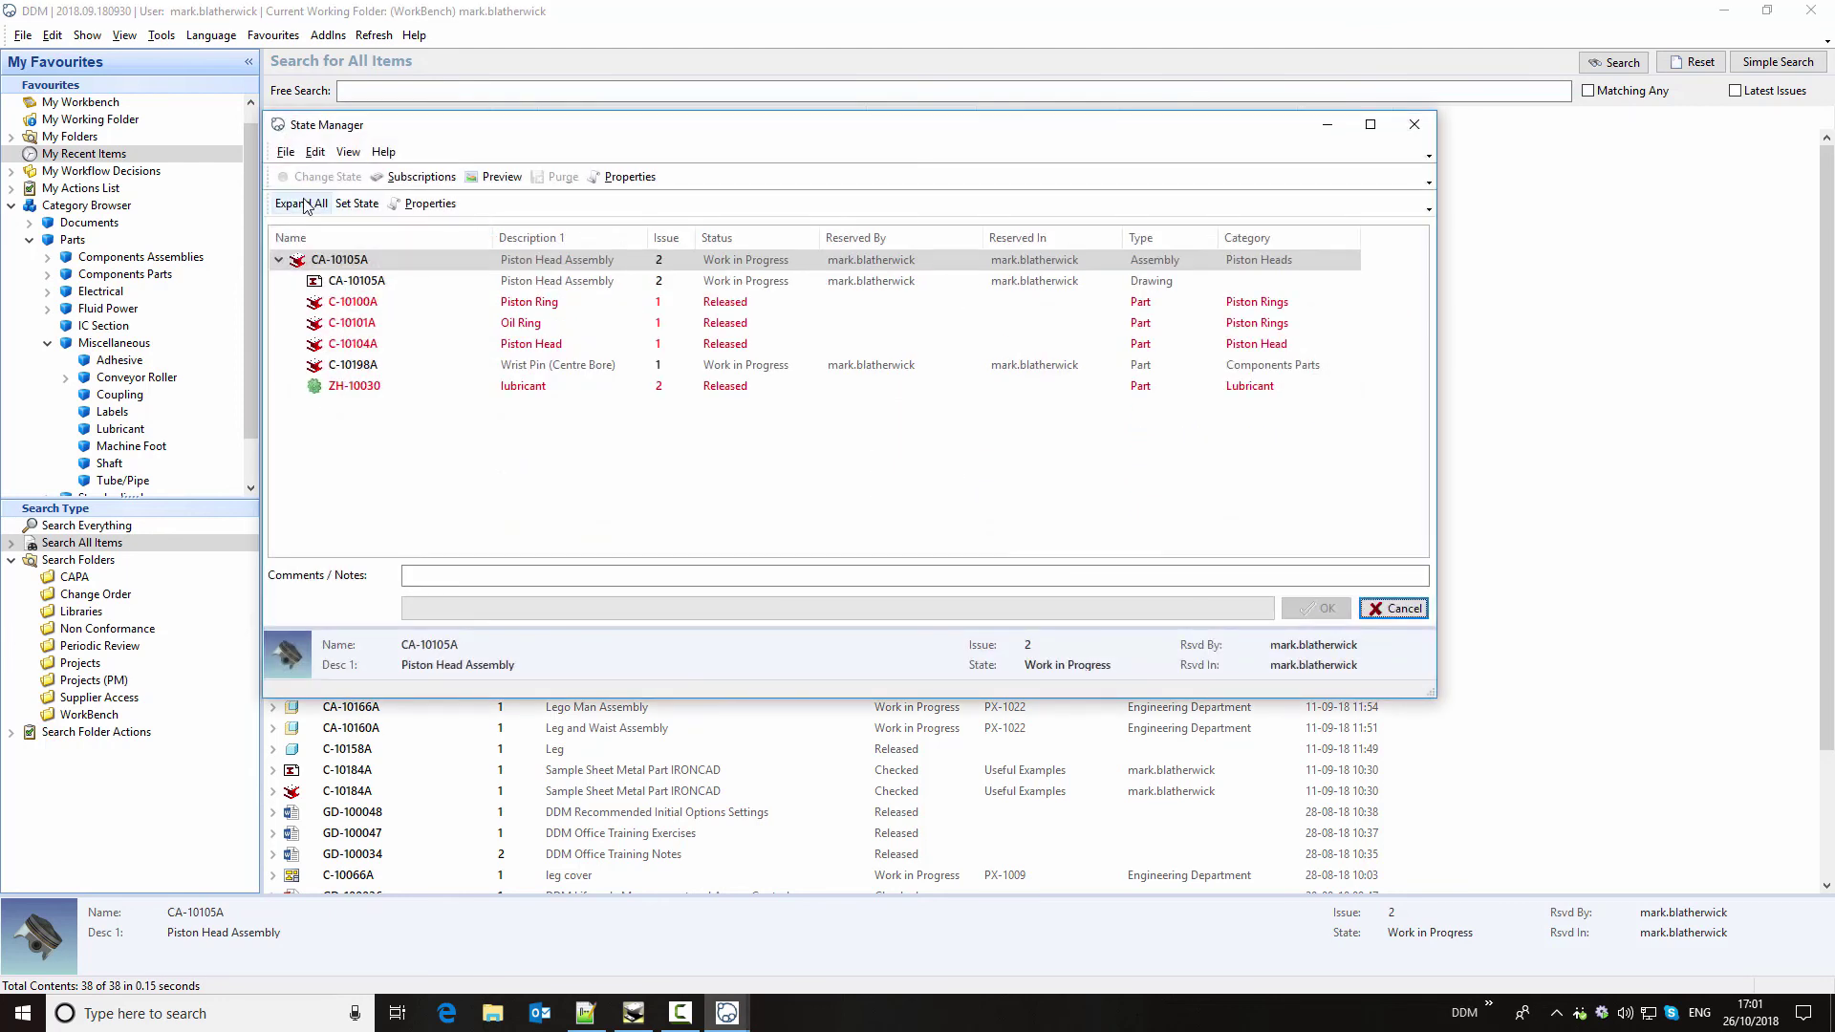
click(306, 205)
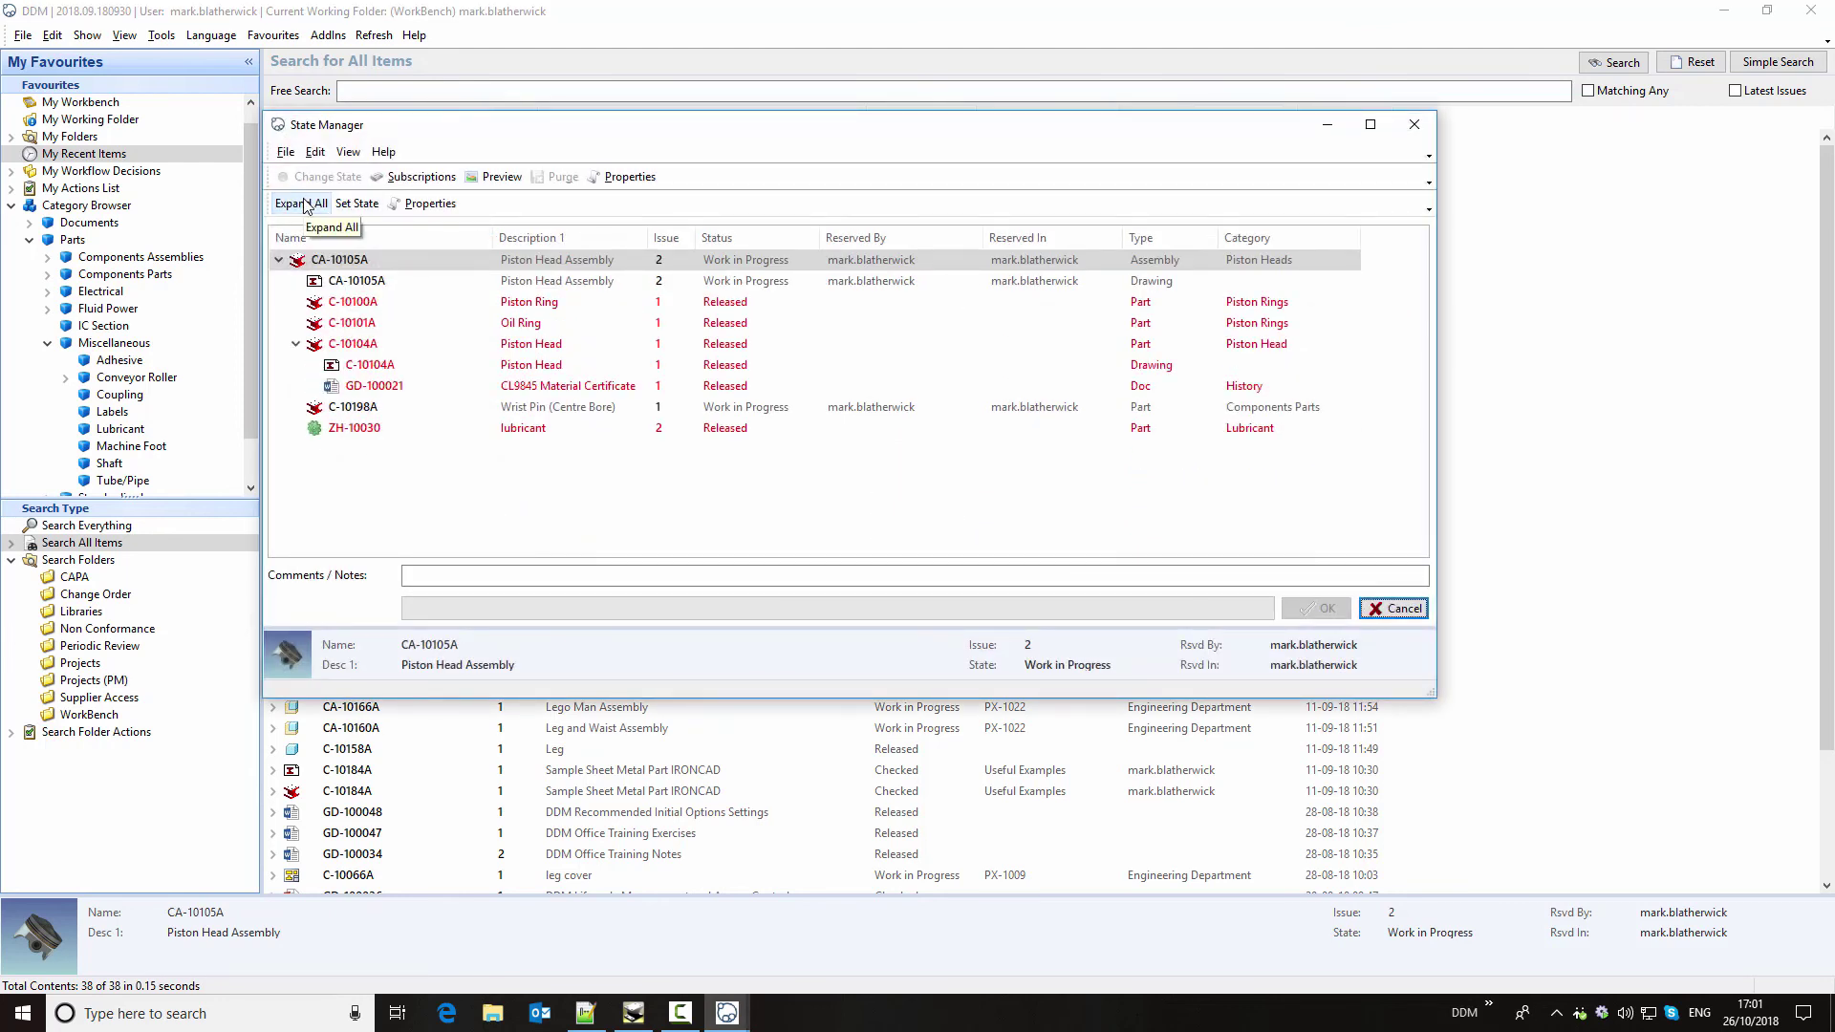
shift+click(402, 281)
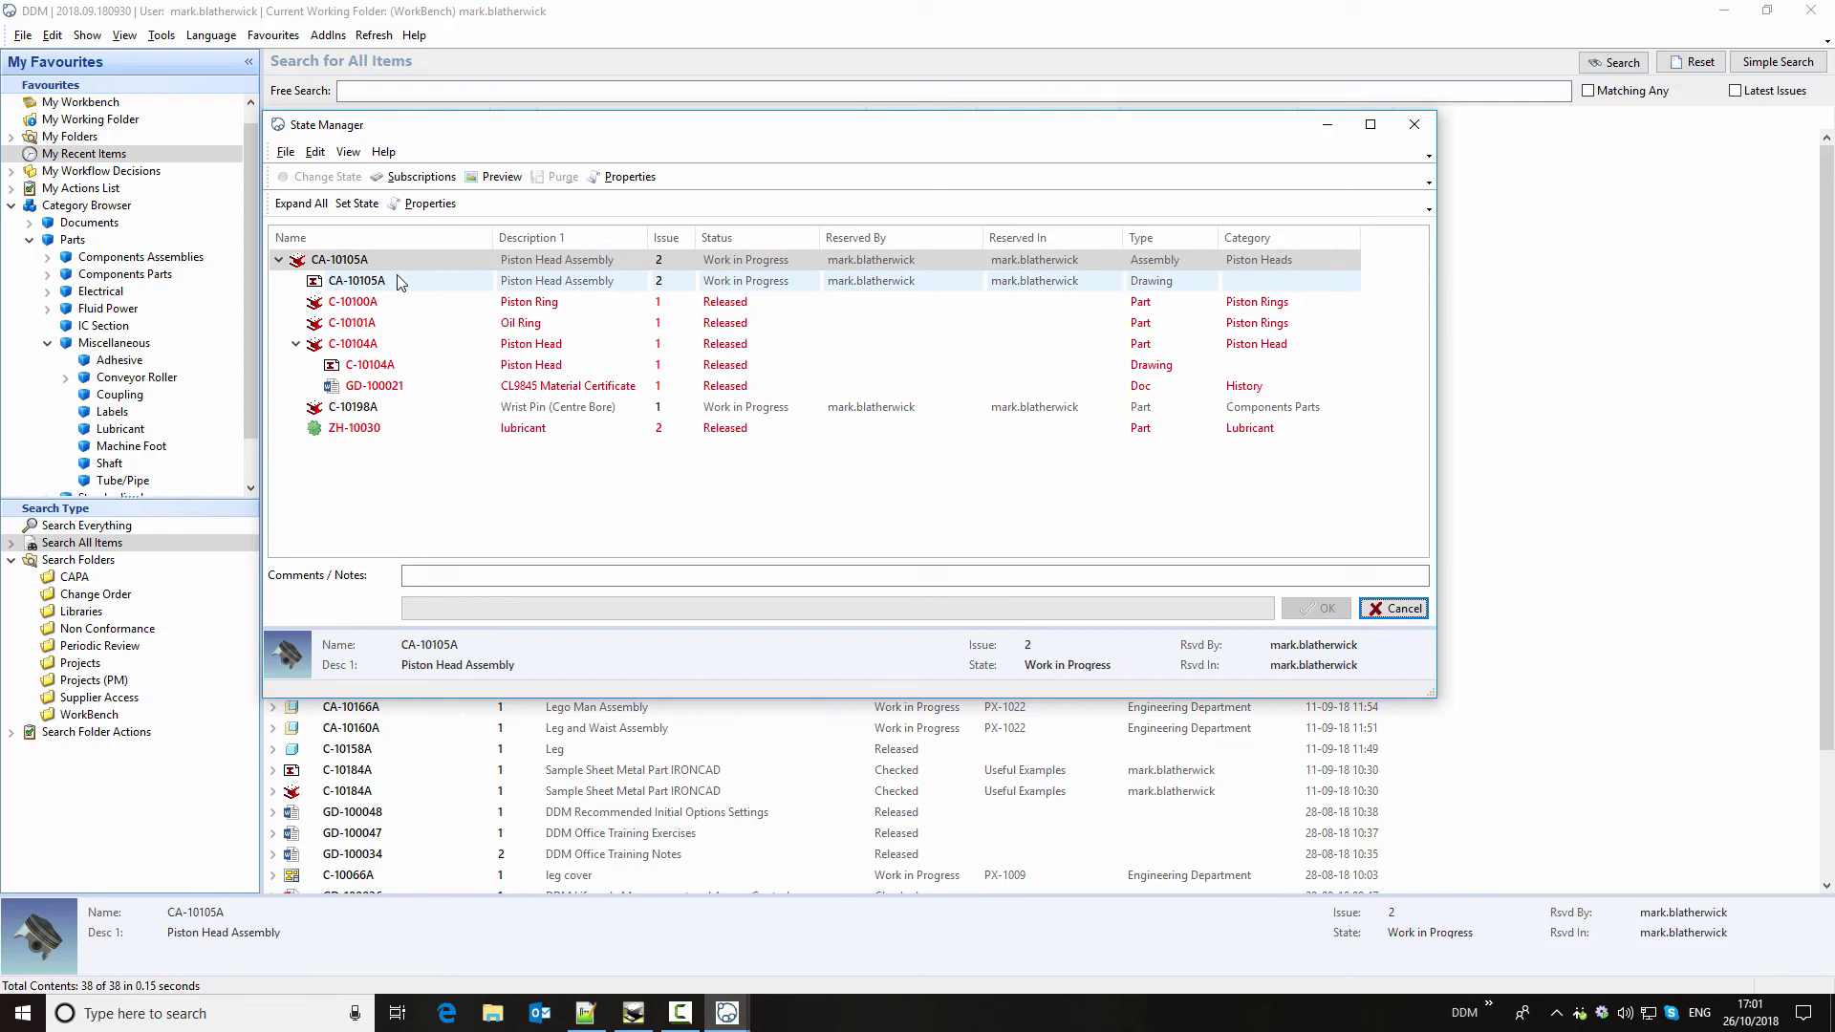
shift+click(454, 409)
click(461, 260)
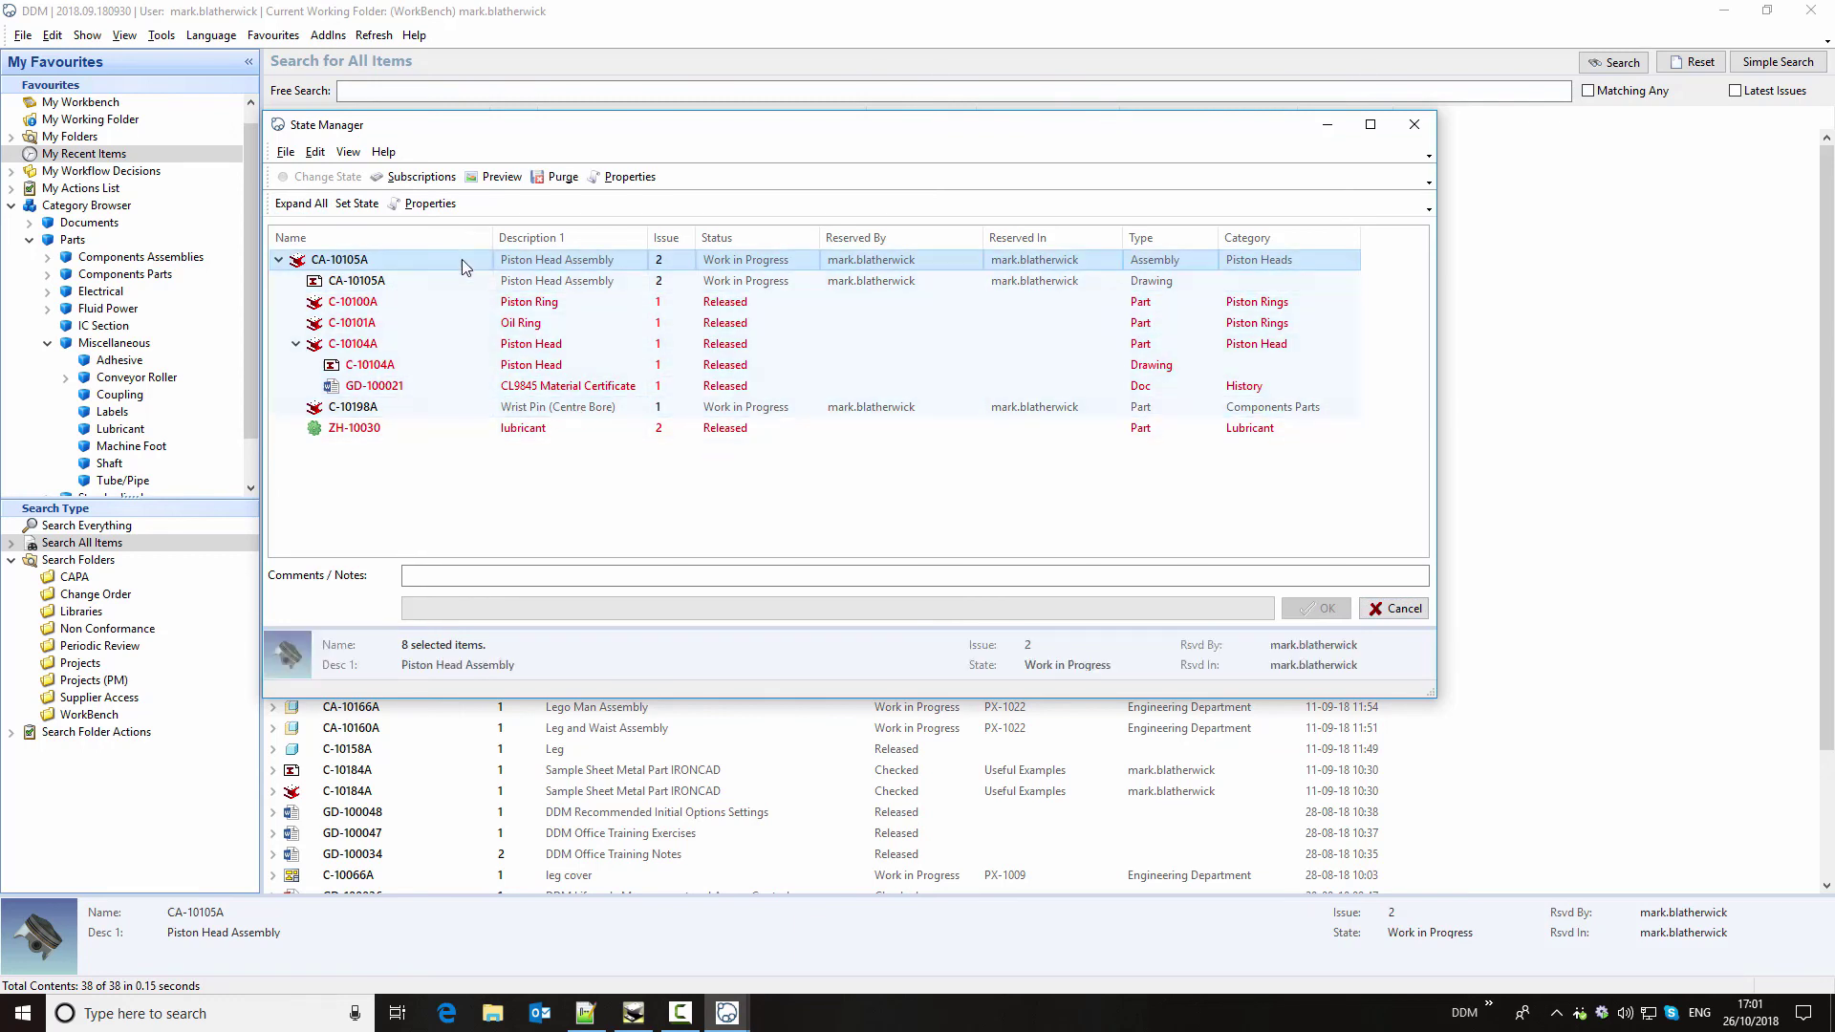
shift+click(430, 281)
ctrl+click(440, 411)
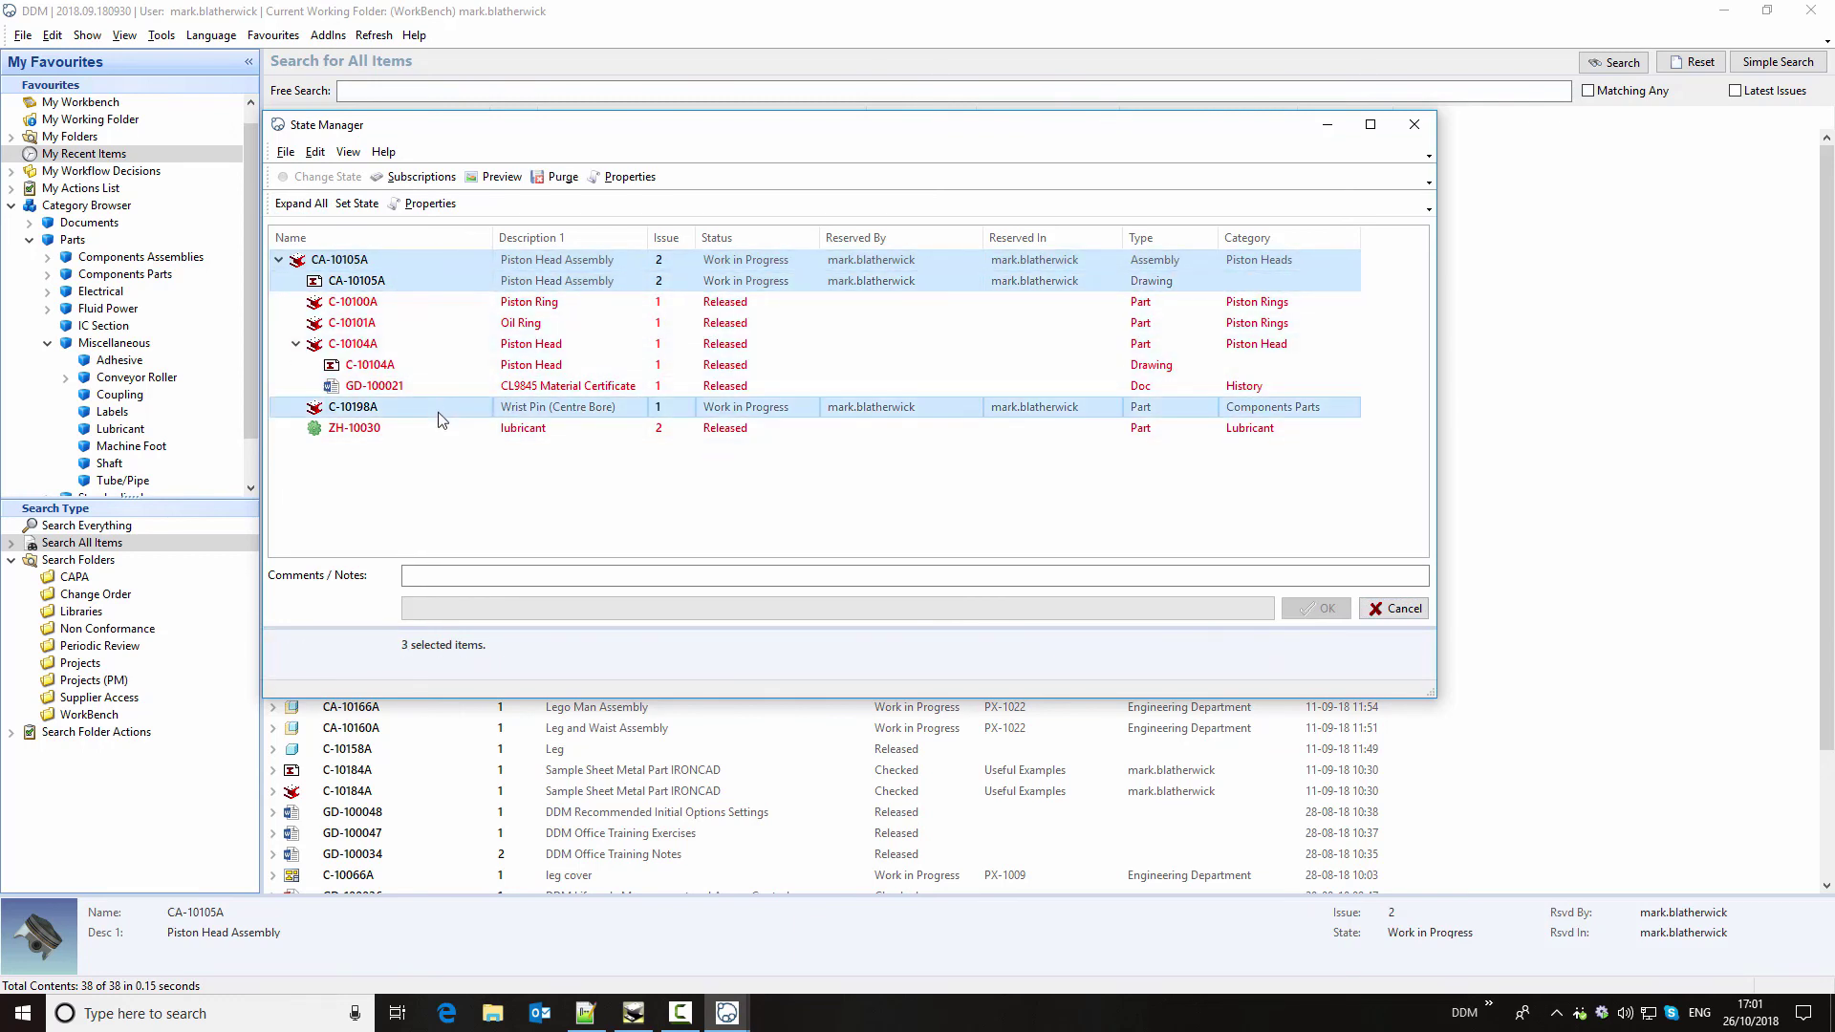
- Set the three selected items to Released, superseding issue 1
click(361, 204)
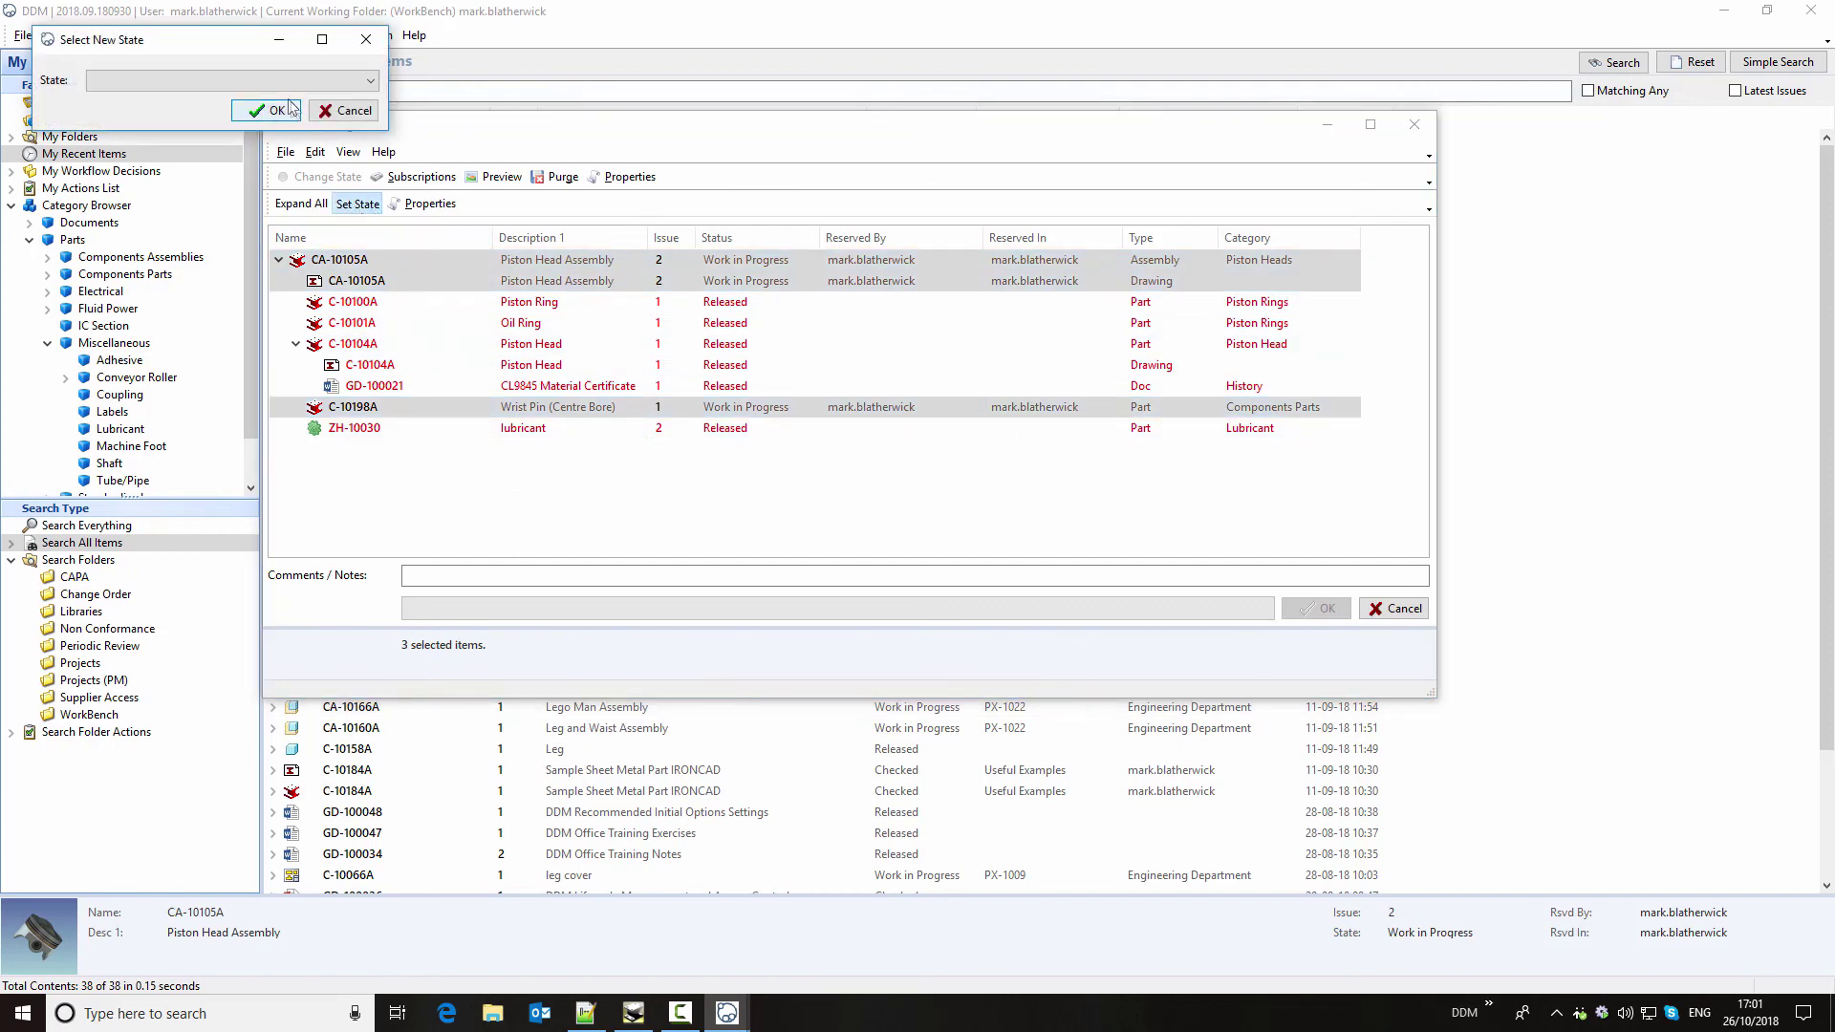
click(220, 81)
click(166, 130)
click(266, 112)
click(1306, 600)
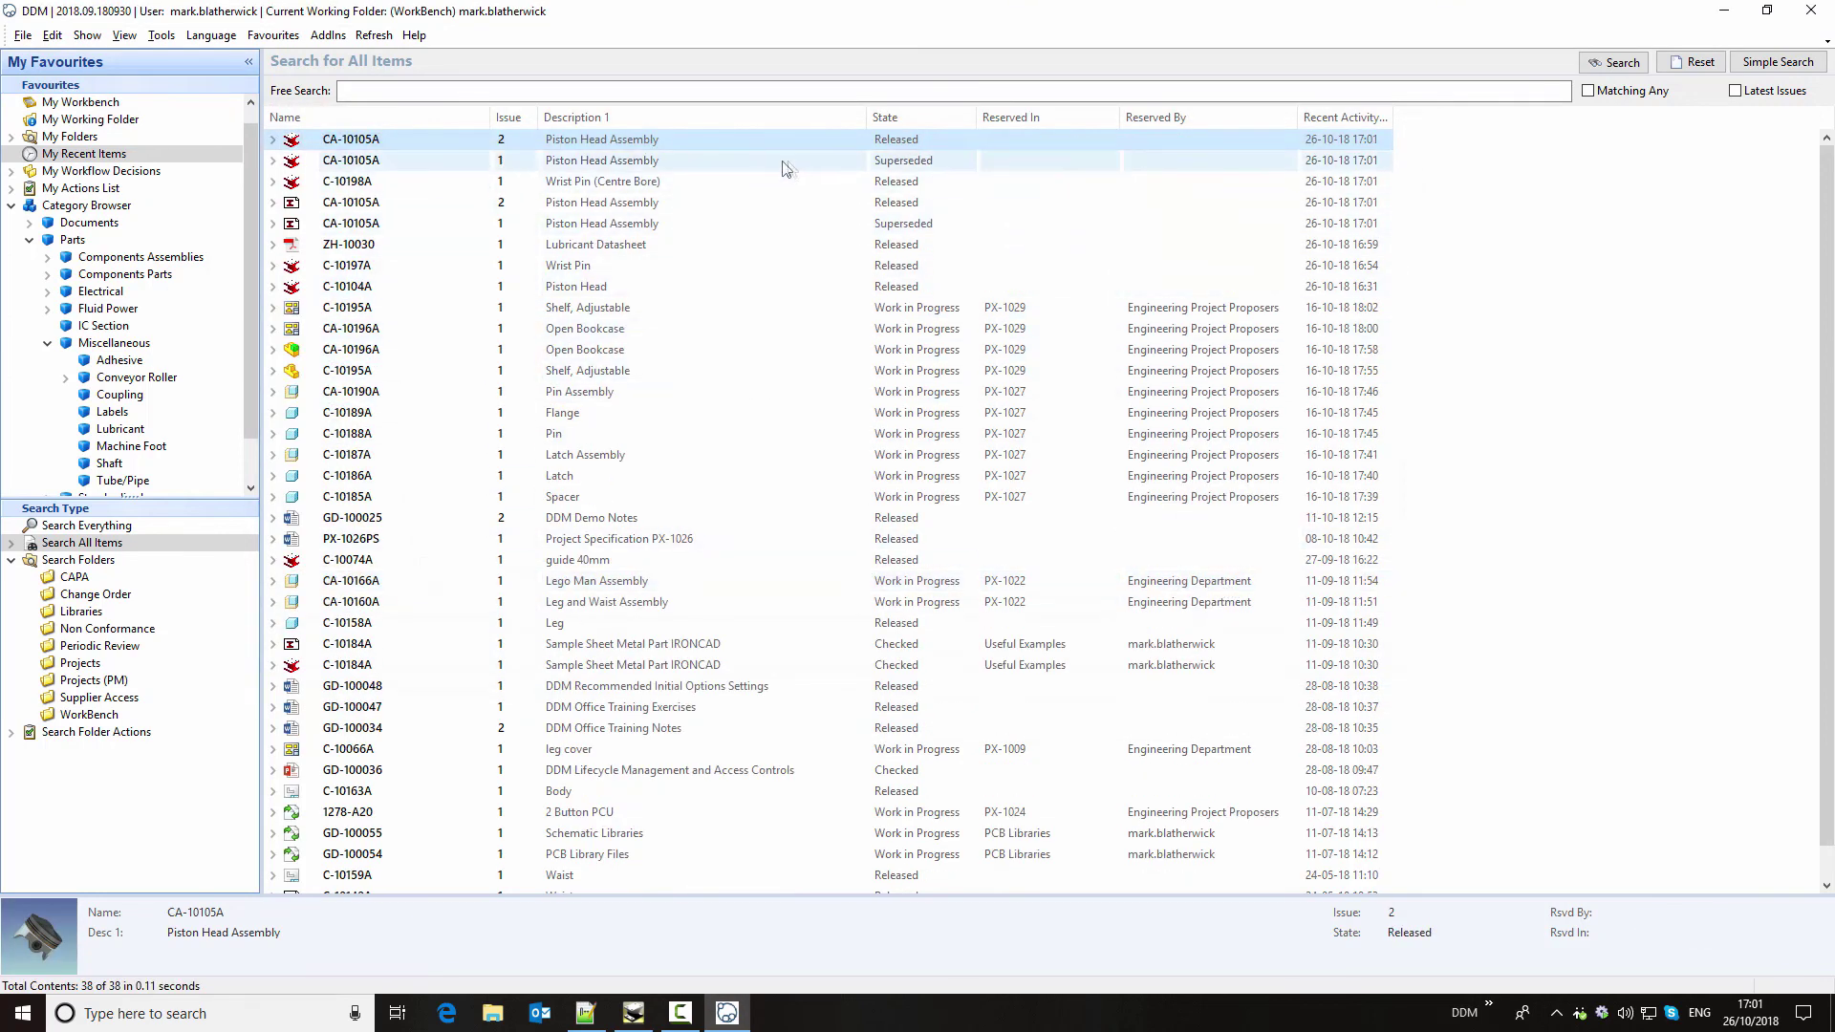
click(855, 164)
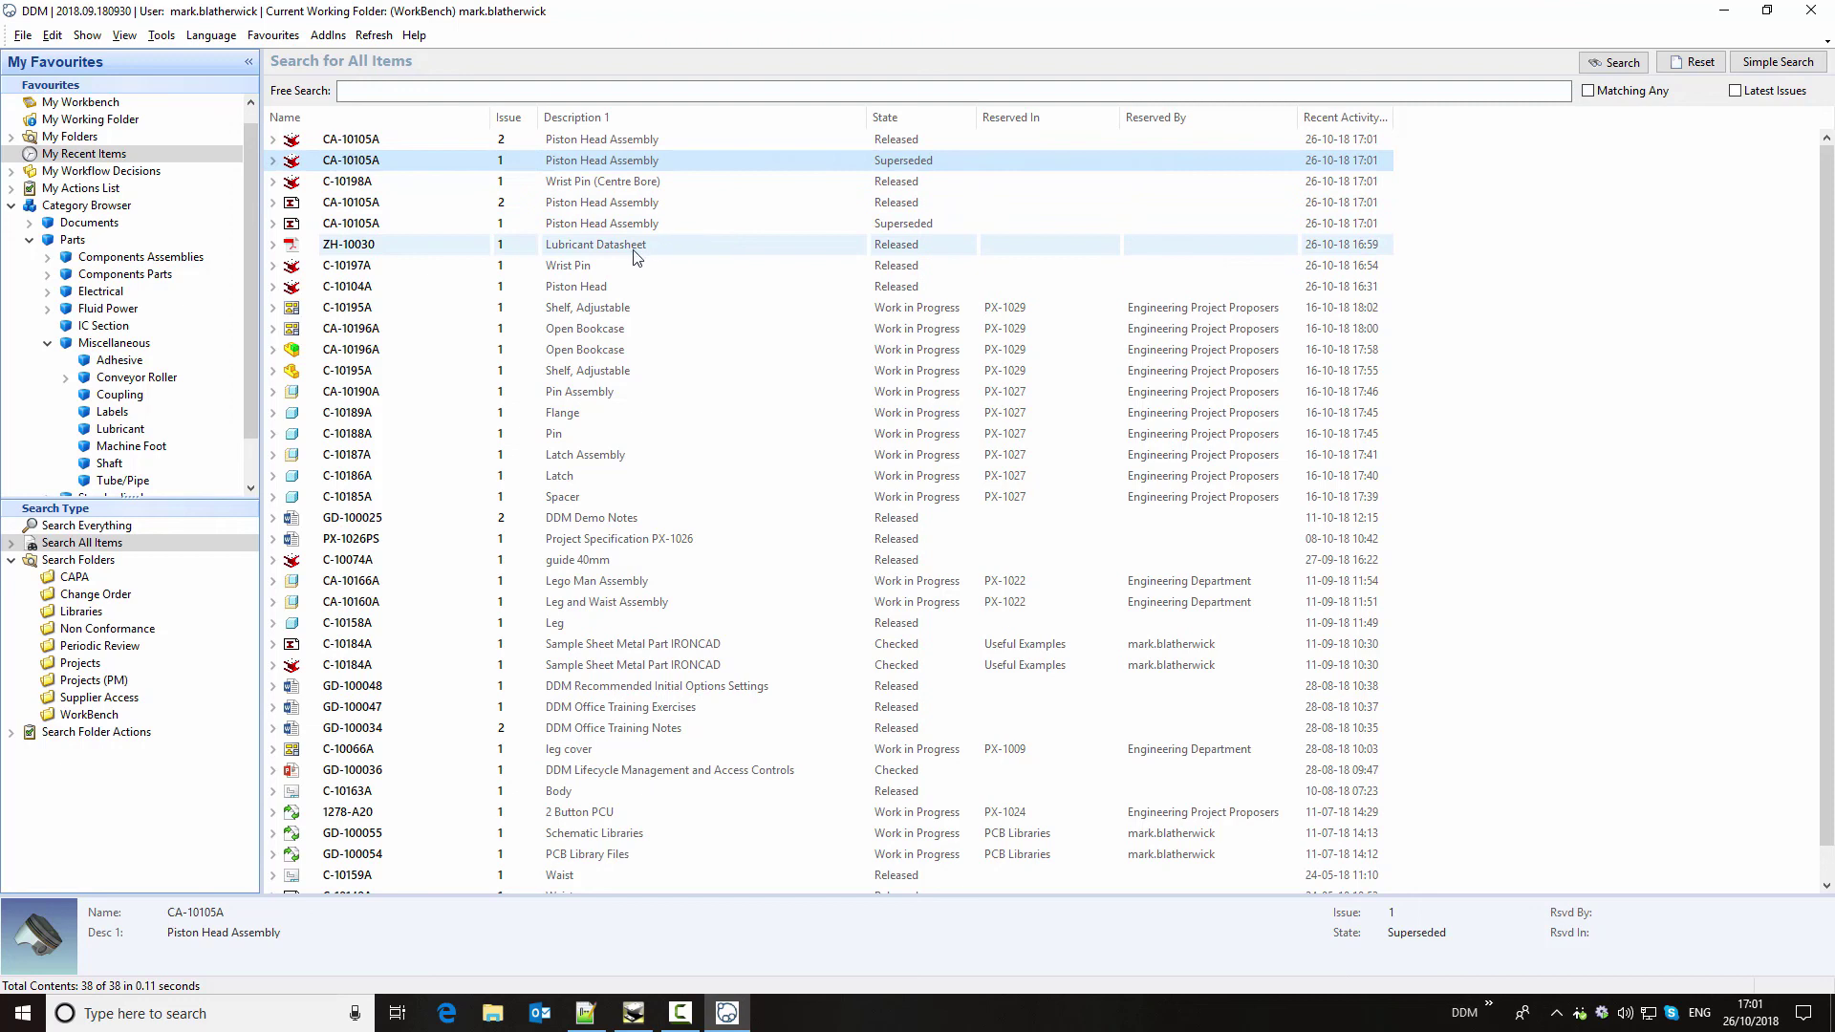
click(620, 206)
right_click(620, 214)
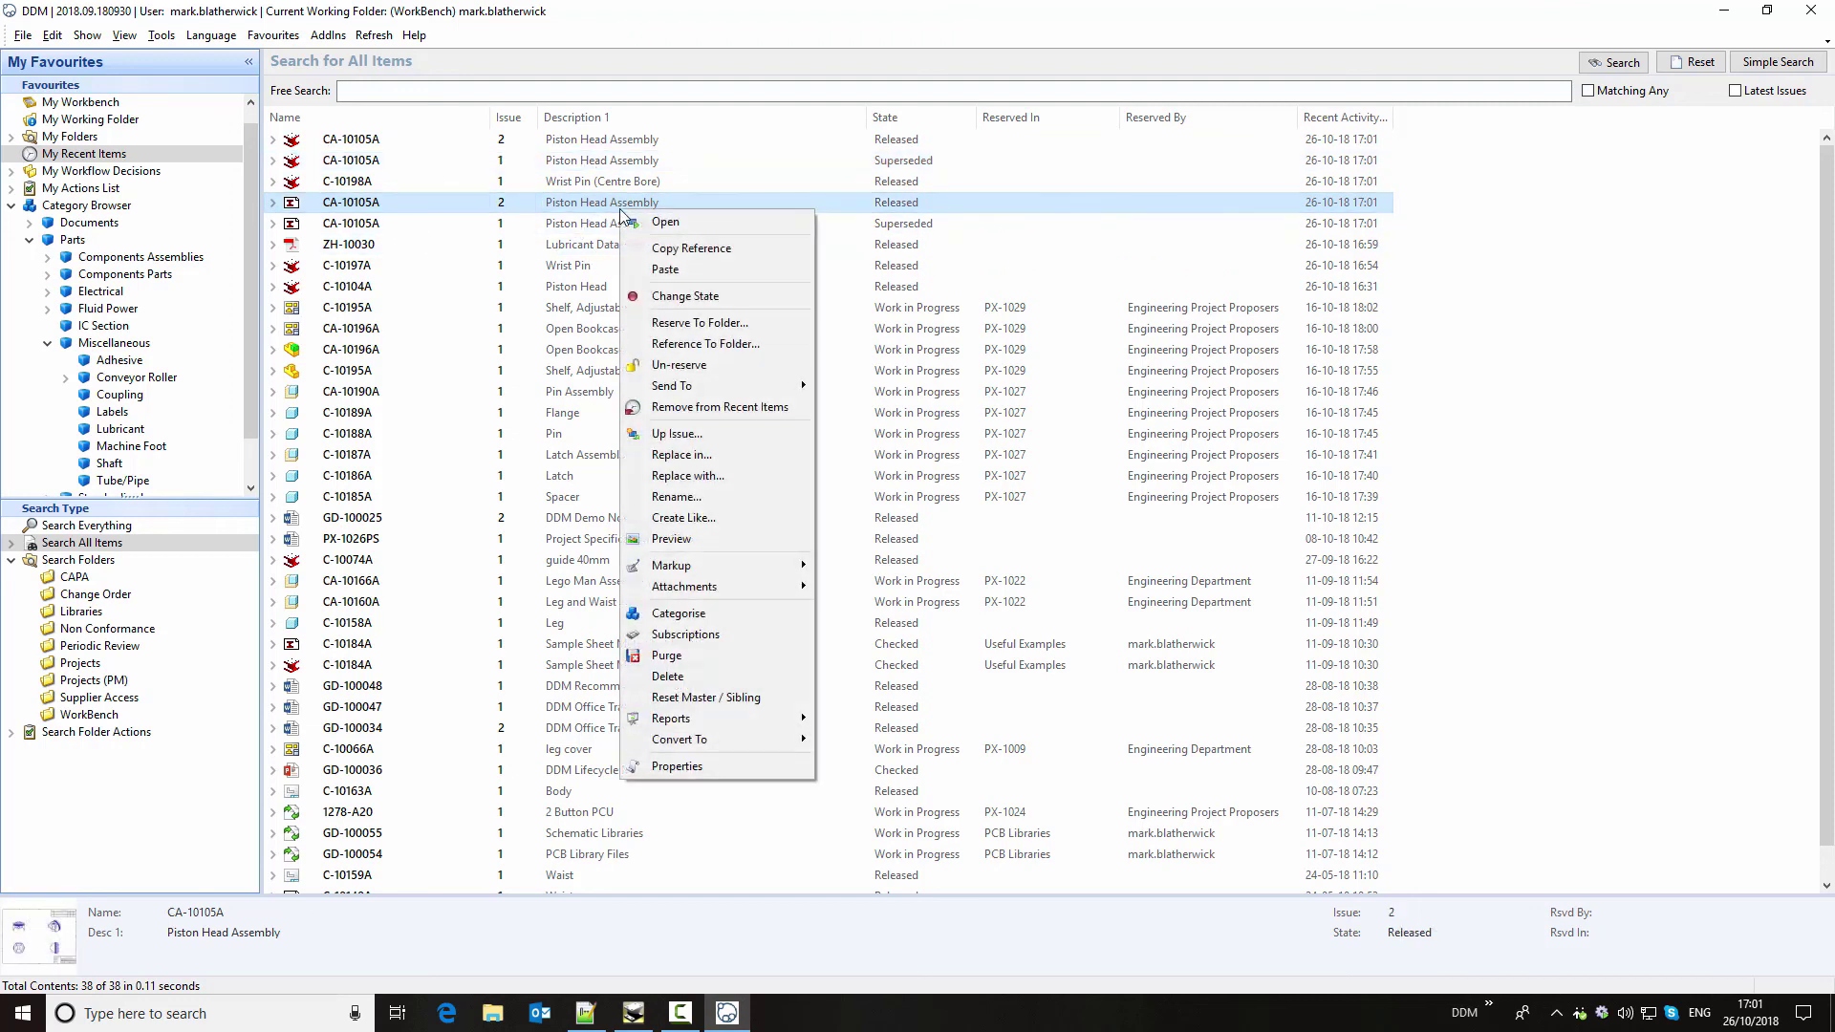
click(707, 540)
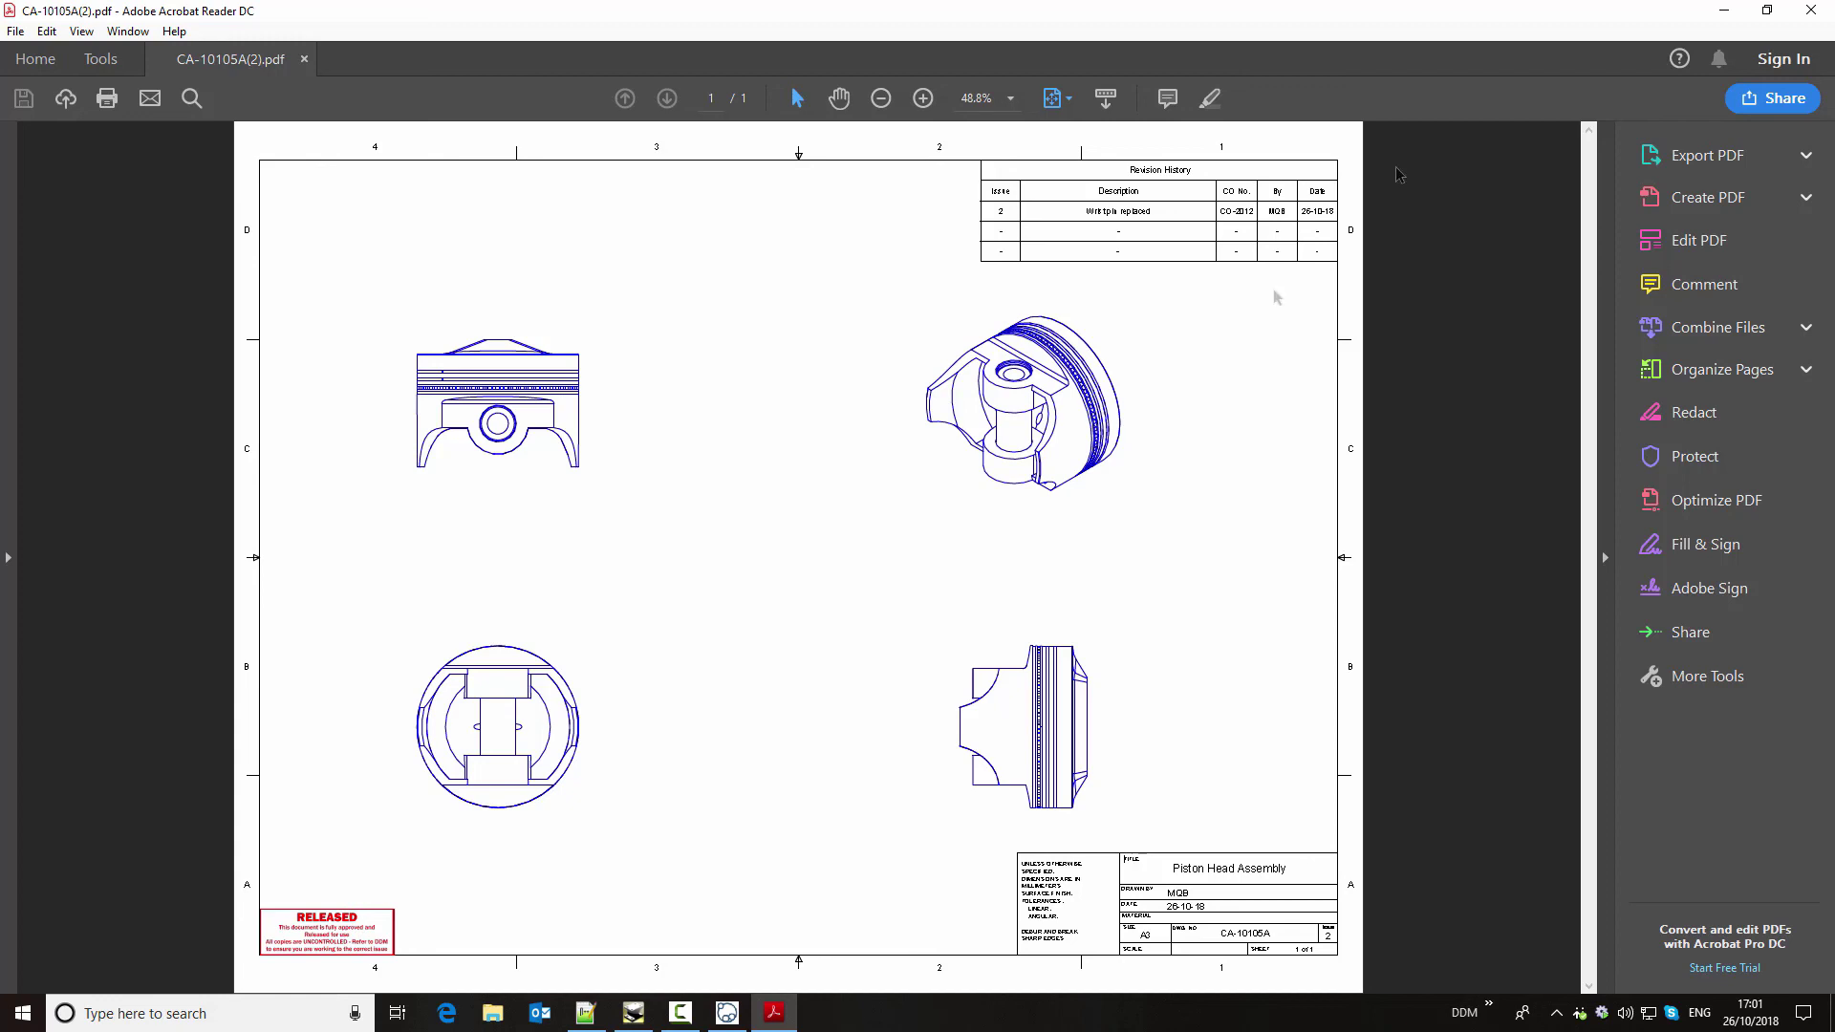
click(1823, 12)
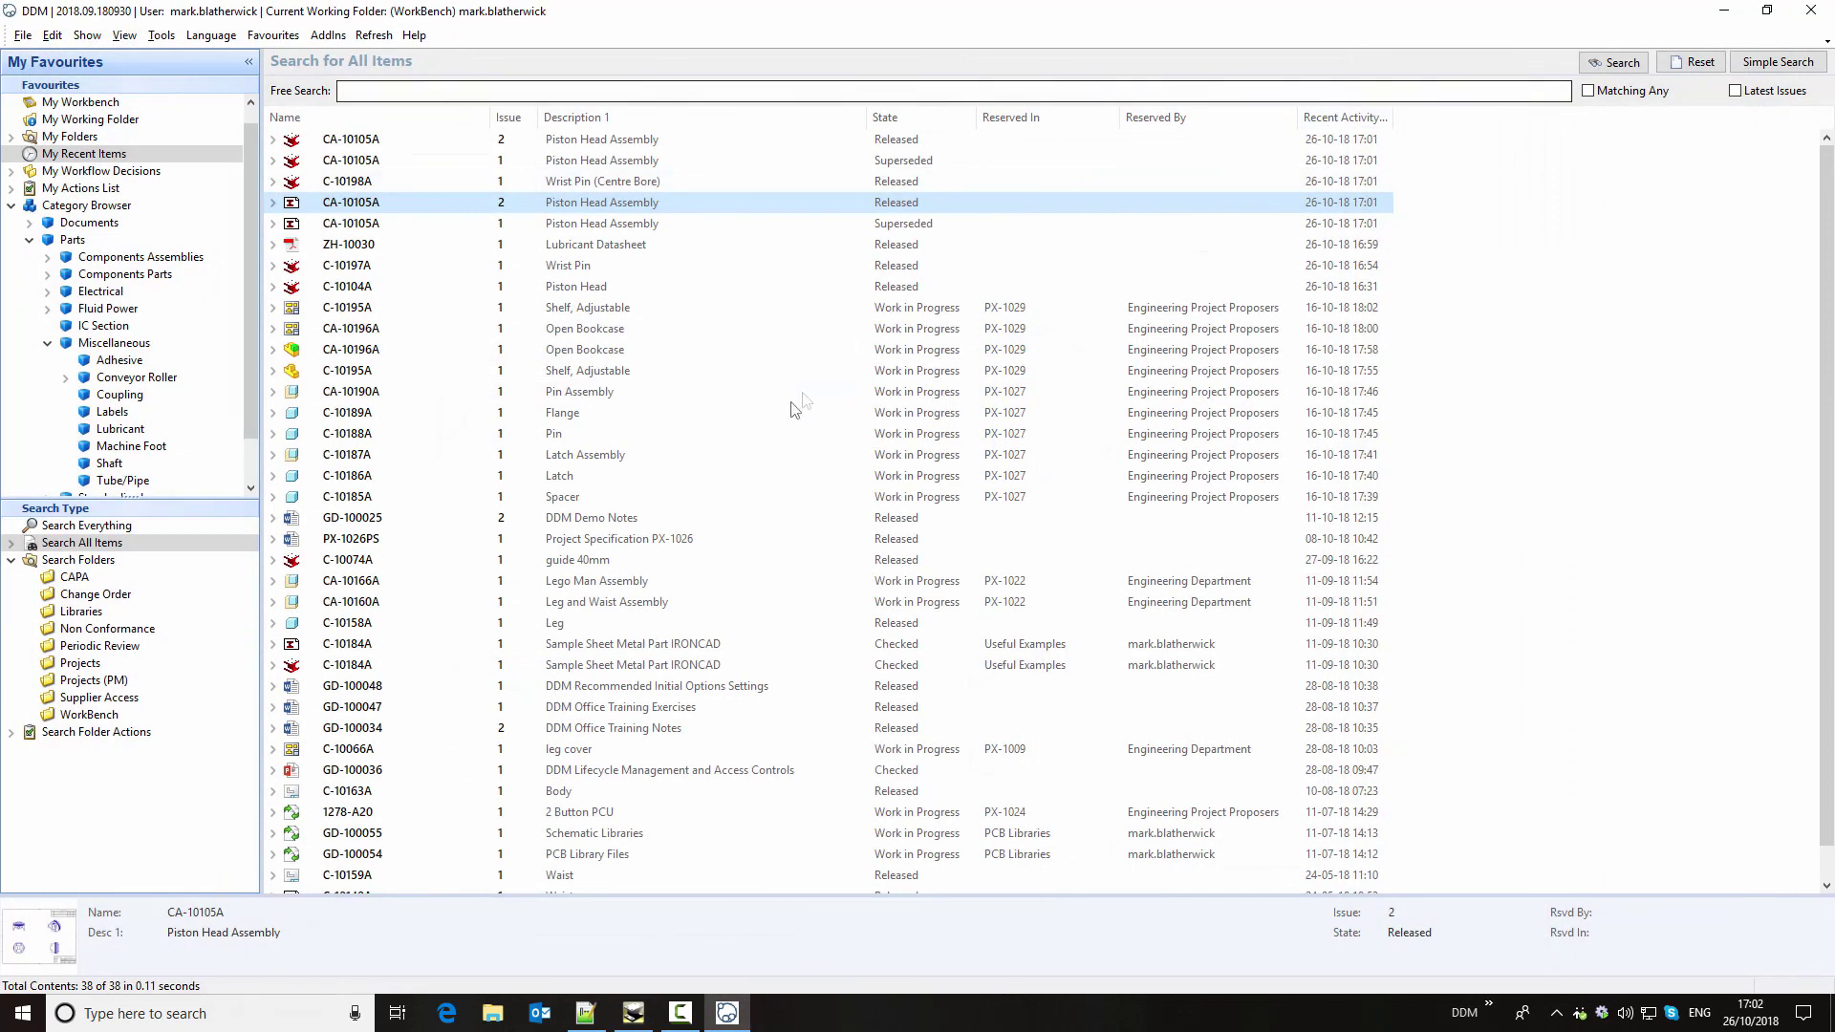
- Open the released CA-10105A issue 2 bill of materials and compare it against issue 1
click(361, 142)
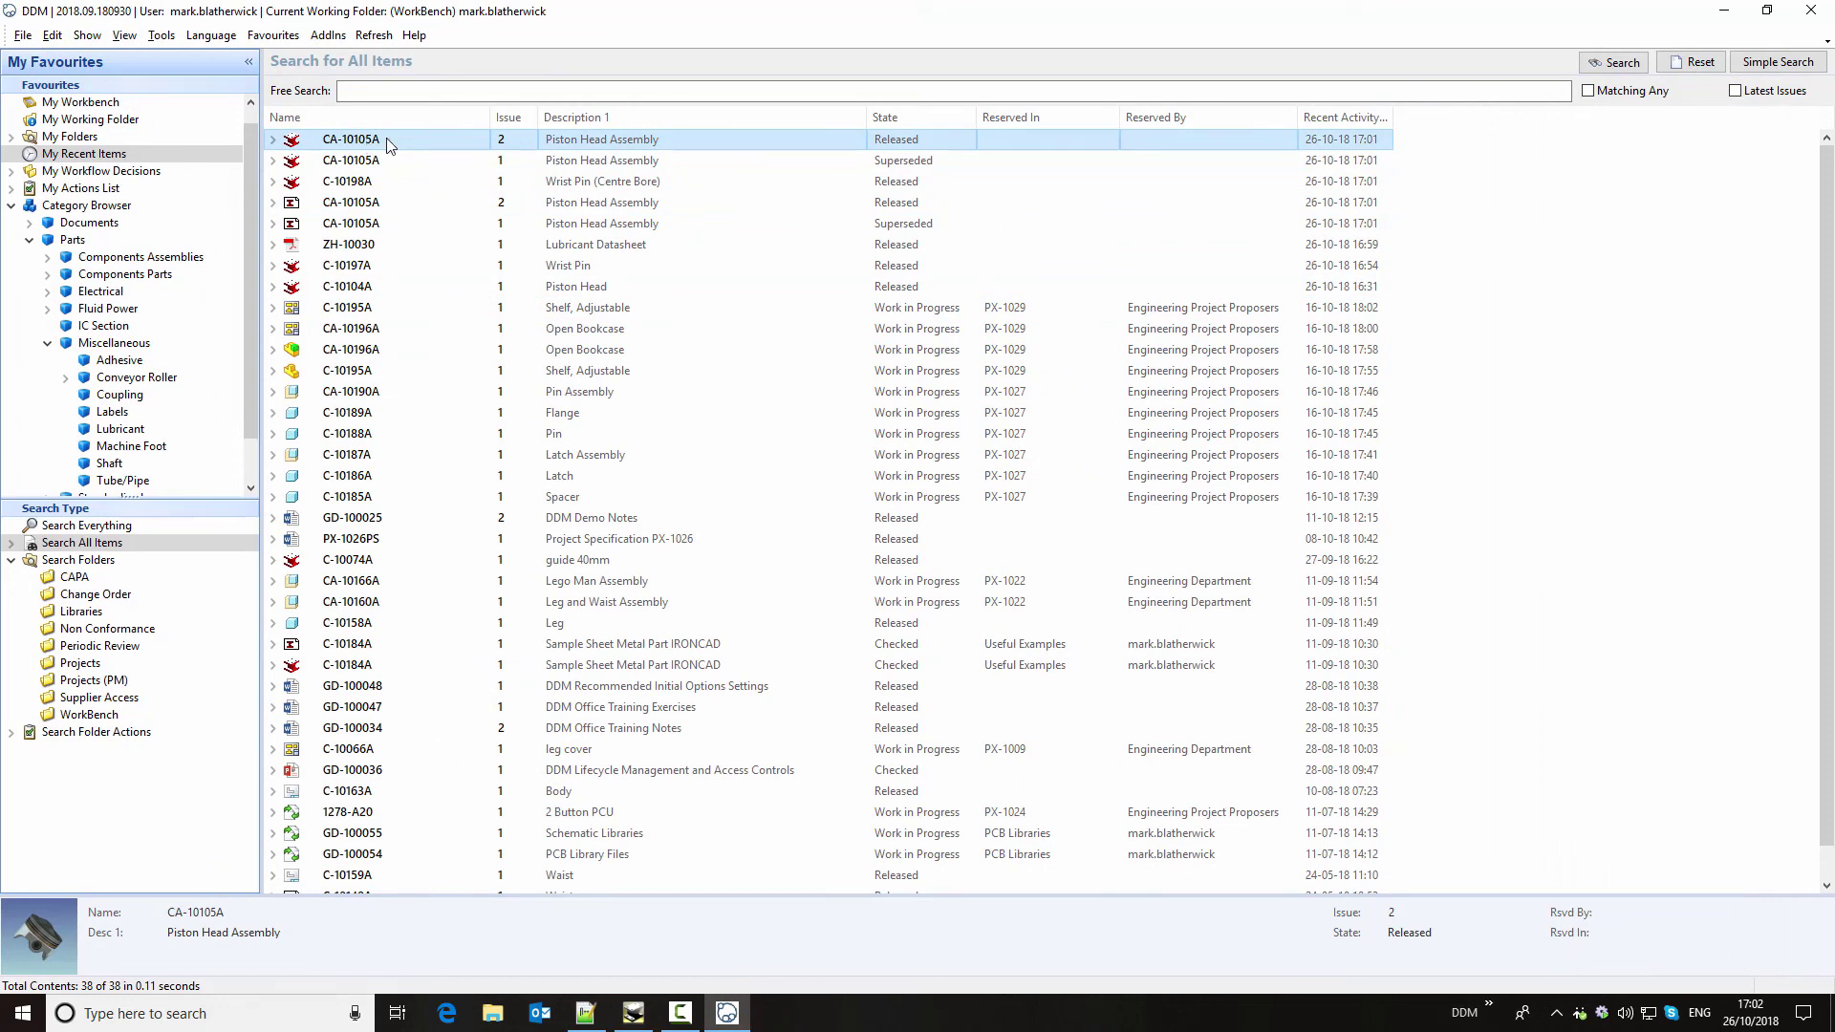
right_click(387, 138)
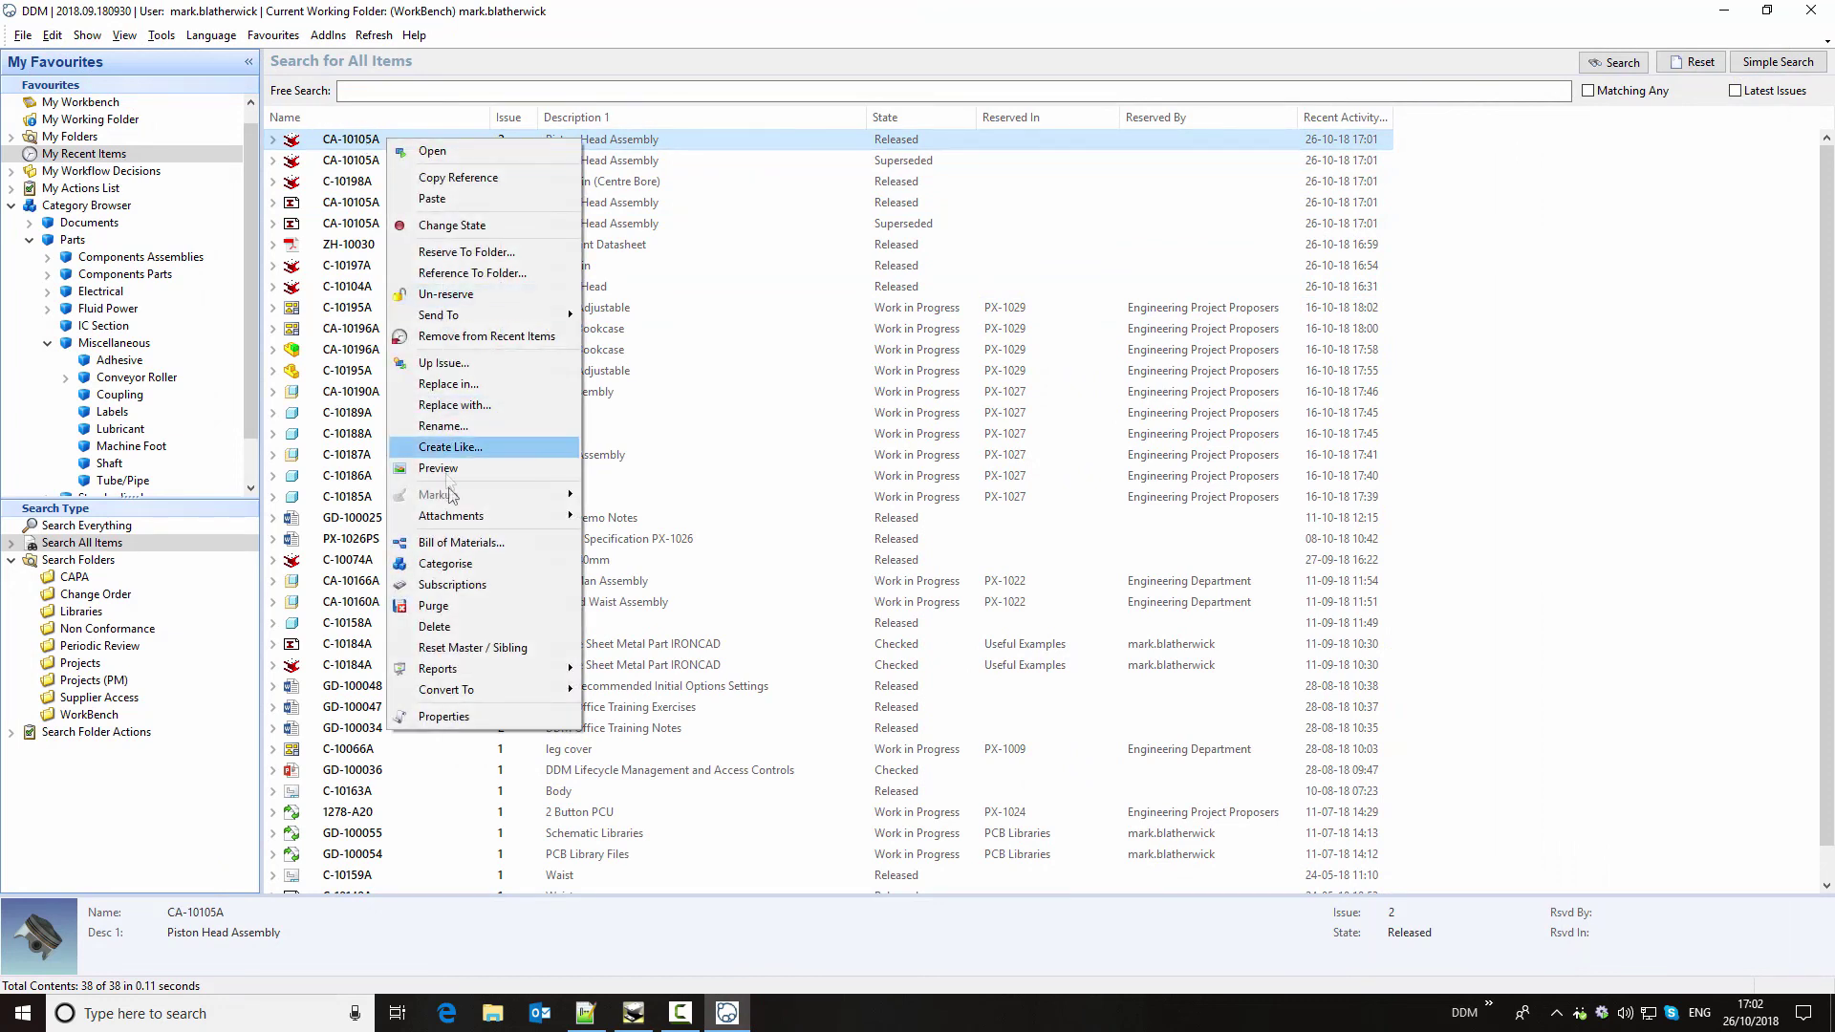
click(467, 543)
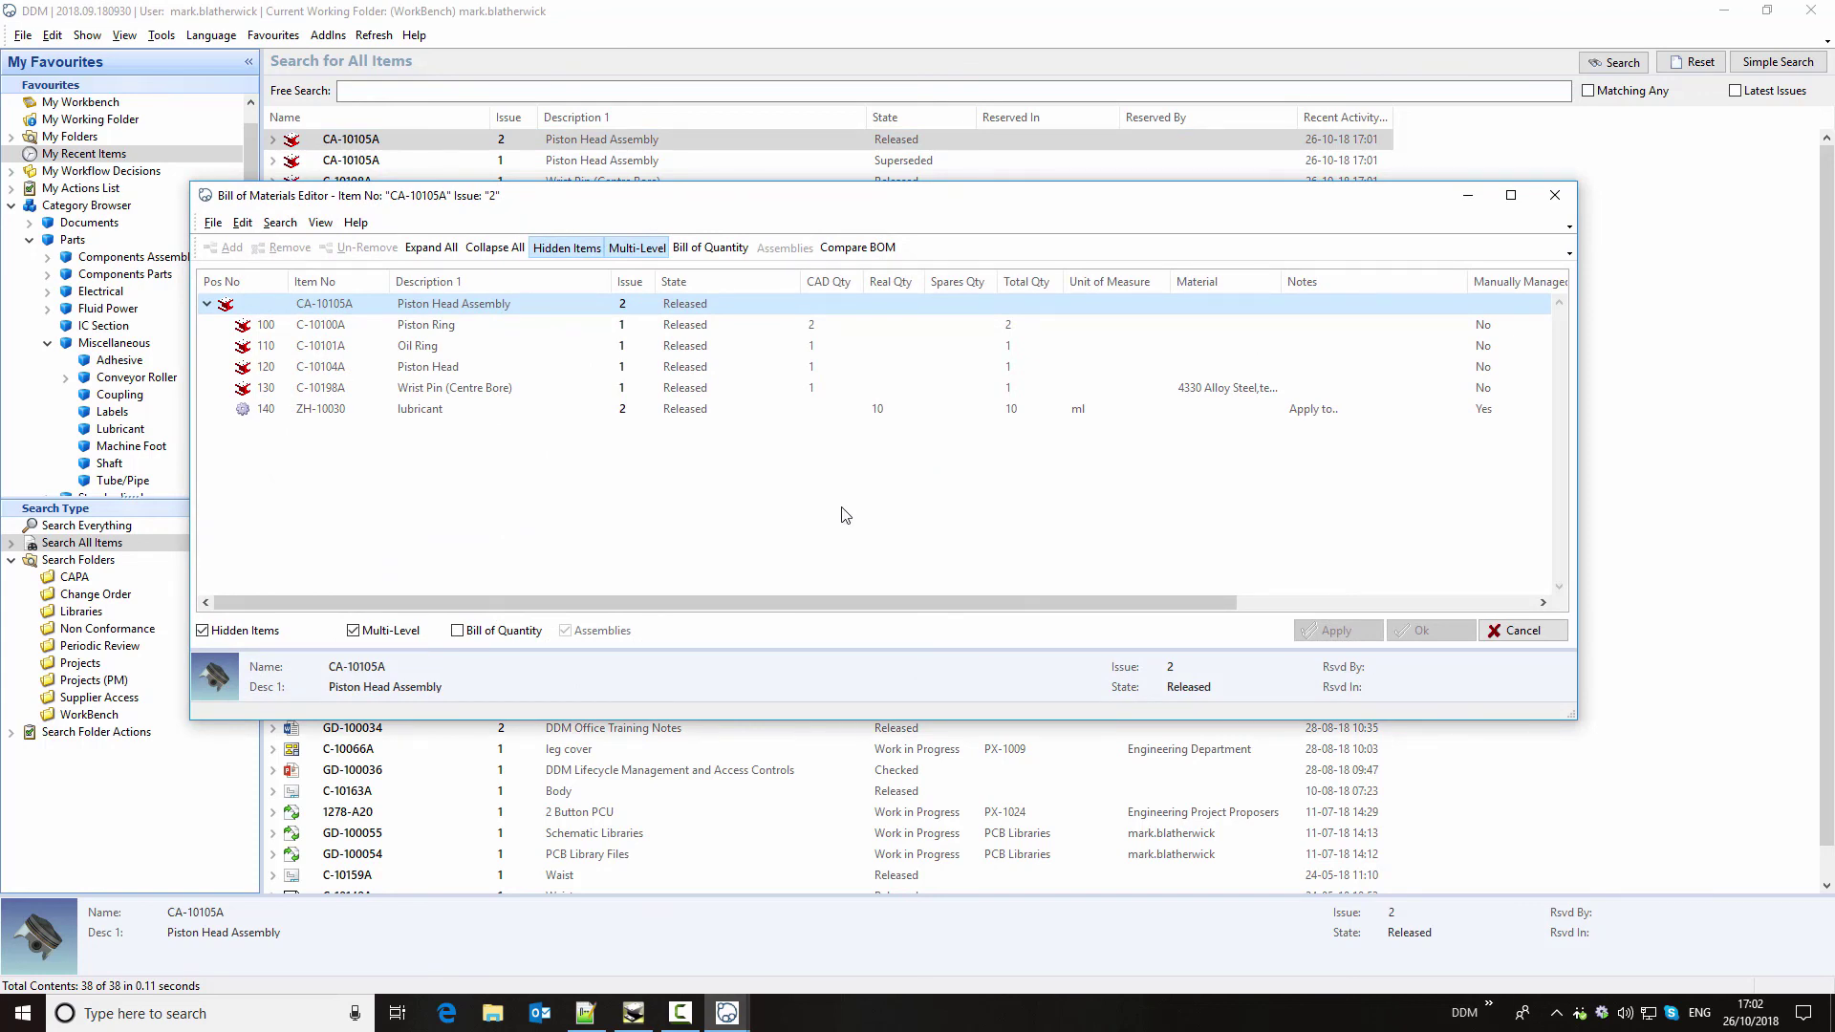
click(880, 249)
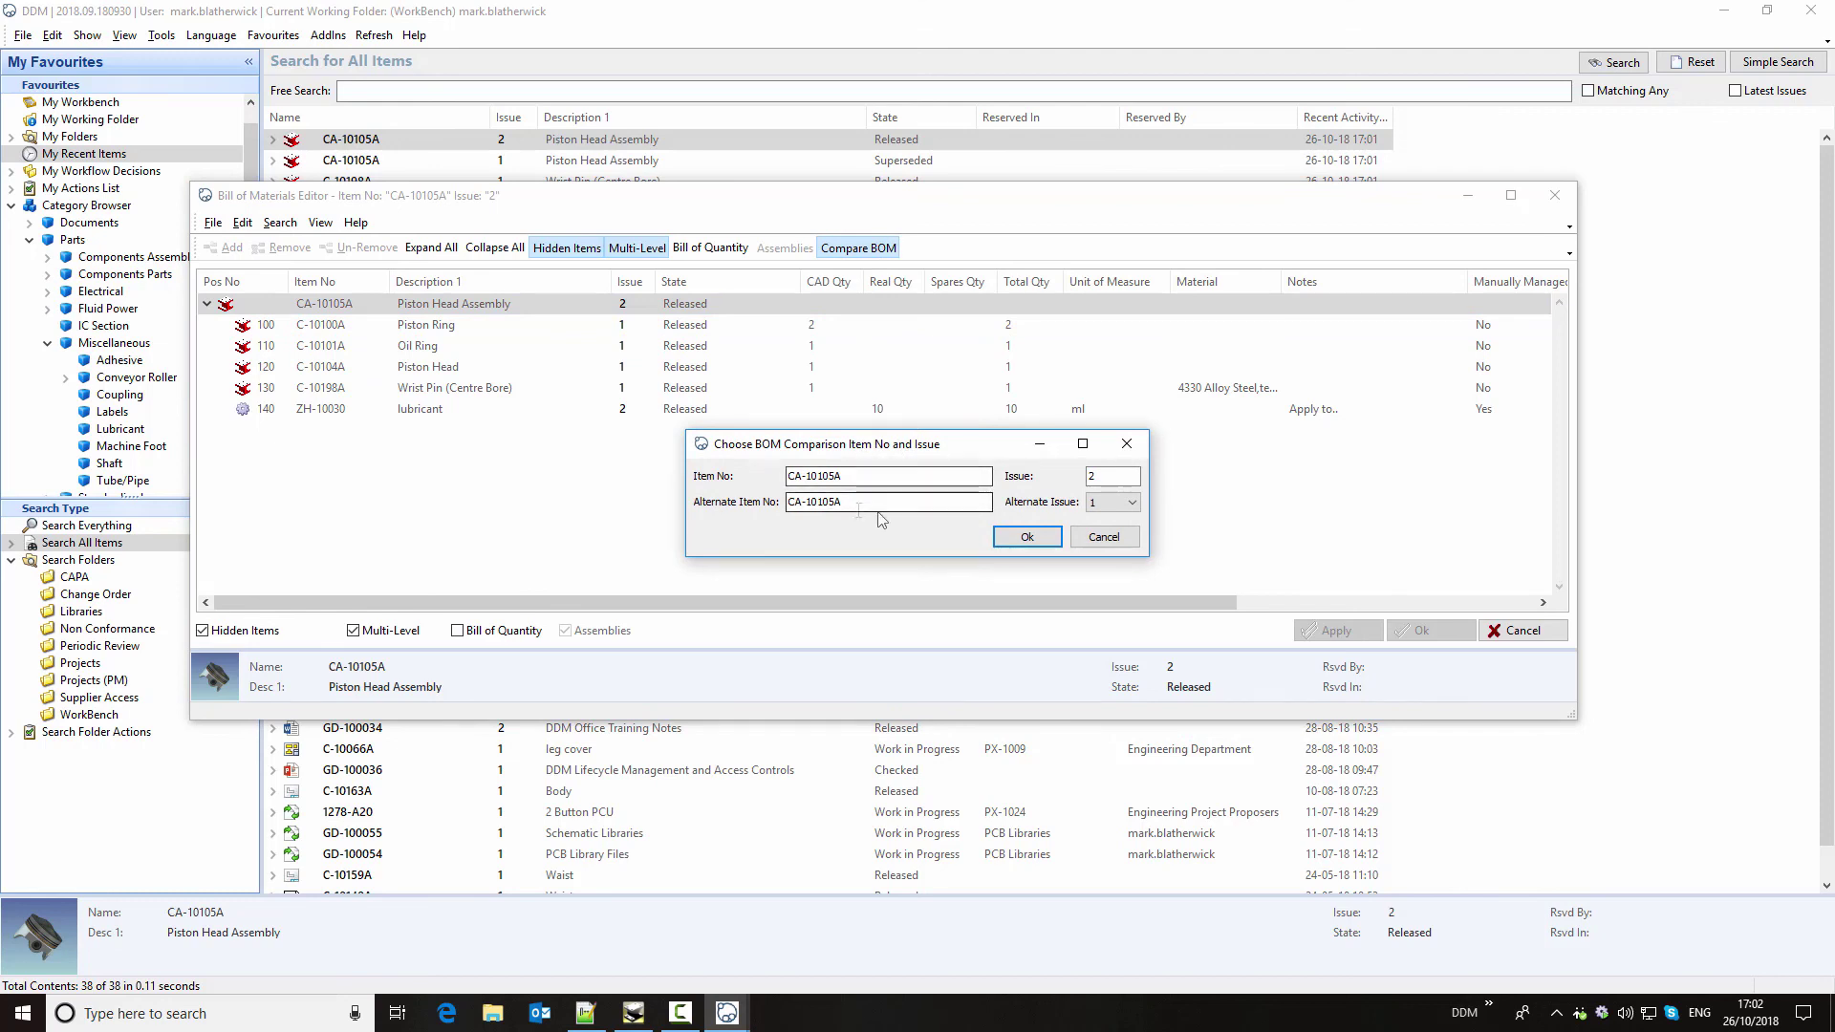
click(1029, 538)
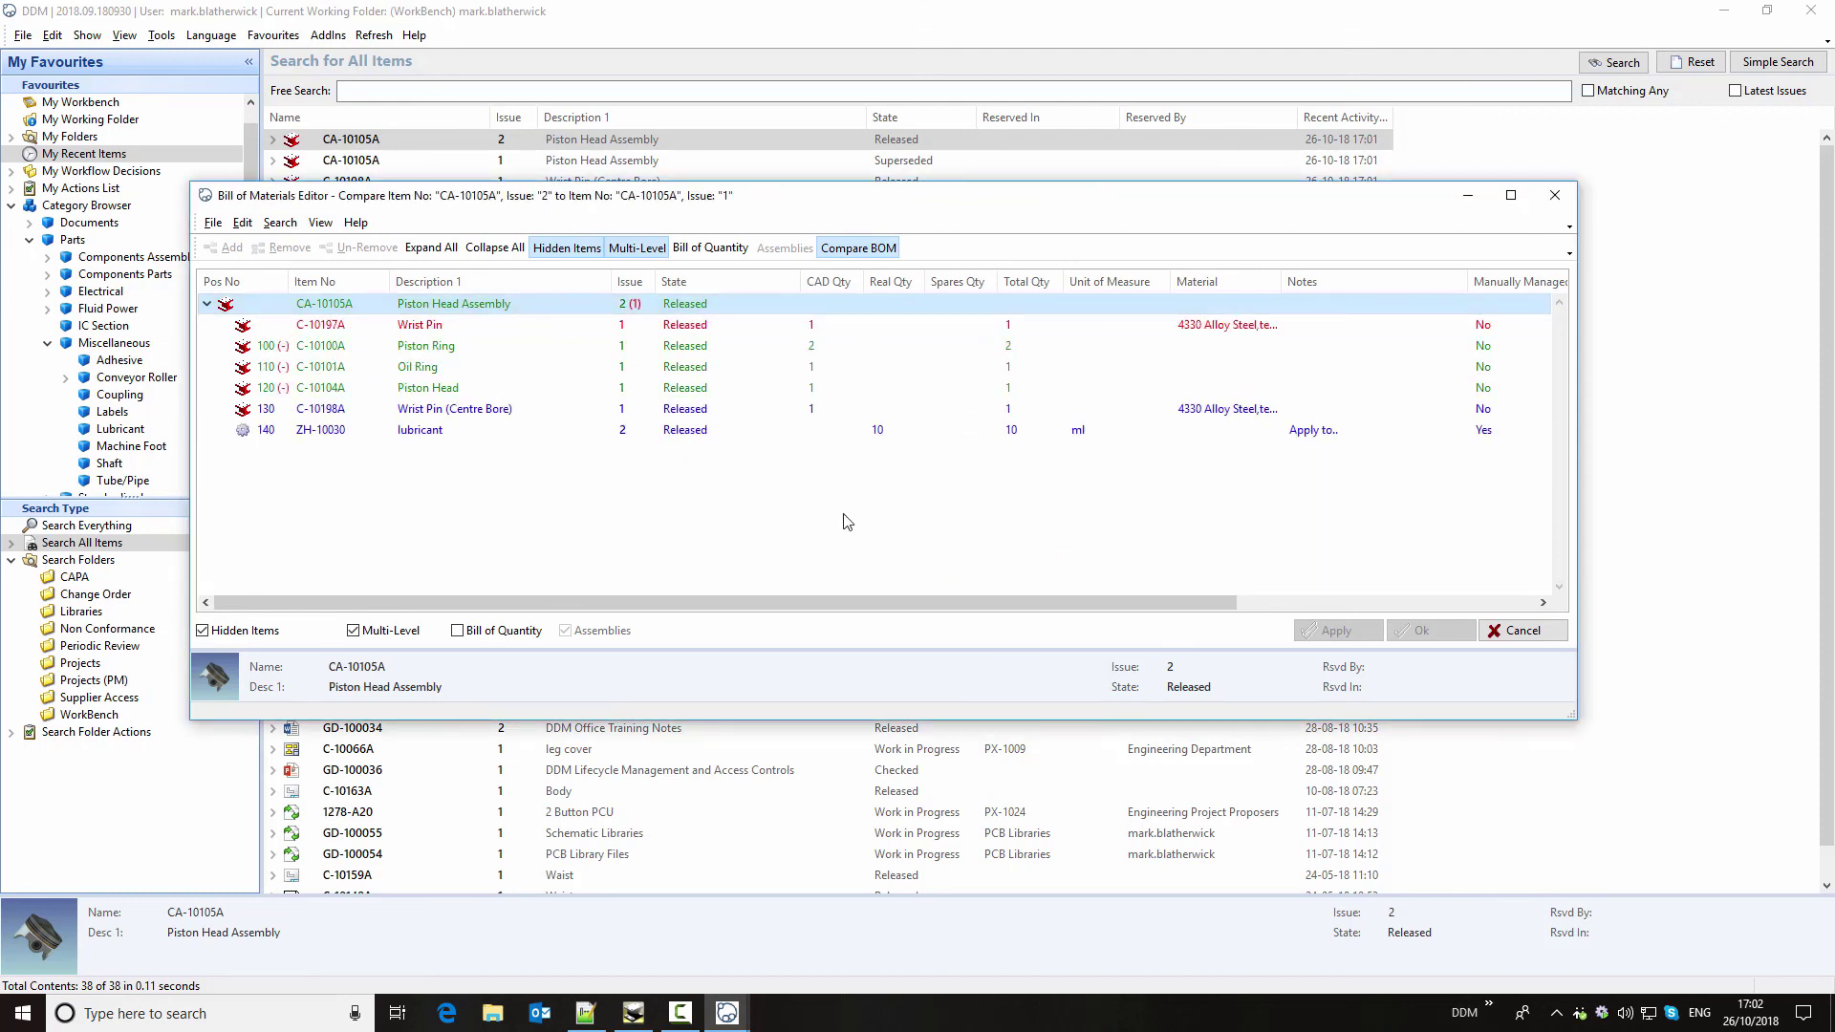